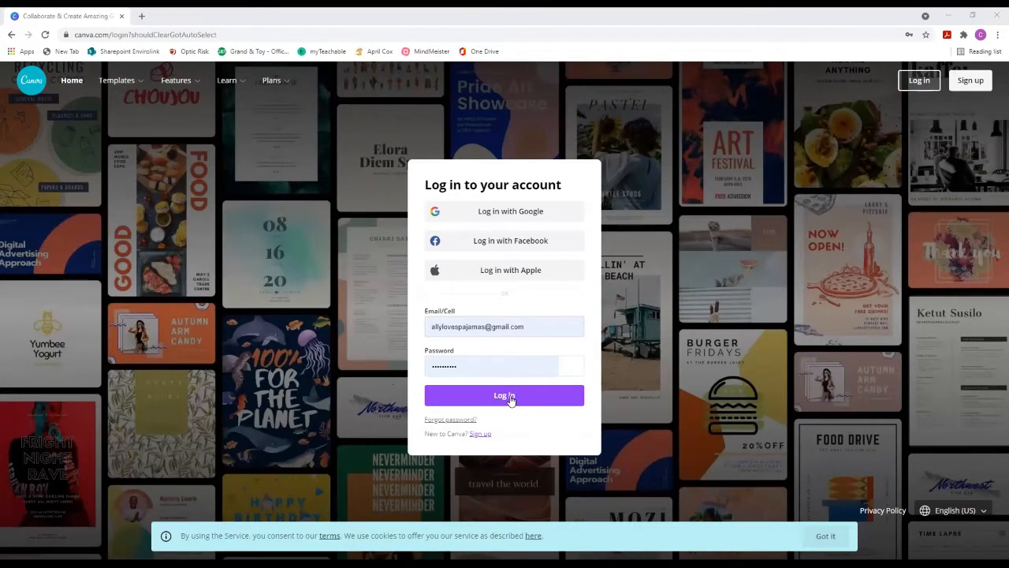
Log in to the account with the filled-in credentials and create a blank Instagram Post from the social media designs.
{"action": "left_click", "coordinate": [510, 398]}
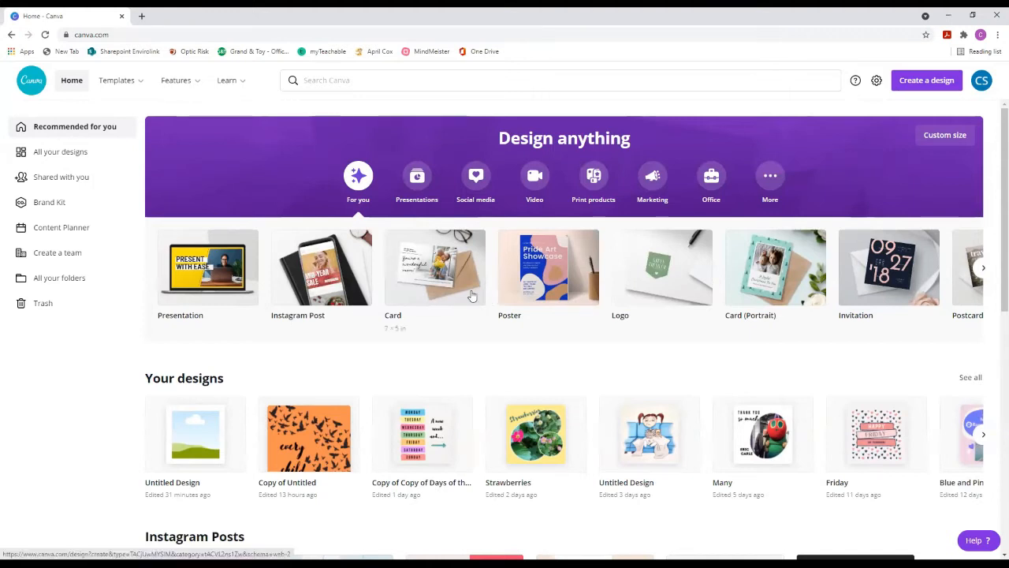
{"action": "left_click", "coordinate": [472, 185]}
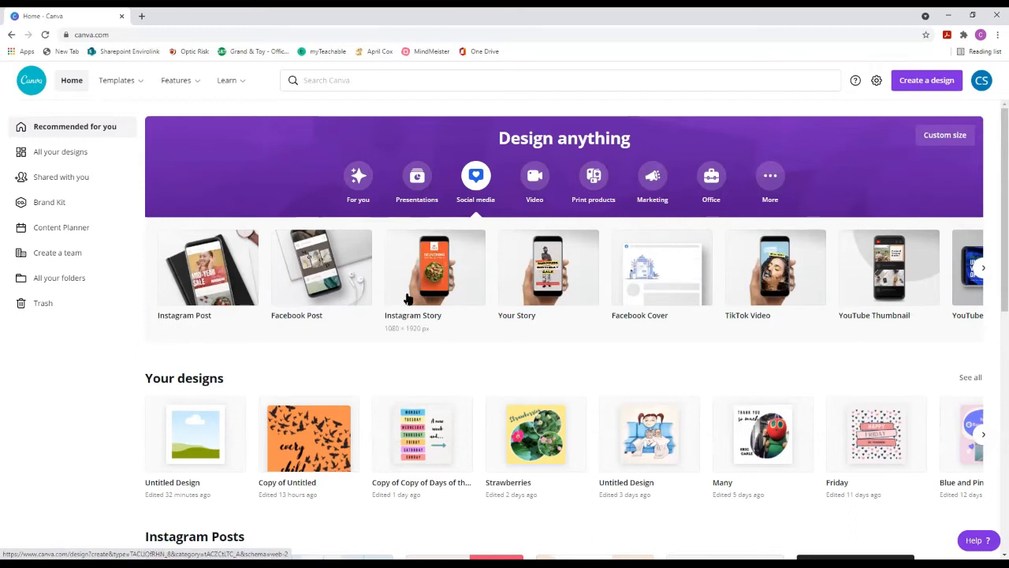
{"action": "left_click", "coordinate": [213, 288]}
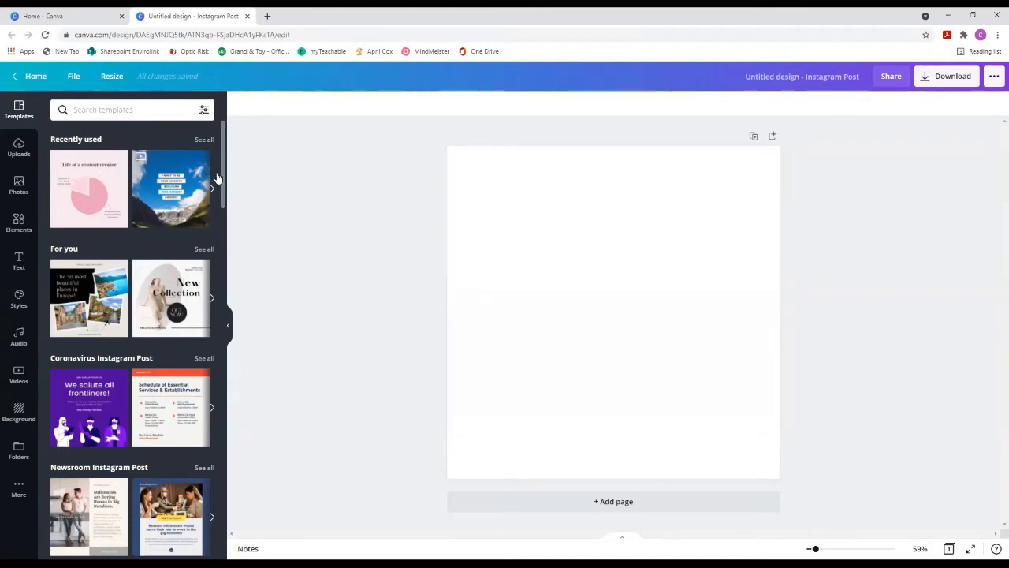
Search the templates for "dogs" and apply the International Pet Day template with the cat and dog photo.
{"action": "scroll", "coordinate": [221, 177], "scroll_direction": "down", "scroll_amount": 2}
{"action": "scroll", "coordinate": [212, 160], "scroll_direction": "up", "scroll_amount": 2}
{"action": "left_click", "coordinate": [134, 112]}
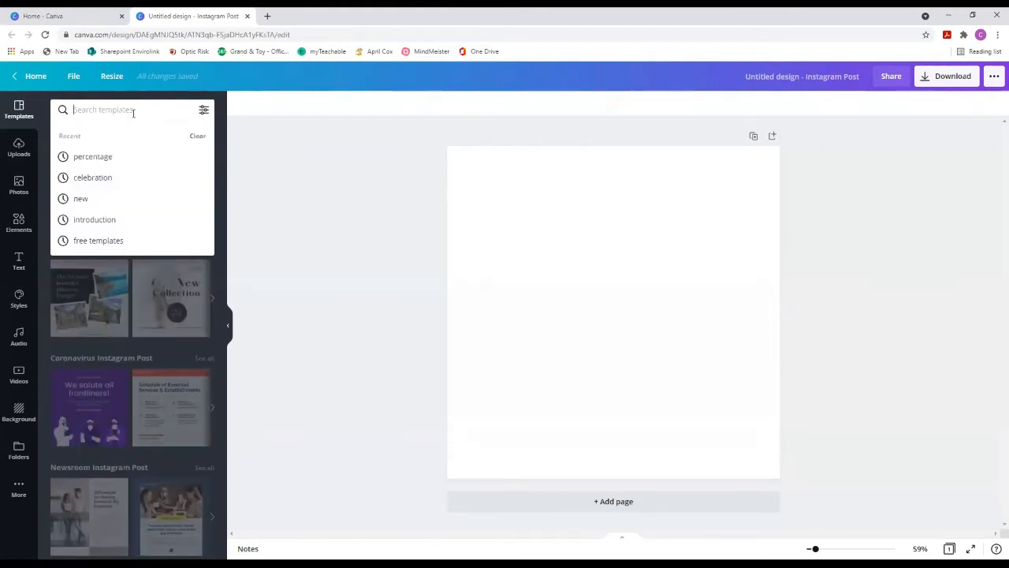
{"action": "type", "text": "dogs"}
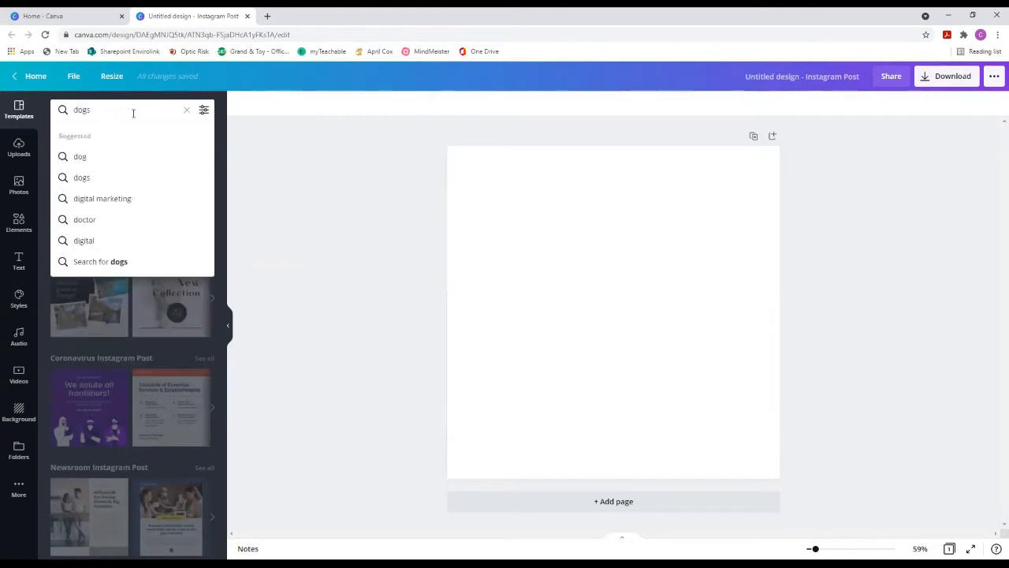
{"action": "key", "text": "Return"}
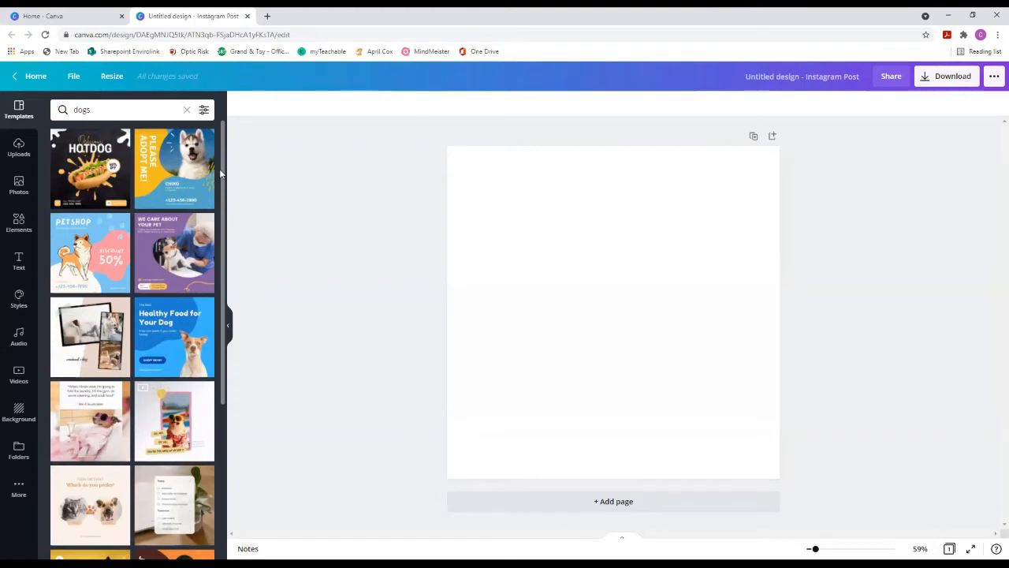
{"action": "scroll", "coordinate": [223, 198], "scroll_direction": "down", "scroll_amount": 4}
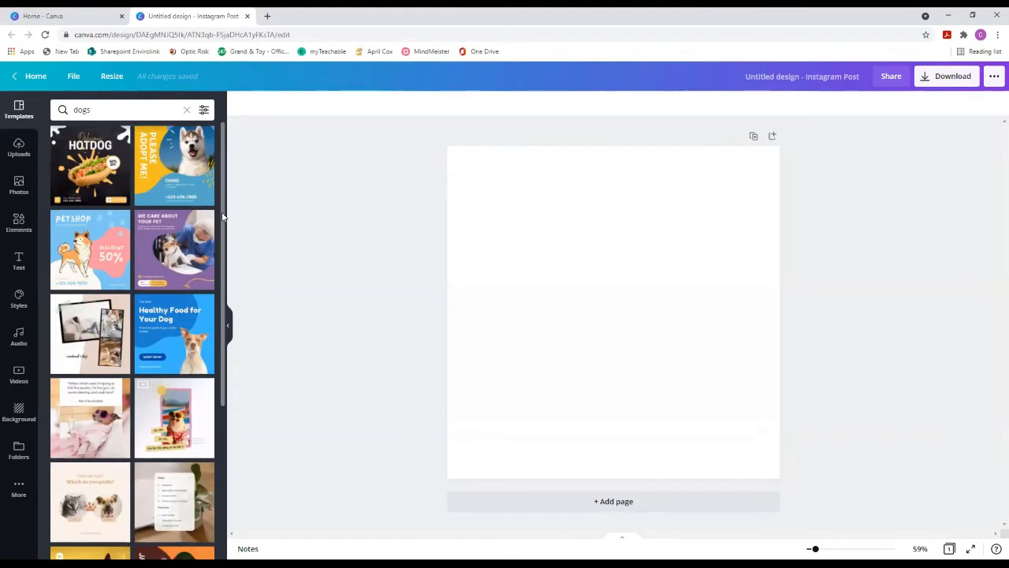
{"action": "scroll", "coordinate": [218, 333], "scroll_direction": "down", "scroll_amount": 2}
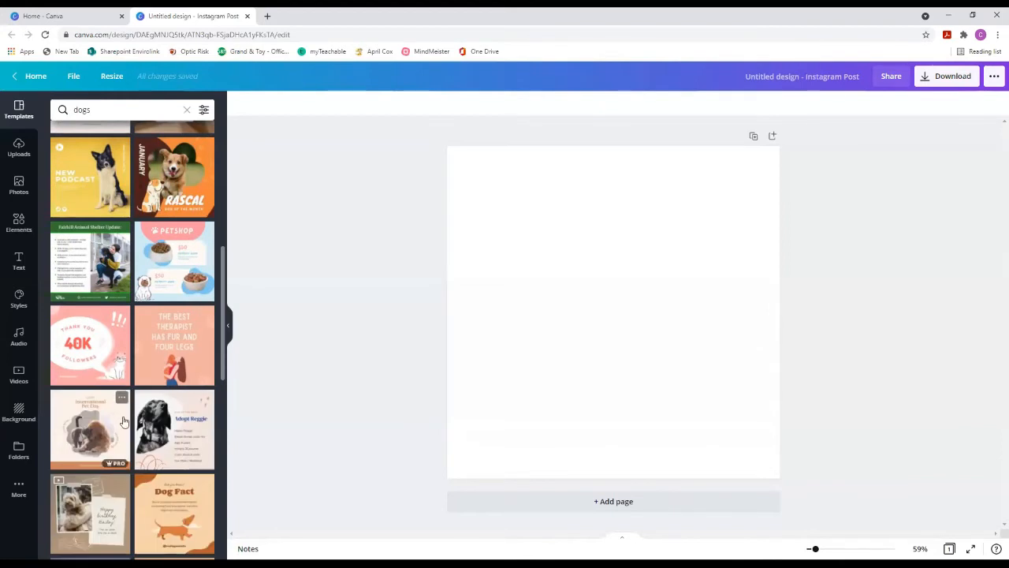
{"action": "left_click", "coordinate": [93, 429]}
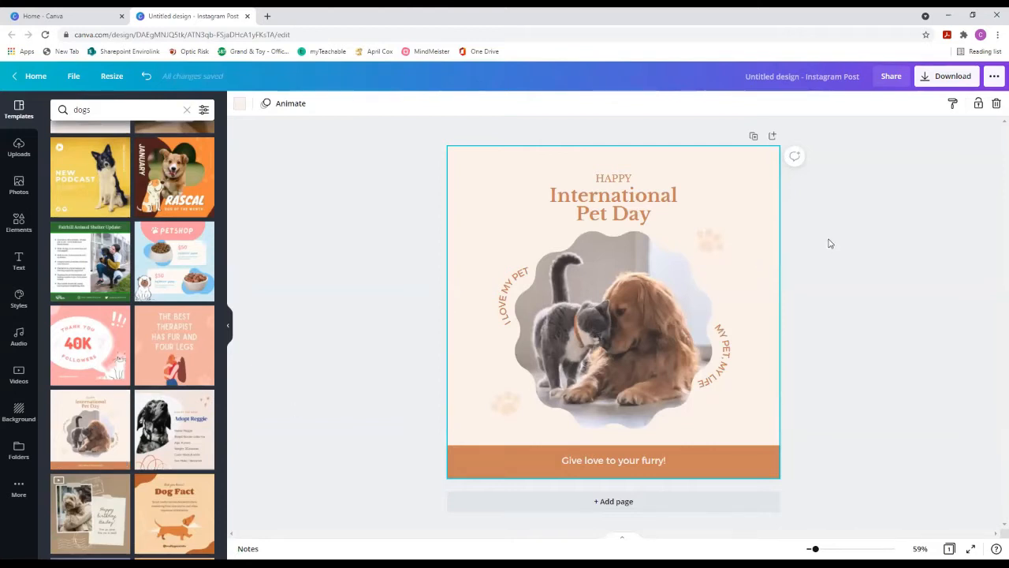
Change the page's background colour to Turquoise blue #5ce1e6.
{"action": "left_click", "coordinate": [488, 187]}
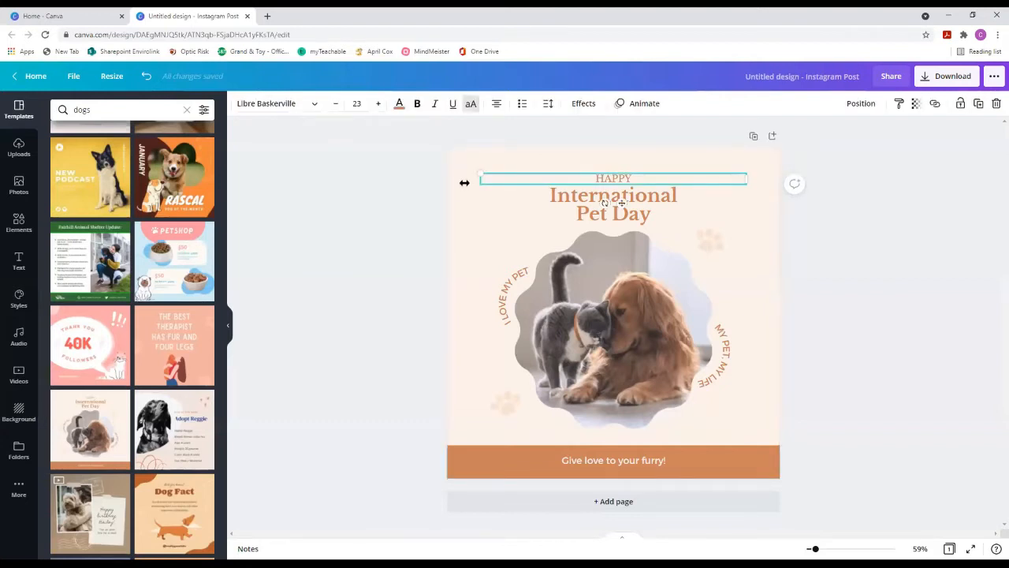
{"action": "left_click", "coordinate": [465, 187]}
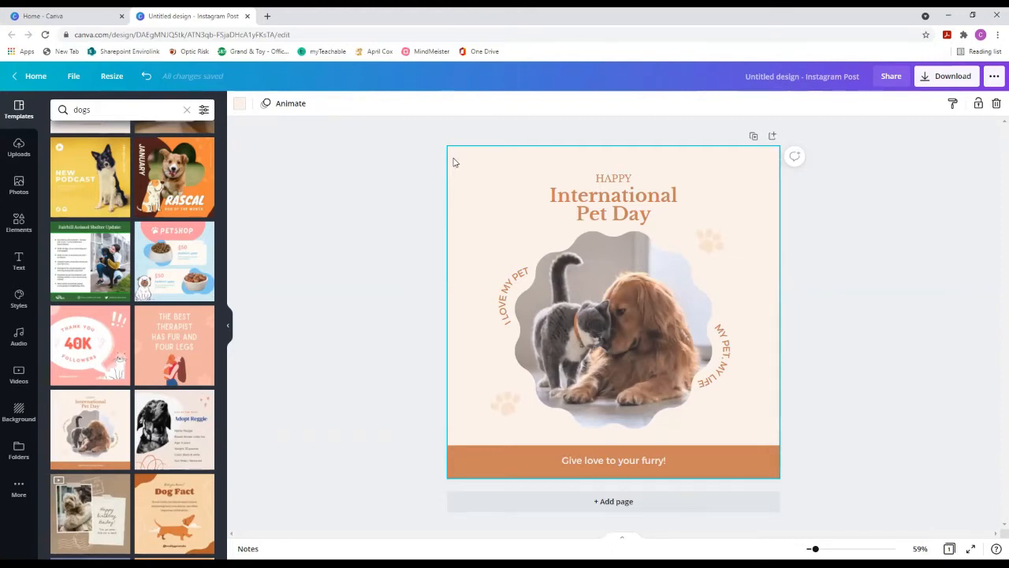
{"action": "left_click", "coordinate": [239, 103]}
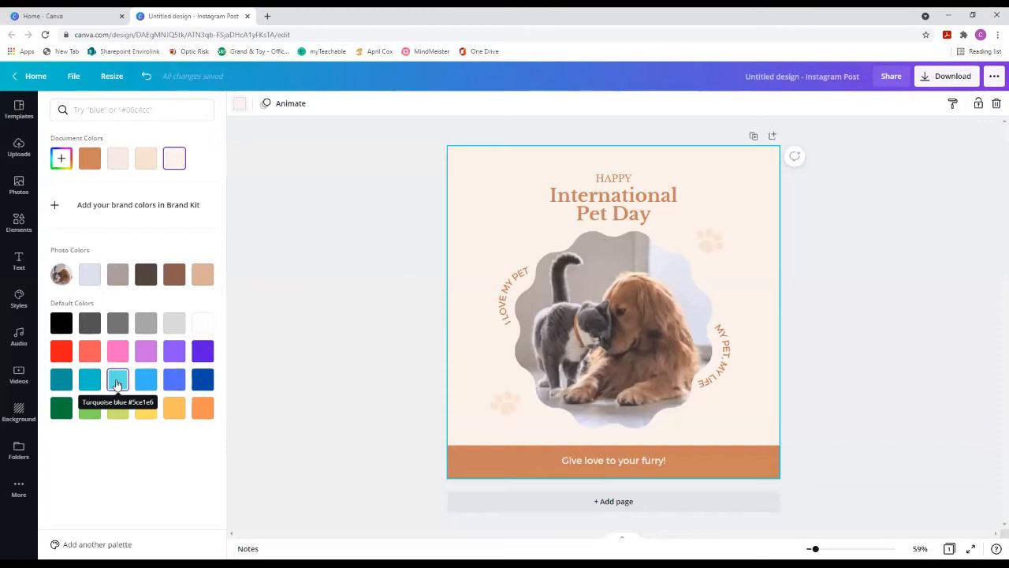
{"action": "left_click", "coordinate": [116, 380]}
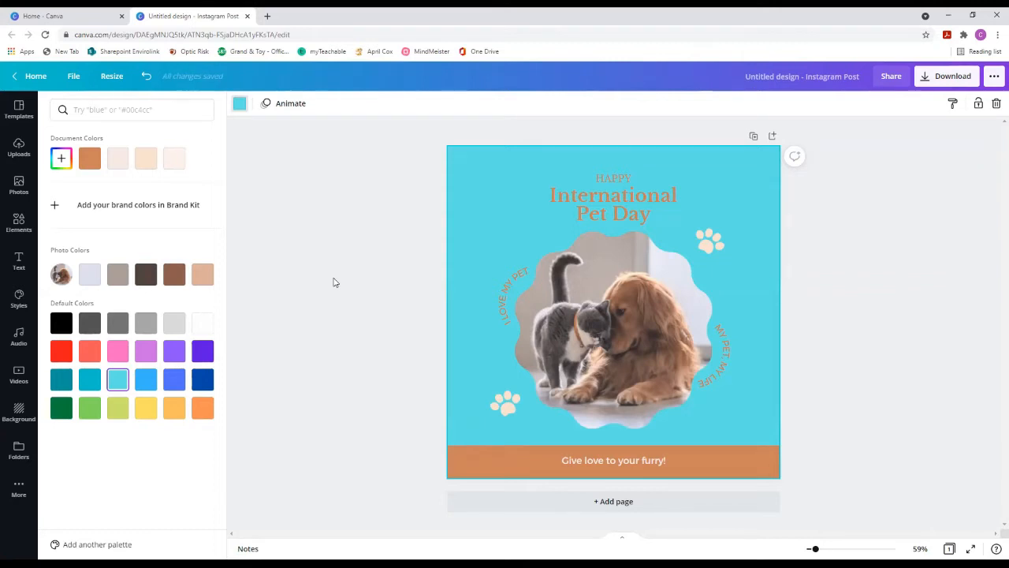
Recolour the "International Pet Day" heading and the "HAPPY" line above it with the default dark blue.
{"action": "left_click", "coordinate": [652, 200]}
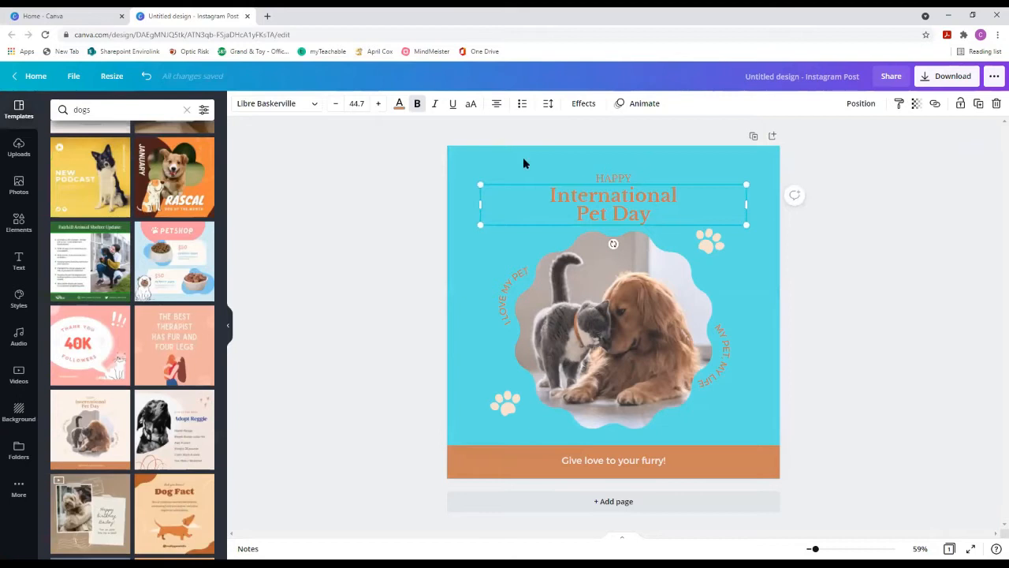
{"action": "left_click", "coordinate": [400, 107]}
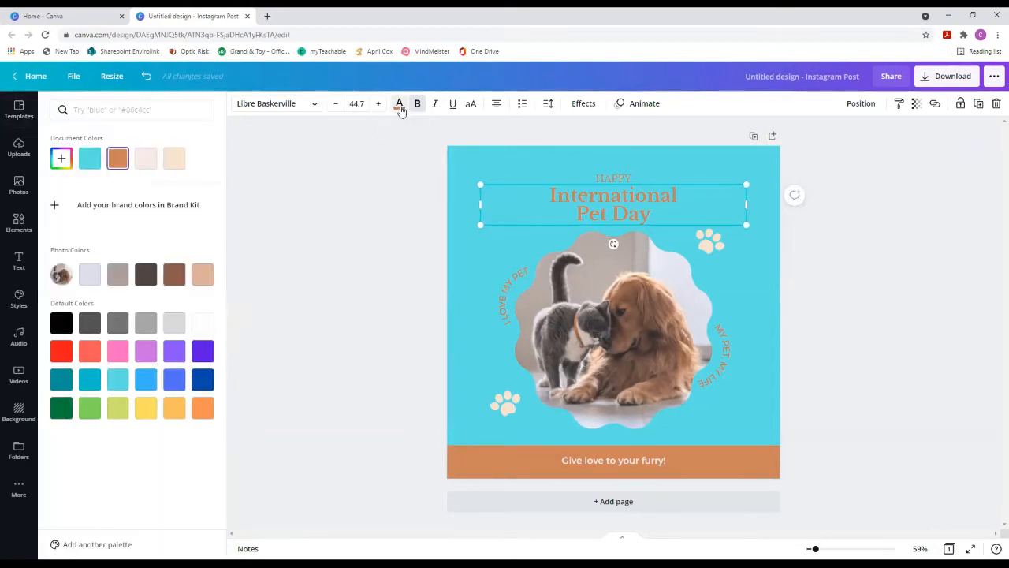
{"action": "left_click", "coordinate": [203, 380]}
{"action": "double_click", "coordinate": [540, 175]}
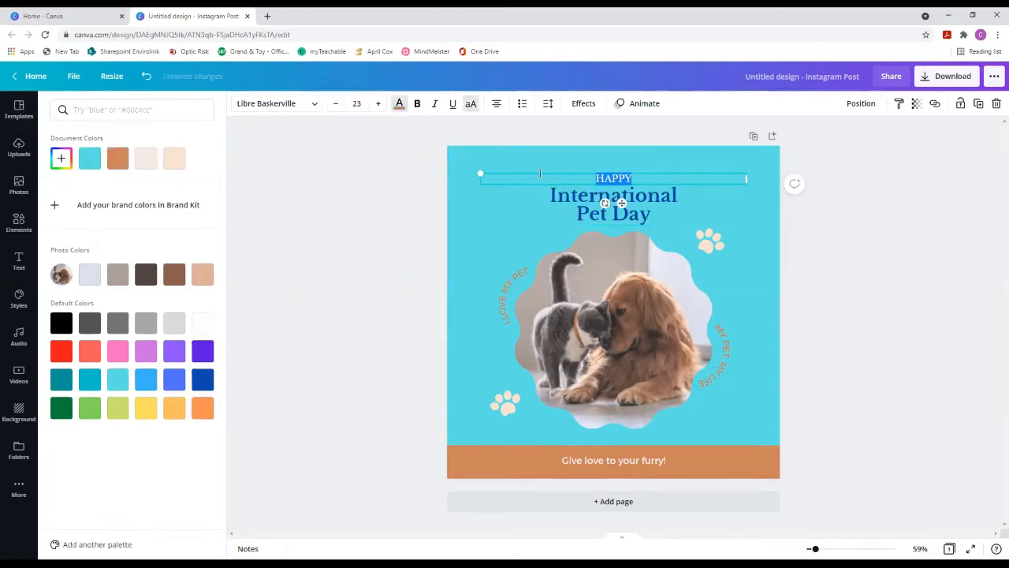
{"action": "left_click", "coordinate": [399, 104]}
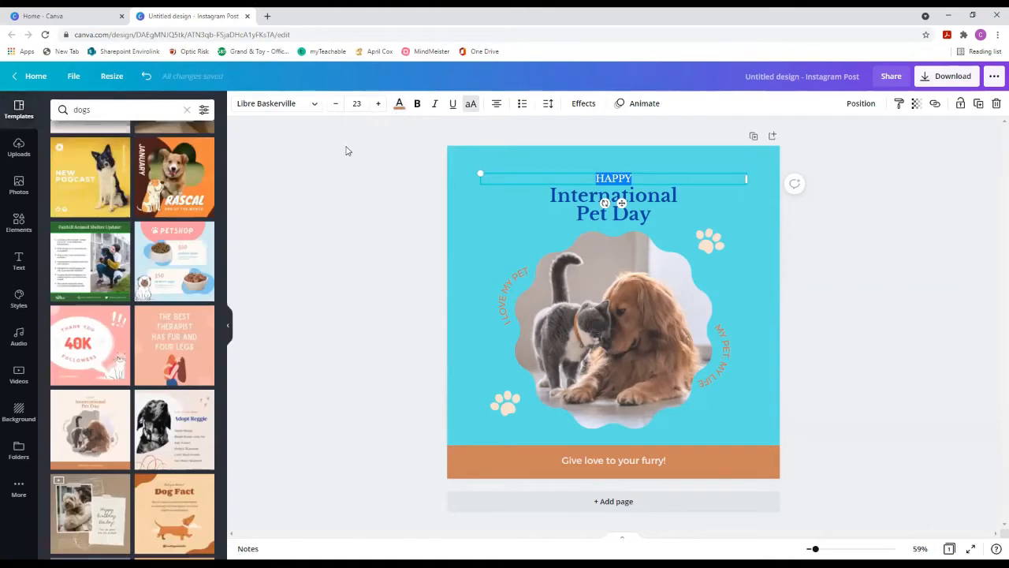
{"action": "left_click", "coordinate": [399, 105]}
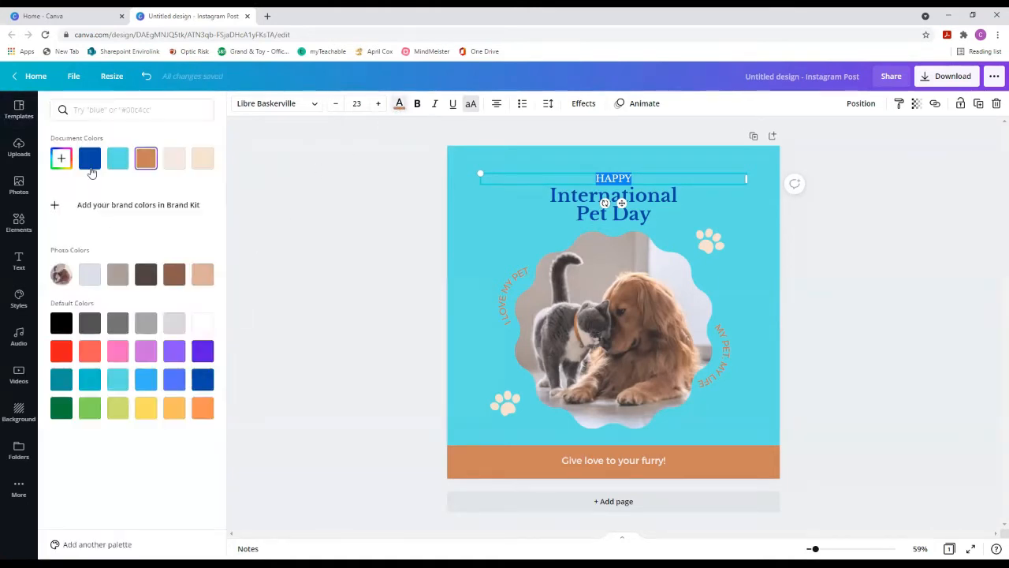
{"action": "left_click", "coordinate": [202, 380]}
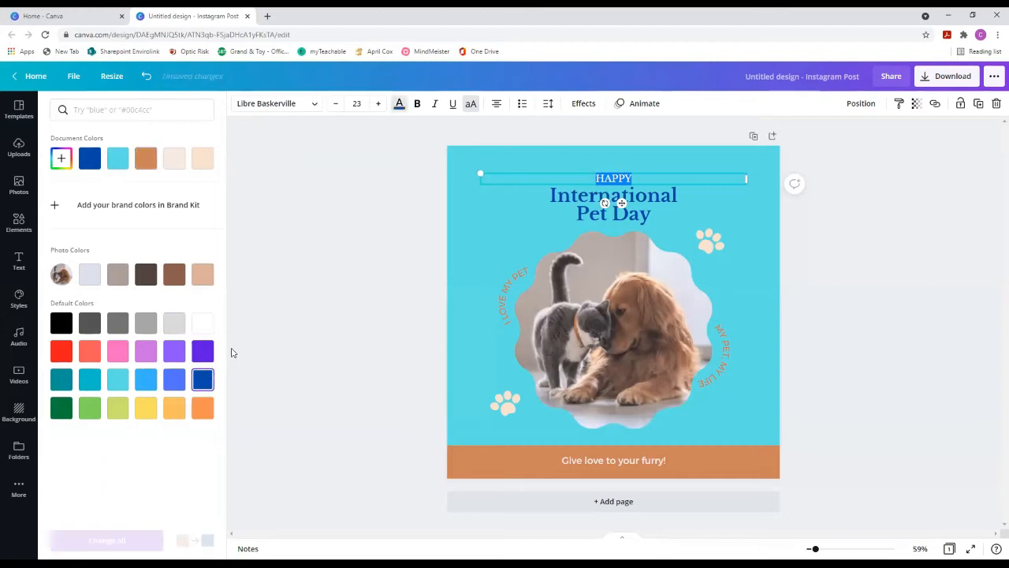
Recolour the curved "I LOVE MY PET" and "MY PET, MY LIFE" texts beside the photo with the same dark blue.
{"action": "left_click", "coordinate": [505, 296]}
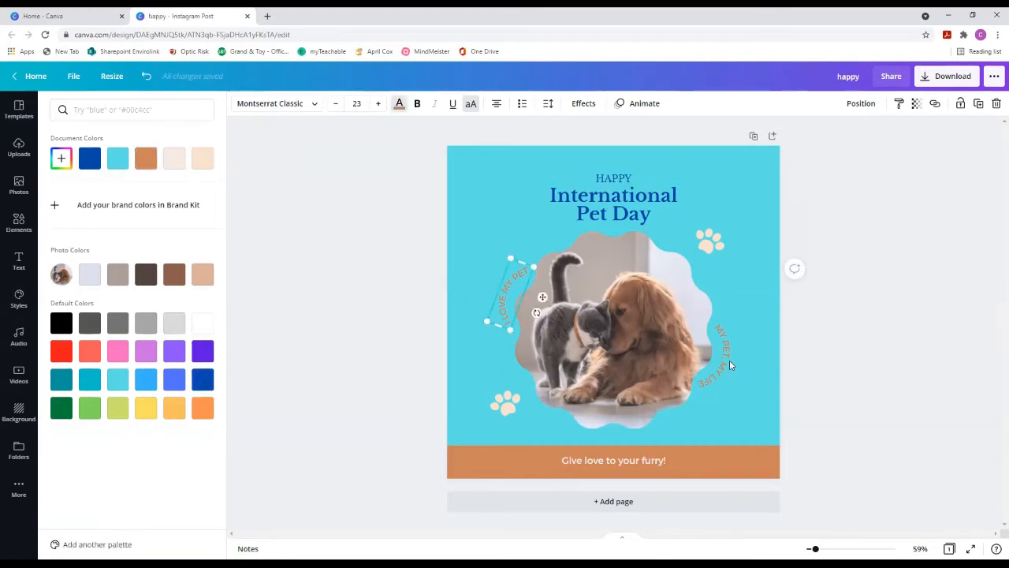
{"action": "left_click", "coordinate": [202, 379]}
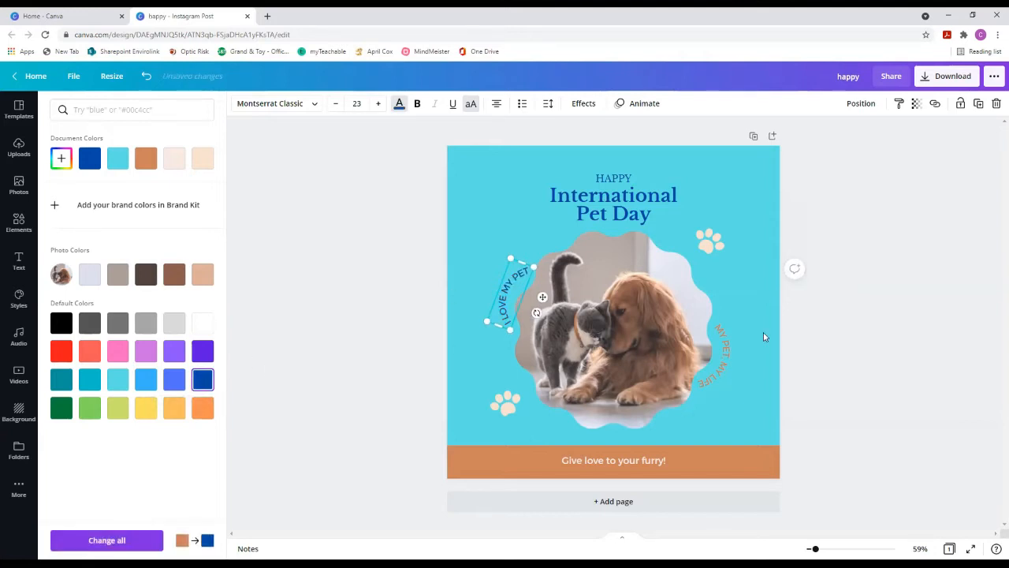
{"action": "left_click", "coordinate": [726, 353]}
{"action": "left_click", "coordinate": [203, 385]}
Try rotating the curved "I LOVE MY PET" text to a nearly horizontal angle and undo the last rotation.
{"action": "left_click", "coordinate": [527, 272]}
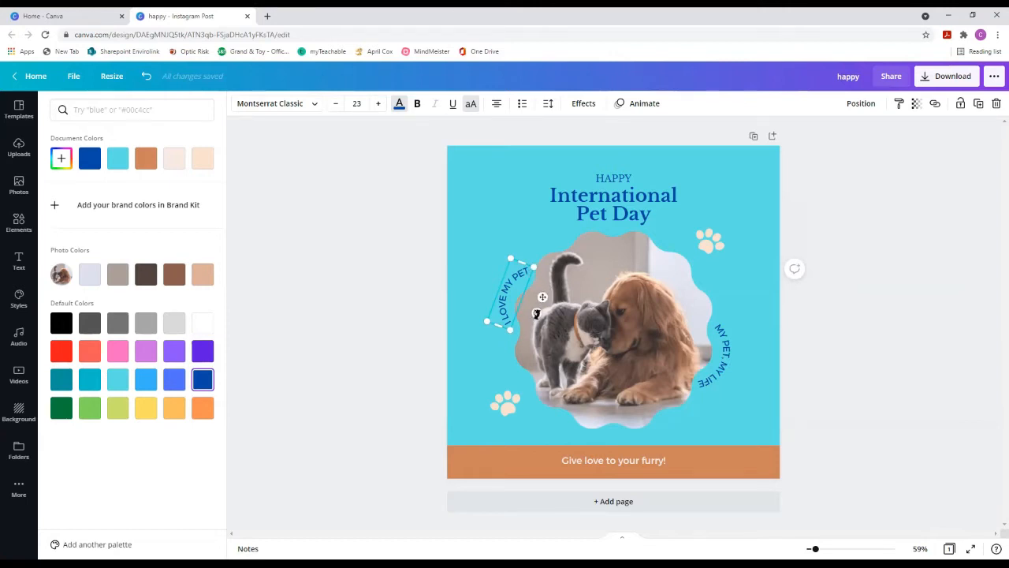
{"action": "left_click_drag", "start_coordinate": [534, 310], "coordinate": [502, 394]}
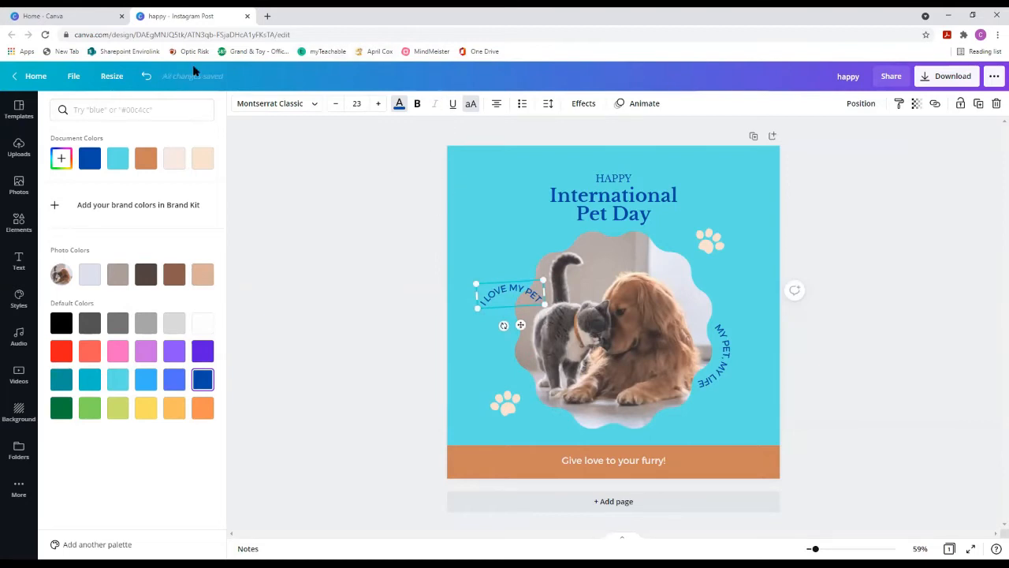
{"action": "left_click", "coordinate": [146, 76]}
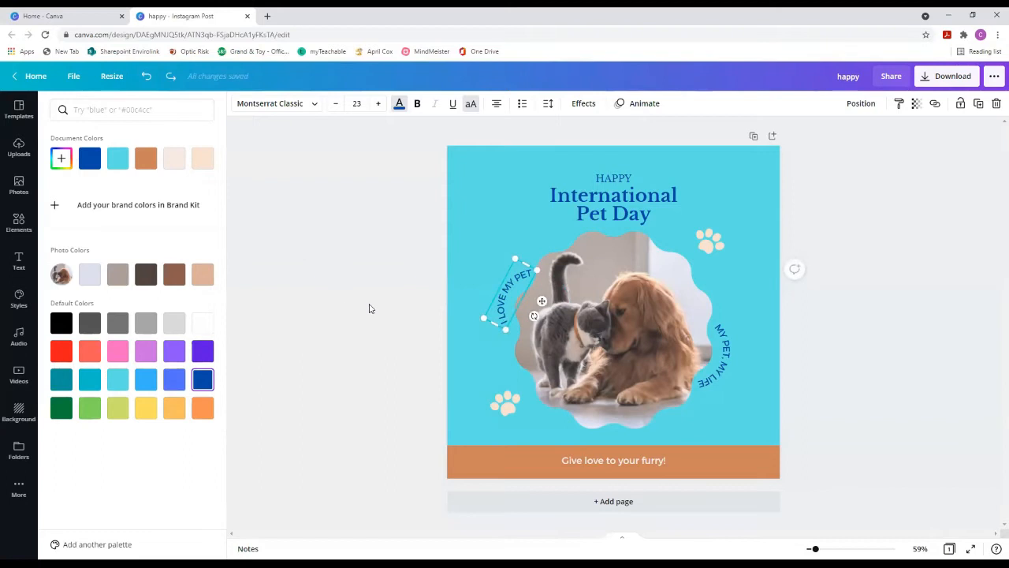
Set the "HAPPY" text to the Argent font at size 24.
{"action": "left_click", "coordinate": [622, 177]}
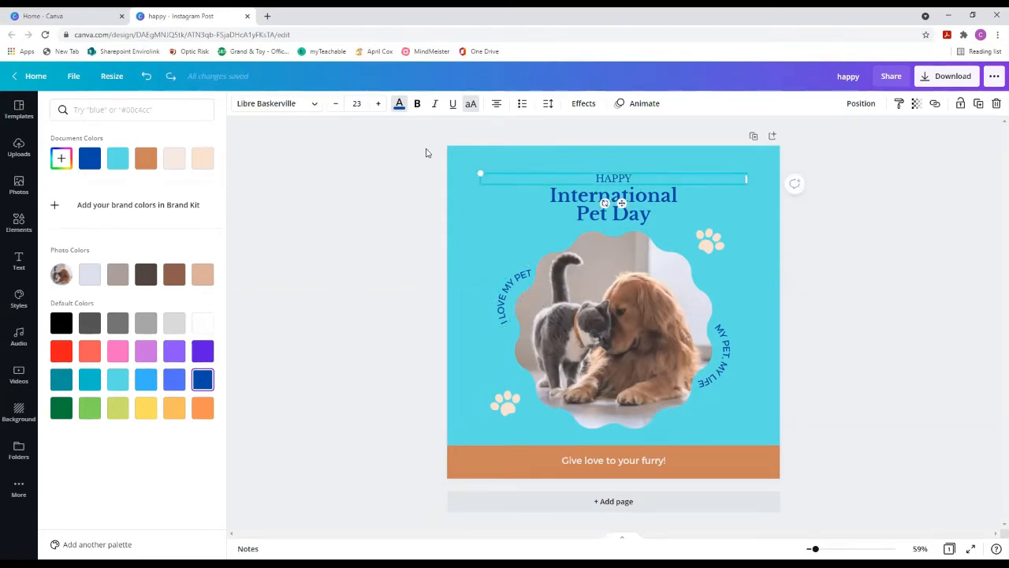
{"action": "left_click", "coordinate": [312, 107]}
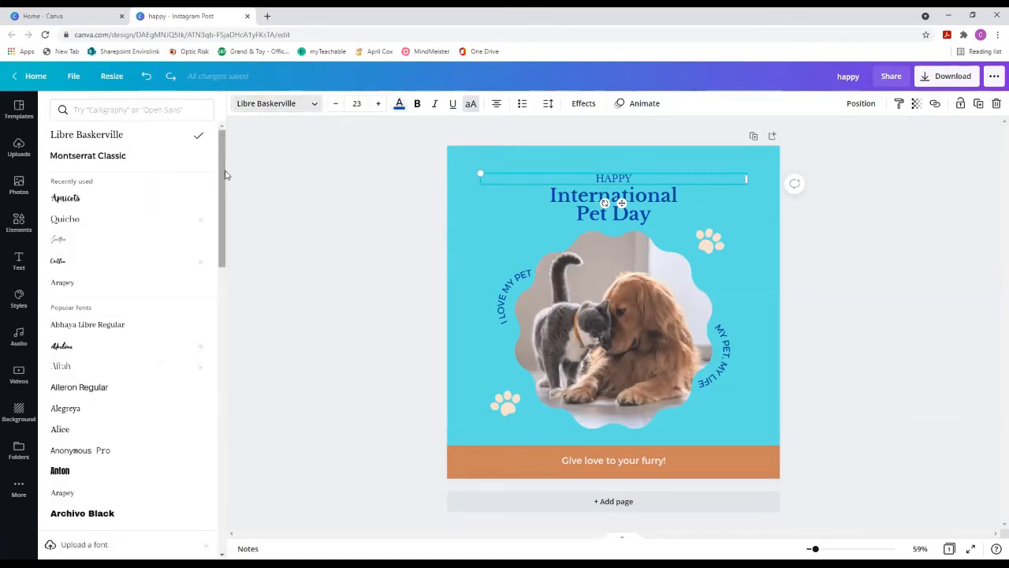
{"action": "scroll", "coordinate": [222, 193], "scroll_direction": "down", "scroll_amount": 1}
{"action": "left_click_drag", "start_coordinate": [223, 193], "coordinate": [222, 228]}
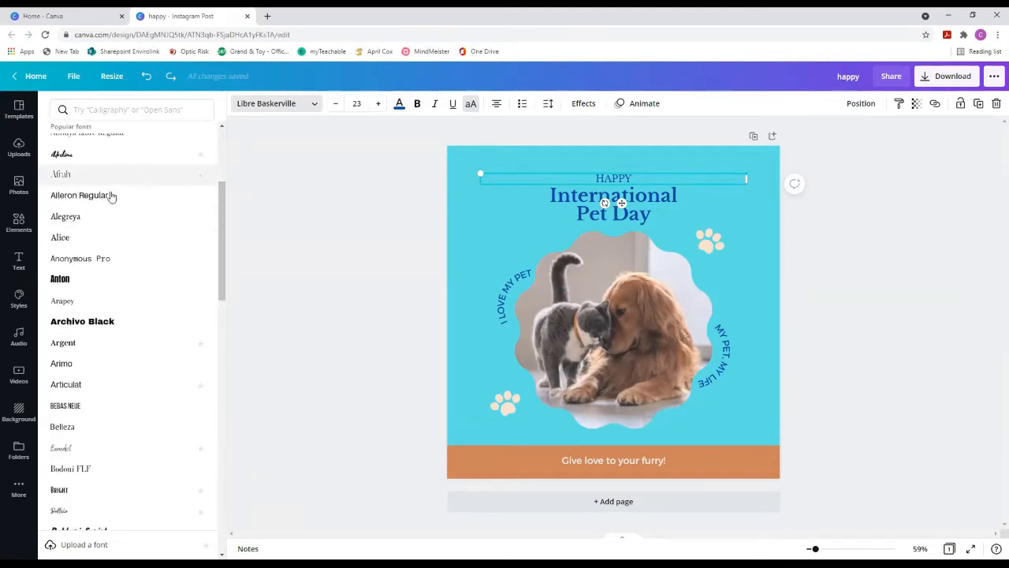
{"action": "left_click", "coordinate": [77, 347]}
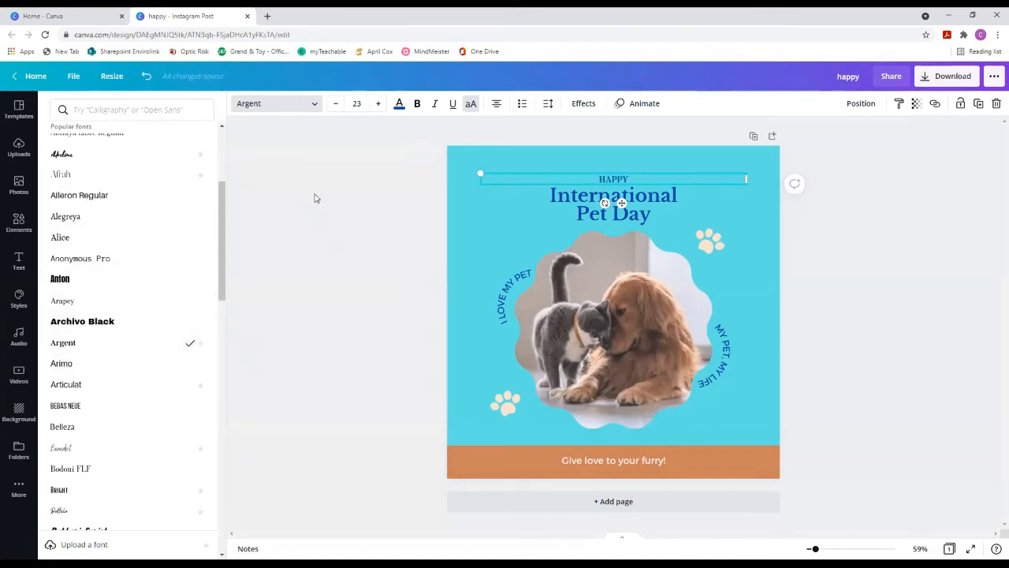
{"action": "left_click", "coordinate": [380, 104]}
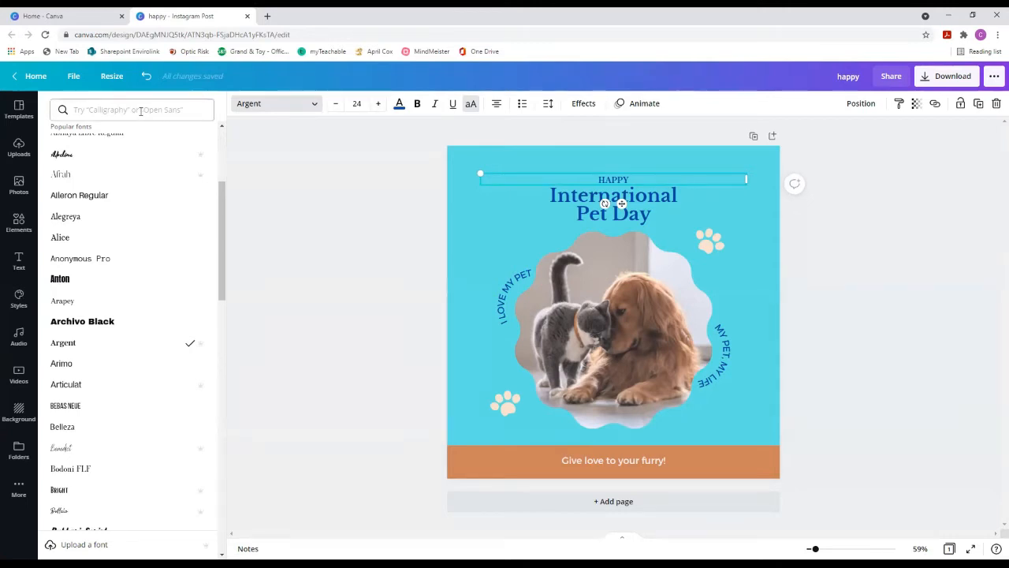
Browse the fonts in the Handwriting category and return to the font search suggestions.
{"action": "left_click", "coordinate": [140, 111]}
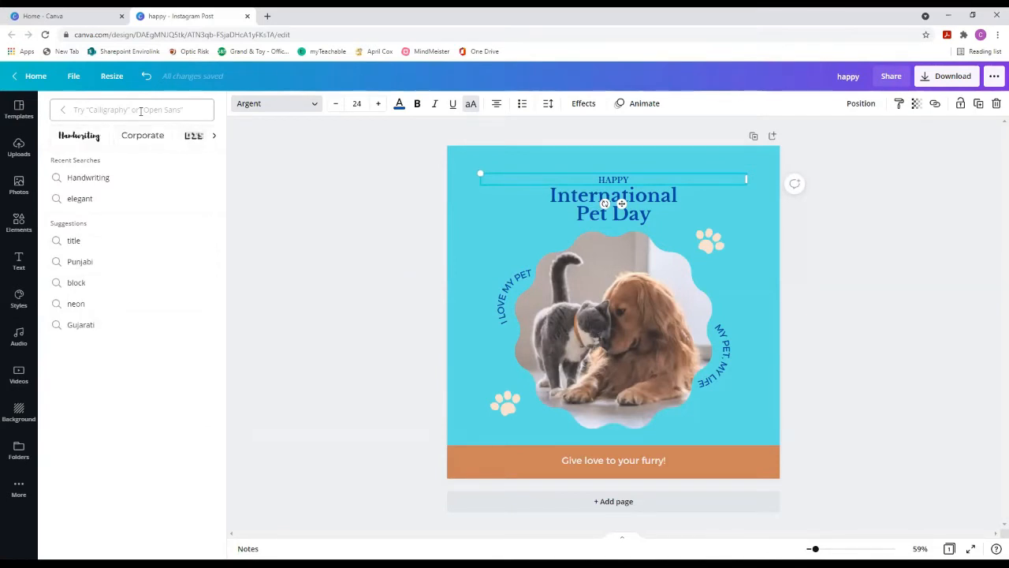
{"action": "left_click", "coordinate": [134, 110]}
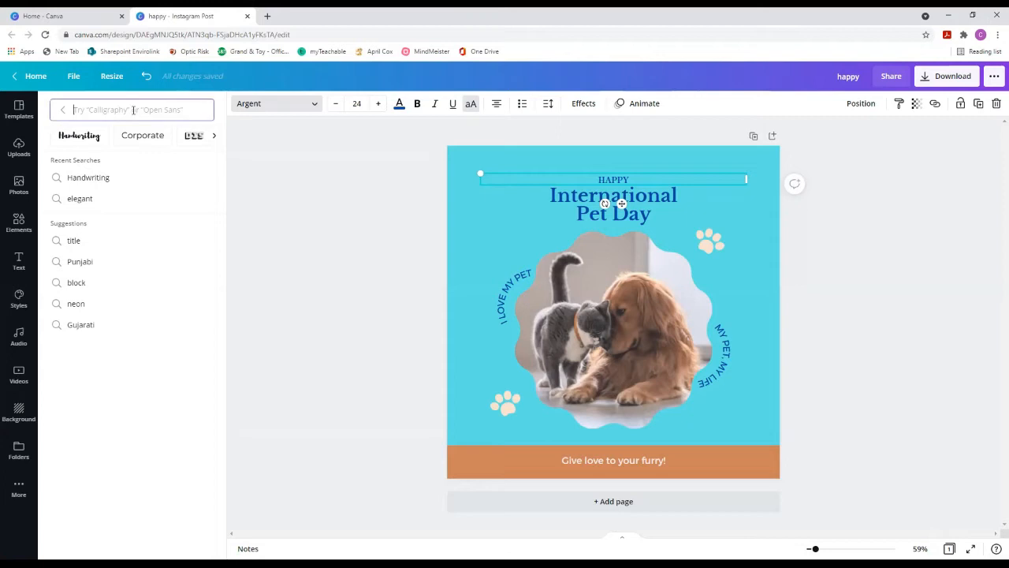
{"action": "left_click", "coordinate": [84, 136]}
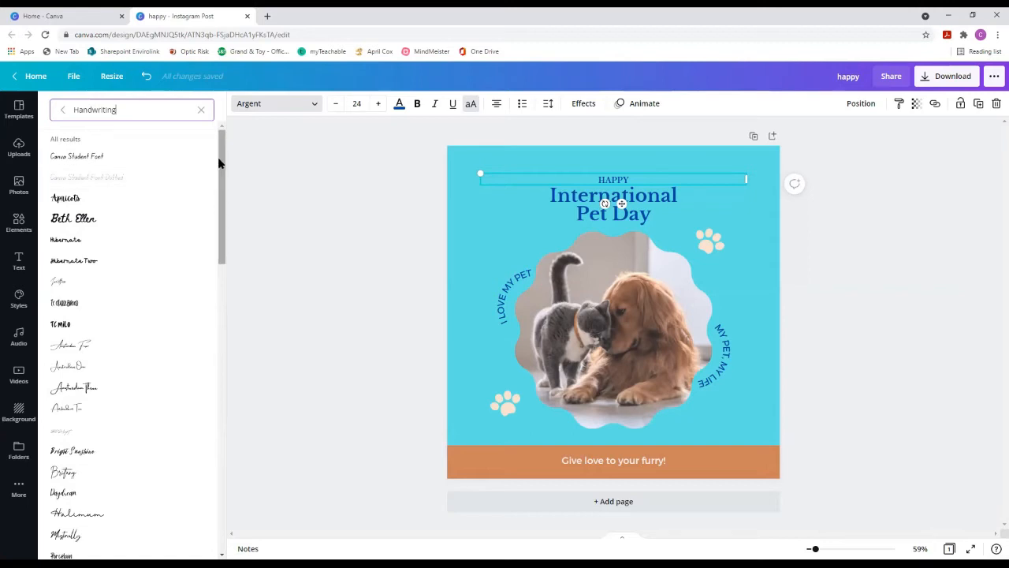
{"action": "scroll", "coordinate": [223, 197], "scroll_direction": "down", "scroll_amount": 1}
{"action": "scroll", "coordinate": [223, 197], "scroll_direction": "down", "scroll_amount": 10}
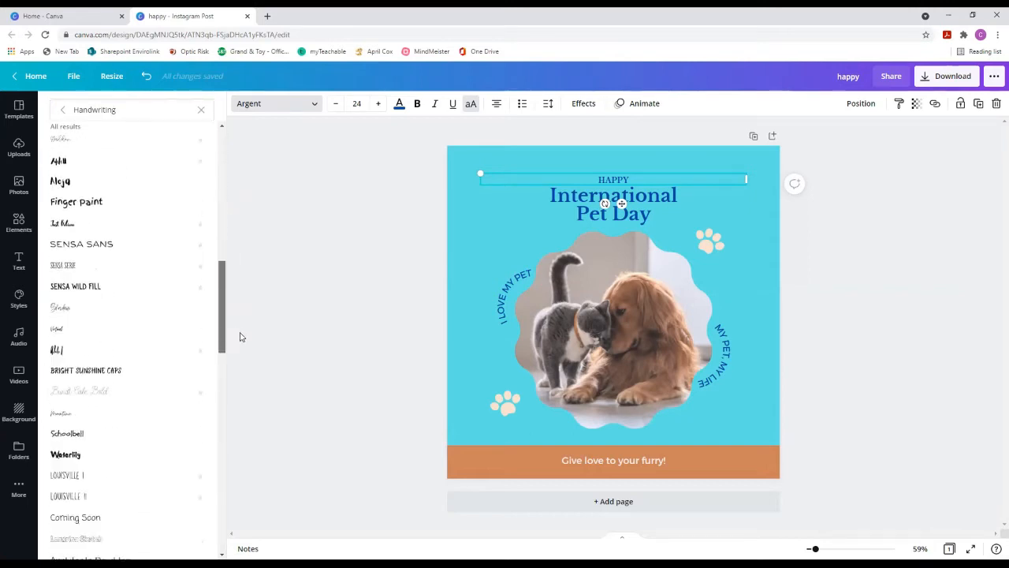
{"action": "left_click_drag", "start_coordinate": [243, 352], "coordinate": [216, 196]}
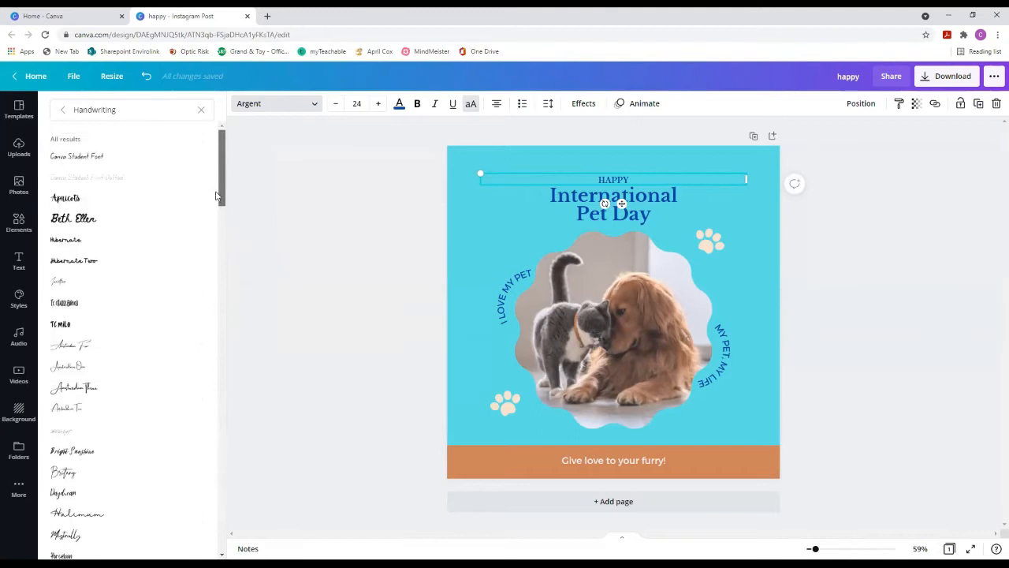
{"action": "left_click", "coordinate": [63, 111]}
{"action": "left_click", "coordinate": [91, 111]}
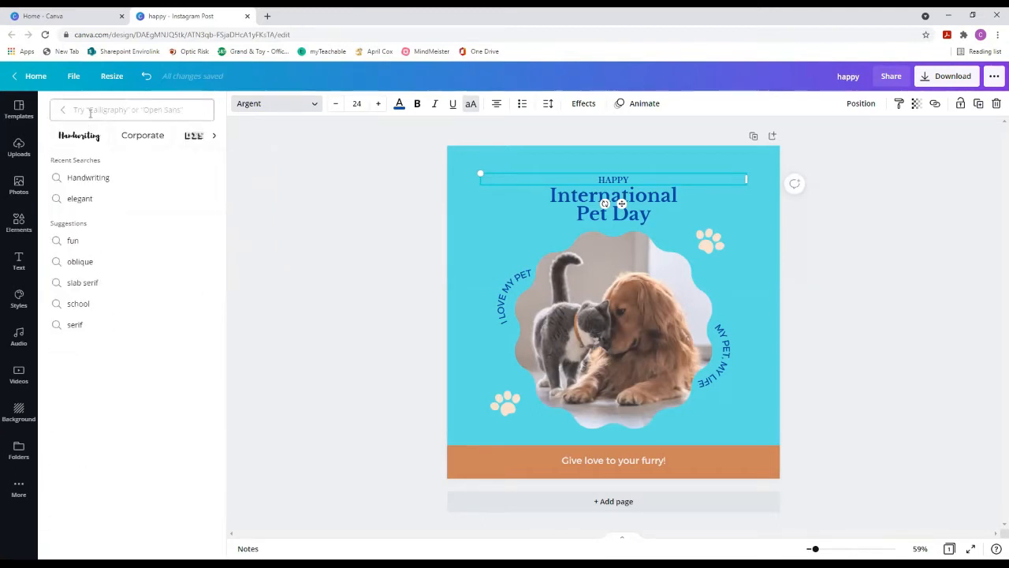
Search the fonts for "bold" and look through the matching typefaces.
{"action": "type", "text": "bold"}
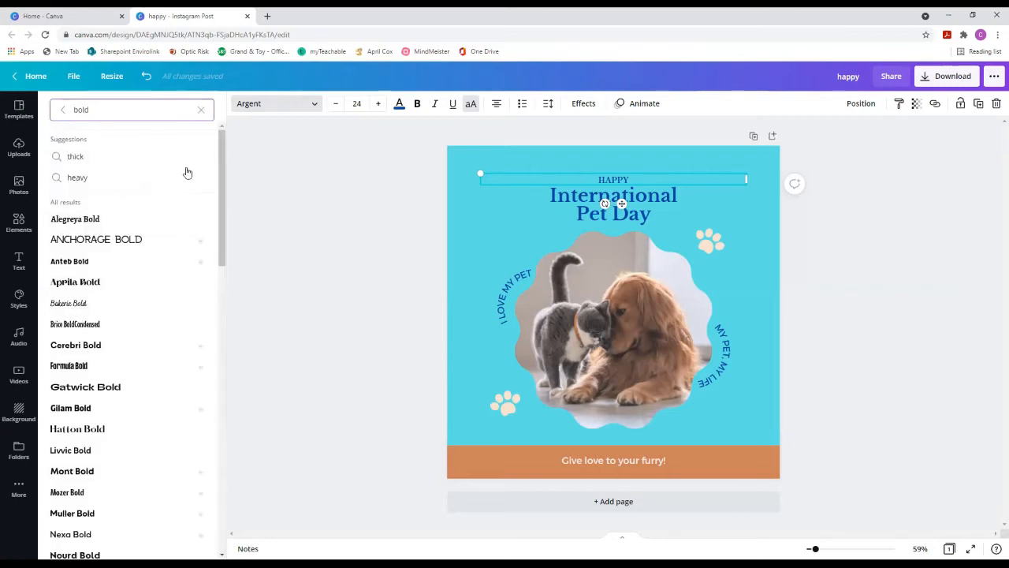
{"action": "left_click_drag", "start_coordinate": [222, 210], "coordinate": [223, 272]}
{"action": "scroll", "coordinate": [215, 171], "scroll_direction": "up", "scroll_amount": 5}
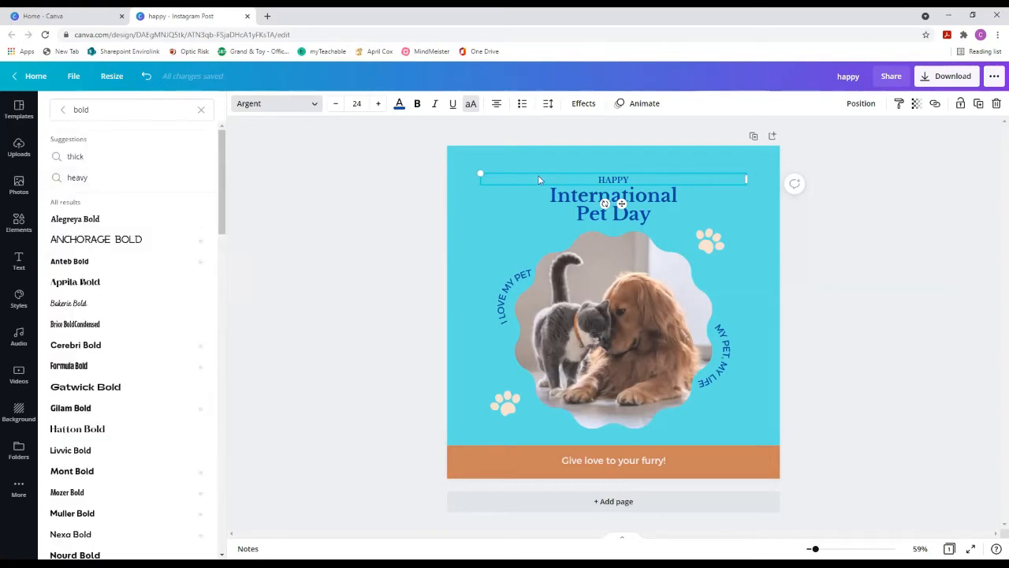
Enlarge the "HAPPY" text to size 34.5.
{"action": "double_click", "coordinate": [589, 181]}
{"action": "left_click", "coordinate": [377, 104]}
{"action": "left_click", "coordinate": [378, 105]}
{"action": "left_click", "coordinate": [378, 104]}
{"action": "left_click", "coordinate": [377, 104]}
{"action": "left_click", "coordinate": [378, 104]}
{"action": "left_click", "coordinate": [377, 104]}
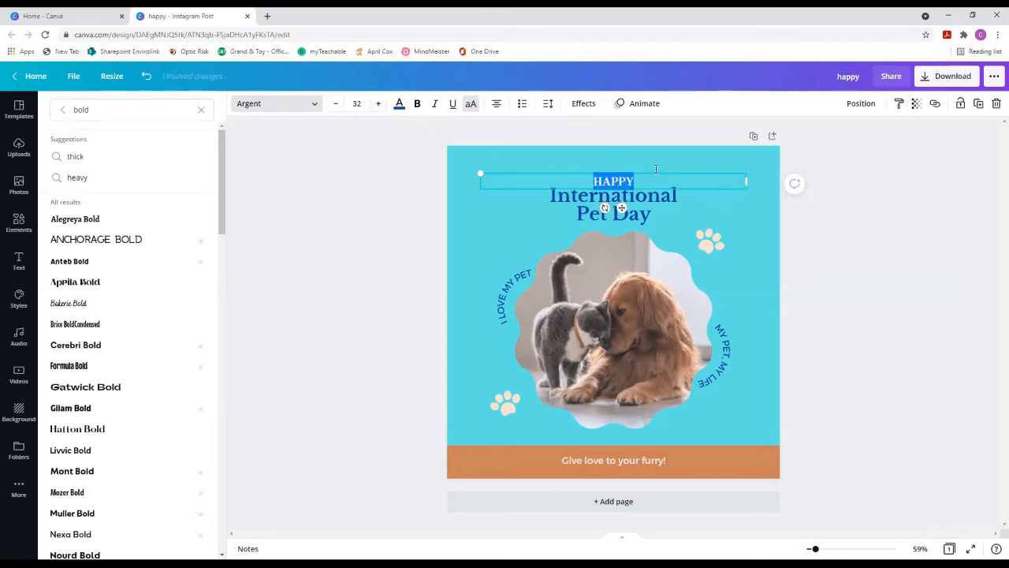
{"action": "left_click_drag", "start_coordinate": [747, 170], "coordinate": [763, 165]}
{"action": "left_click", "coordinate": [738, 179]}
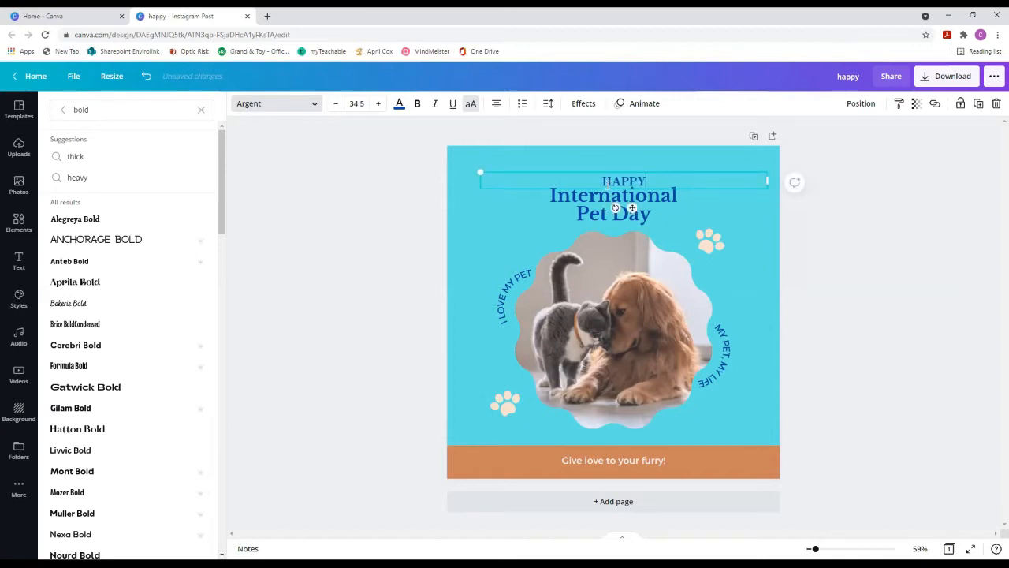
Move the "HAPPY" text so it is horizontally centred on the page, just above "International Pet Day".
{"action": "left_click", "coordinate": [709, 203]}
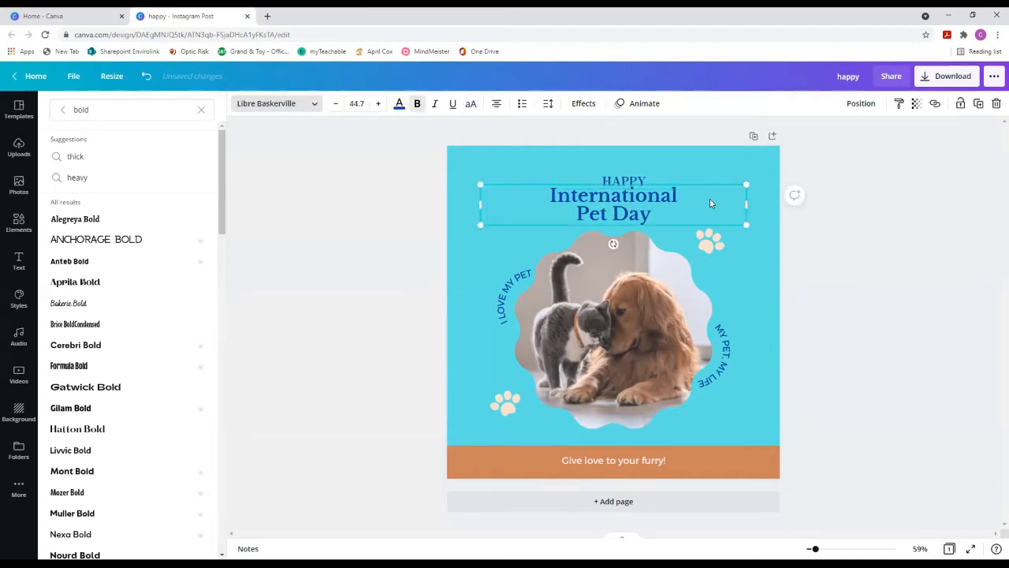
{"action": "left_click", "coordinate": [688, 179]}
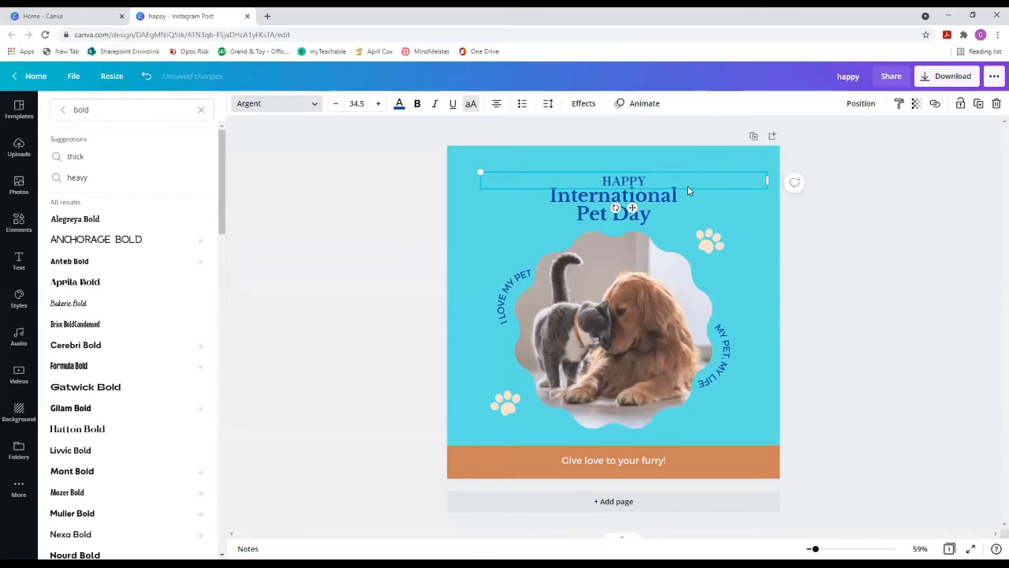
{"action": "double_click", "coordinate": [697, 183]}
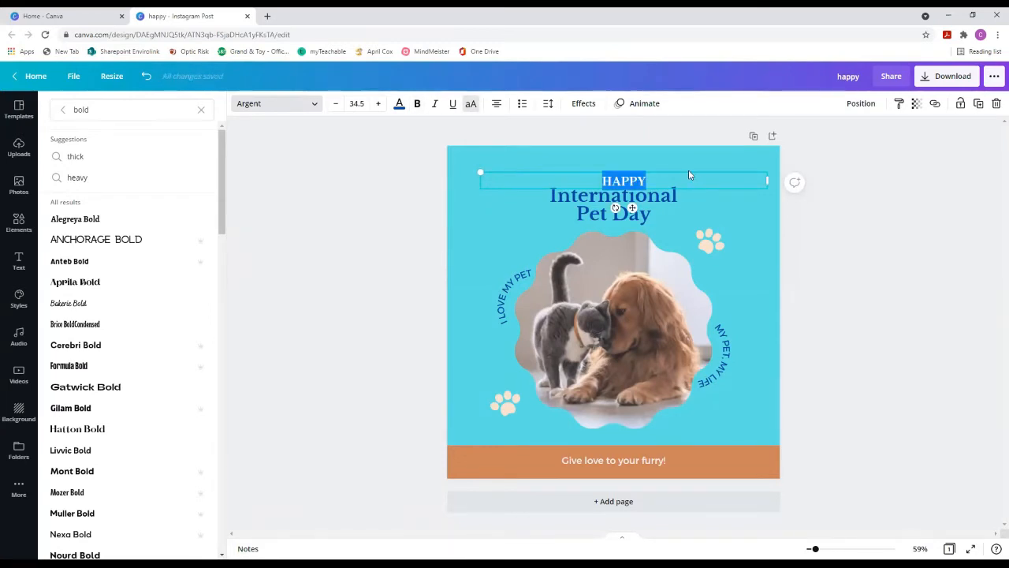
{"action": "left_click", "coordinate": [688, 170]}
{"action": "left_click", "coordinate": [684, 174]}
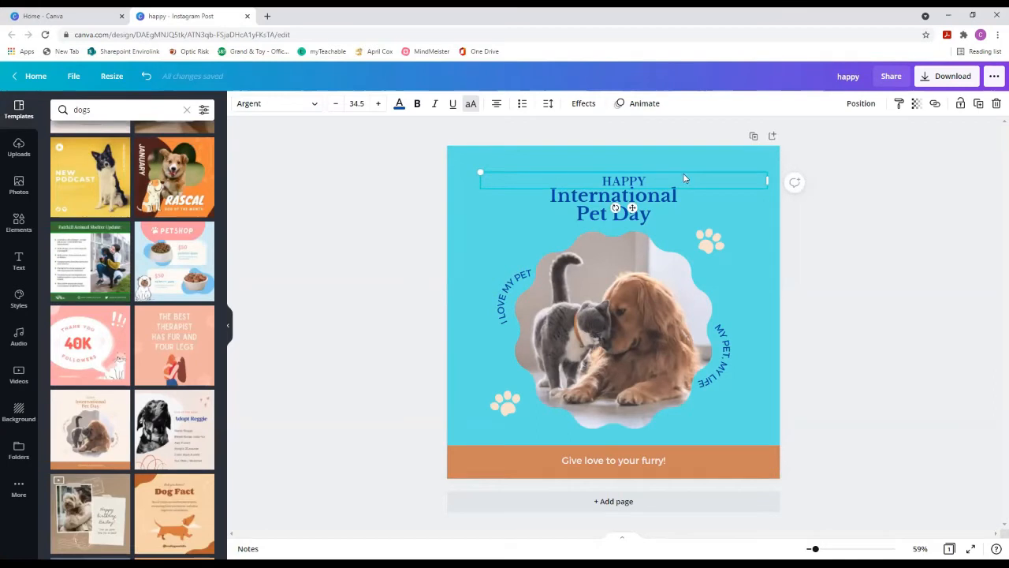
{"action": "double_click", "coordinate": [641, 179]}
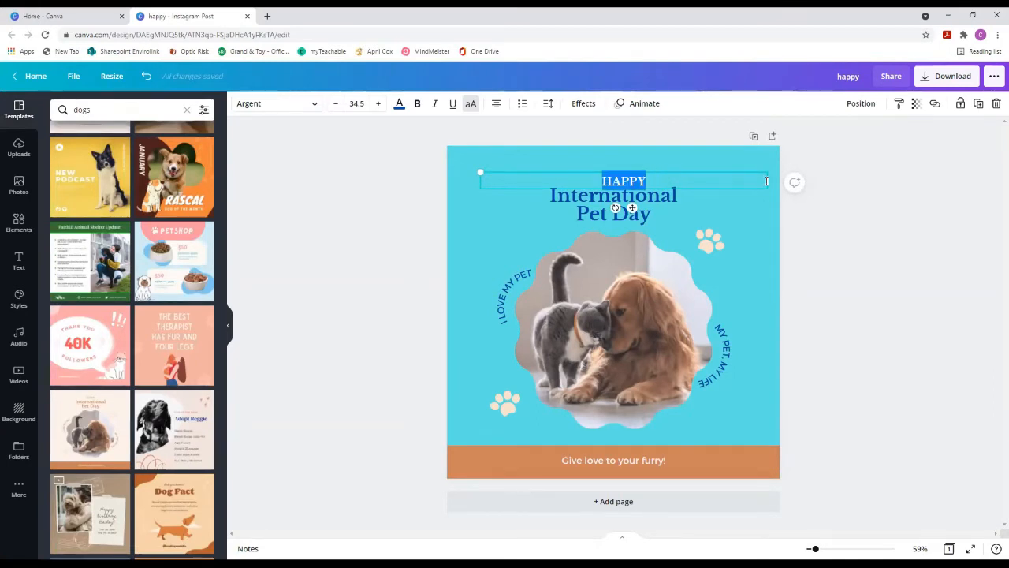
{"action": "left_click_drag", "start_coordinate": [751, 186], "coordinate": [740, 188]}
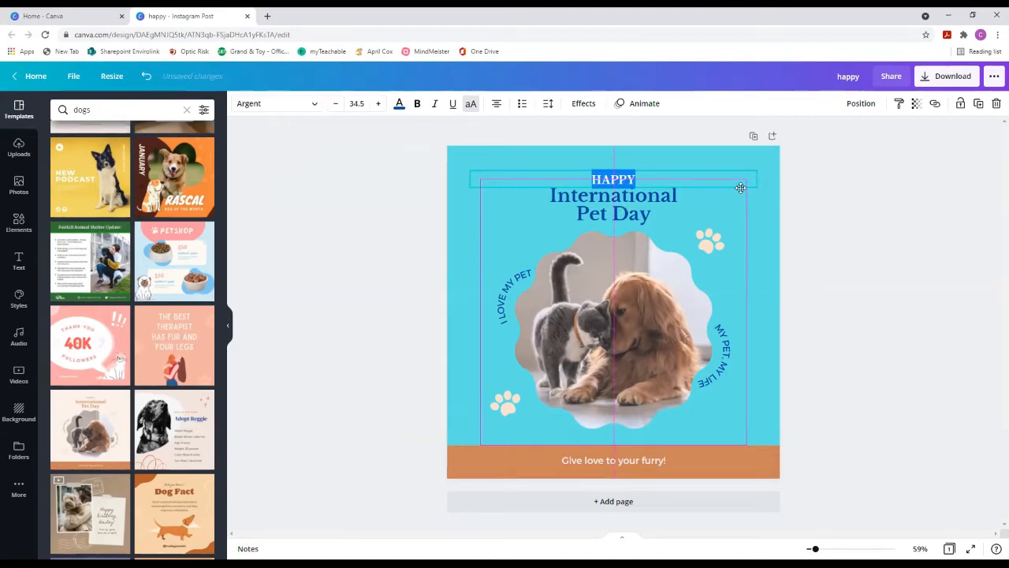
{"action": "left_click_drag", "start_coordinate": [740, 187], "coordinate": [743, 187]}
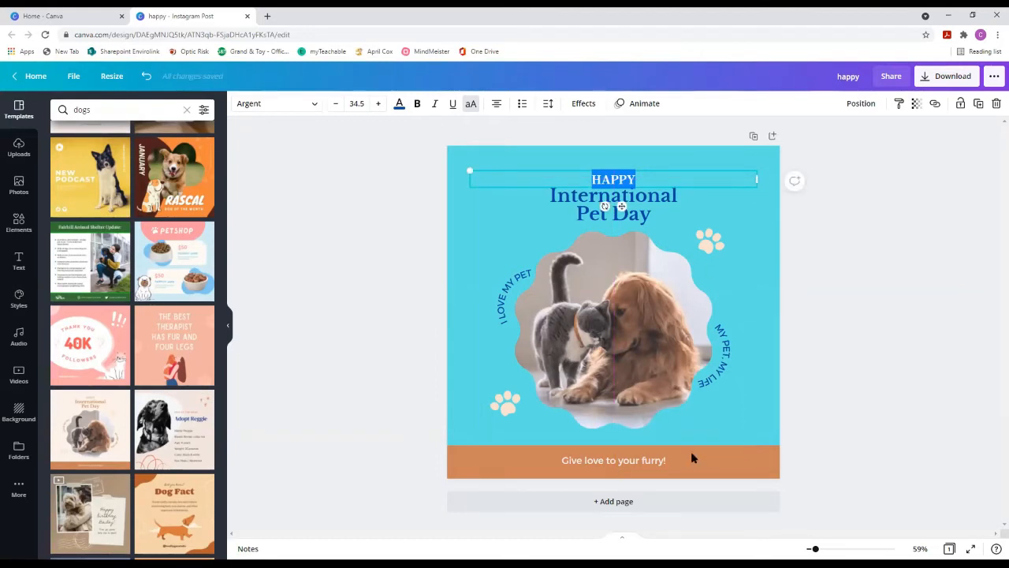
Recolour the orange banner behind "Give love to your furry!" with the default yellow.
{"action": "left_click", "coordinate": [714, 462]}
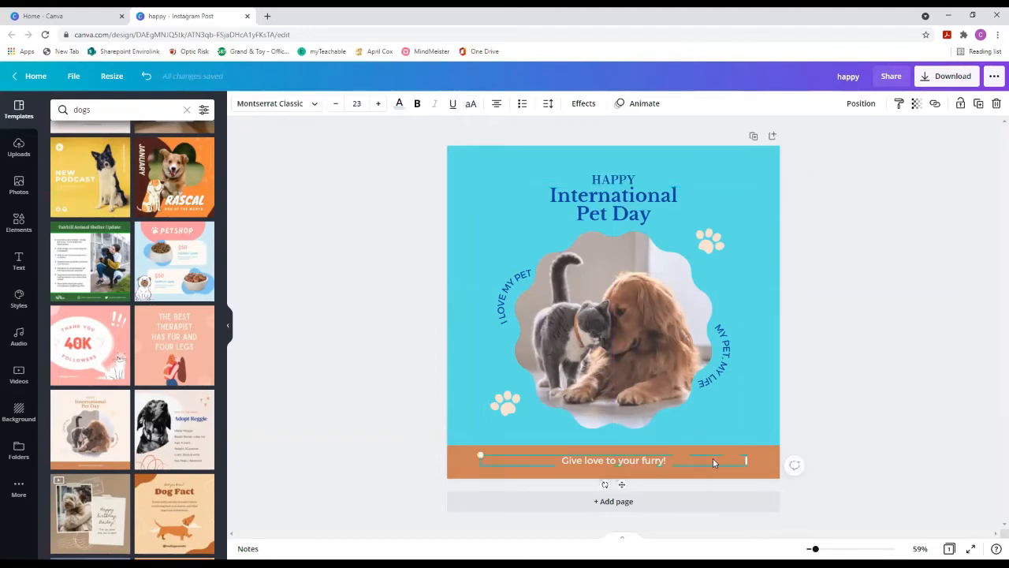
{"action": "left_click", "coordinate": [759, 461]}
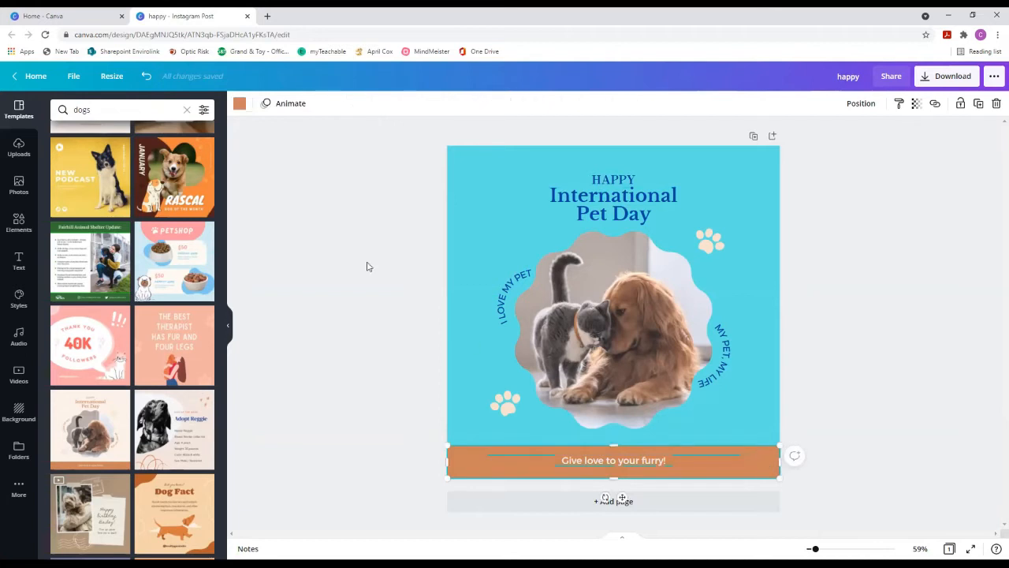
{"action": "left_click", "coordinate": [239, 103]}
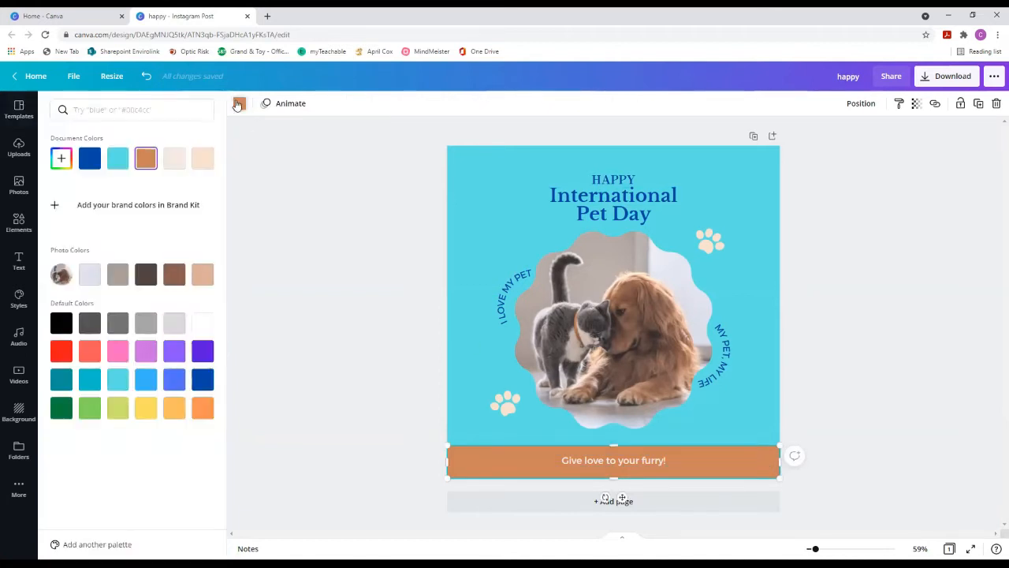
{"action": "left_click", "coordinate": [145, 408]}
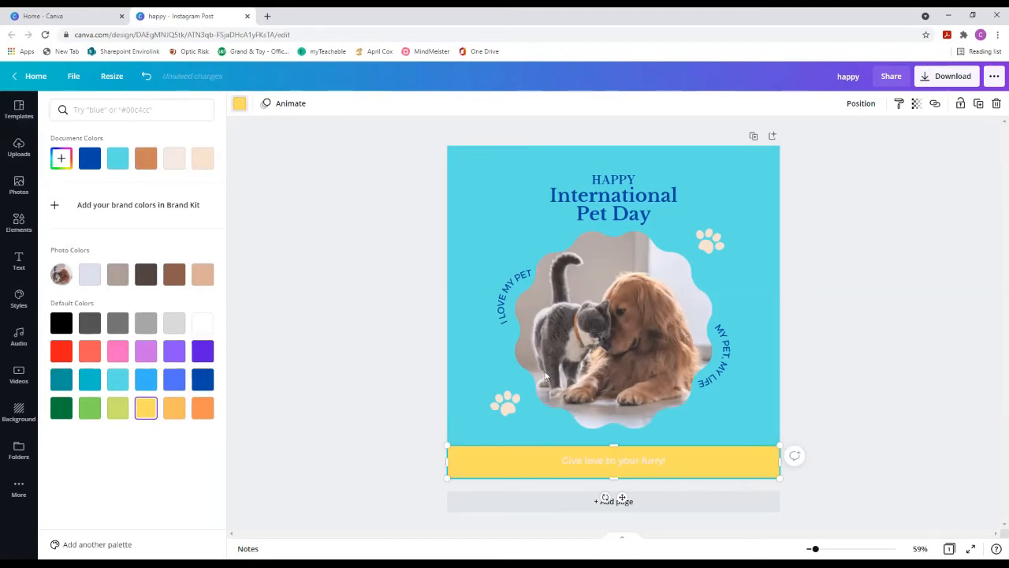
Recolour the "Give love to your furry!" text on the banner with the dark blue of the headings.
{"action": "left_click", "coordinate": [644, 466]}
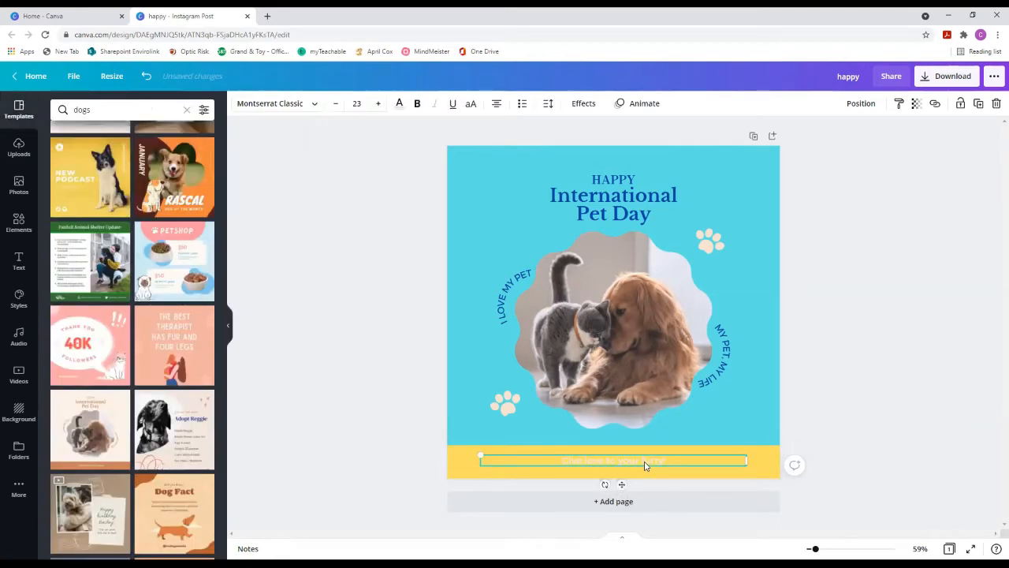
{"action": "left_click", "coordinate": [398, 104]}
{"action": "left_click", "coordinate": [202, 379]}
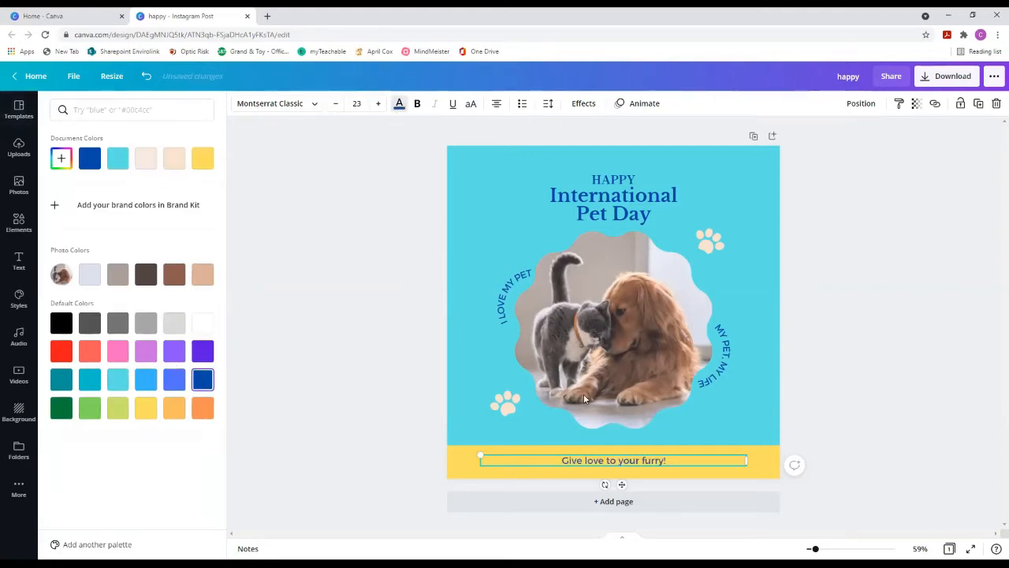
Change the banner text to read "Give love to your furry friend!".
{"action": "double_click", "coordinate": [643, 460]}
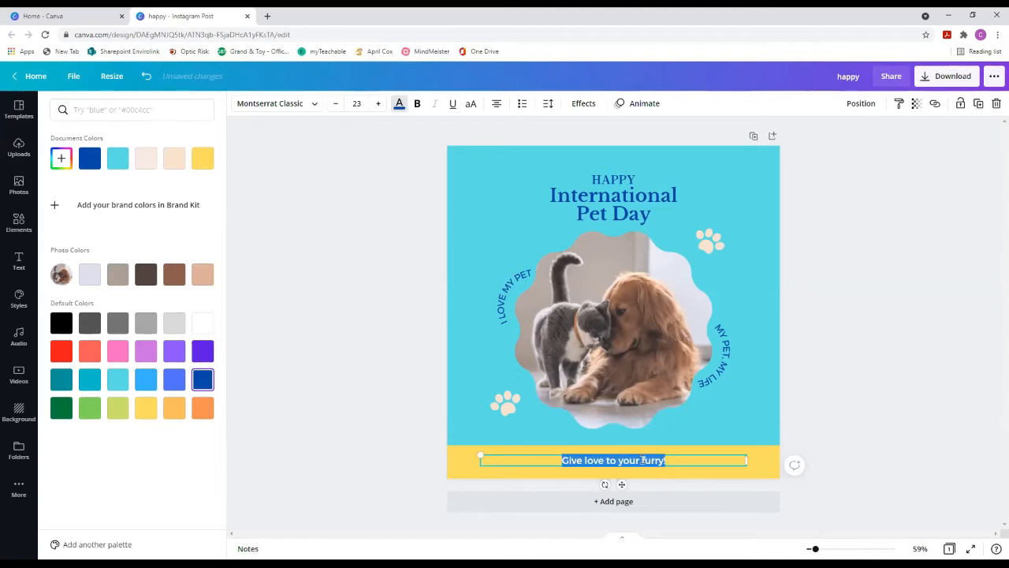
{"action": "left_click", "coordinate": [646, 458]}
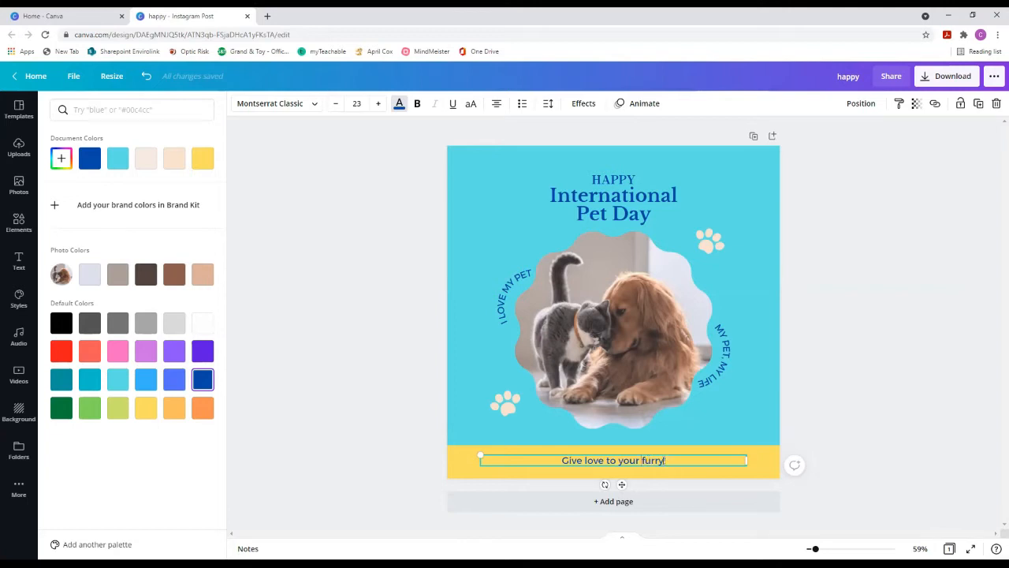
{"action": "type", "text": "friend"}
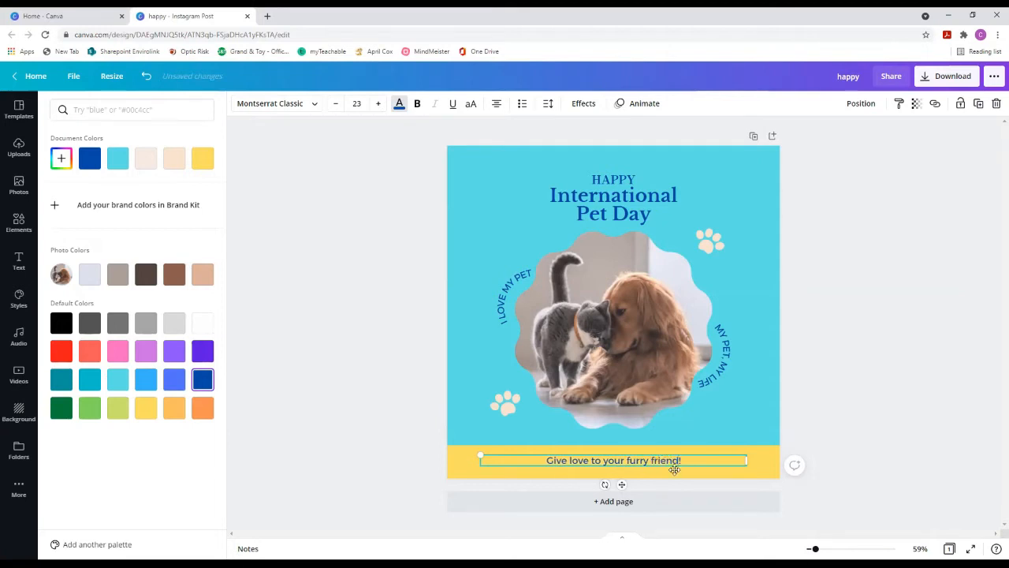
Recolour both paw prints beside the photo with the same yellow as the banner.
{"action": "left_click", "coordinate": [505, 402]}
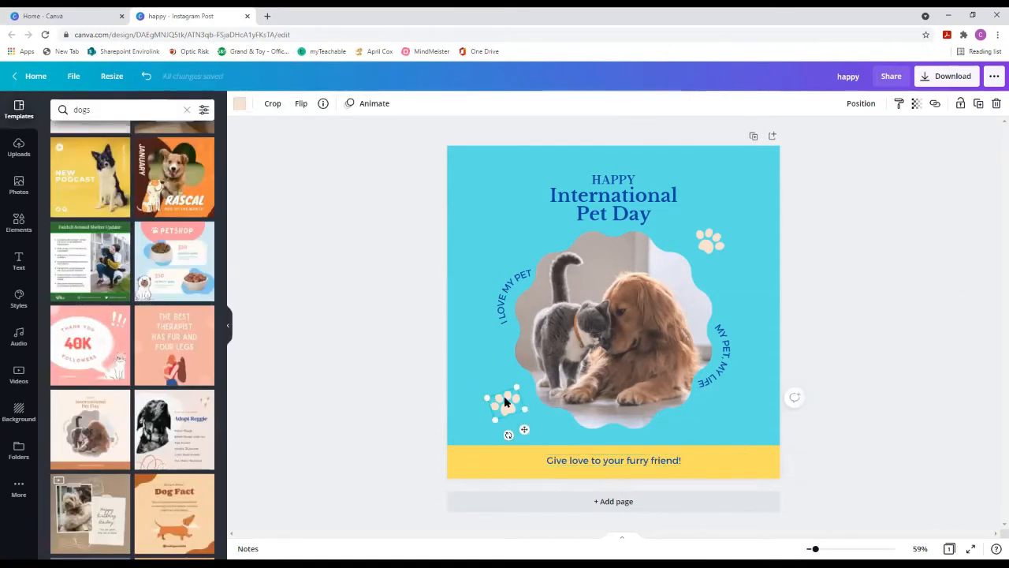
{"action": "left_click", "coordinate": [239, 103]}
{"action": "left_click", "coordinate": [175, 160]}
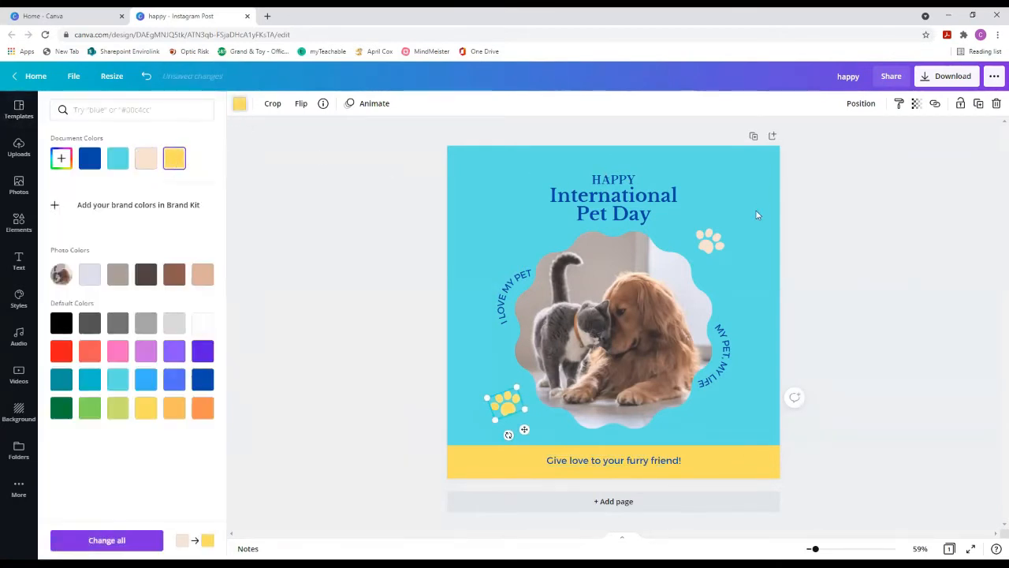
{"action": "left_click", "coordinate": [711, 241]}
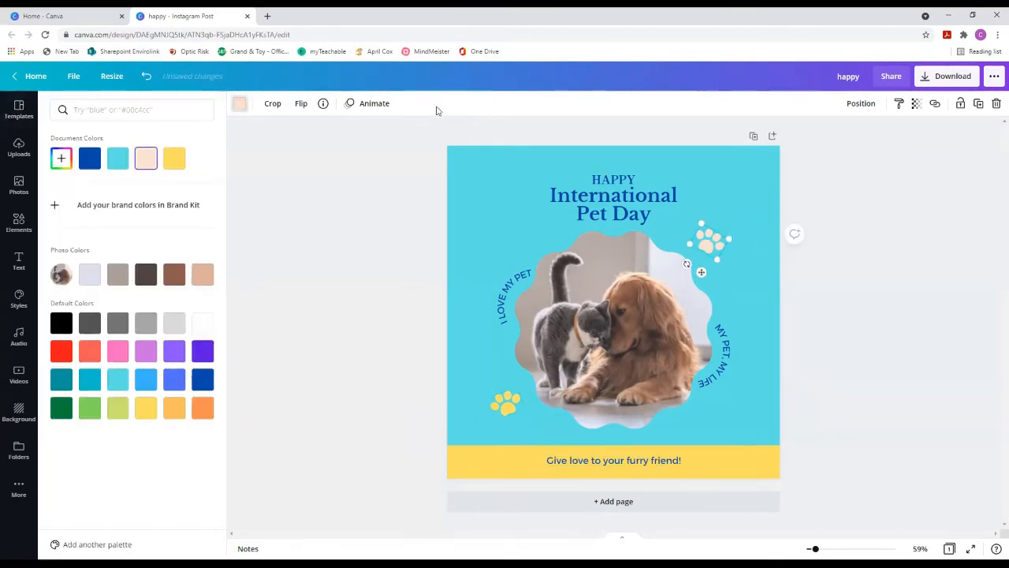
{"action": "left_click", "coordinate": [240, 105]}
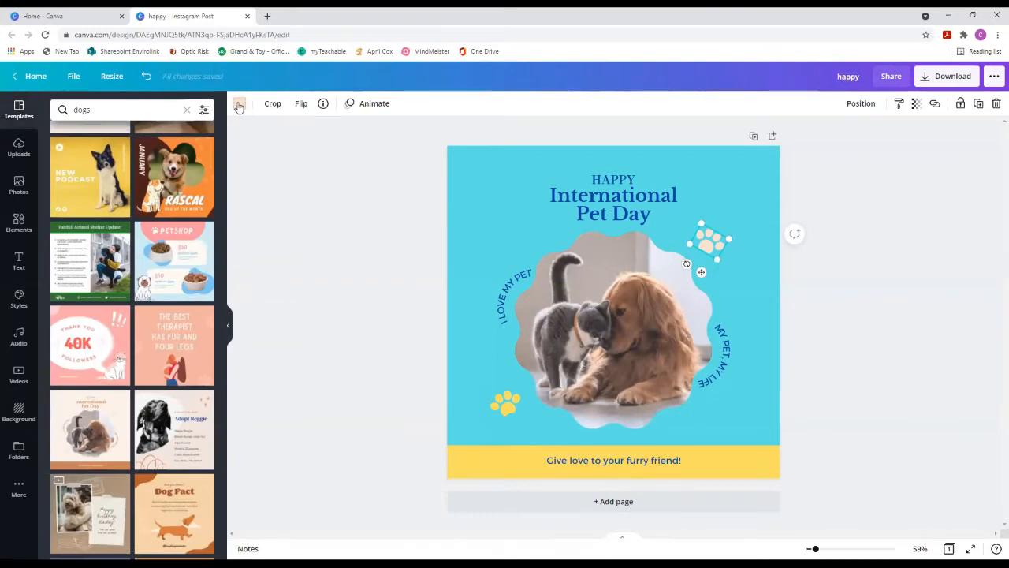
{"action": "left_click", "coordinate": [239, 104]}
{"action": "left_click", "coordinate": [178, 160]}
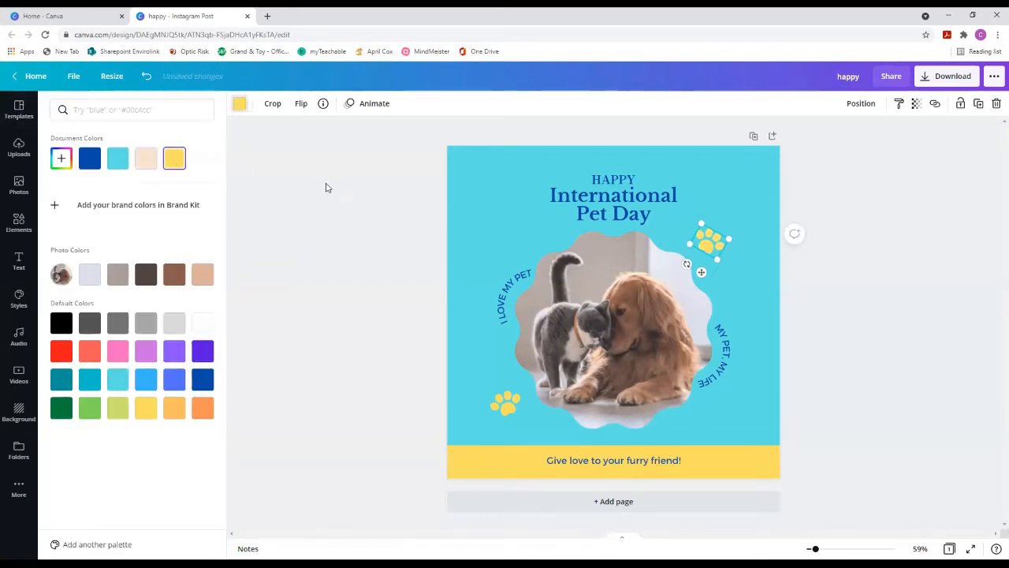
{"action": "left_click", "coordinate": [325, 187]}
{"action": "left_click", "coordinate": [289, 212]}
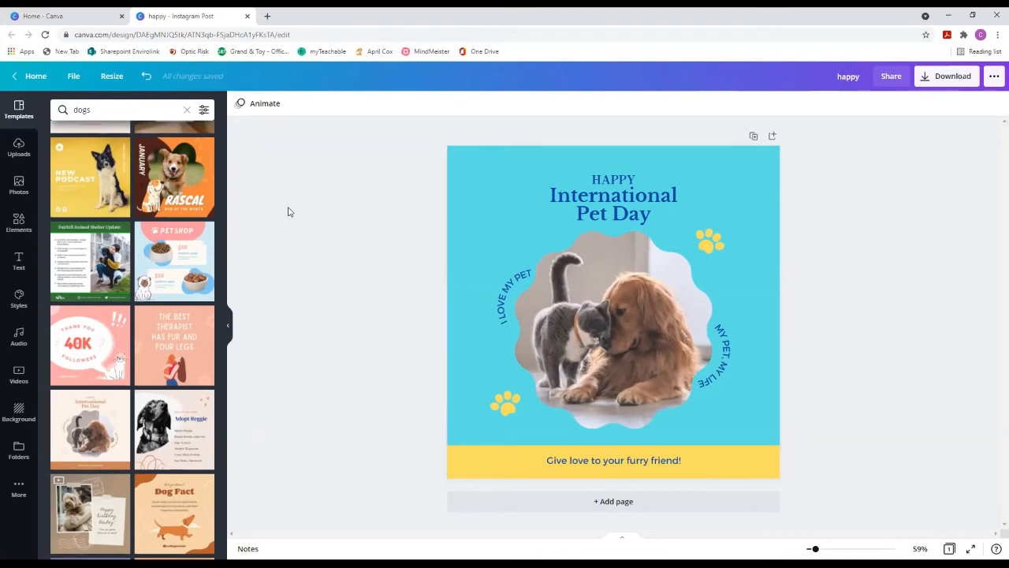
Search the stock photos for "dogs" and replace the framed cat-and-dog picture with the dog in red sunglasses on grass.
{"action": "left_click", "coordinate": [622, 319]}
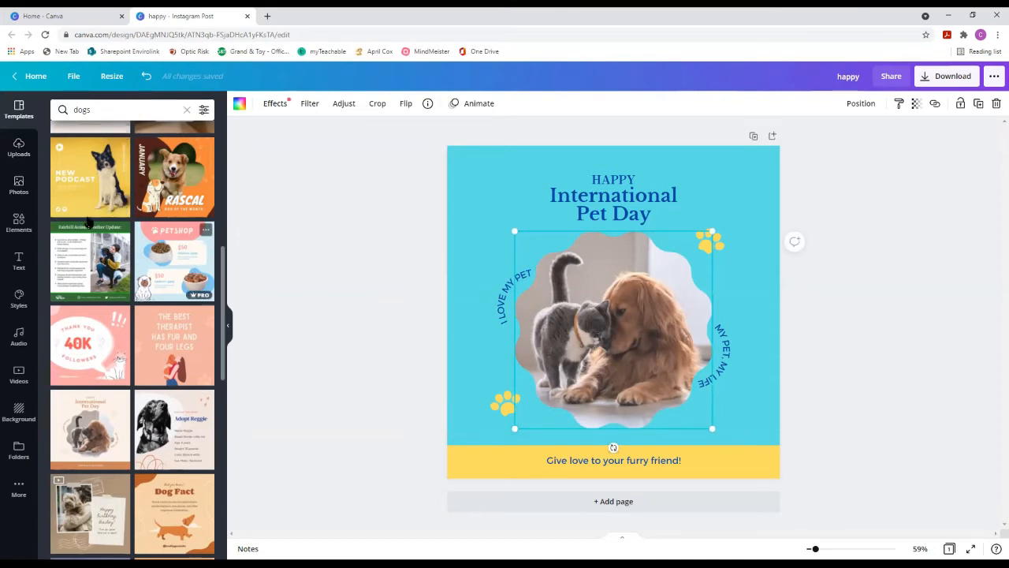
{"action": "left_click", "coordinate": [12, 197]}
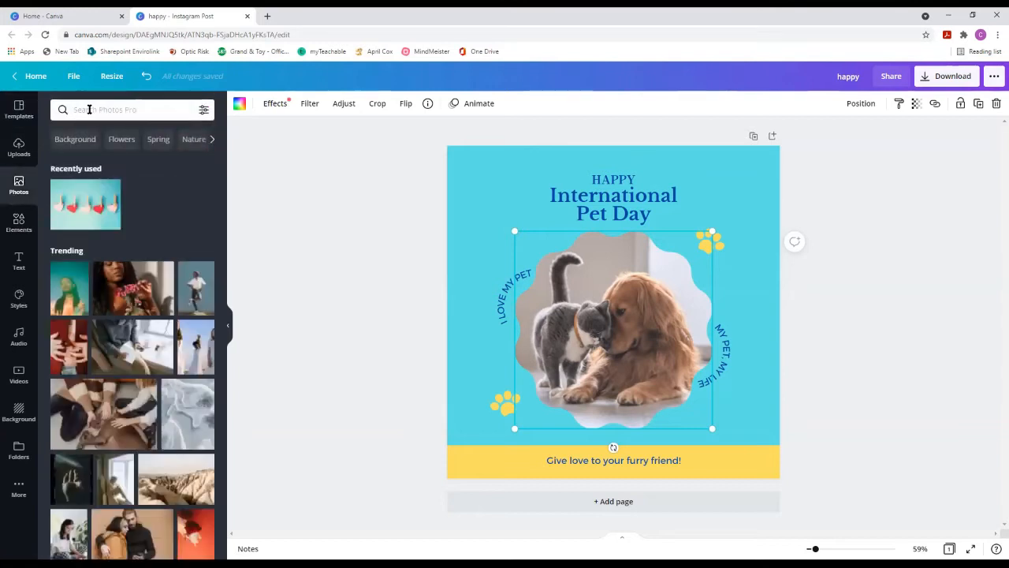
{"action": "left_click", "coordinate": [89, 110]}
{"action": "type", "text": "dogs"}
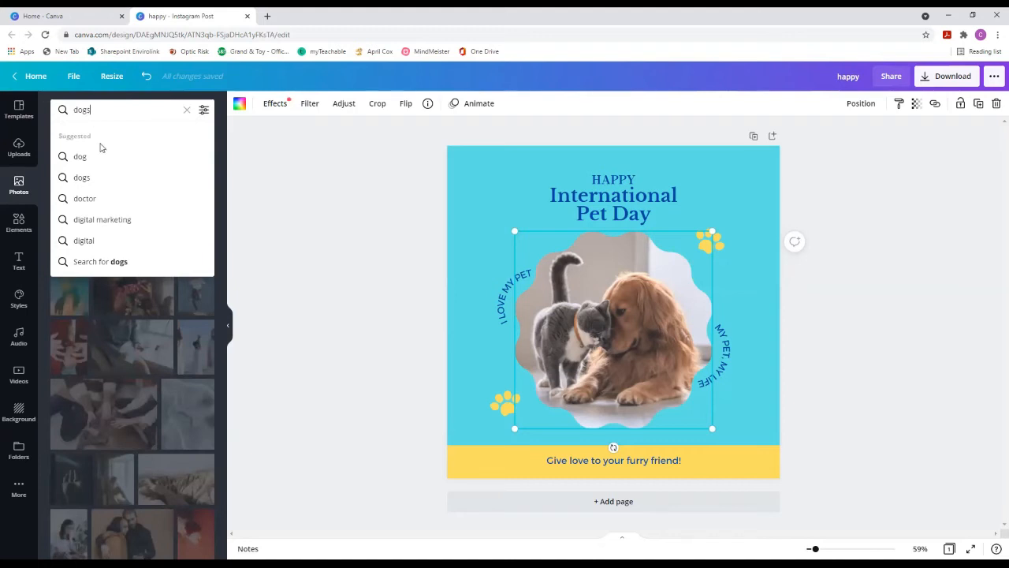
{"action": "left_click", "coordinate": [92, 178]}
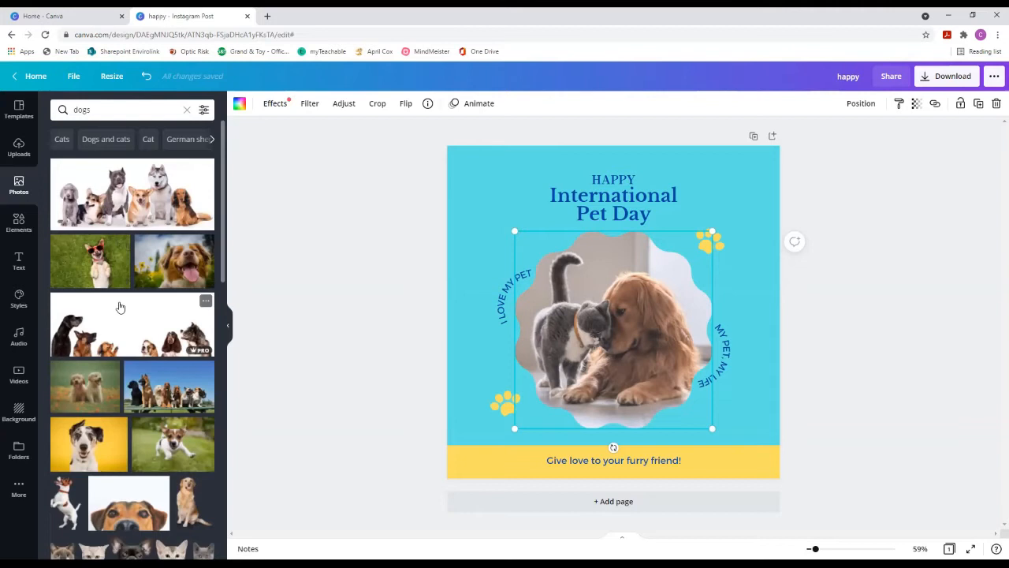
{"action": "left_click", "coordinate": [92, 268]}
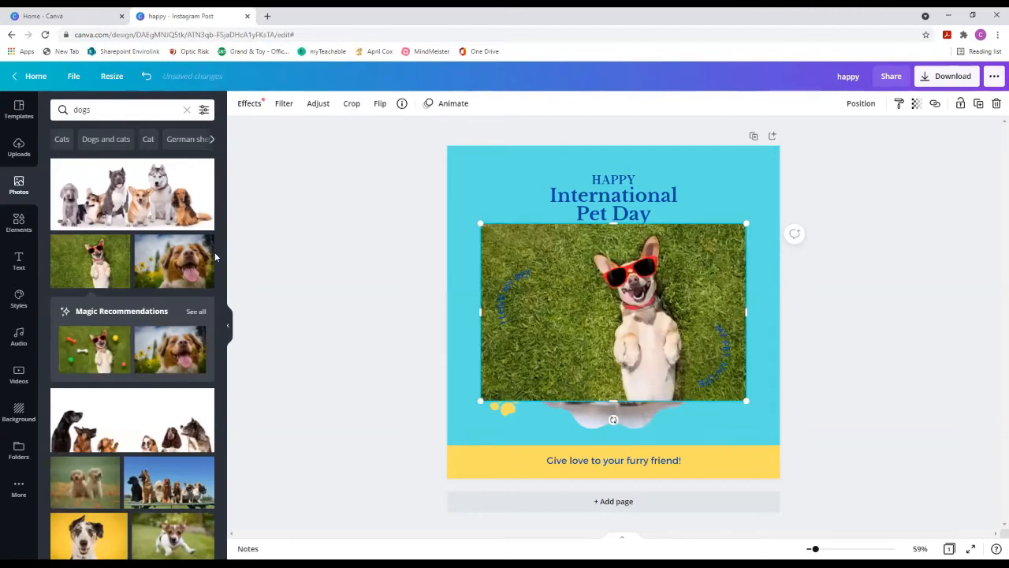
{"action": "mouse_move", "coordinate": [521, 290]}
{"action": "left_mouse_down"}
{"action": "mouse_move", "coordinate": [530, 307]}
{"action": "mouse_move", "coordinate": [584, 290]}
{"action": "left_mouse_up"}
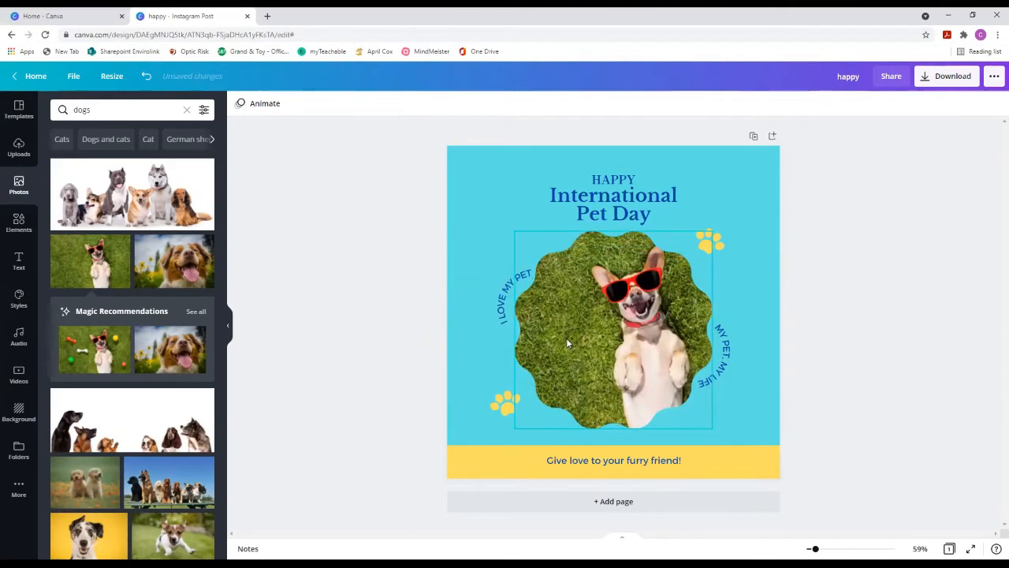
Shift the new photo inside its scalloped frame so the dog sits in the centre.
{"action": "left_click", "coordinate": [619, 325]}
{"action": "double_click", "coordinate": [622, 323]}
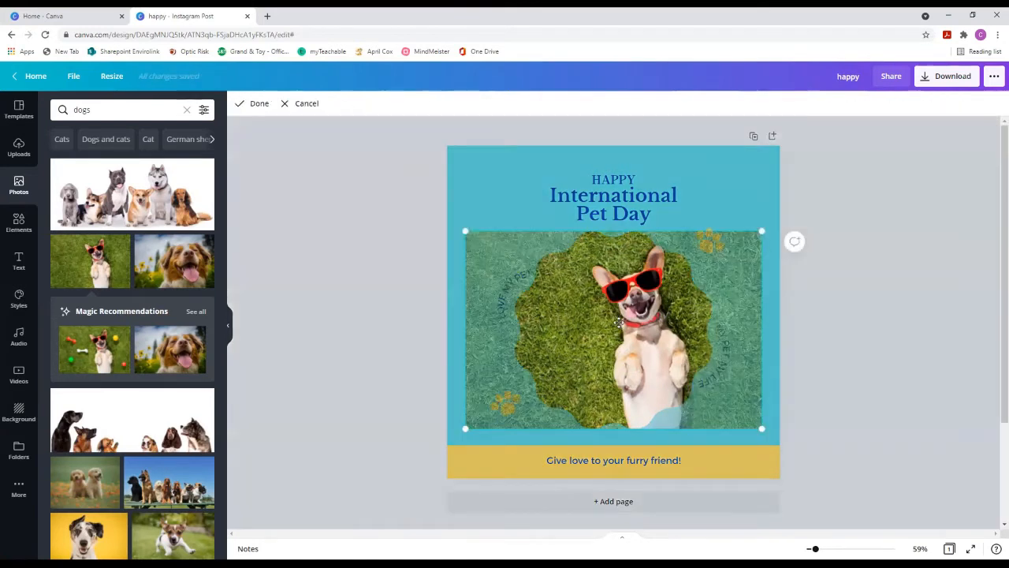
{"action": "left_click_drag", "start_coordinate": [623, 324], "coordinate": [594, 322]}
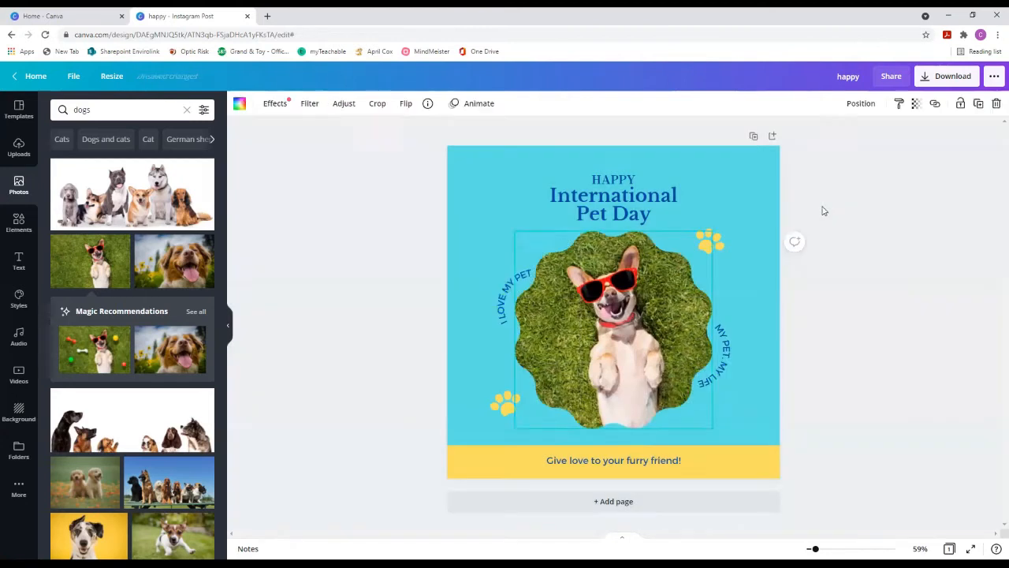
{"action": "left_click", "coordinate": [822, 210]}
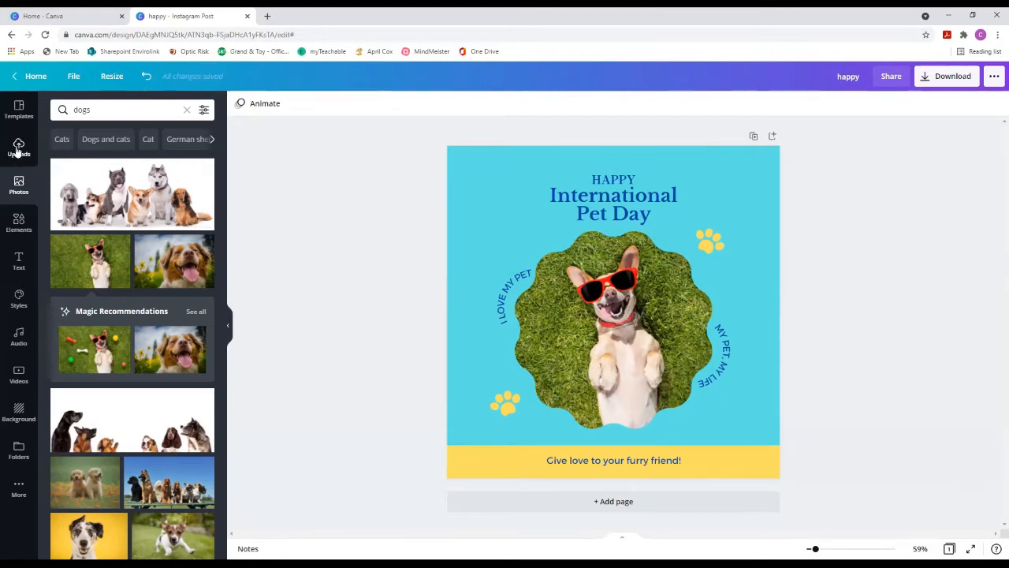
Replace the framed dog-in-sunglasses picture with the uploaded photo of the fluffy brown chow dog.
{"action": "left_click", "coordinate": [18, 147]}
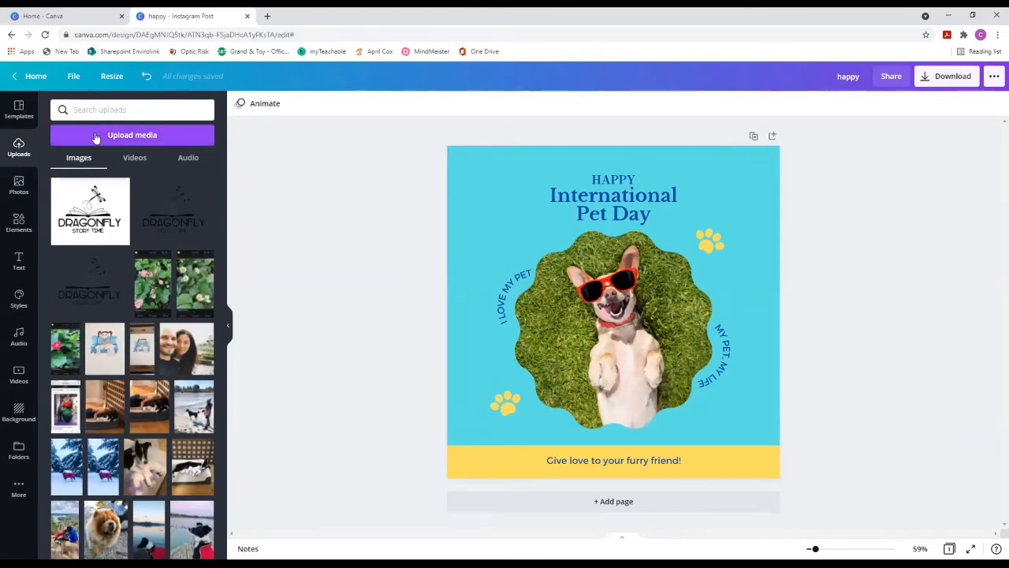
{"action": "left_click_drag", "start_coordinate": [224, 213], "coordinate": [218, 329]}
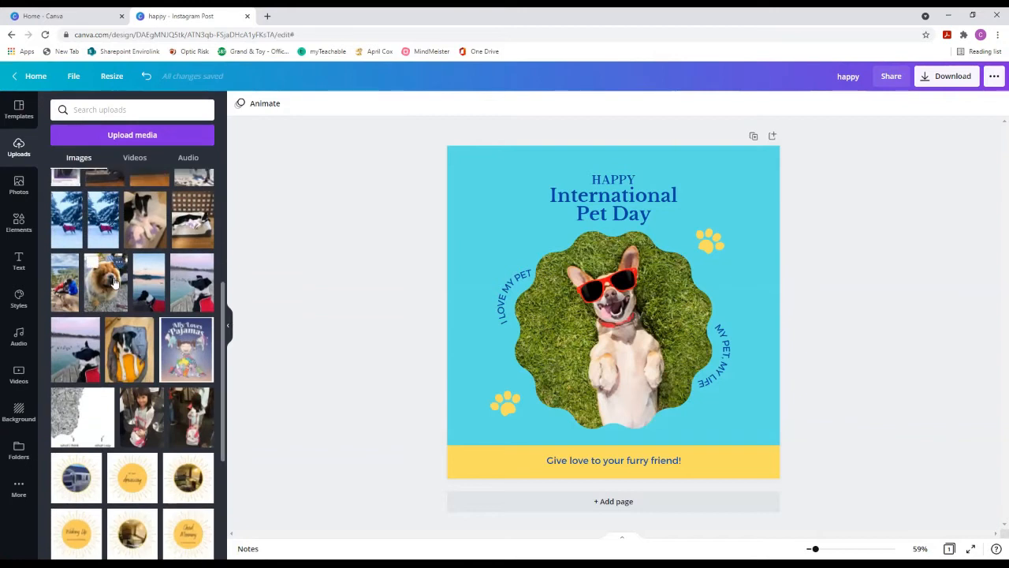
{"action": "left_click", "coordinate": [111, 284]}
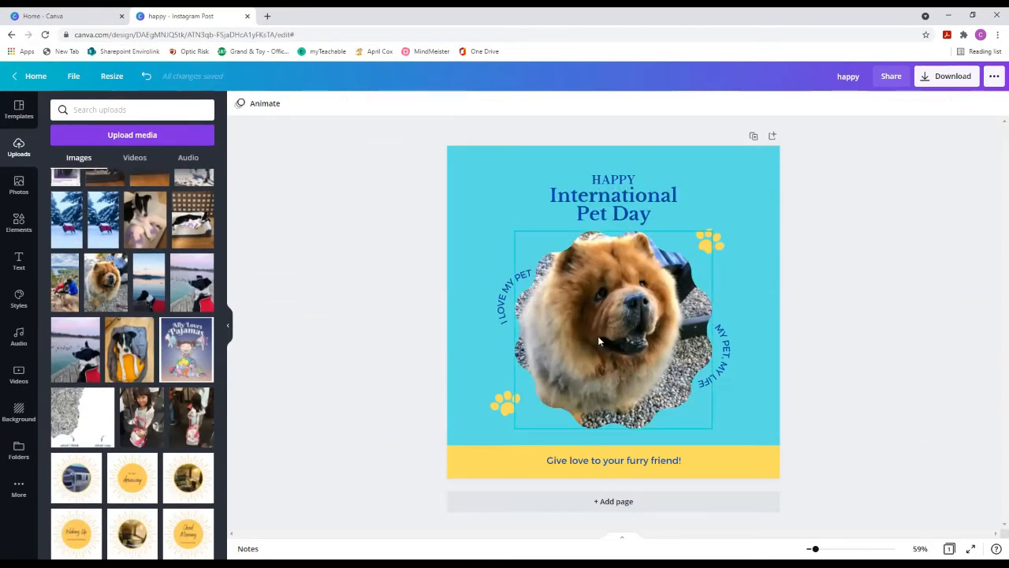
Shift the chow photo downwards inside its scalloped frame so the whole head shows with space above it.
{"action": "left_click", "coordinate": [622, 340]}
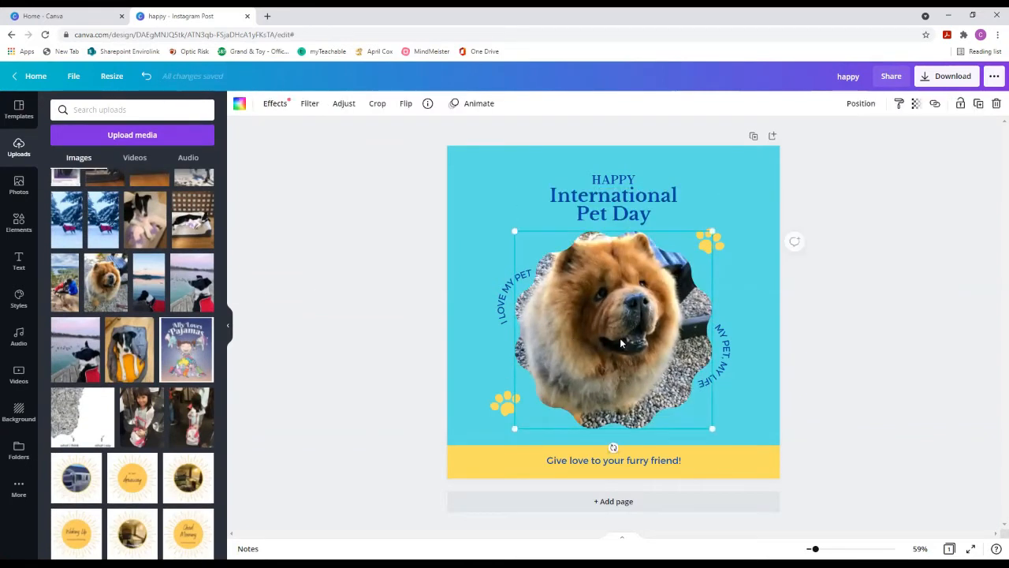
{"action": "double_click", "coordinate": [619, 331]}
{"action": "left_click_drag", "start_coordinate": [617, 328], "coordinate": [628, 342]}
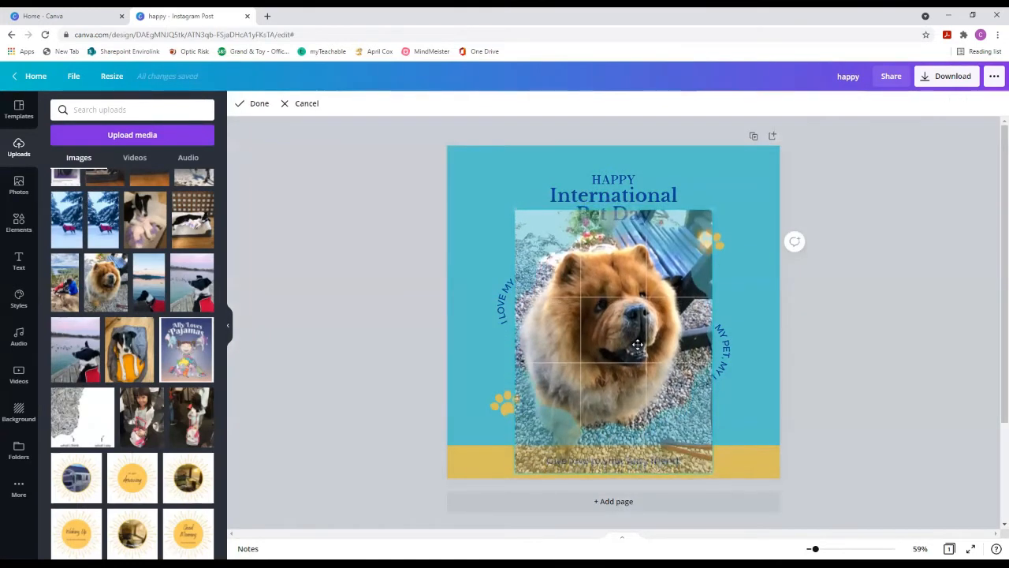
{"action": "left_click", "coordinate": [324, 302]}
{"action": "left_click", "coordinate": [321, 301]}
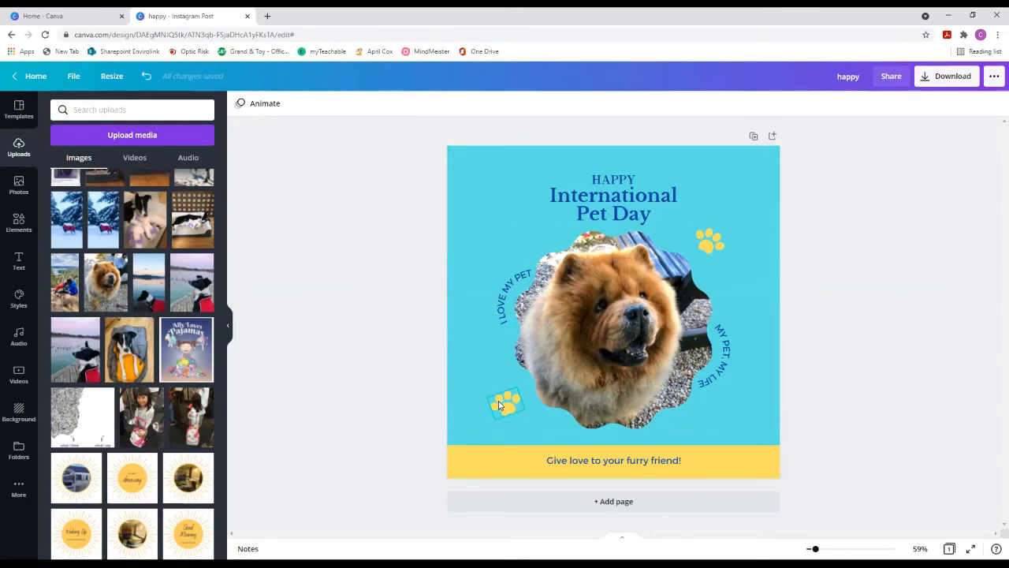
Search the elements for "paw" and place the white heart with a paw print on the yellow banner, after the text.
{"action": "left_click", "coordinate": [19, 230]}
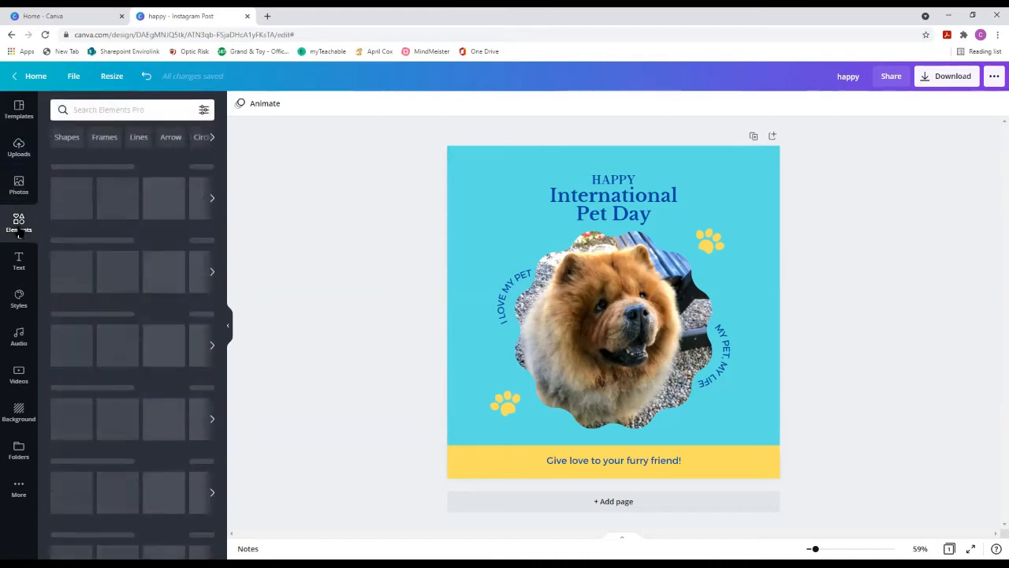
{"action": "left_click", "coordinate": [89, 109]}
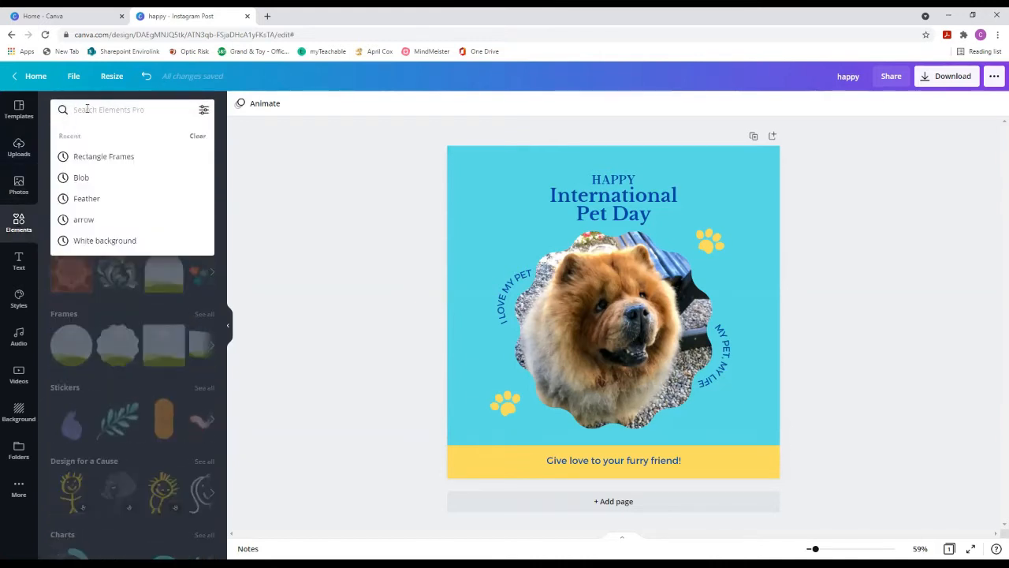
{"action": "type", "text": "paw"}
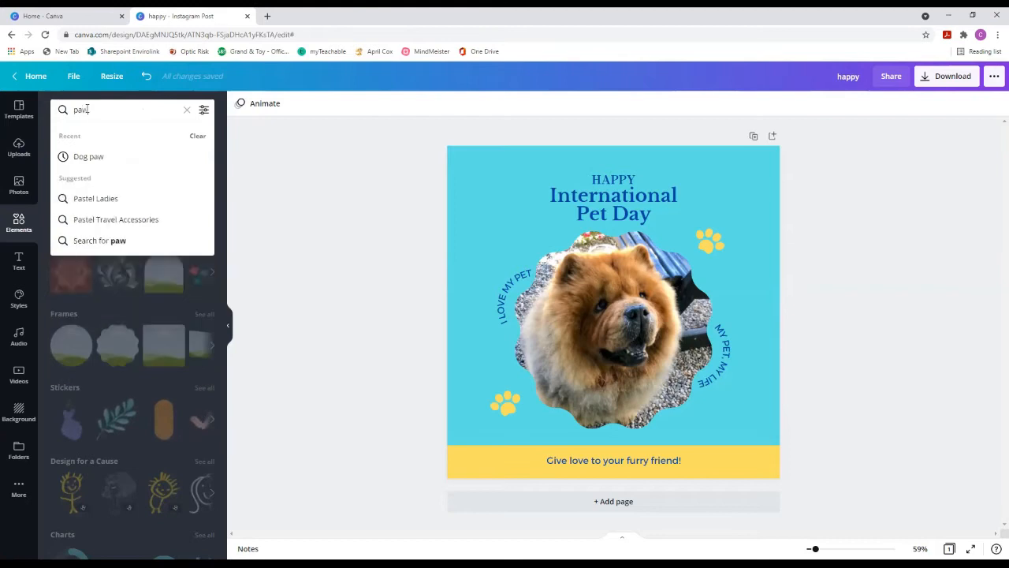
{"action": "key", "text": "Return"}
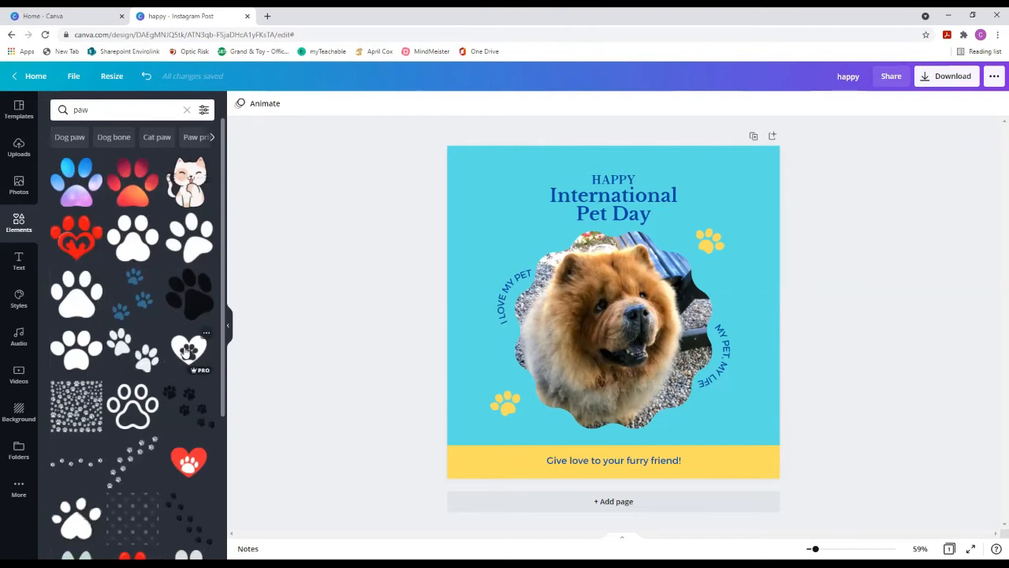
{"action": "left_click", "coordinate": [189, 349]}
{"action": "left_click_drag", "start_coordinate": [614, 303], "coordinate": [692, 468]}
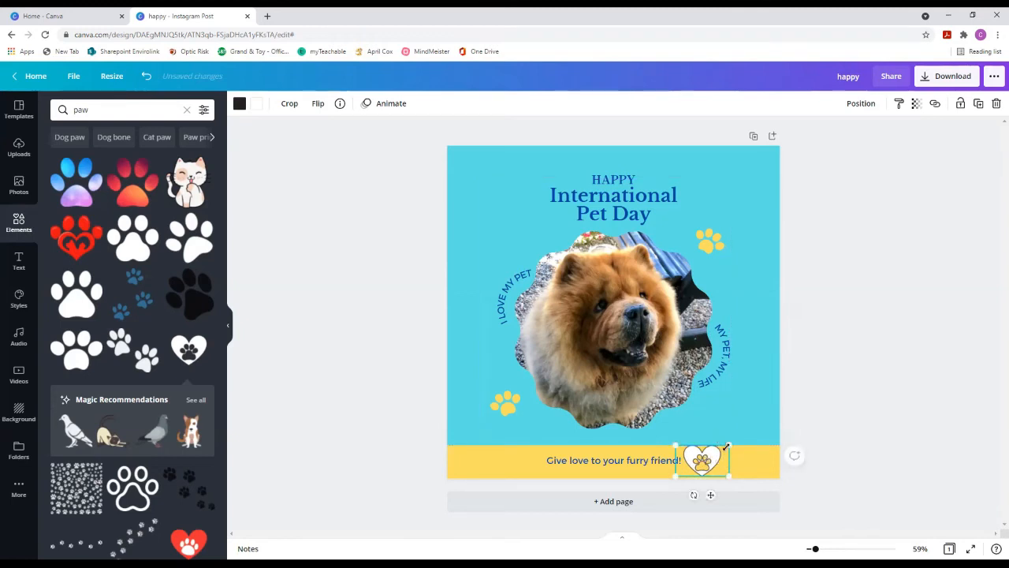
Shrink the paw heart to fit within the yellow banner and position it just clear of the text's exclamation mark.
{"action": "left_click_drag", "start_coordinate": [717, 454], "coordinate": [707, 469]}
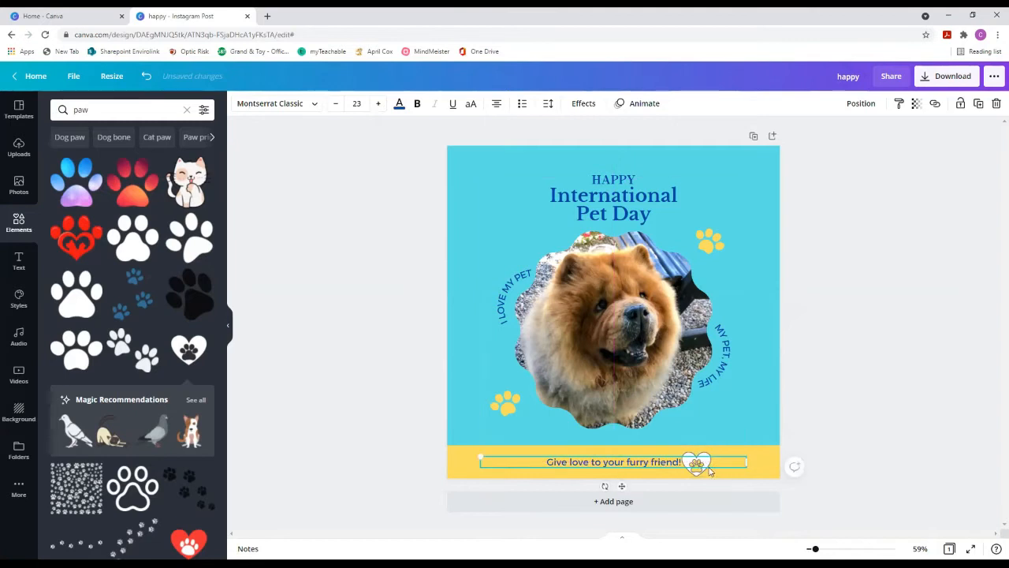
{"action": "left_click", "coordinate": [698, 471]}
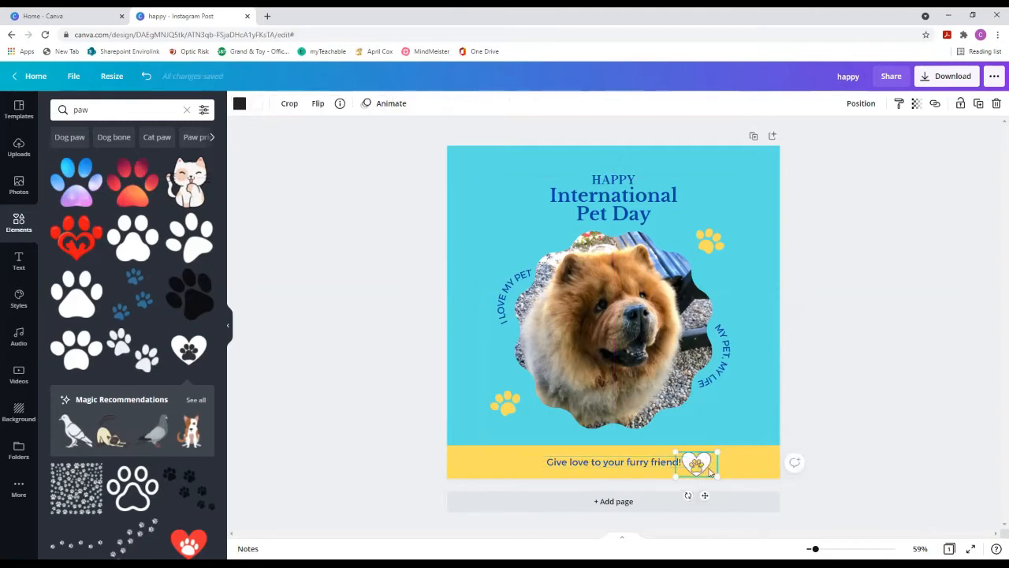
{"action": "left_click_drag", "start_coordinate": [706, 496], "coordinate": [715, 495]}
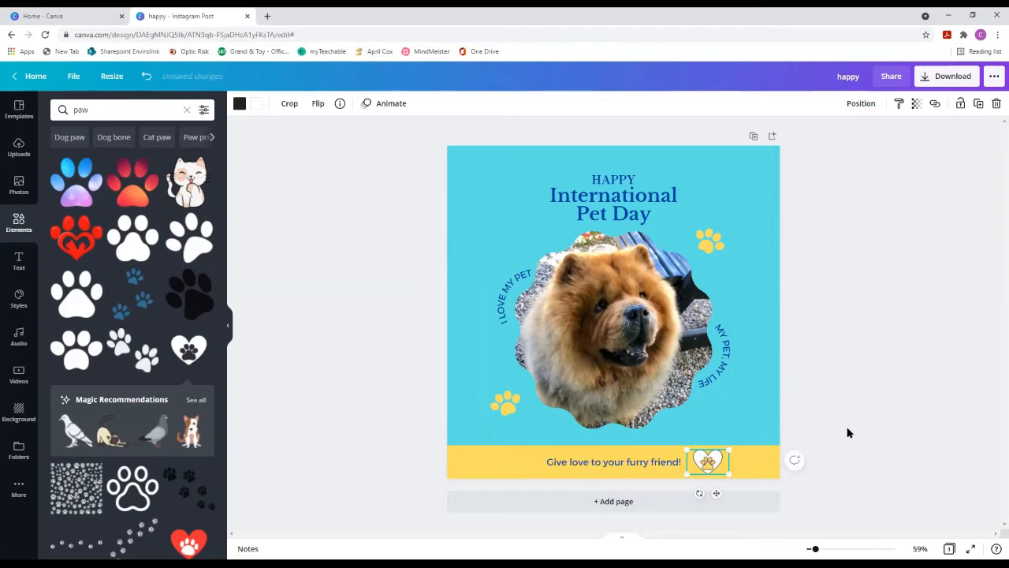
{"action": "left_click", "coordinate": [846, 431]}
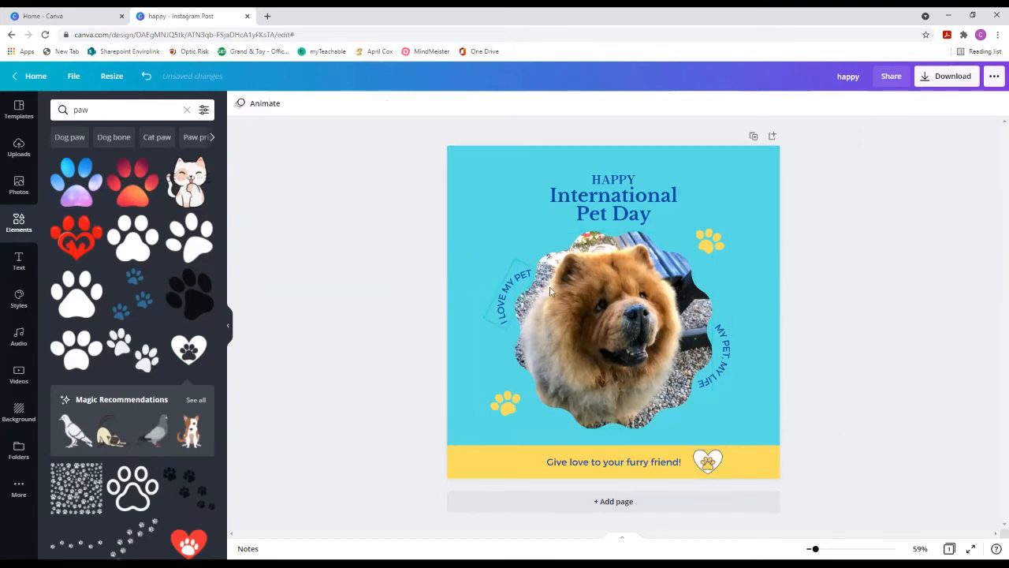
{"action": "left_click", "coordinate": [741, 441]}
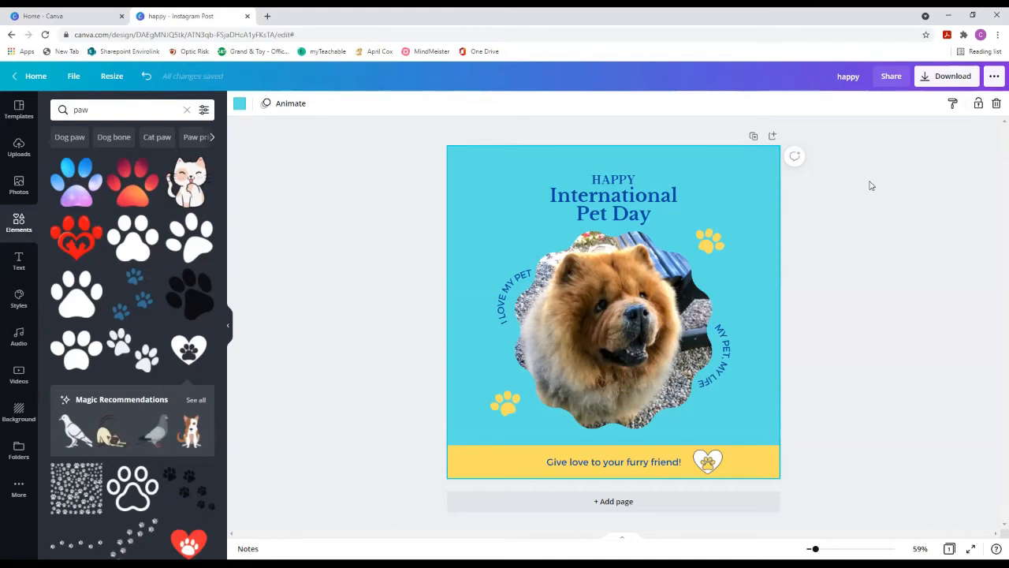
Review the file types offered for downloading the Instagram post, without downloading it.
{"action": "left_click", "coordinate": [959, 78]}
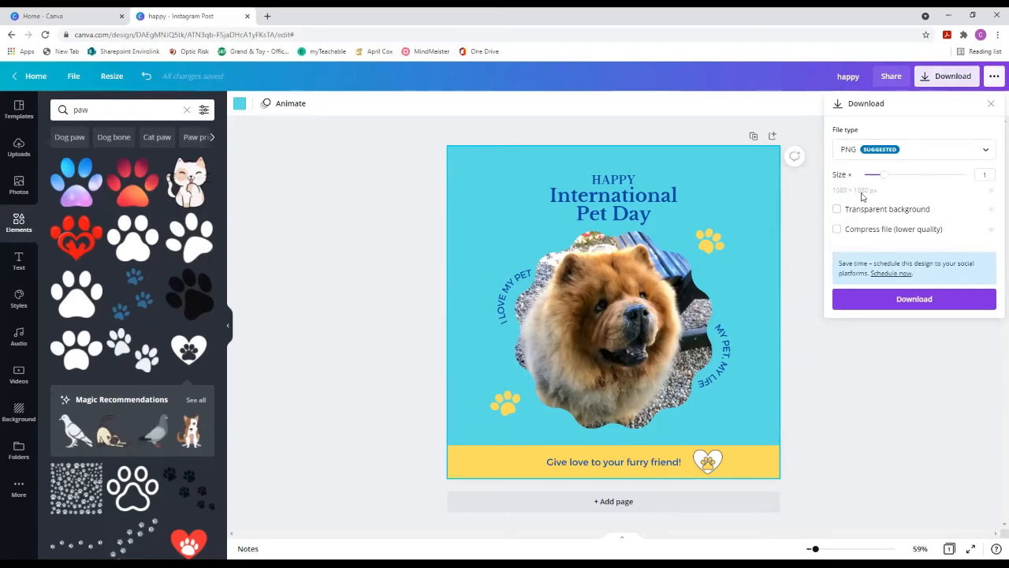
{"action": "left_click", "coordinate": [848, 152]}
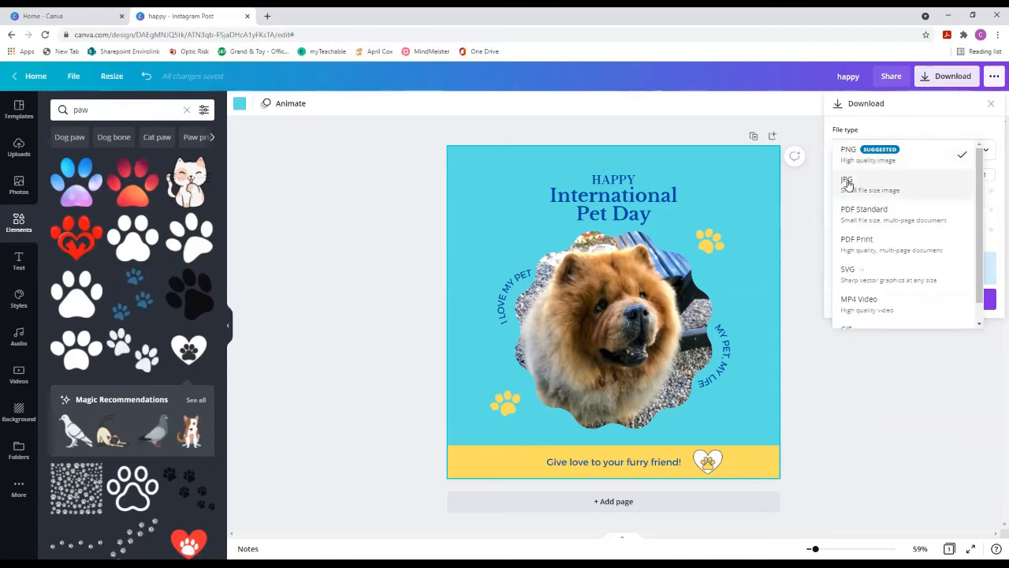
{"action": "left_click", "coordinate": [753, 114]}
{"action": "left_click", "coordinate": [639, 112]}
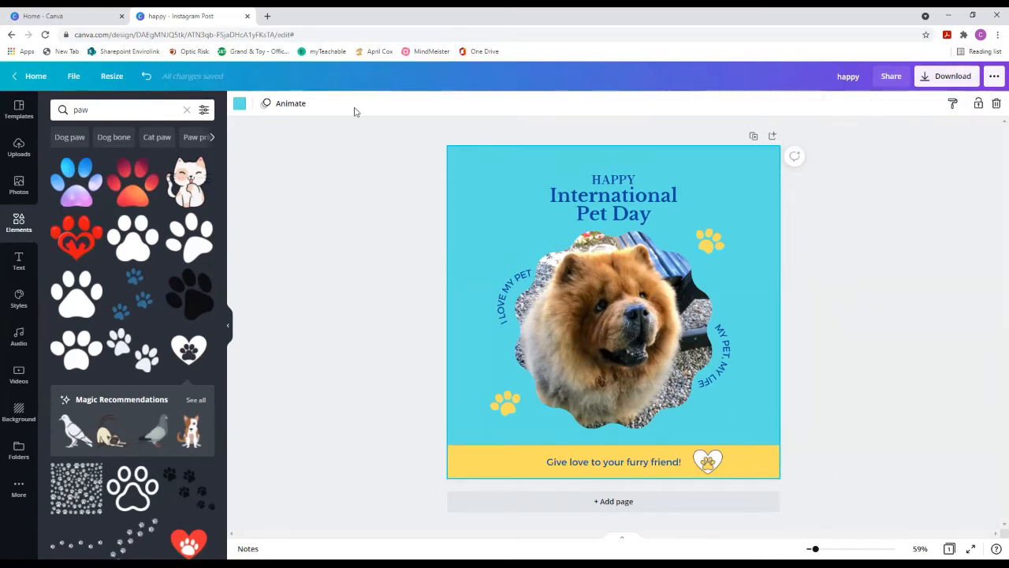
Create a resized copy of the design in the Facebook Post format.
{"action": "left_click", "coordinate": [111, 79]}
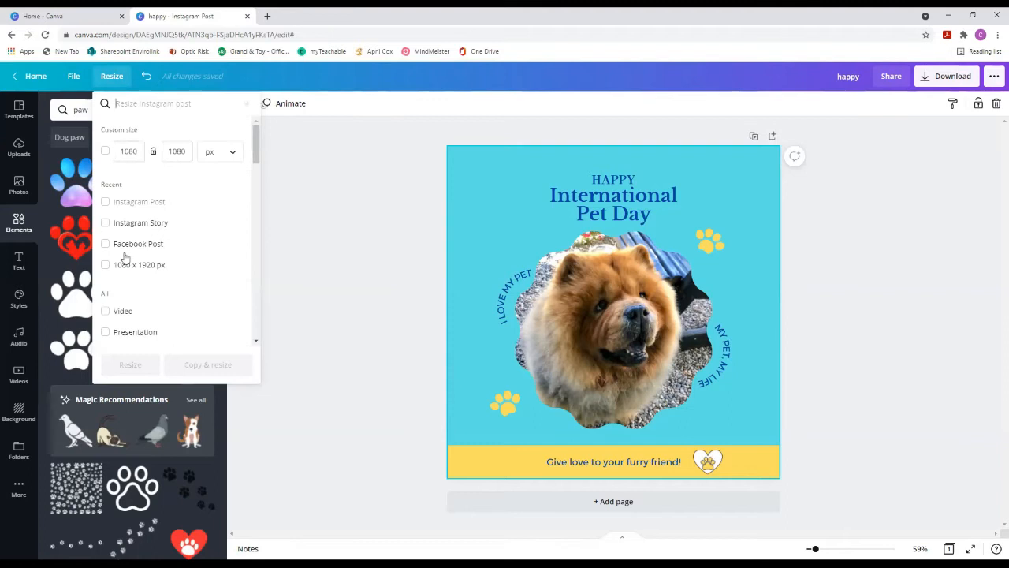
{"action": "left_click", "coordinate": [105, 244]}
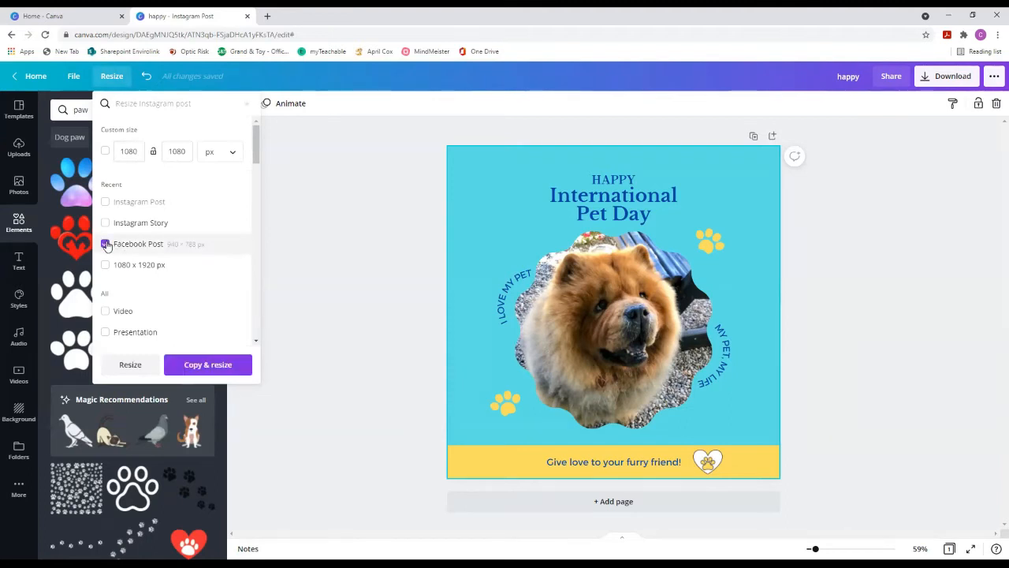
{"action": "left_click", "coordinate": [213, 365]}
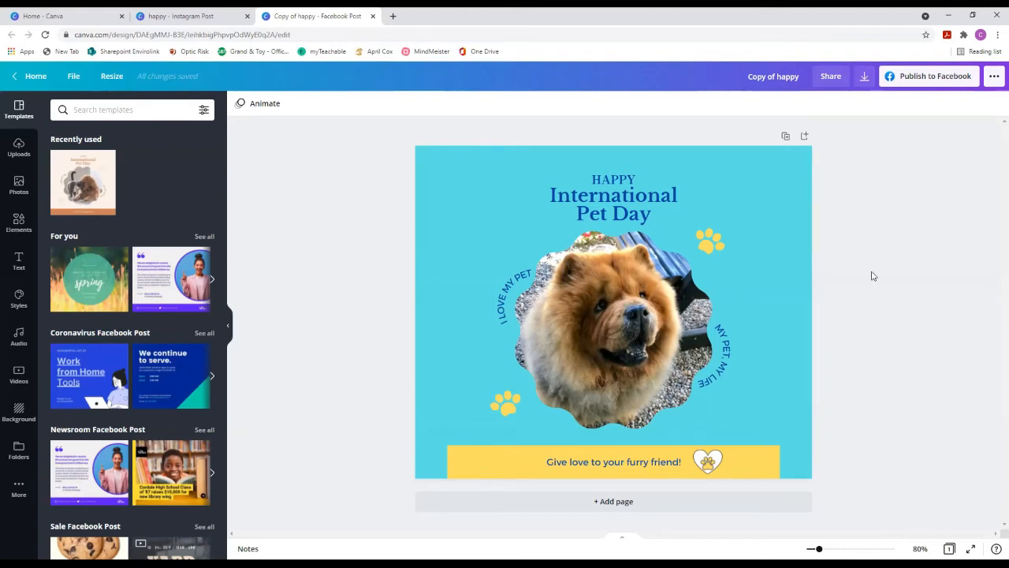
Look through the full list of download formats for the Facebook copy, from PNG to GIF.
{"action": "left_click", "coordinate": [864, 75]}
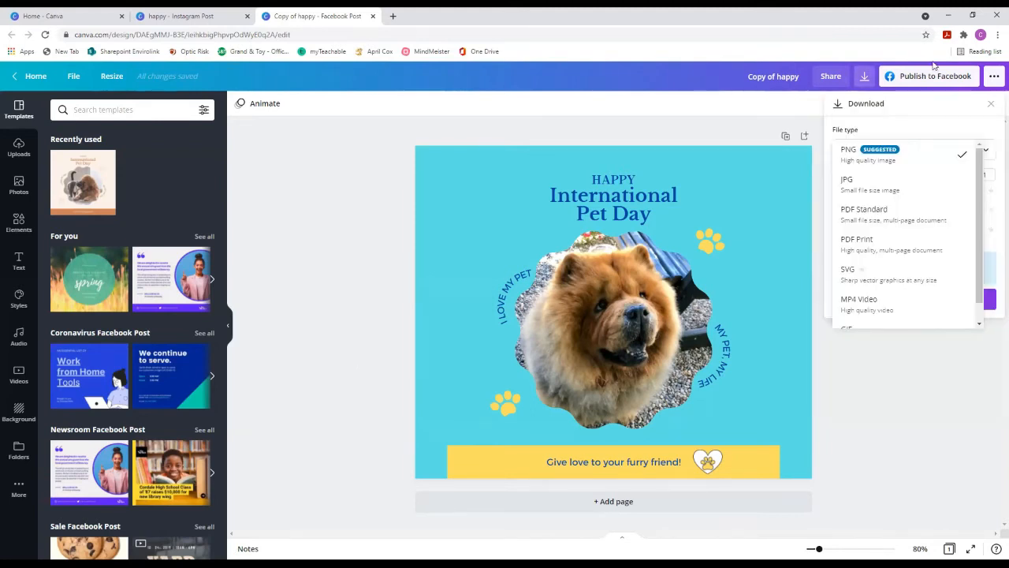
{"action": "scroll", "coordinate": [979, 247], "scroll_direction": "down", "scroll_amount": 1}
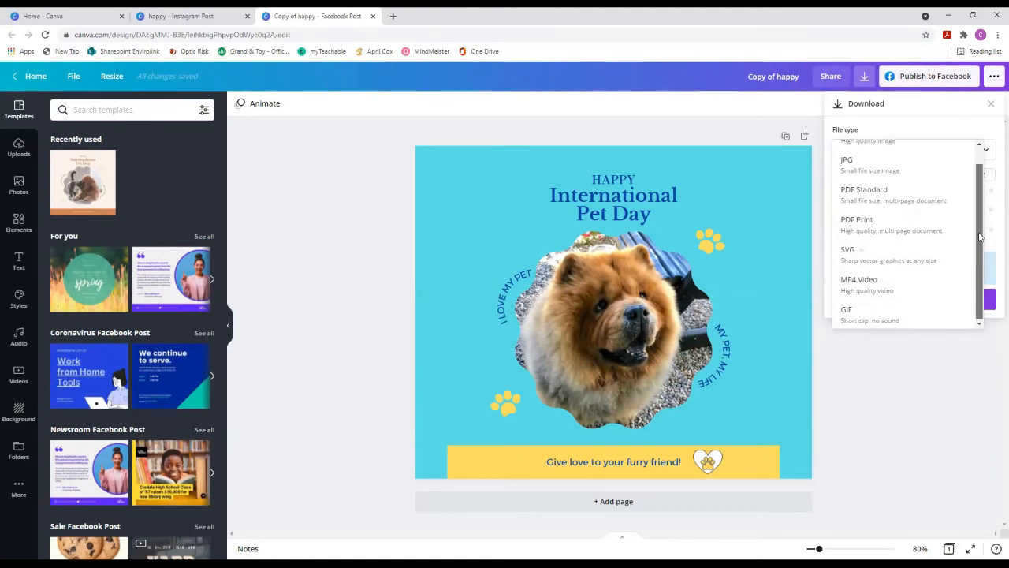
{"action": "scroll", "coordinate": [978, 228], "scroll_direction": "up", "scroll_amount": 1}
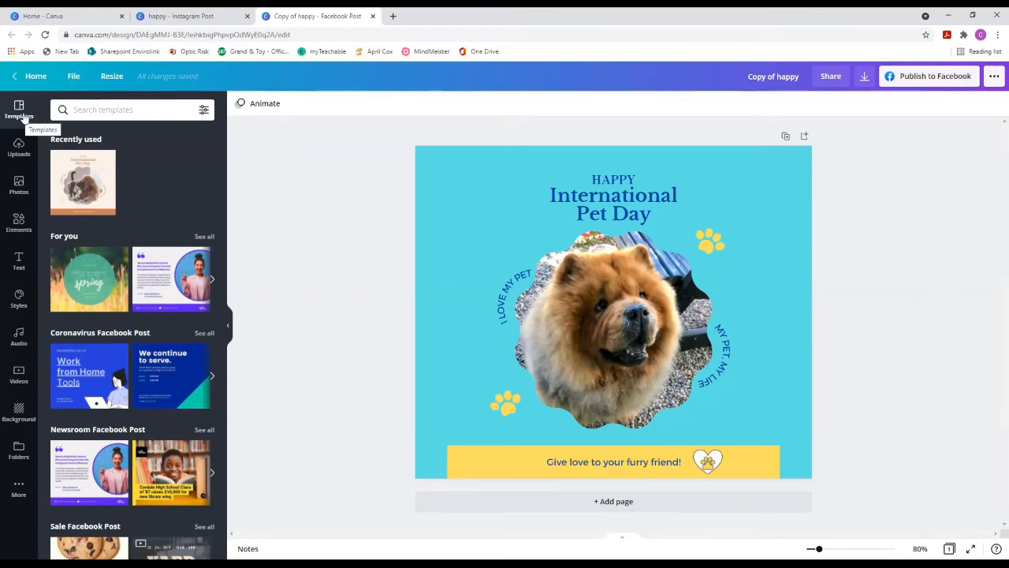
Return to the home page, open the Instagram Stories templates and create a blank Instagram Story.
{"action": "left_click", "coordinate": [17, 76]}
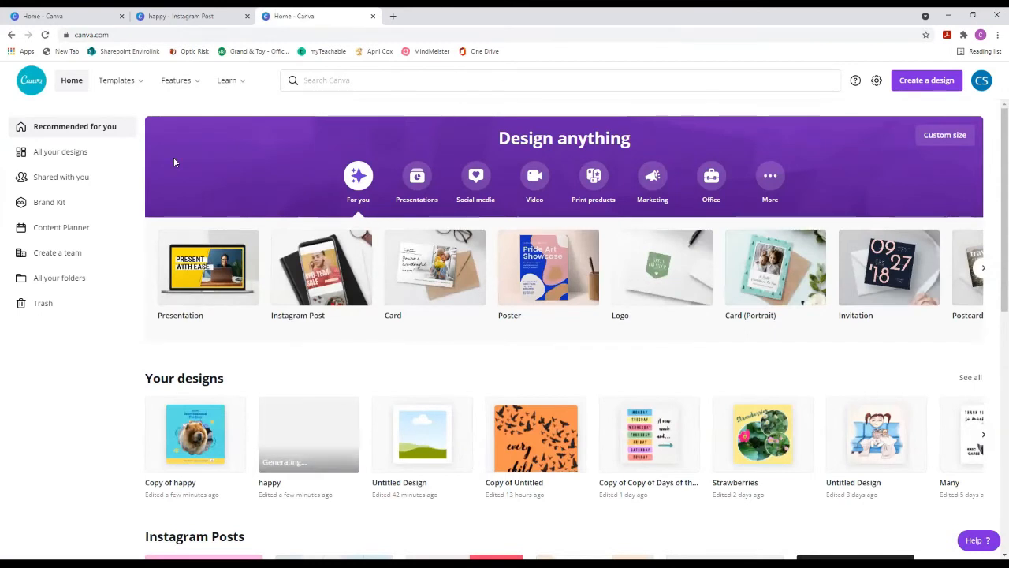
{"action": "mouse_move", "coordinate": [112, 88]}
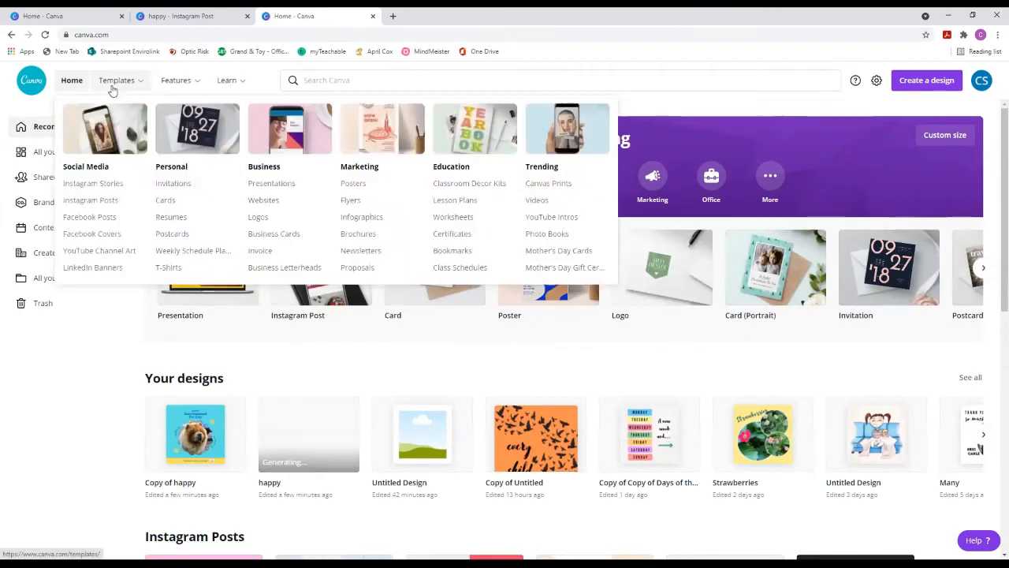
{"action": "left_click", "coordinate": [104, 187]}
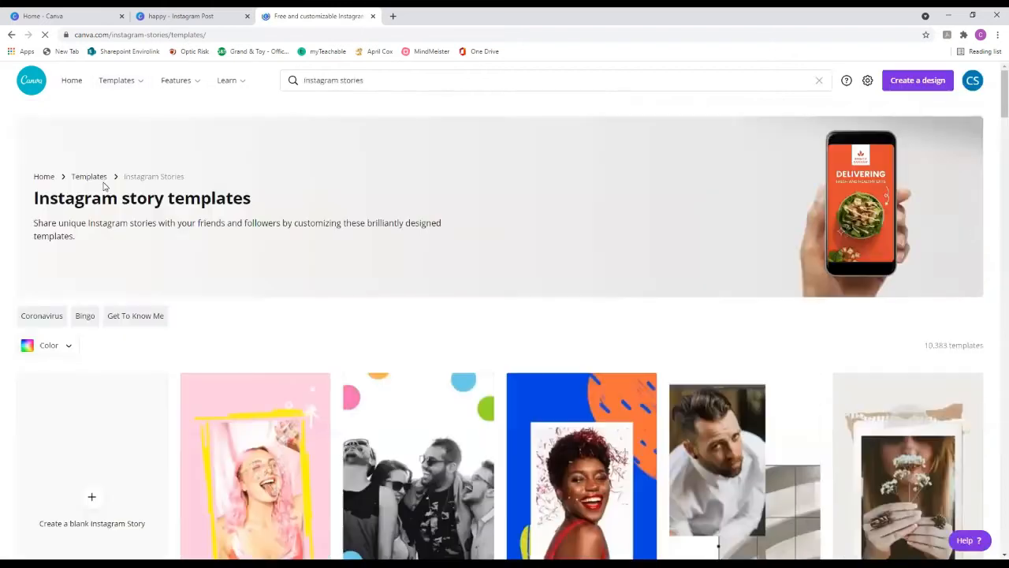
{"action": "left_click", "coordinate": [113, 412]}
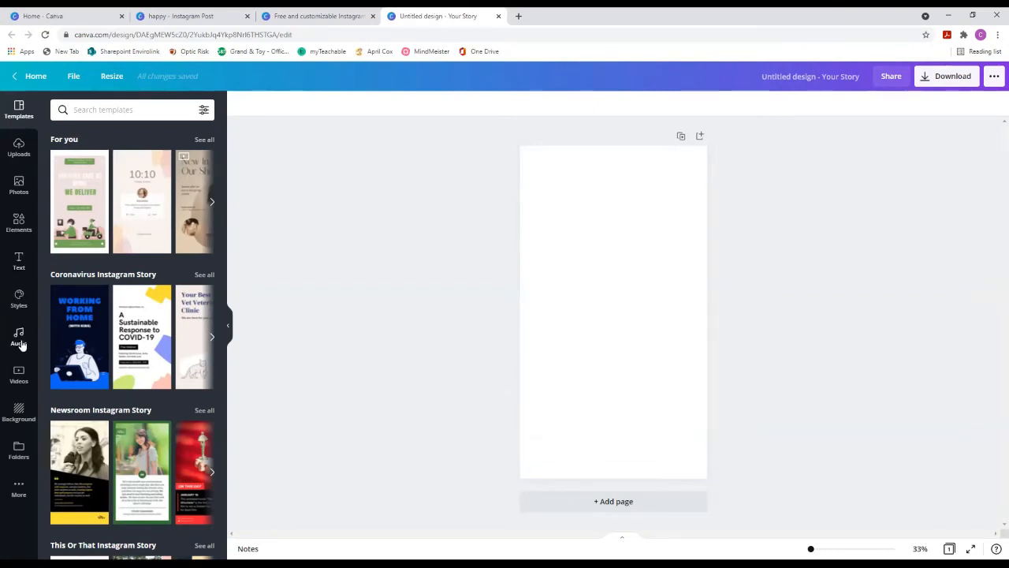
Browse all the frame elements and add the portrait frame with rounded corners to the blank story page.
{"action": "left_click", "coordinate": [19, 224]}
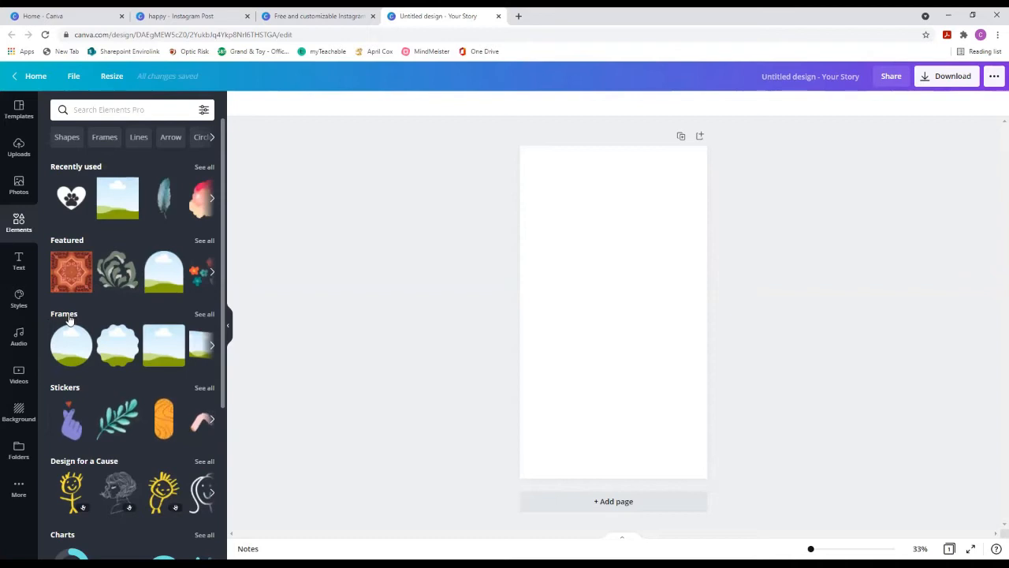
{"action": "left_click", "coordinate": [205, 315]}
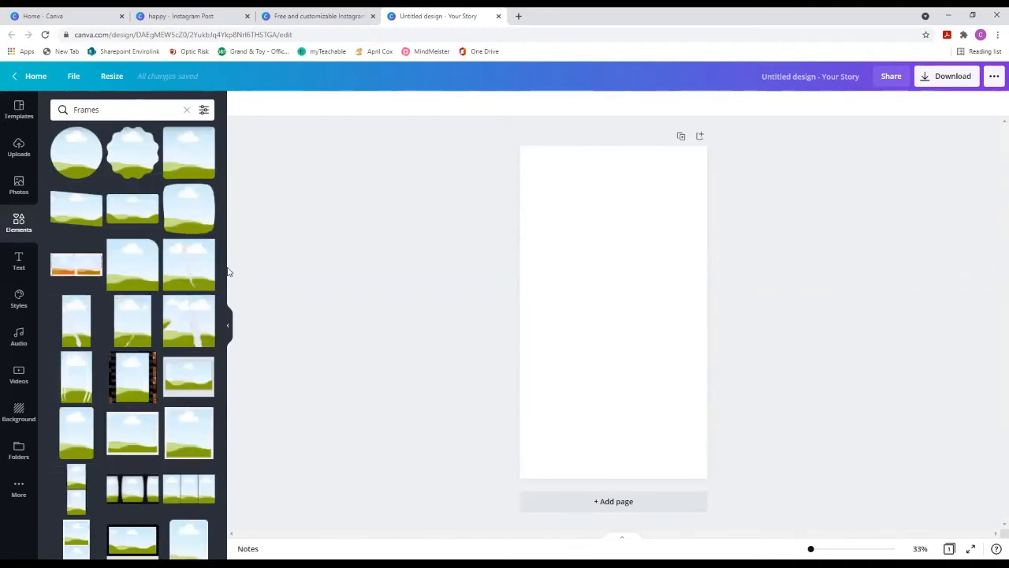
{"action": "left_click_drag", "start_coordinate": [224, 269], "coordinate": [227, 379]}
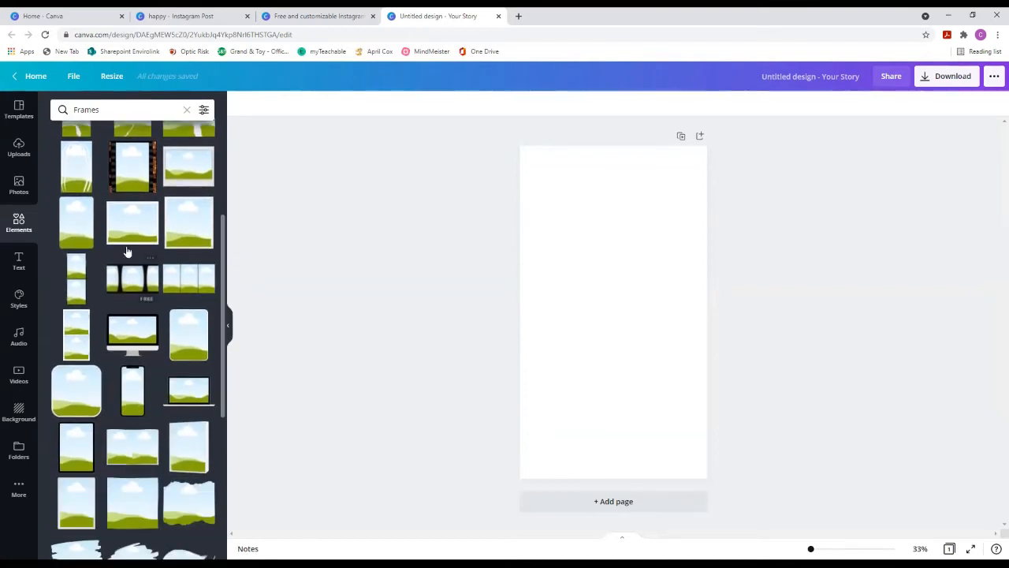
{"action": "left_click", "coordinate": [74, 238]}
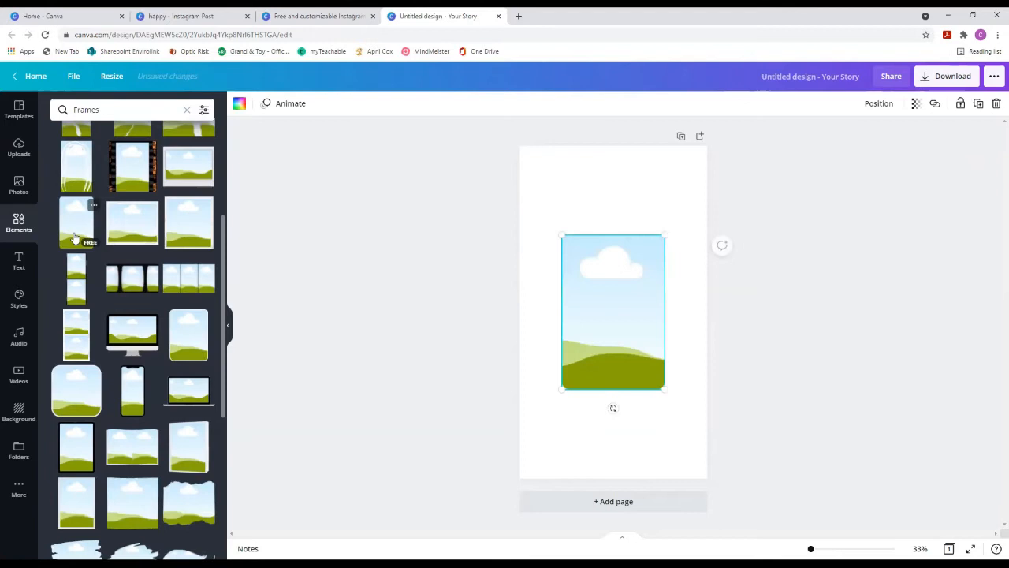
Enlarge the rounded portrait frame to almost the full page width and centre it on the story page.
{"action": "left_click_drag", "start_coordinate": [667, 212], "coordinate": [680, 140]}
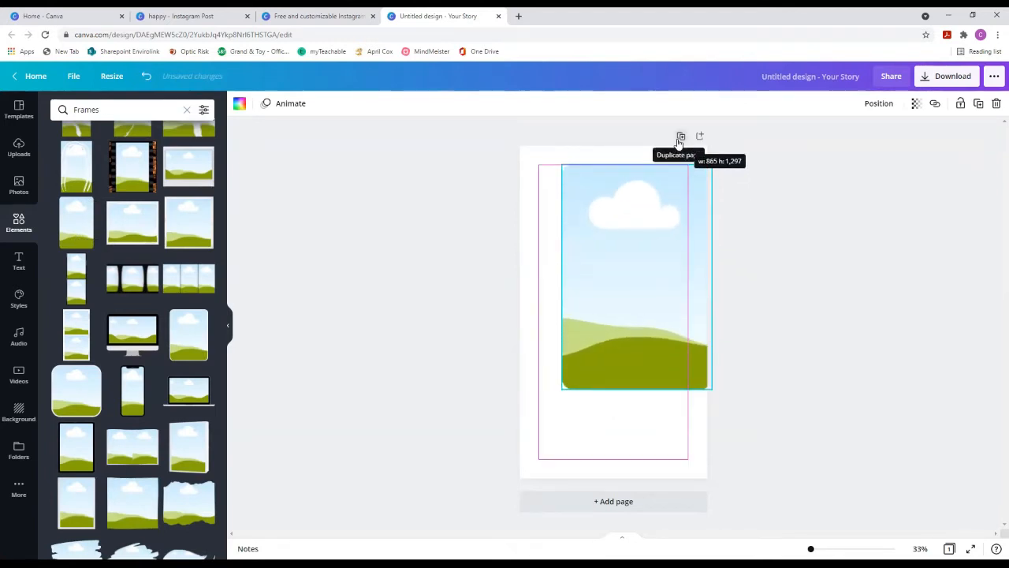
{"action": "left_click_drag", "start_coordinate": [551, 165], "coordinate": [537, 161]}
{"action": "left_click_drag", "start_coordinate": [642, 207], "coordinate": [622, 244]}
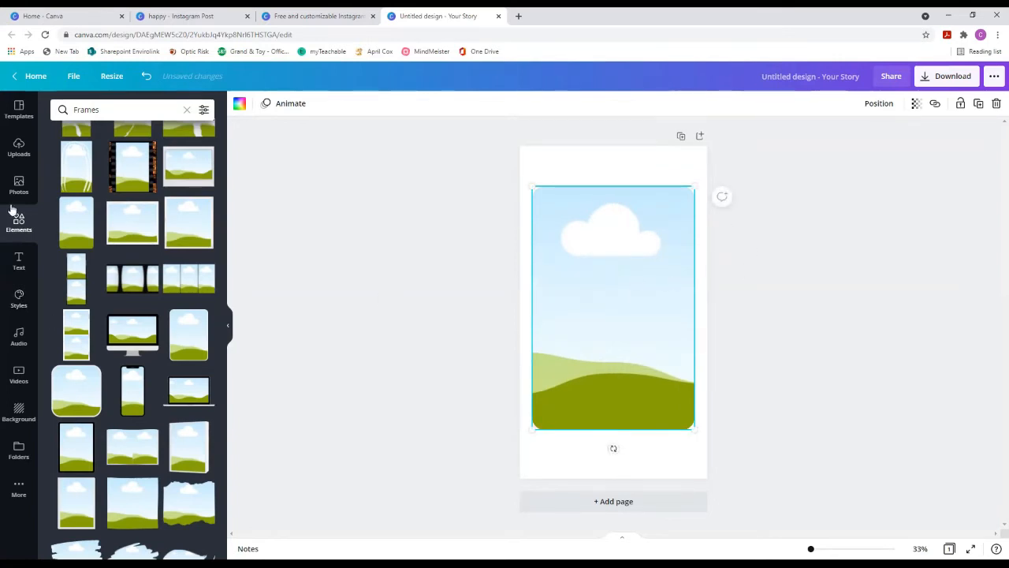
Fill the frame with the aerial beach stock video, then try the 6.0s orange Backgrounds clip in its place.
{"action": "left_click", "coordinate": [17, 149]}
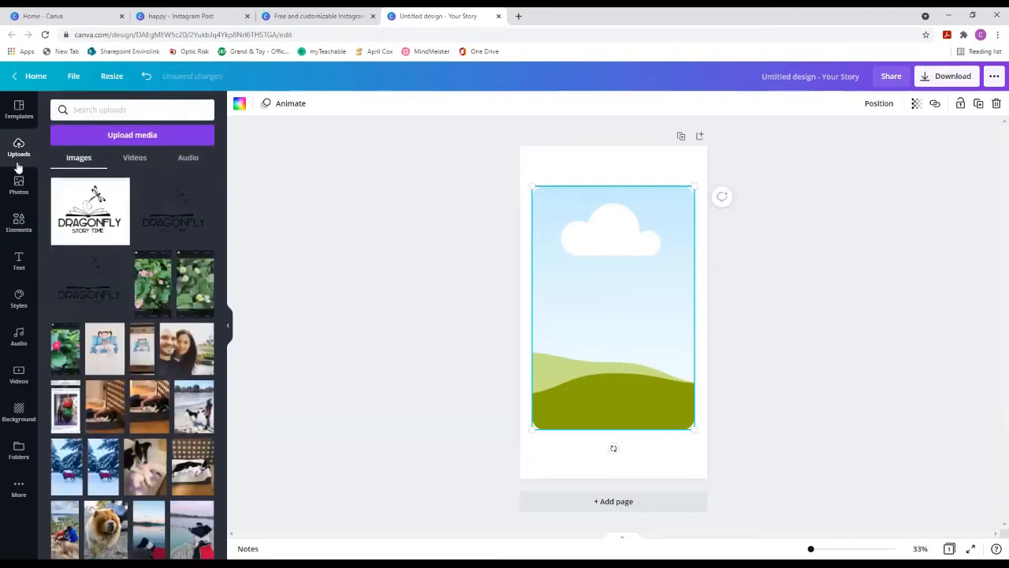
{"action": "left_click", "coordinate": [19, 383]}
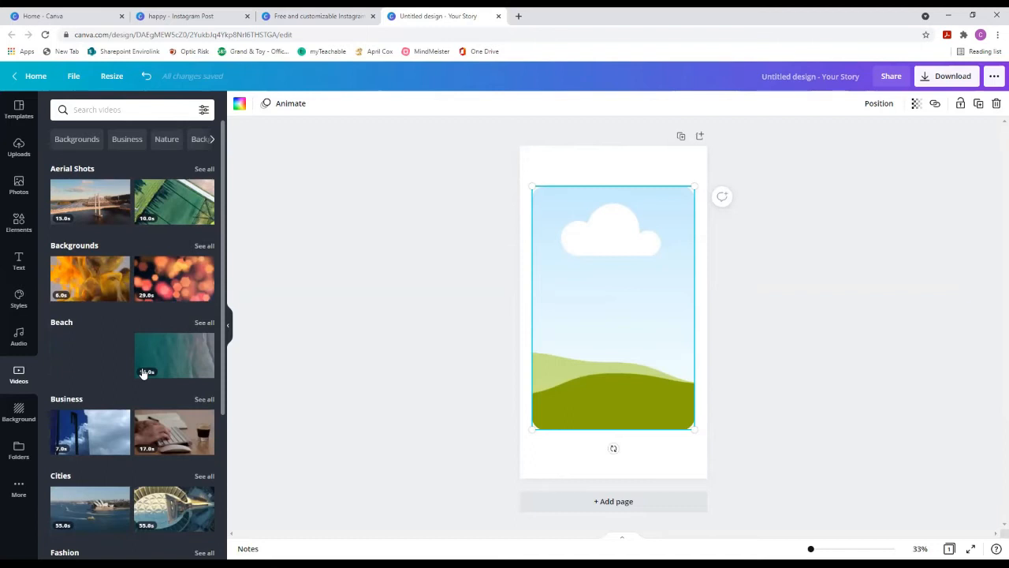
{"action": "left_click_drag", "start_coordinate": [143, 373], "coordinate": [616, 306]}
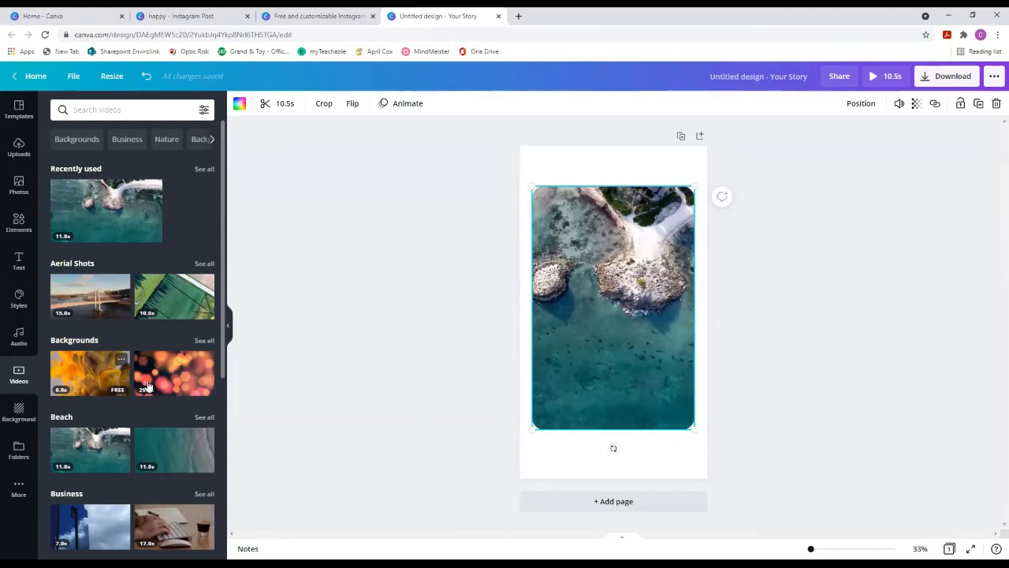
{"action": "left_click", "coordinate": [118, 381]}
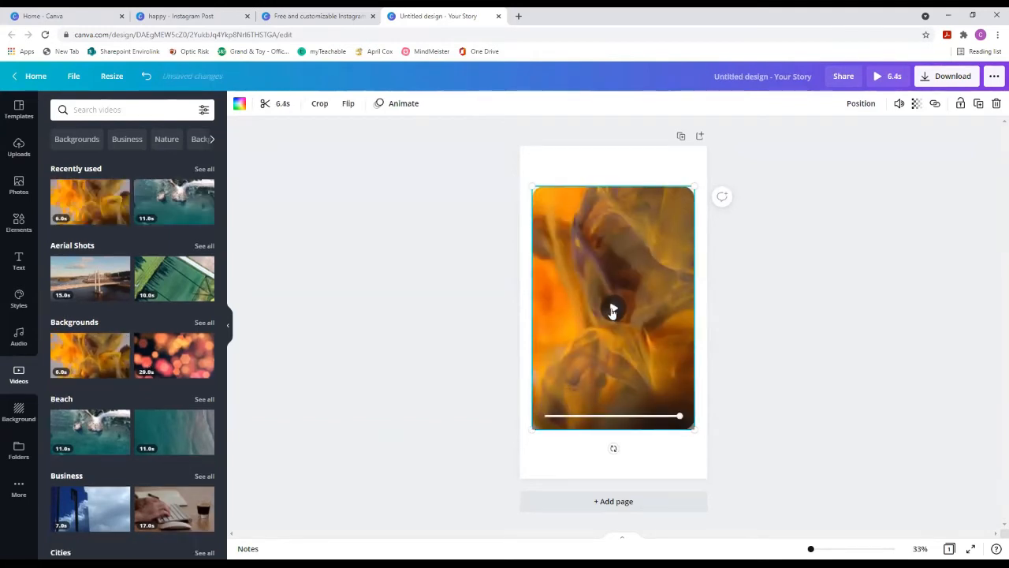
{"action": "left_click", "coordinate": [612, 309]}
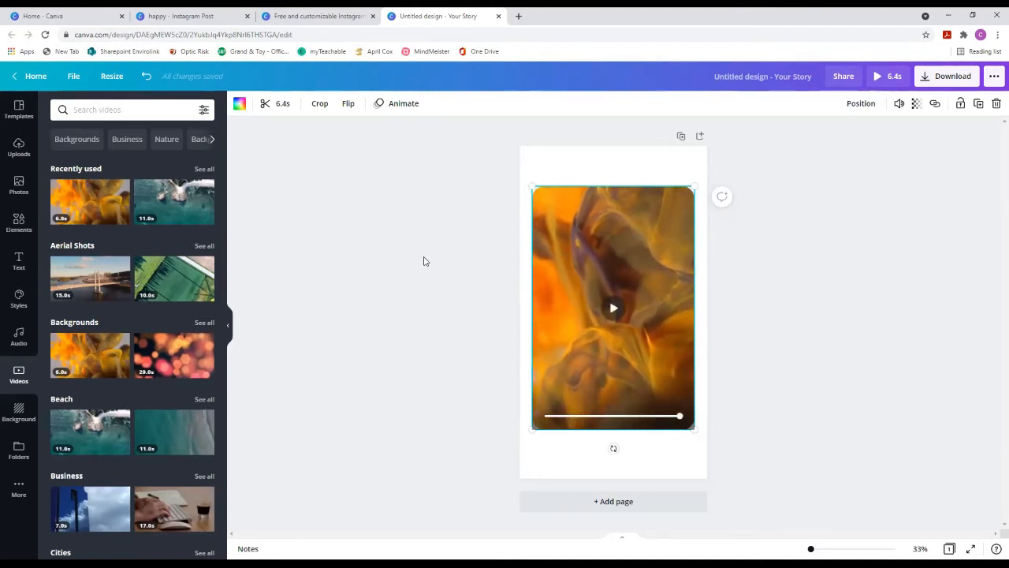
Replace the frame's clip with the uploaded 48.1s lake sunset video and play it in the frame.
{"action": "left_click", "coordinate": [19, 148]}
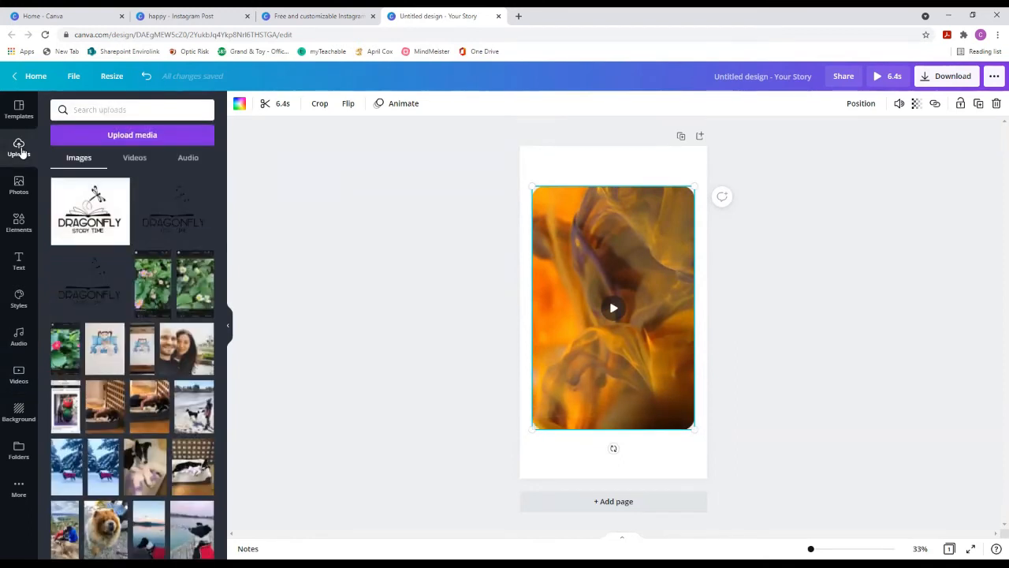
{"action": "left_click_drag", "start_coordinate": [223, 194], "coordinate": [229, 237]}
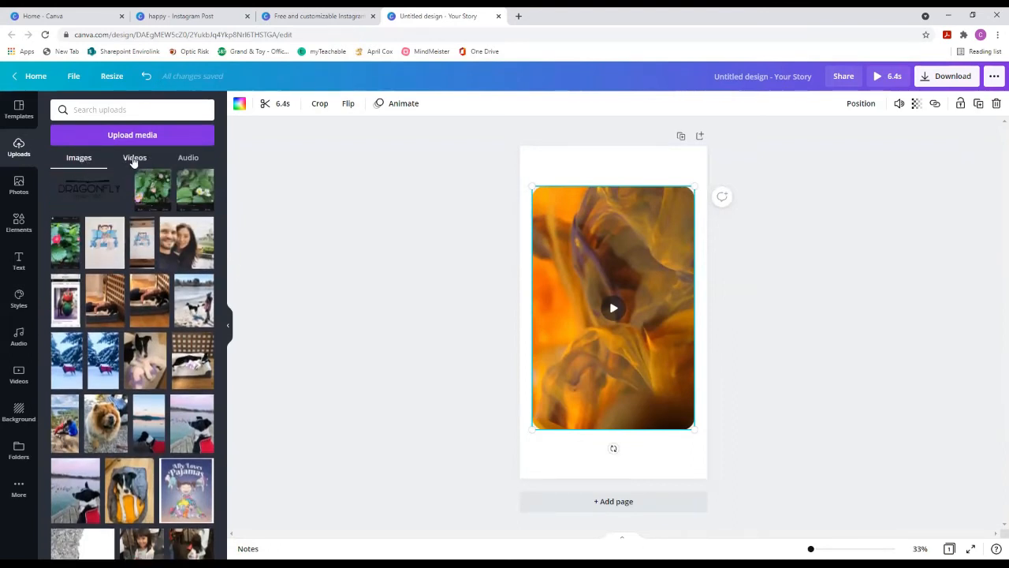
{"action": "left_click", "coordinate": [134, 159]}
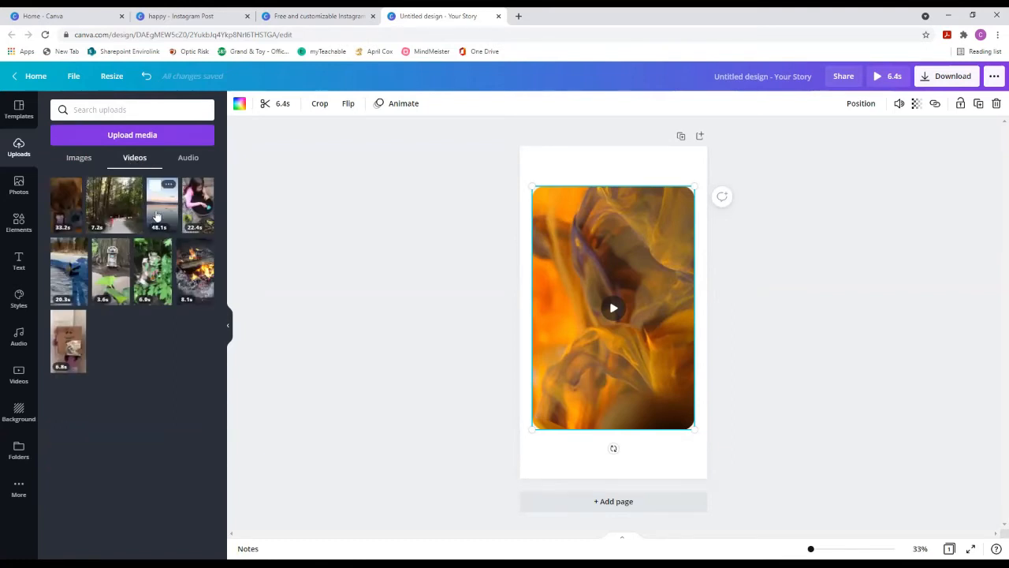
{"action": "left_click", "coordinate": [160, 213]}
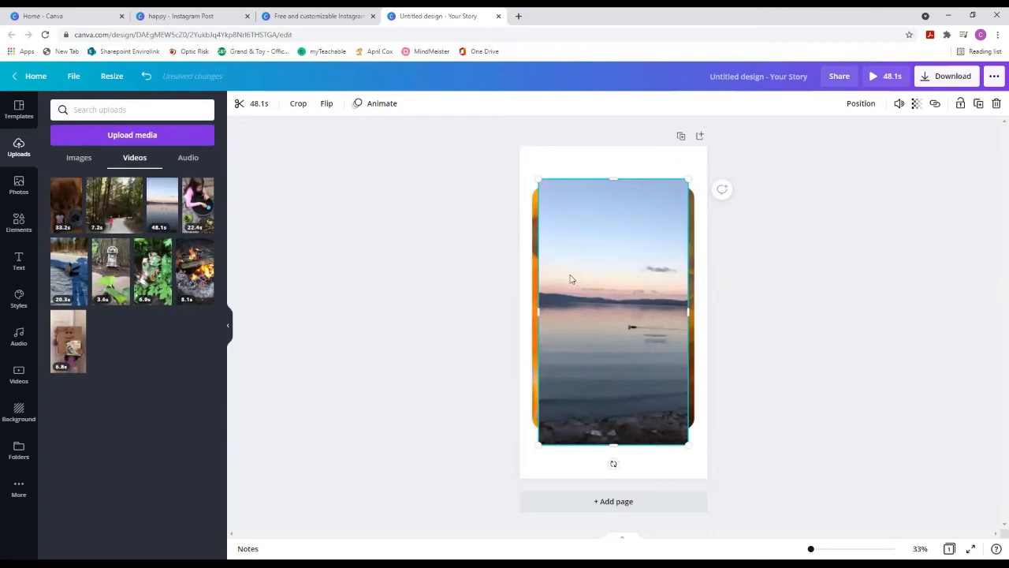
{"action": "left_click_drag", "start_coordinate": [615, 266], "coordinate": [593, 281]}
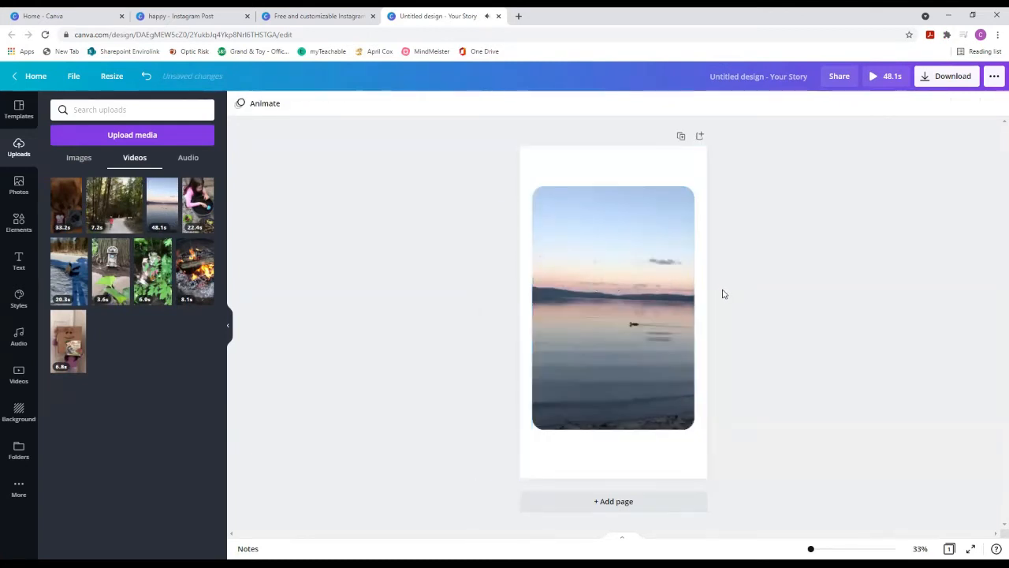
{"action": "left_click", "coordinate": [620, 288]}
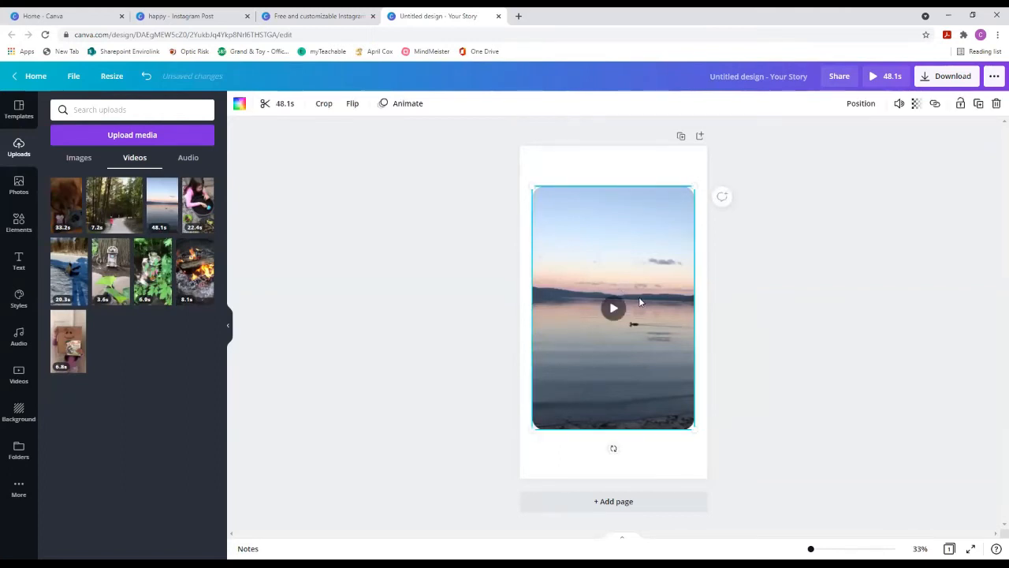
{"action": "left_click", "coordinate": [615, 309]}
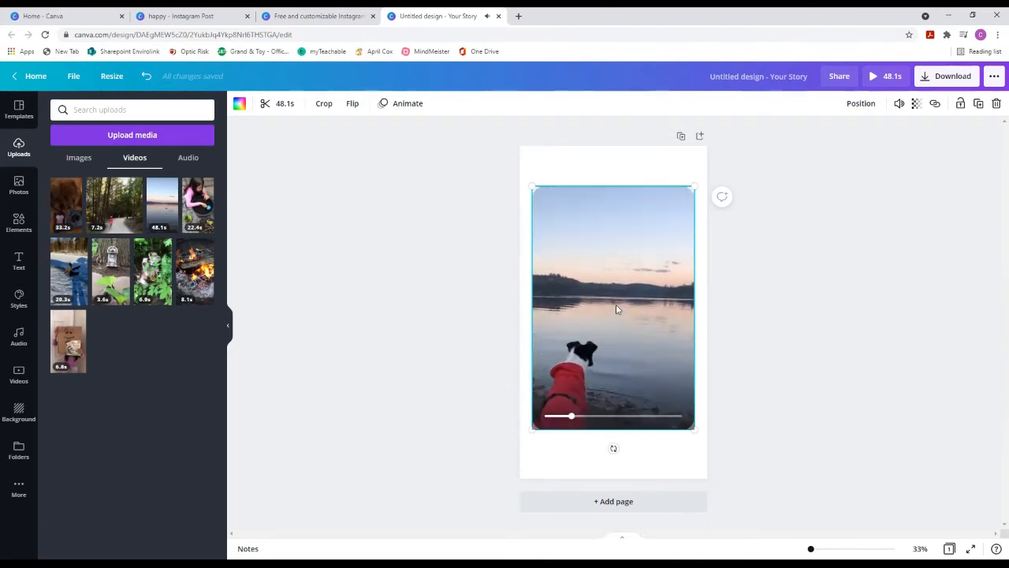
{"action": "mouse_move", "coordinate": [625, 342]}
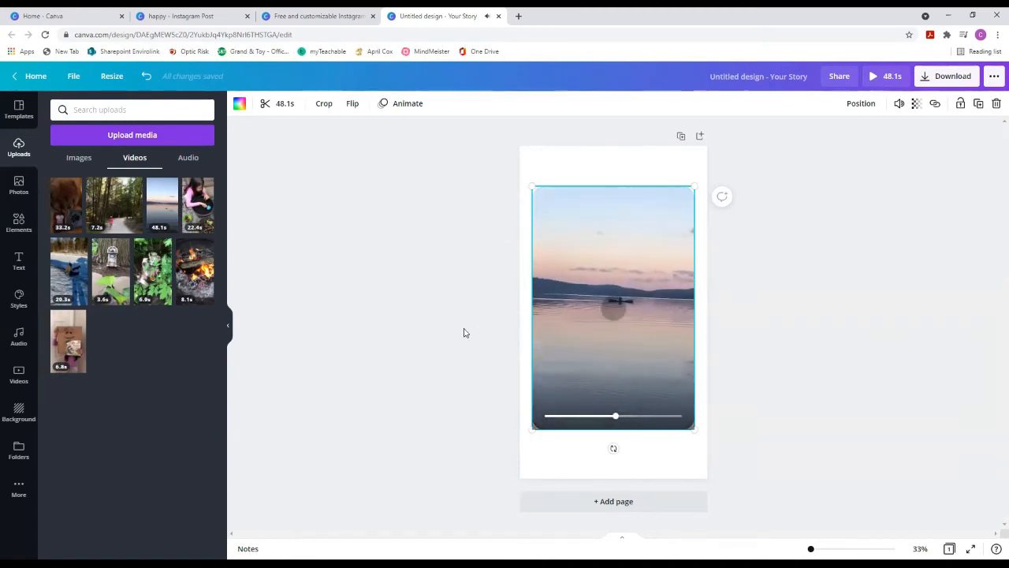
Trim the lake video to a 13.6s section from the second half of the clip.
{"action": "left_click", "coordinate": [268, 103]}
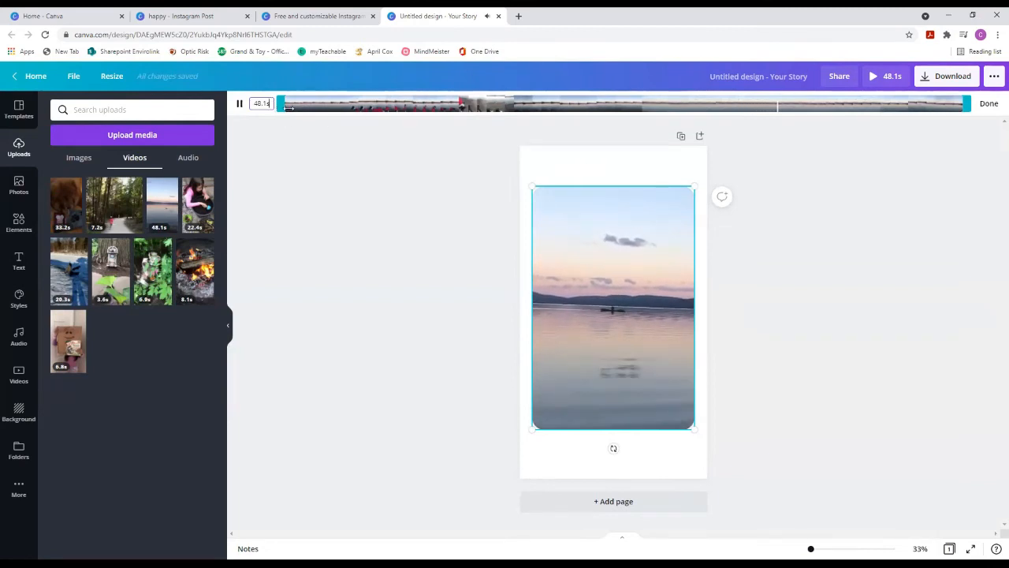
{"action": "left_click_drag", "start_coordinate": [279, 104], "coordinate": [328, 103]}
{"action": "left_click_drag", "start_coordinate": [456, 108], "coordinate": [652, 91]}
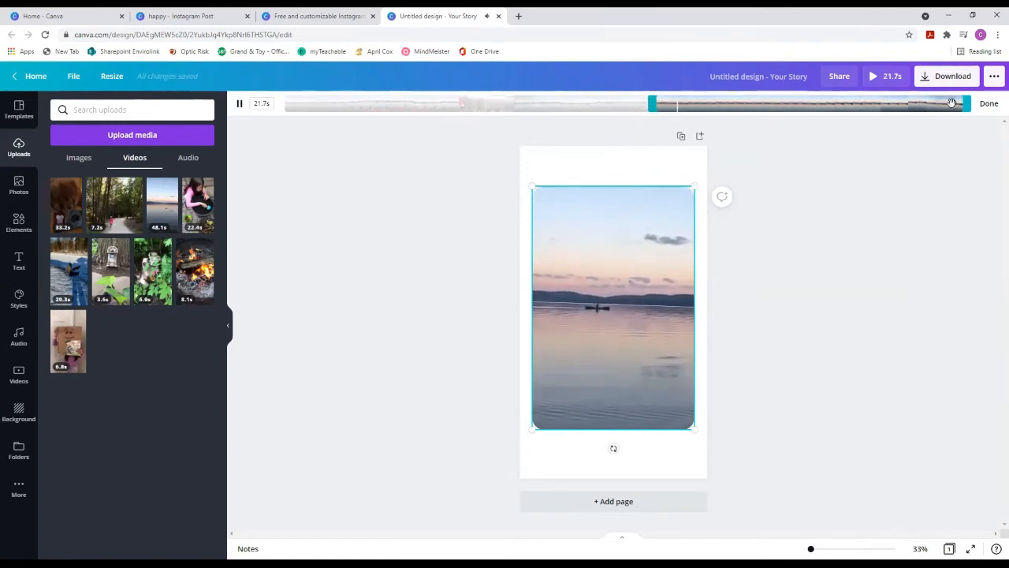
{"action": "left_click_drag", "start_coordinate": [964, 107], "coordinate": [852, 110]}
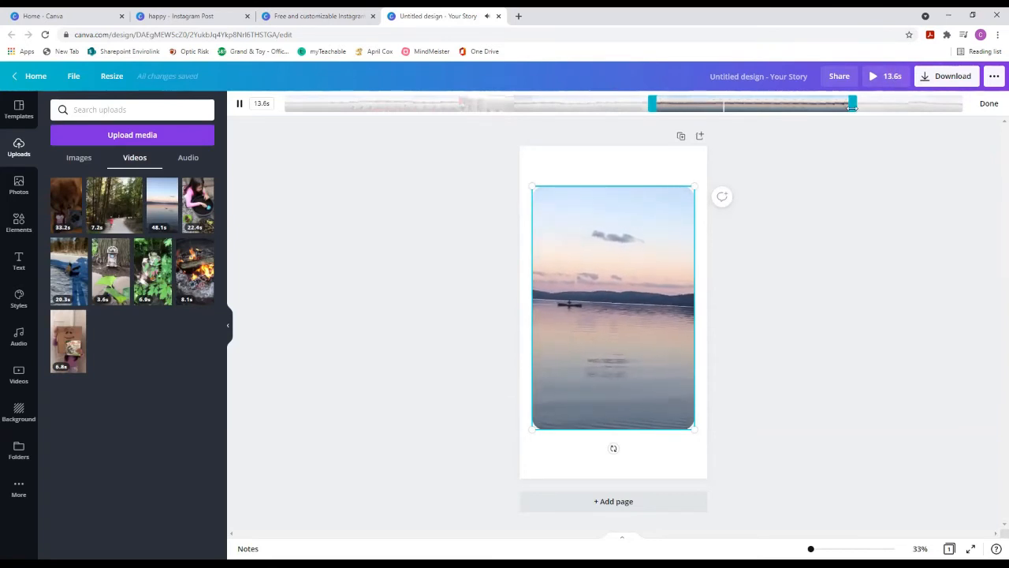
{"action": "mouse_move", "coordinate": [853, 106]}
{"action": "left_mouse_down"}
{"action": "mouse_move", "coordinate": [865, 106]}
{"action": "mouse_move", "coordinate": [856, 106]}
{"action": "left_mouse_up"}
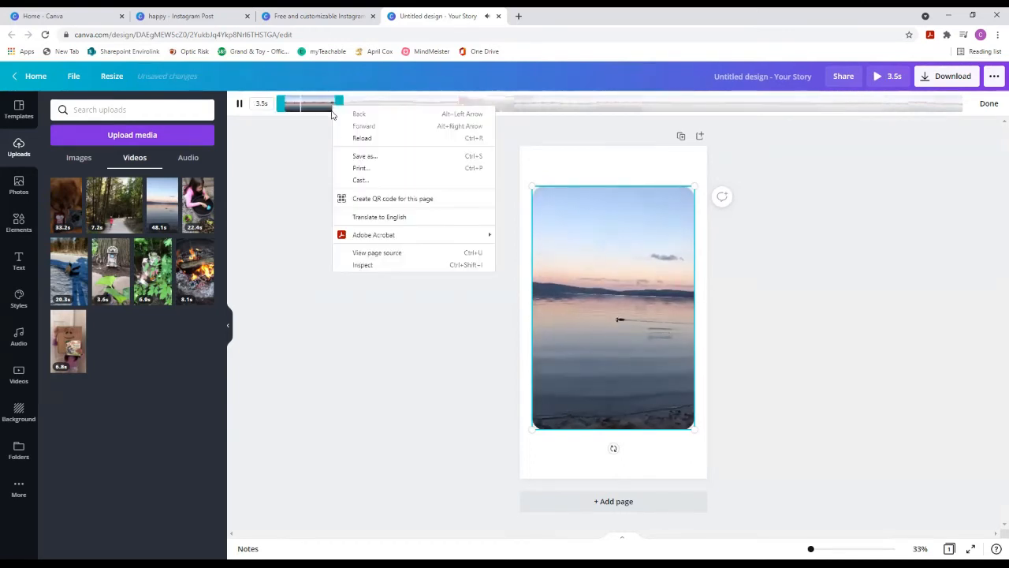
Finish trimming and move the framed lake video slightly higher on the page, keeping it centred horizontally.
{"action": "left_click", "coordinate": [323, 140]}
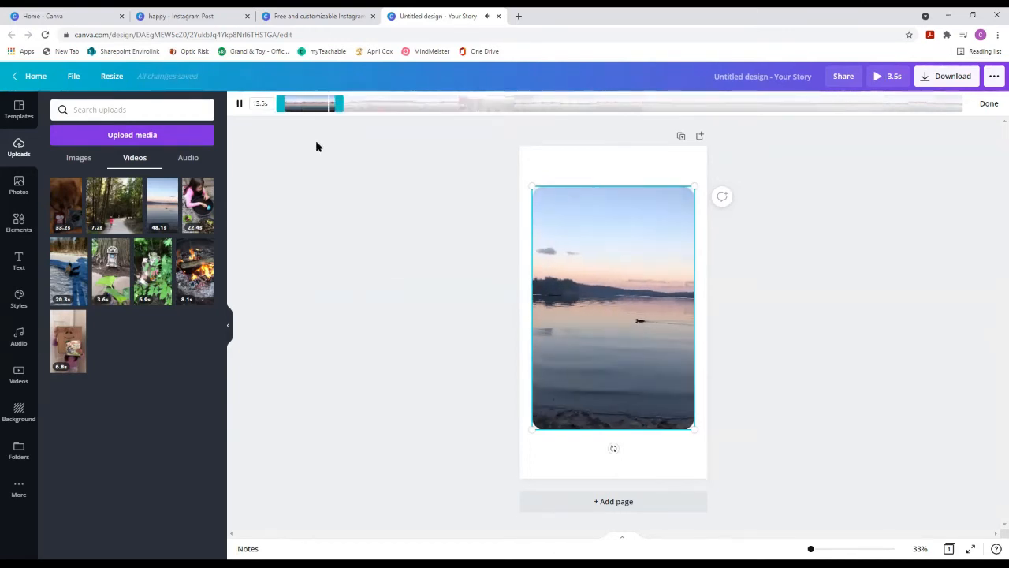
{"action": "left_click_drag", "start_coordinate": [600, 260], "coordinate": [599, 255]}
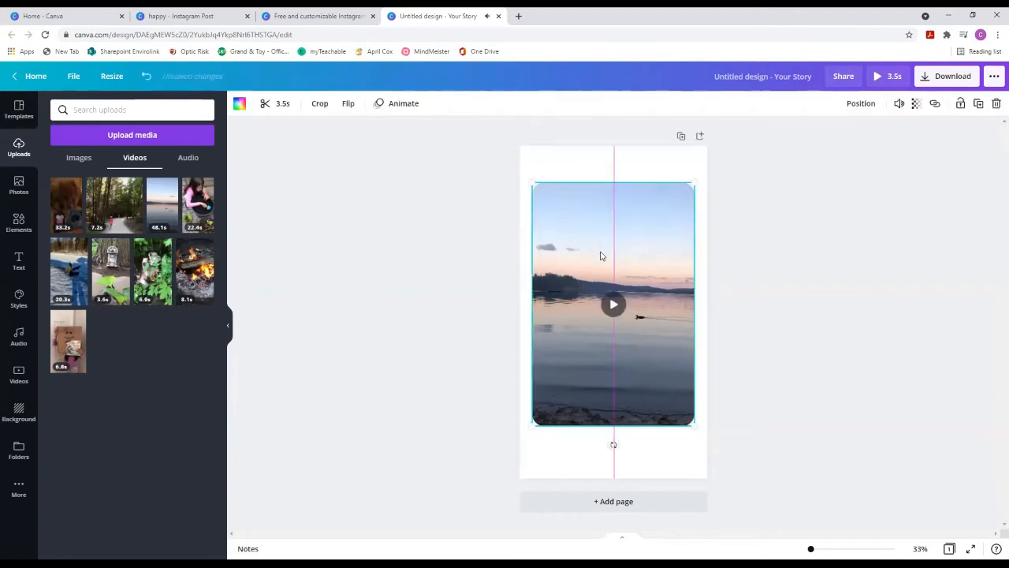
{"action": "left_click", "coordinate": [782, 180]}
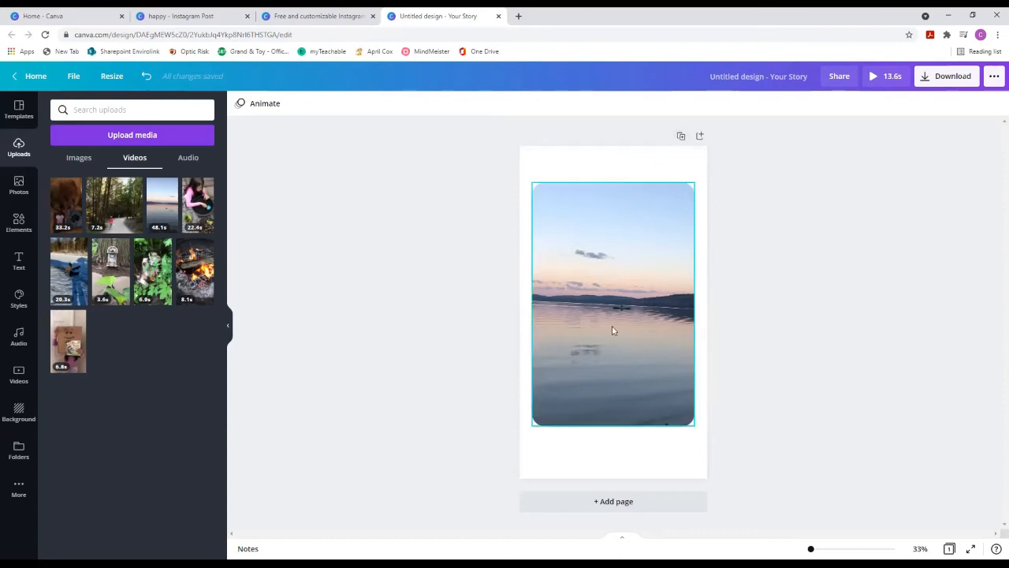
Duplicate the story page and trim the lake video on page 1 to its first 5.0s.
{"action": "left_click", "coordinate": [680, 138]}
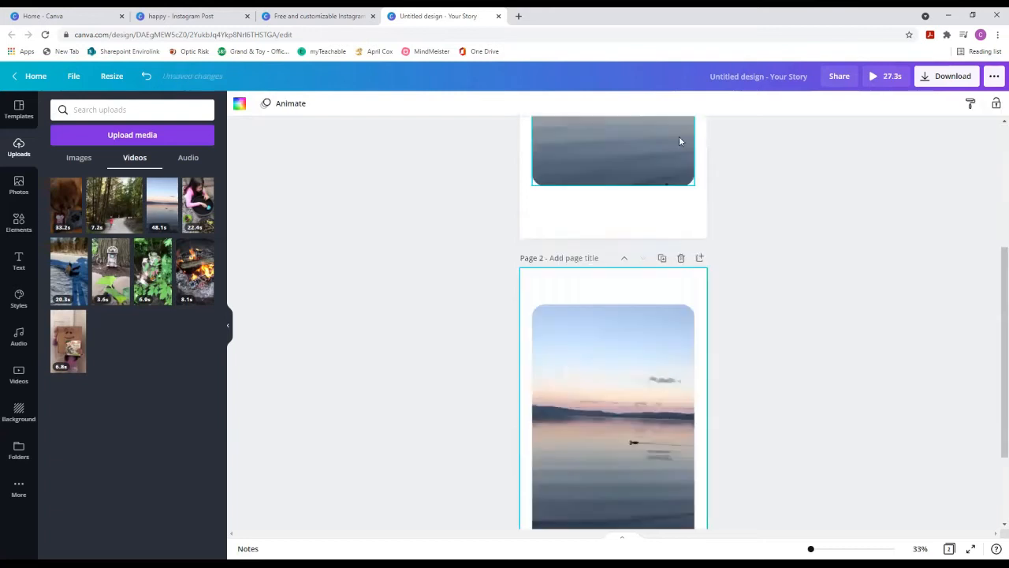
{"action": "scroll", "coordinate": [619, 285], "scroll_direction": "up", "scroll_amount": 4}
{"action": "left_click", "coordinate": [578, 201]}
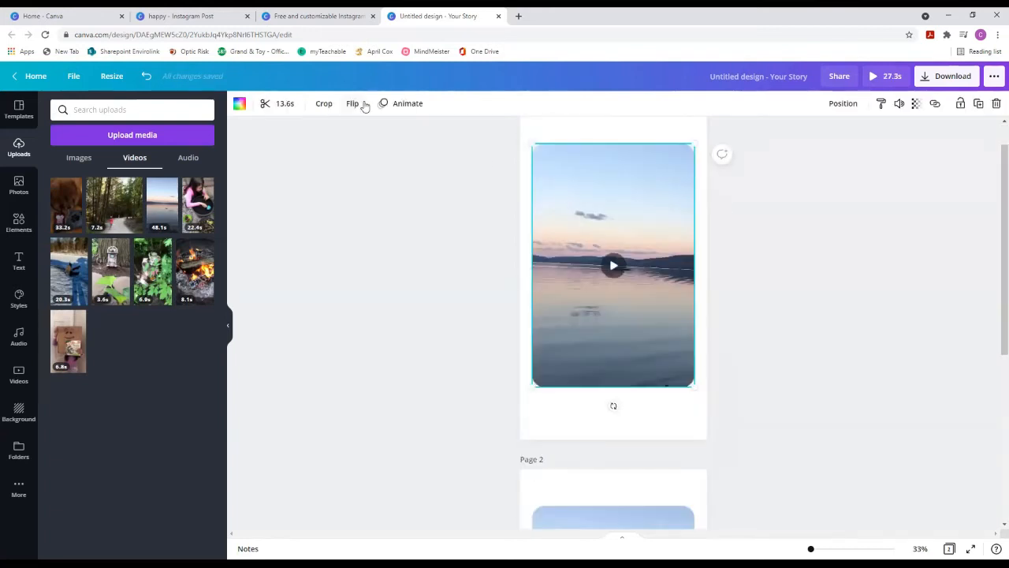
{"action": "left_click", "coordinate": [288, 108]}
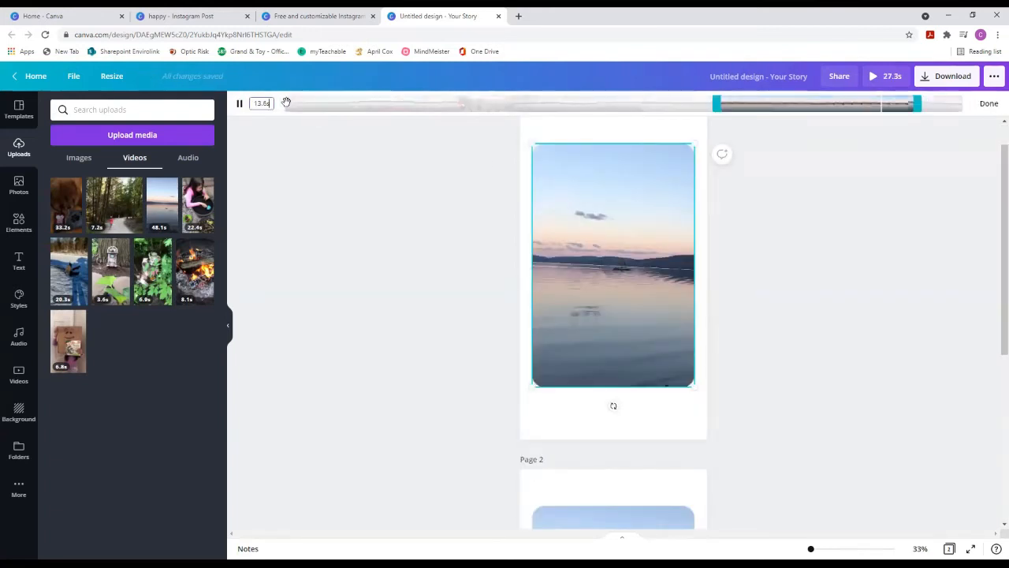
{"action": "left_click_drag", "start_coordinate": [733, 106], "coordinate": [224, 149]}
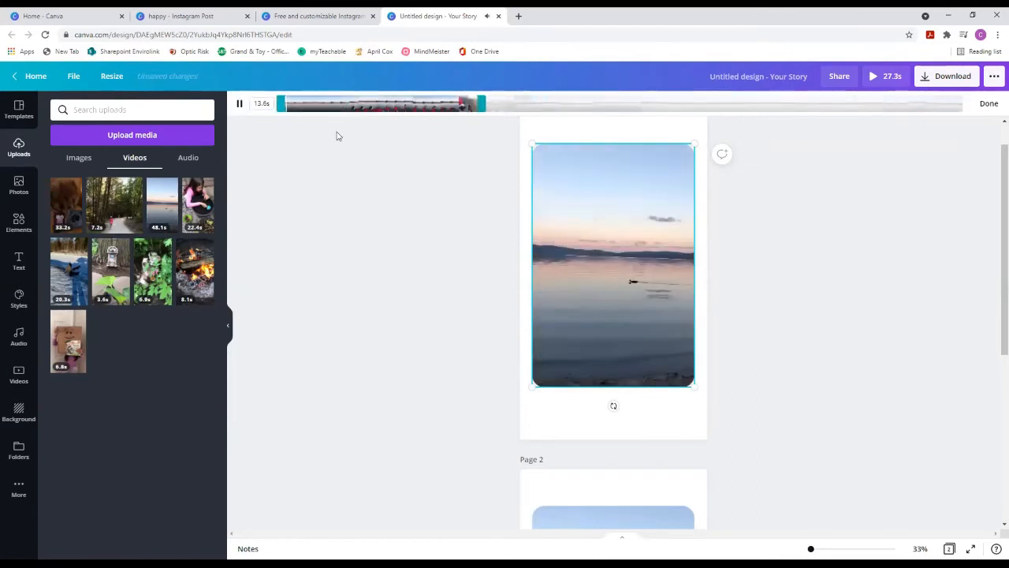
{"action": "left_click_drag", "start_coordinate": [484, 103], "coordinate": [358, 103]}
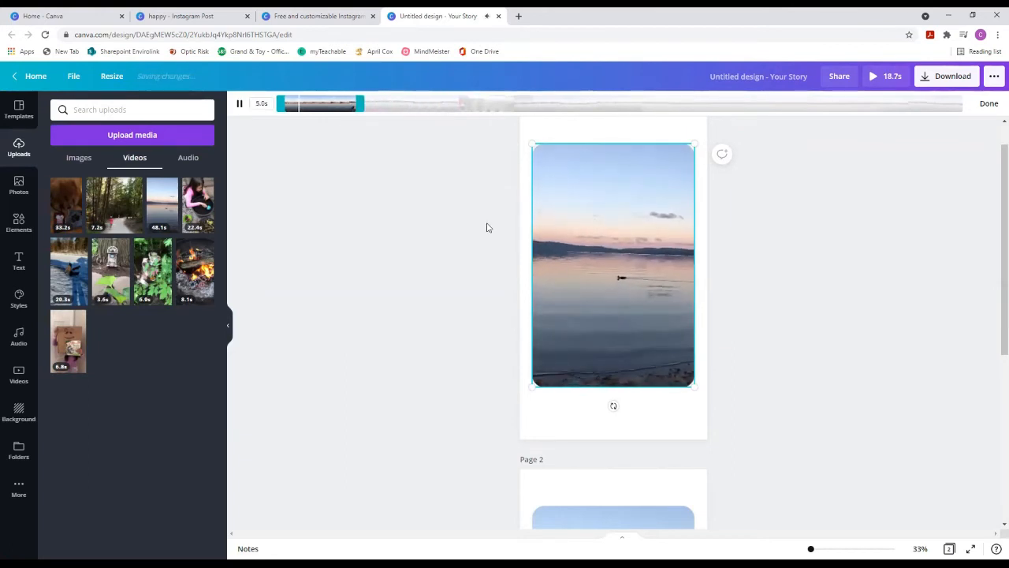
{"action": "left_click", "coordinate": [988, 104]}
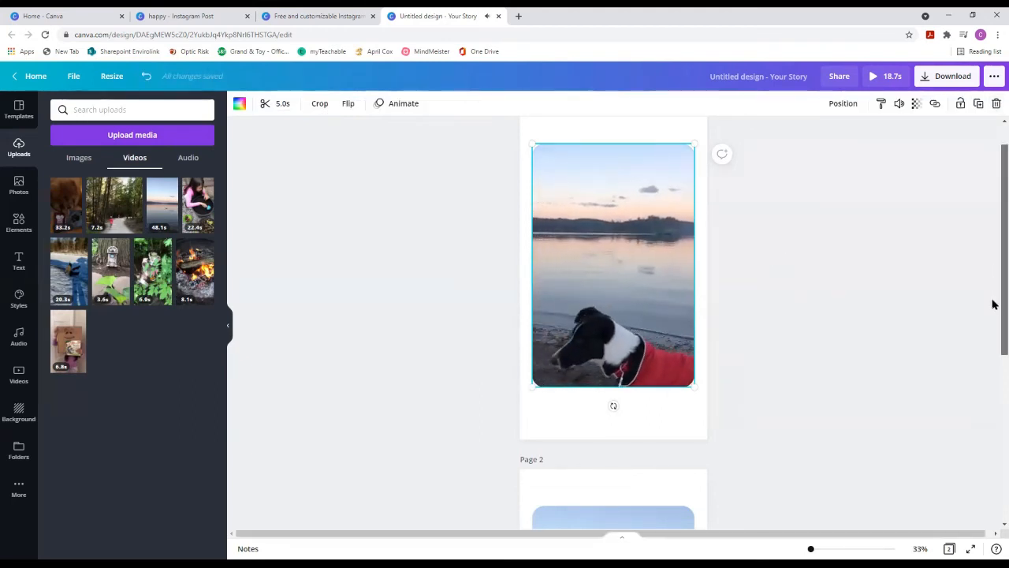
Trim the lake video on page 2 to 2.9s by shortening the end of its section.
{"action": "scroll", "coordinate": [991, 332], "scroll_direction": "down", "scroll_amount": 5}
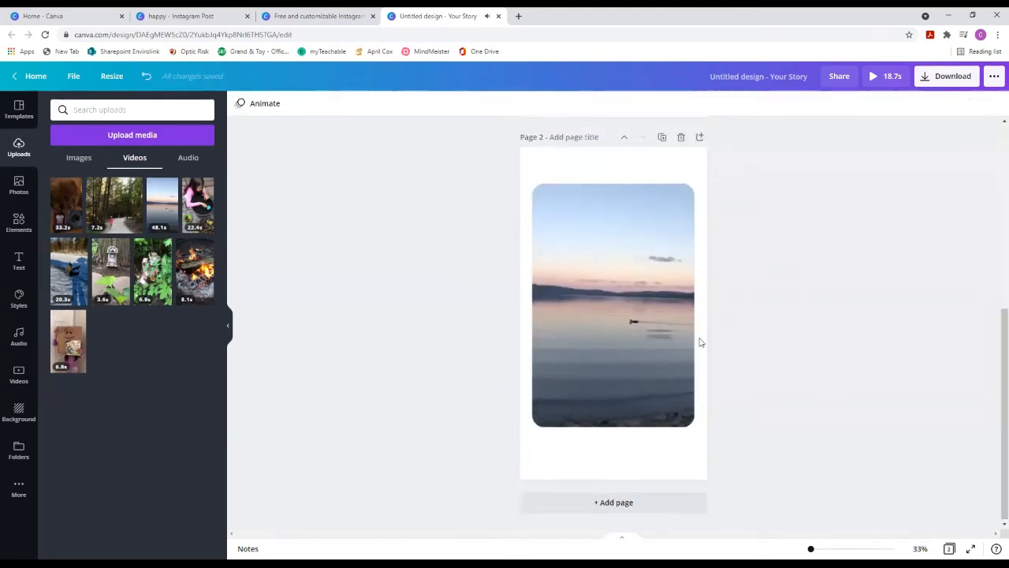
{"action": "left_click", "coordinate": [676, 327]}
{"action": "left_click", "coordinate": [287, 103]}
{"action": "left_click_drag", "start_coordinate": [881, 110], "coordinate": [764, 116]}
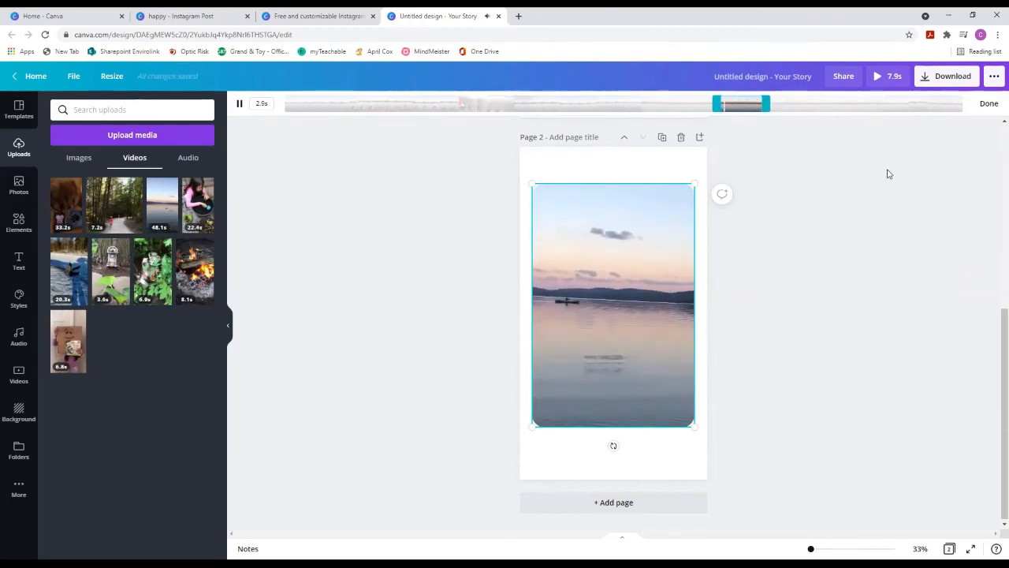
{"action": "left_click", "coordinate": [987, 103]}
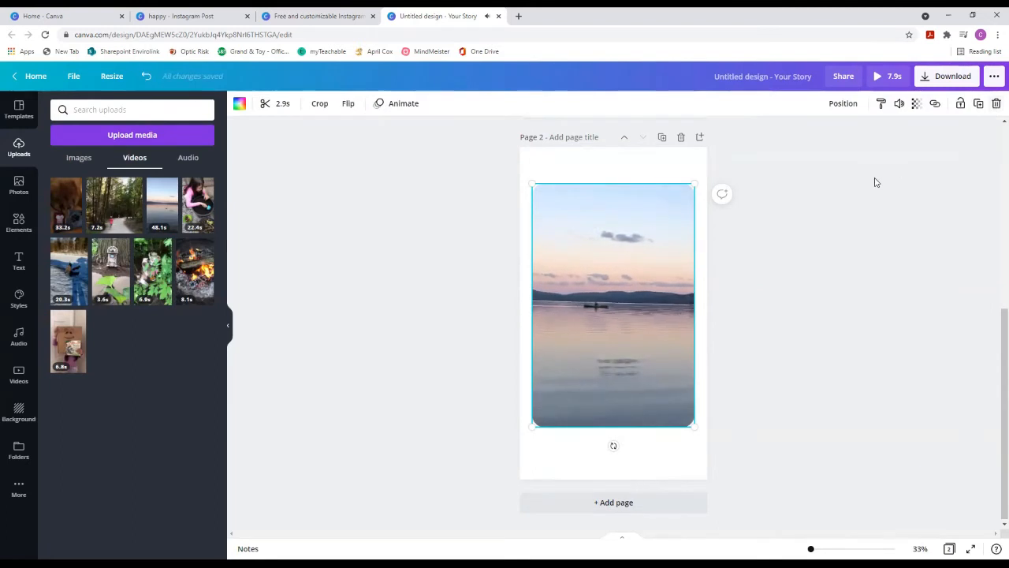
Download all 2 pages of the story as an MP4 video and dismiss the download message.
{"action": "left_click", "coordinate": [941, 78]}
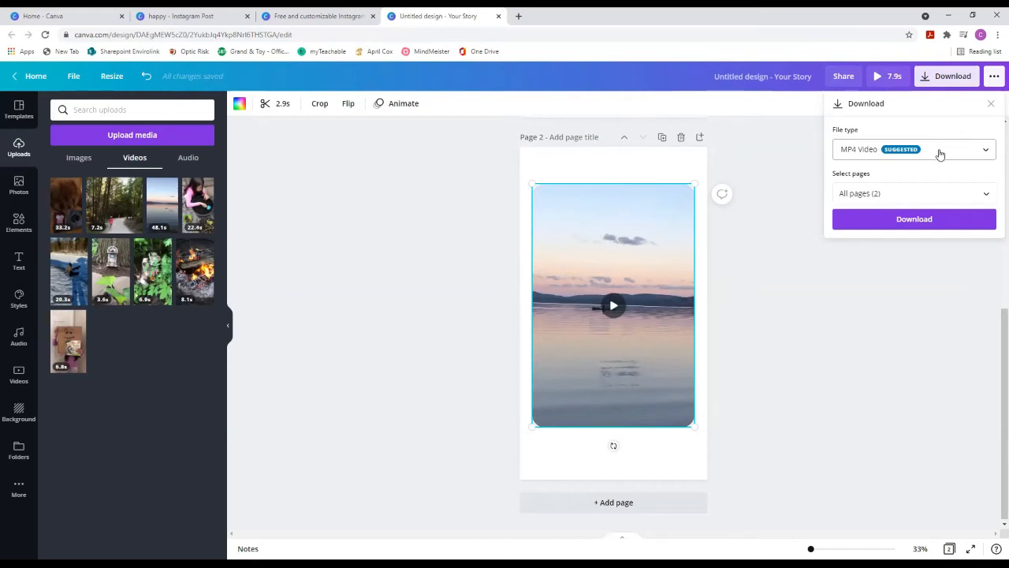
{"action": "left_click", "coordinate": [900, 221]}
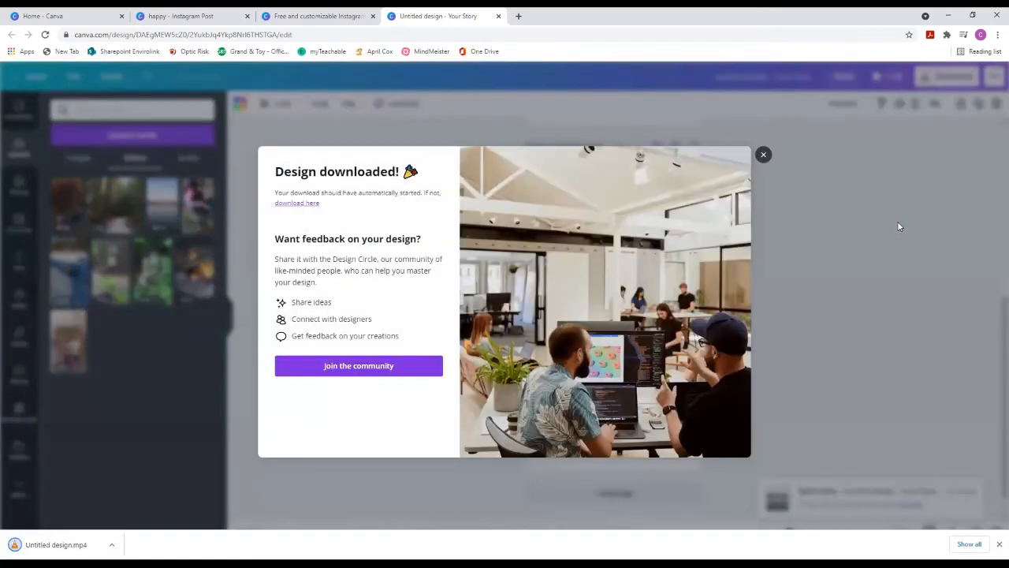
{"action": "left_click", "coordinate": [763, 156]}
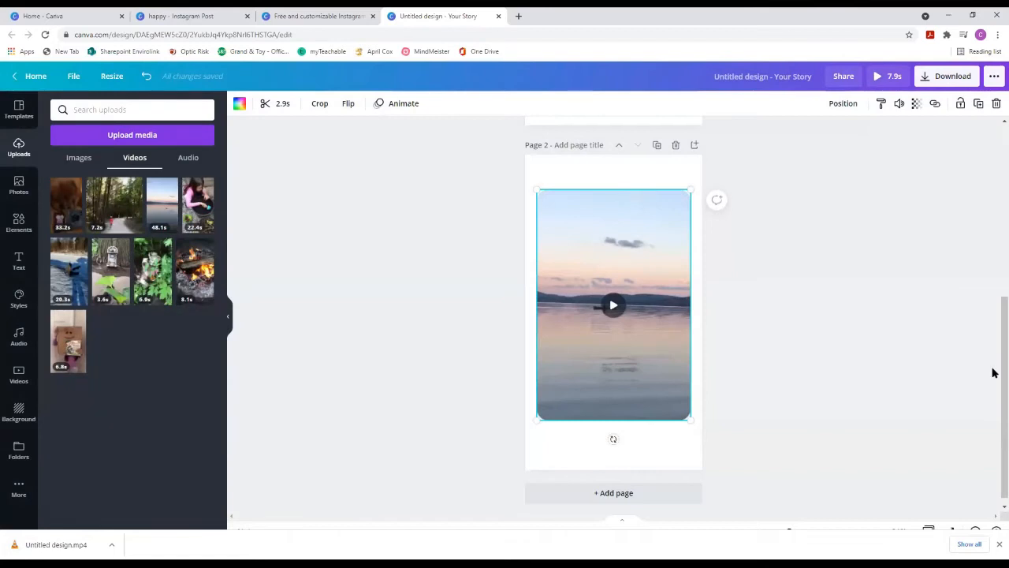
{"action": "scroll", "coordinate": [994, 347], "scroll_direction": "up", "scroll_amount": 3}
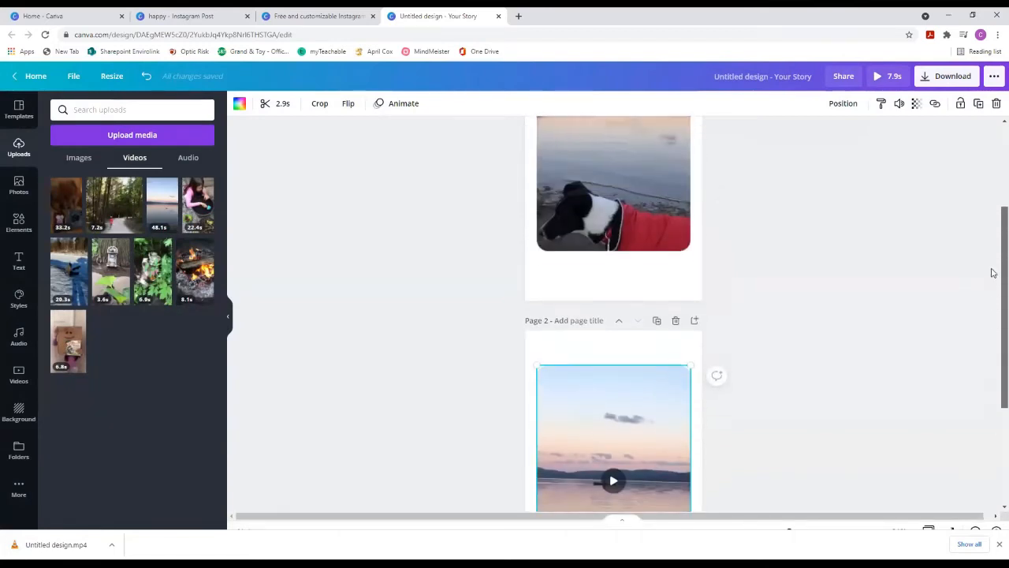
{"action": "scroll", "coordinate": [992, 344], "scroll_direction": "down", "scroll_amount": 2}
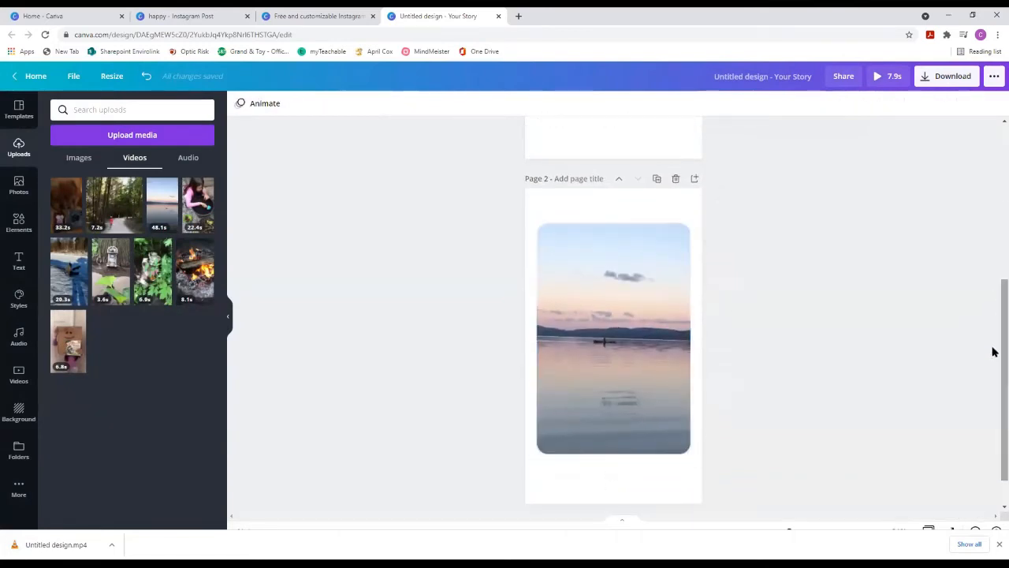
{"action": "scroll", "coordinate": [990, 339], "scroll_direction": "up", "scroll_amount": 3}
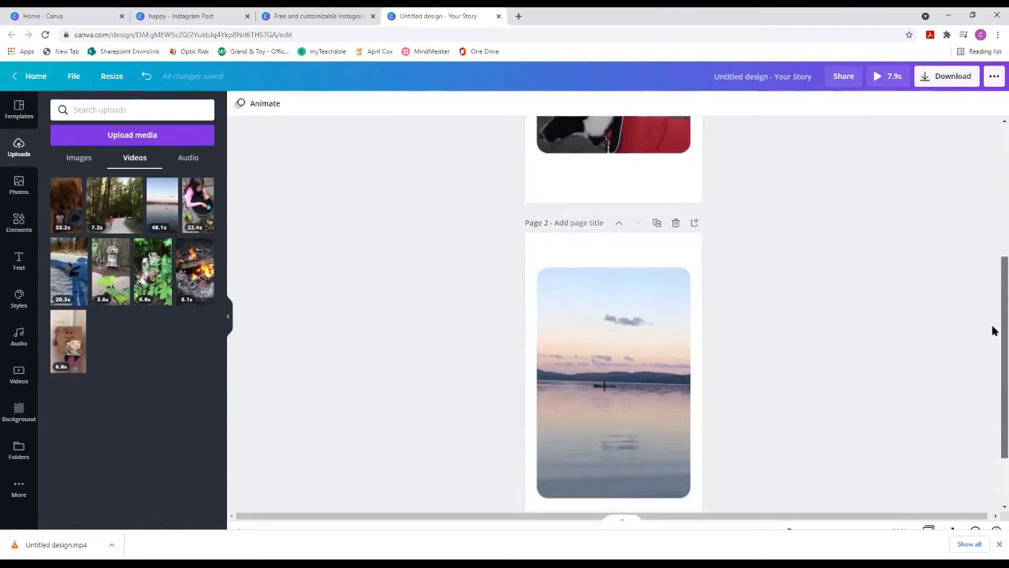
Open the This morninG's Instagram post from the home page and look through its sun-themed pages.
{"action": "scroll", "coordinate": [982, 241], "scroll_direction": "down", "scroll_amount": 2}
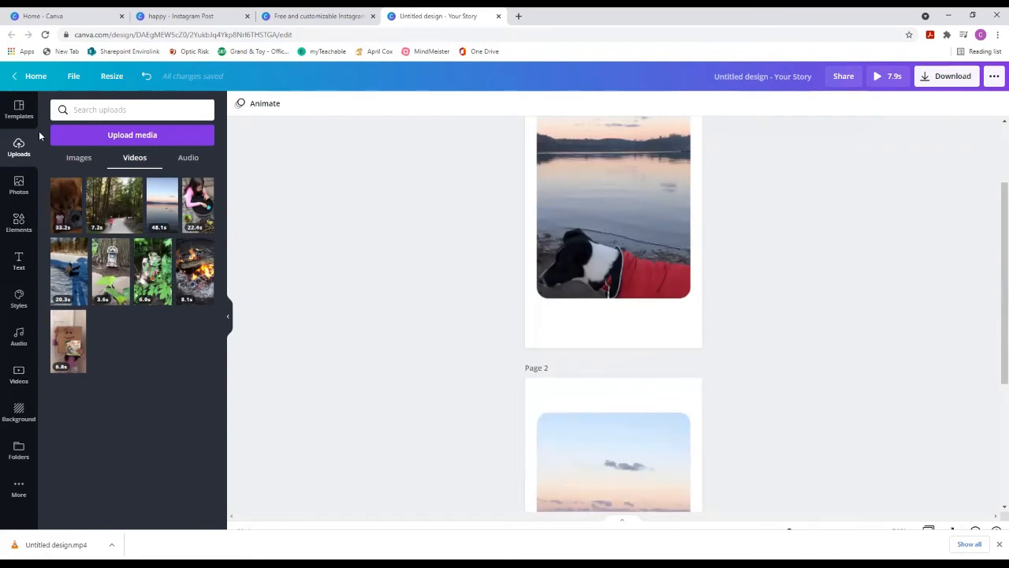
{"action": "left_click", "coordinate": [38, 76]}
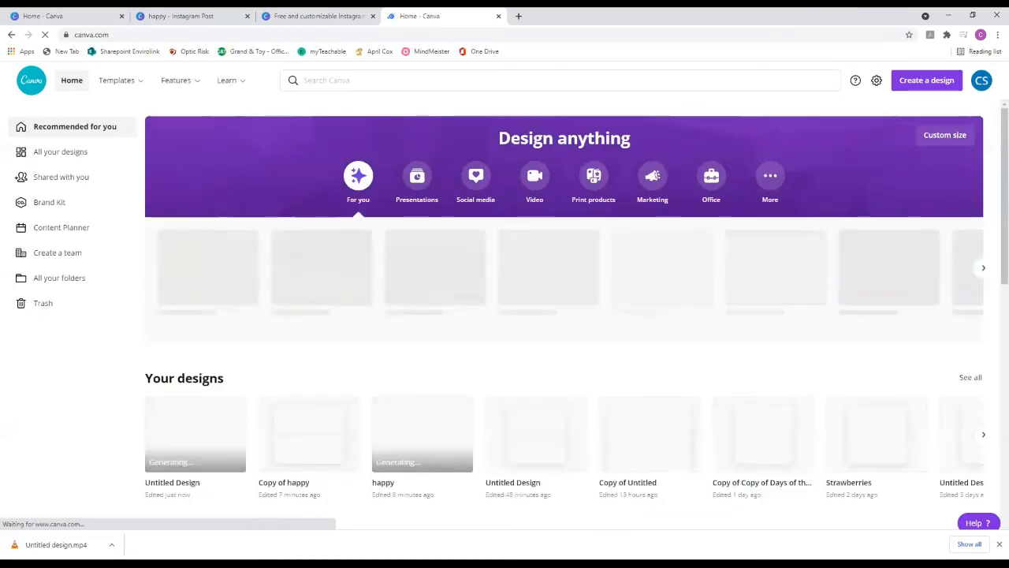
{"action": "left_click", "coordinate": [628, 426]}
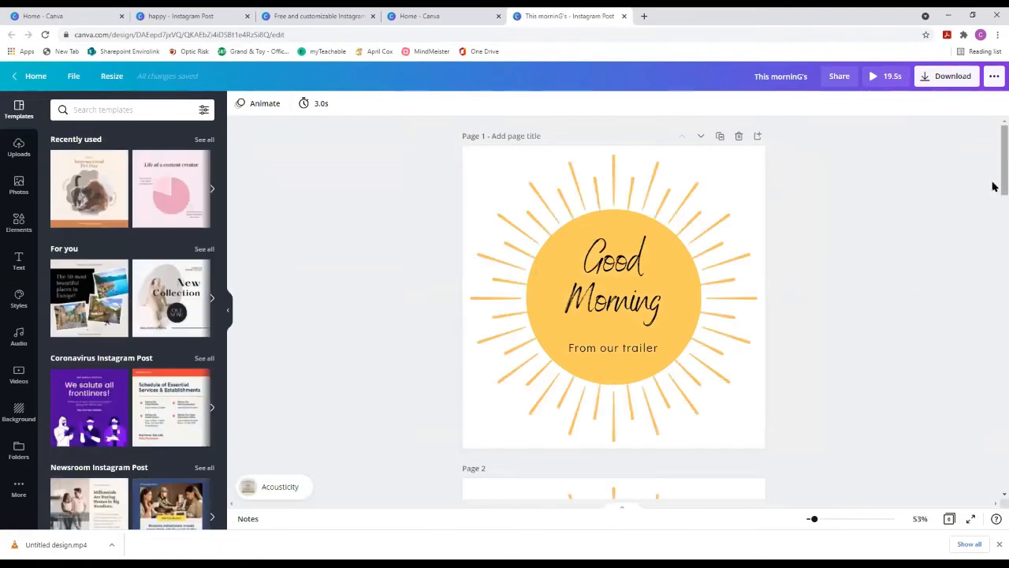
{"action": "scroll", "coordinate": [993, 193], "scroll_direction": "down", "scroll_amount": 2}
{"action": "left_click_drag", "start_coordinate": [993, 200], "coordinate": [993, 266]}
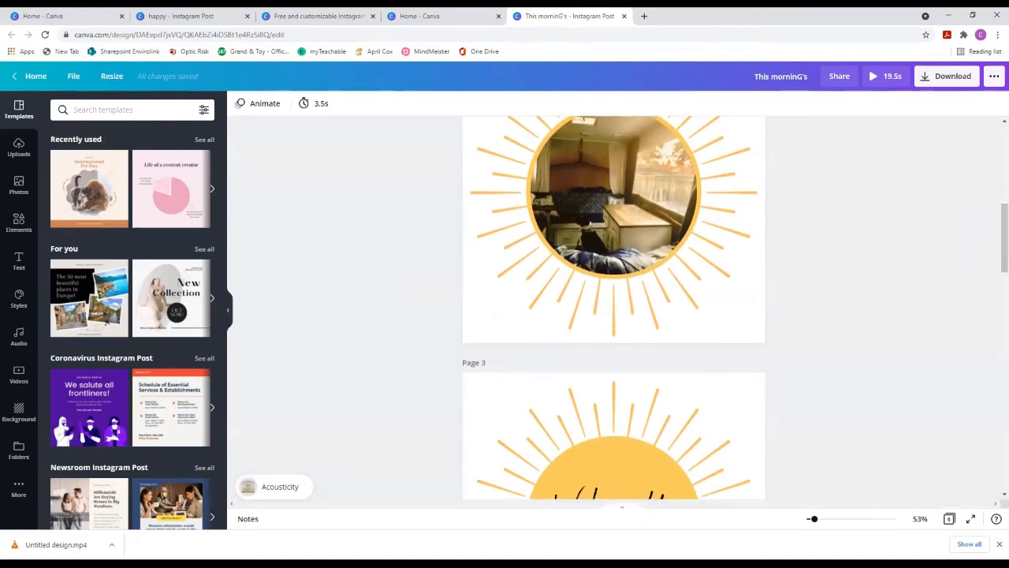
{"action": "left_click_drag", "start_coordinate": [993, 263], "coordinate": [993, 412]}
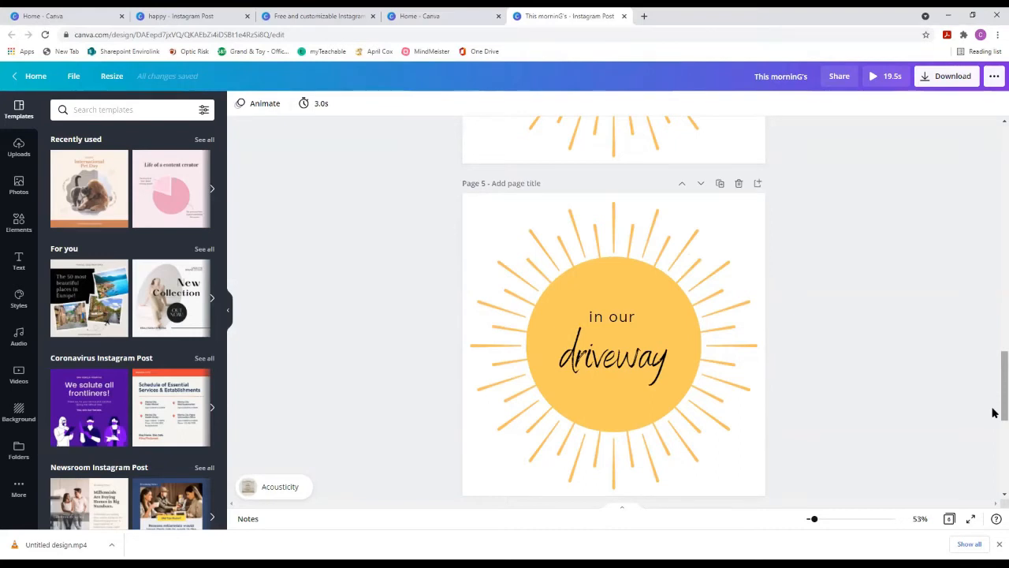
{"action": "left_click_drag", "start_coordinate": [993, 404], "coordinate": [993, 361]}
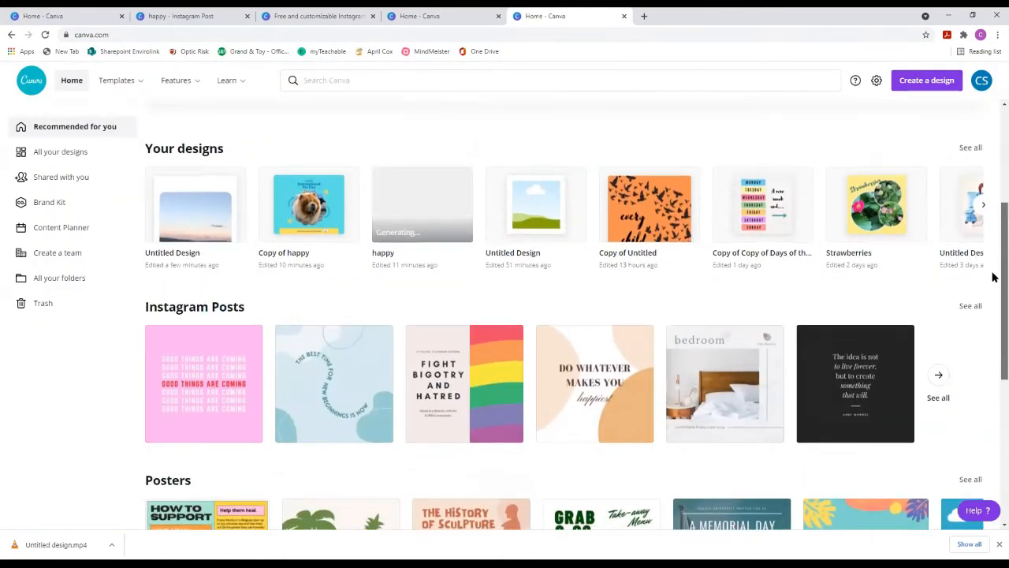
Open the Copy of happy Facebook post from the recent designs and apply the Rise page animation to its page.
{"action": "left_click", "coordinate": [315, 213]}
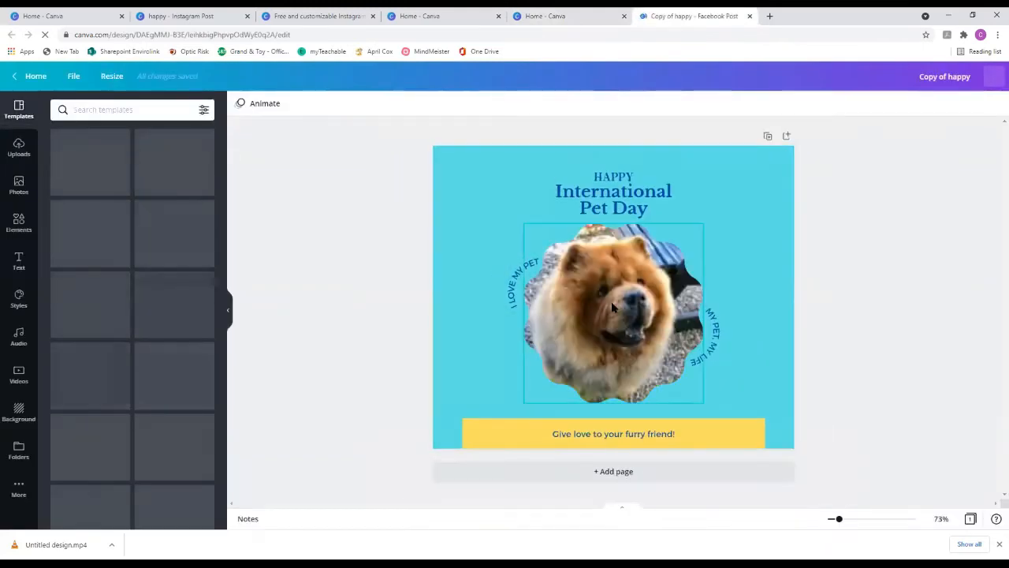
{"action": "left_click", "coordinate": [612, 308]}
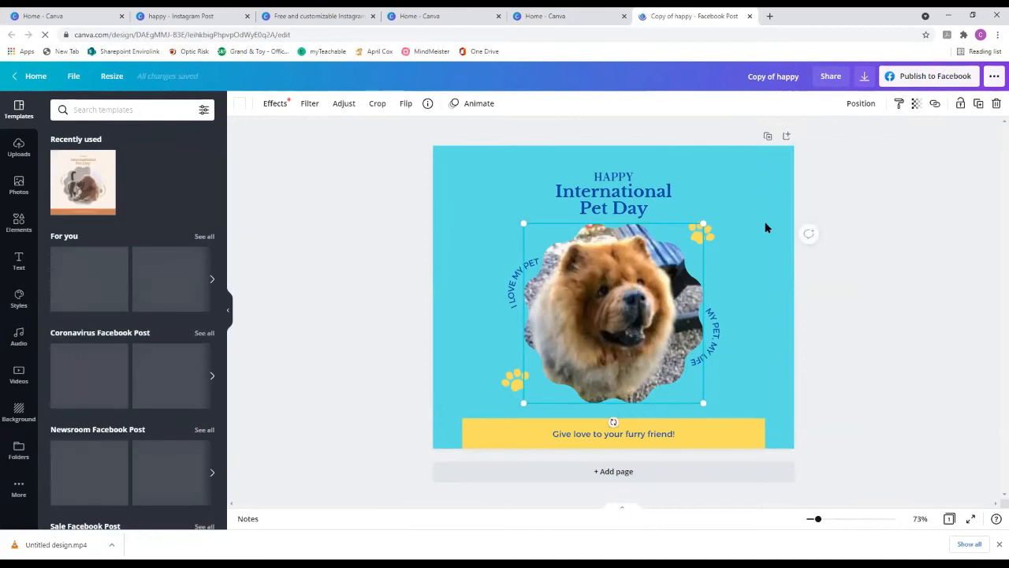
{"action": "left_click", "coordinate": [788, 213]}
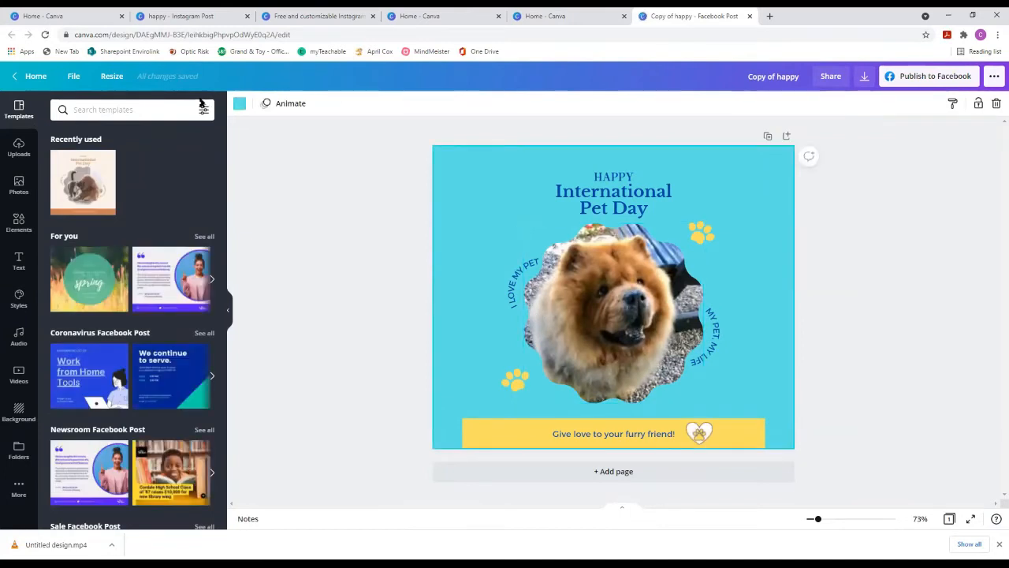
{"action": "left_click", "coordinate": [274, 107]}
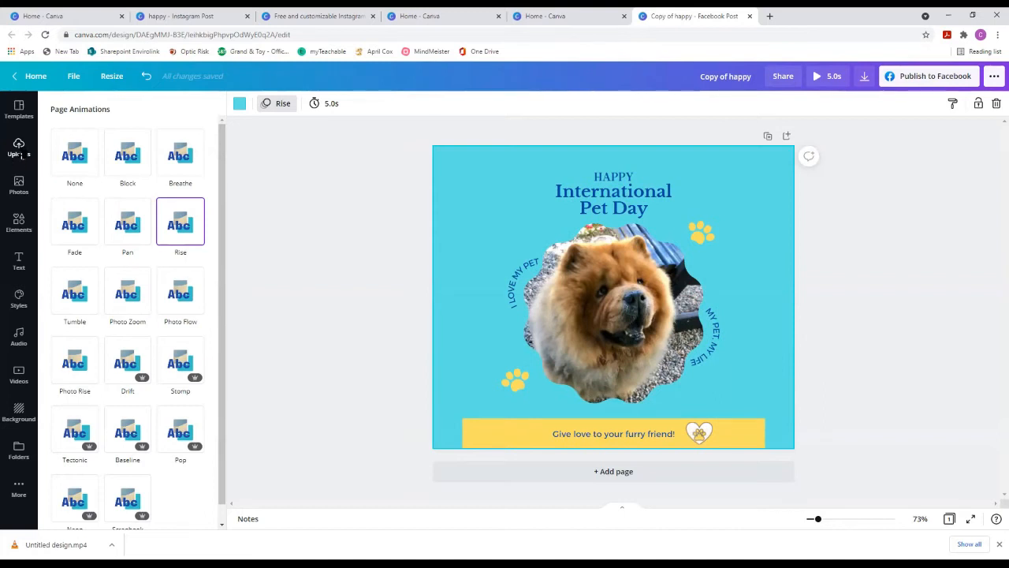
Search the design templates for "animated template".
{"action": "left_click", "coordinate": [18, 109]}
{"action": "left_click", "coordinate": [93, 110]}
{"action": "type", "text": "a"}
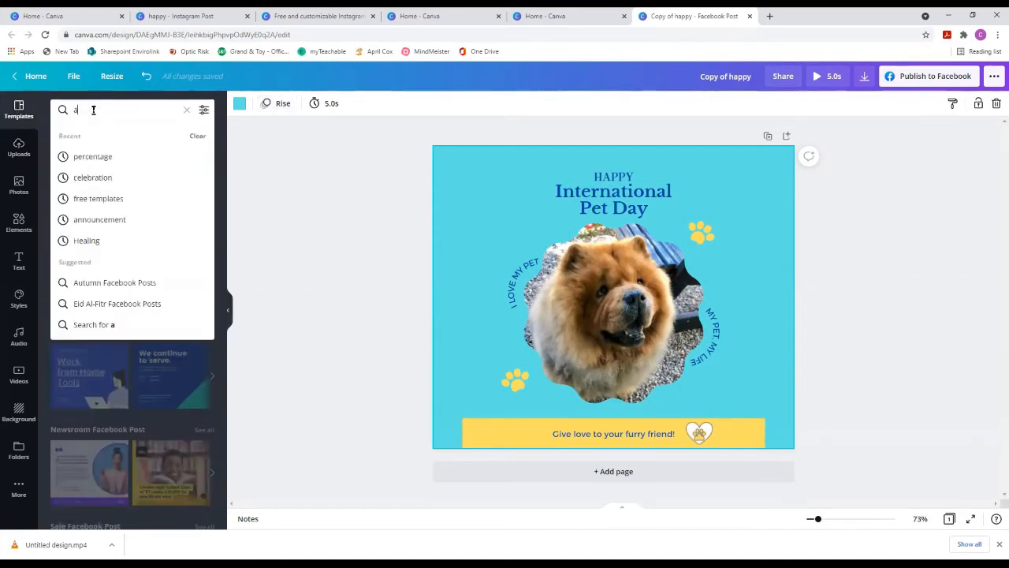
{"action": "type", "text": "nimated "}
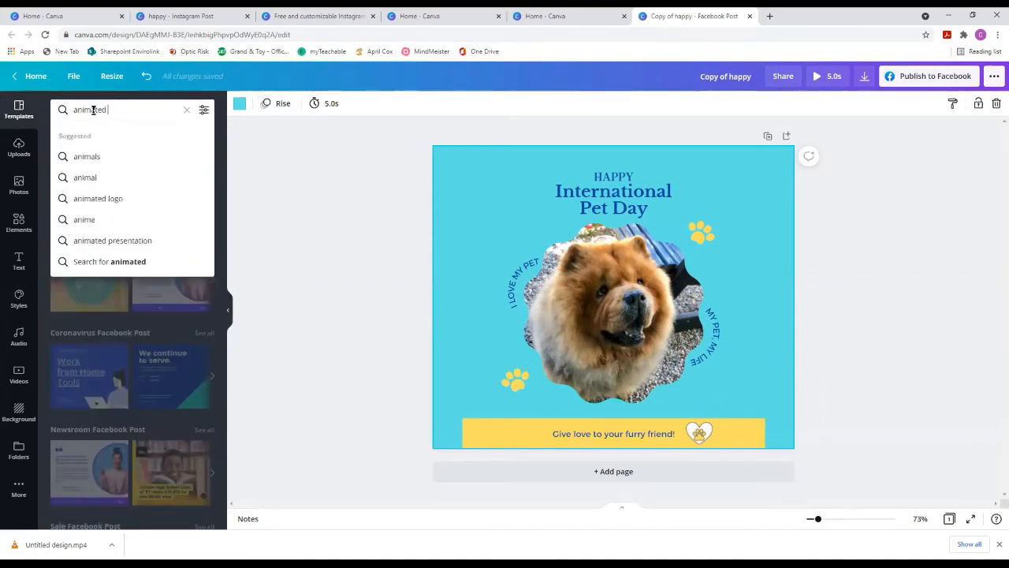
{"action": "type", "text": "template"}
{"action": "key", "text": "Return"}
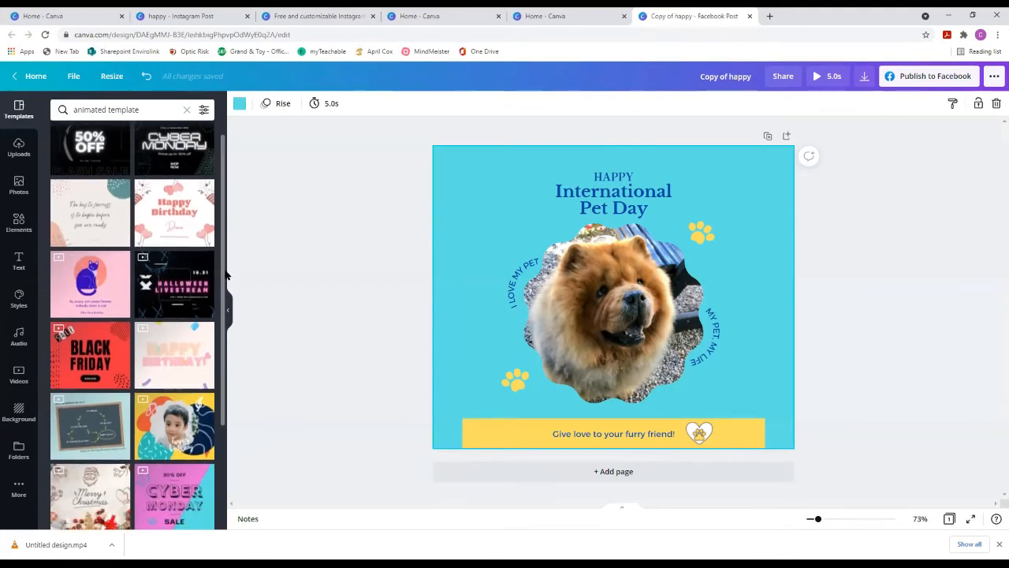
Try the Happy Birthday, boy's photo, Merry Christmas and YES GIRLS! animated templates on the page one after another.
{"action": "scroll", "coordinate": [207, 280], "scroll_direction": "down", "scroll_amount": 3}
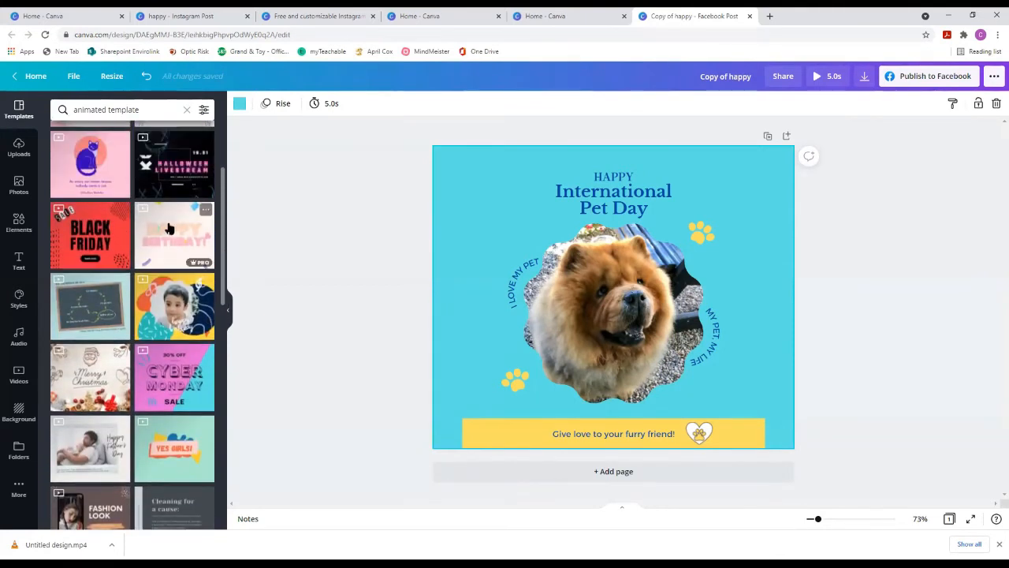
{"action": "left_click", "coordinate": [169, 240]}
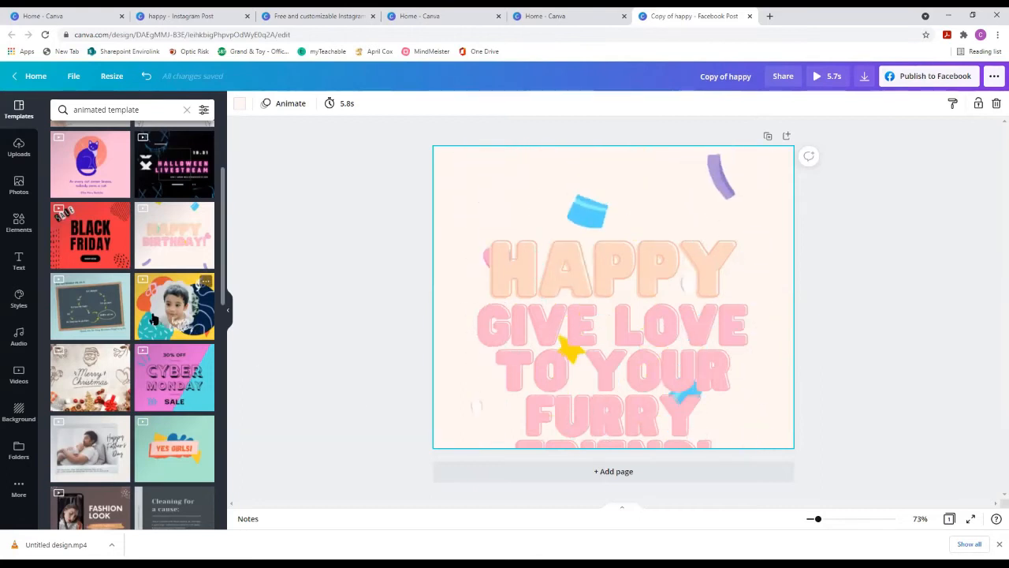
{"action": "left_click", "coordinate": [158, 319]}
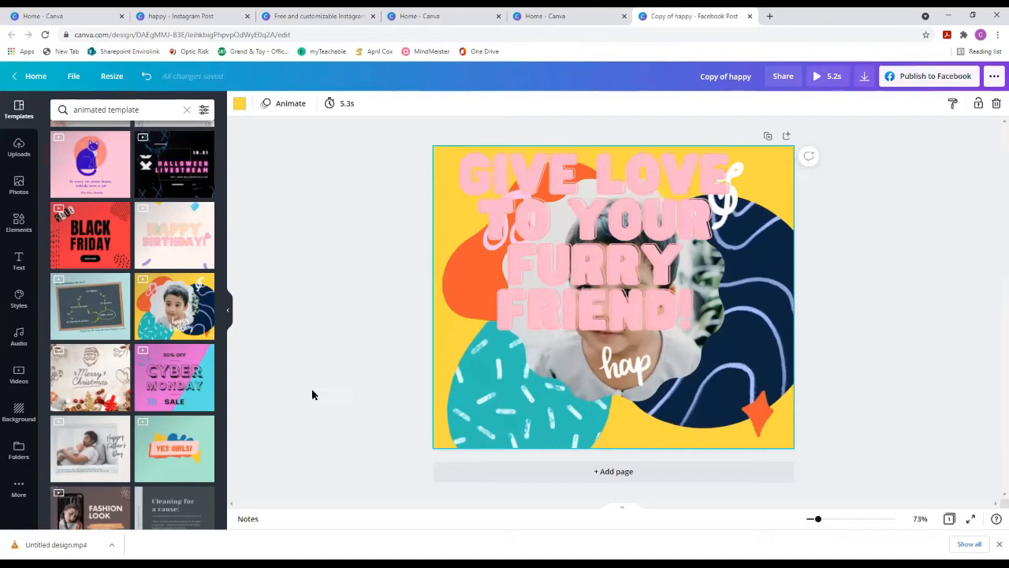
{"action": "left_click", "coordinate": [98, 377]}
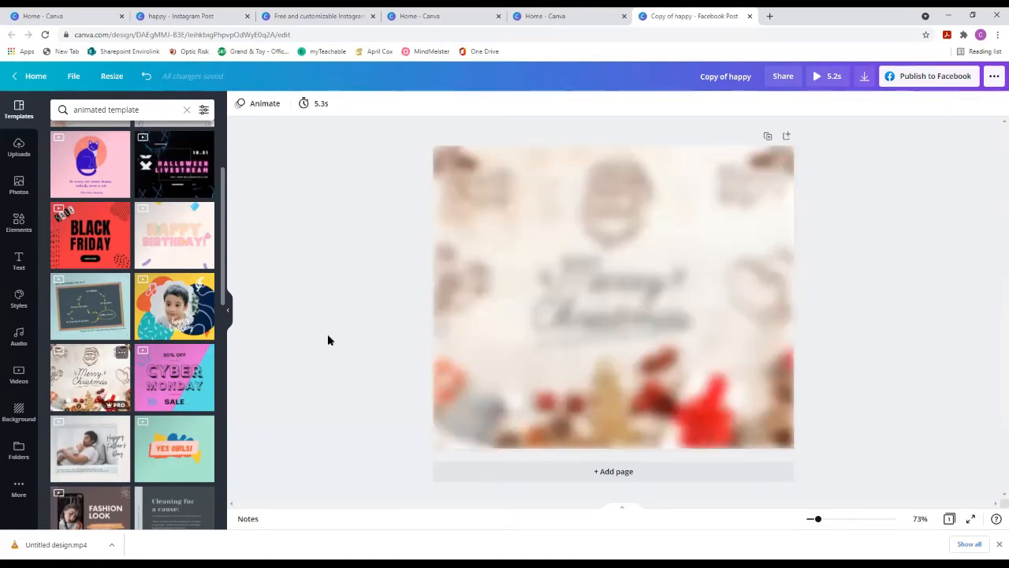
{"action": "left_click", "coordinate": [176, 449]}
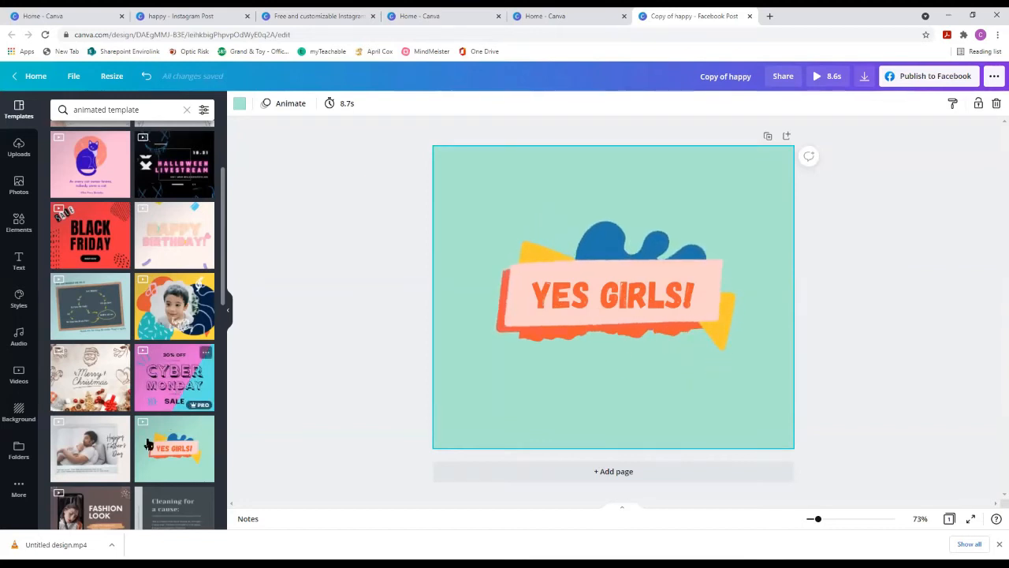
Apply the pink animated template with the blue cat and cat-owner quote, and inspect its cat illustration.
{"action": "left_click", "coordinate": [59, 180]}
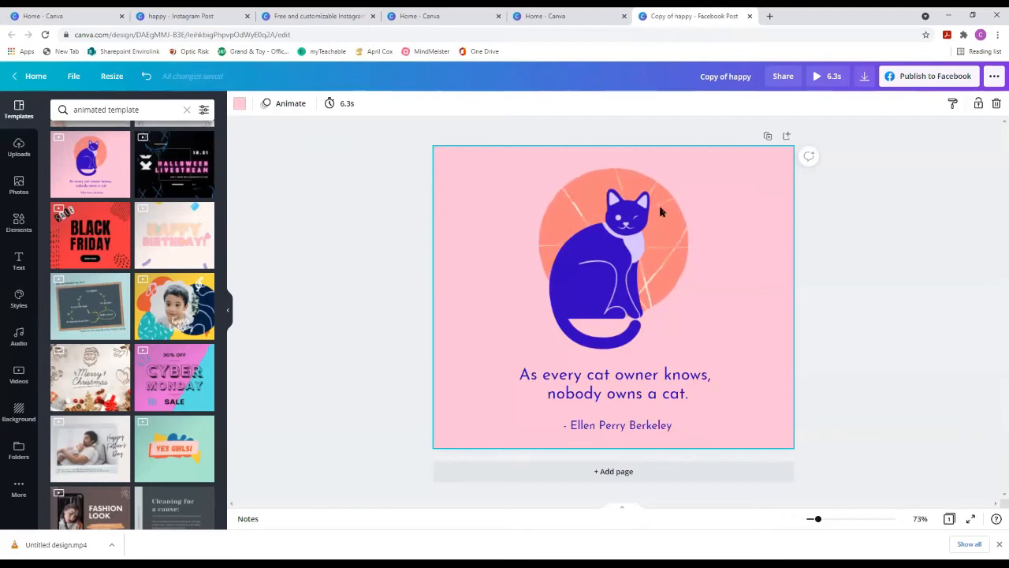
{"action": "left_click", "coordinate": [604, 293]}
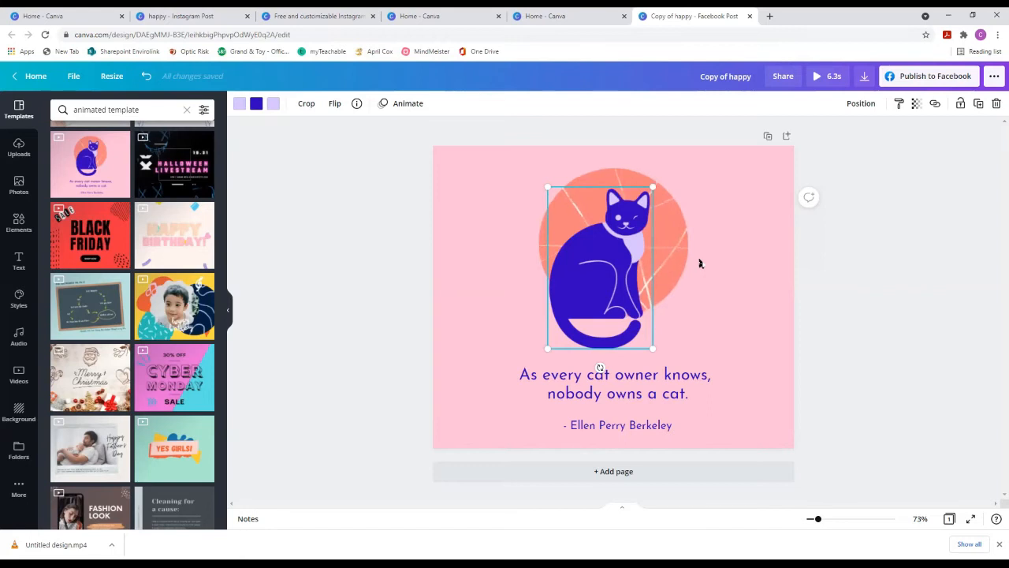
{"action": "left_click", "coordinate": [692, 359]}
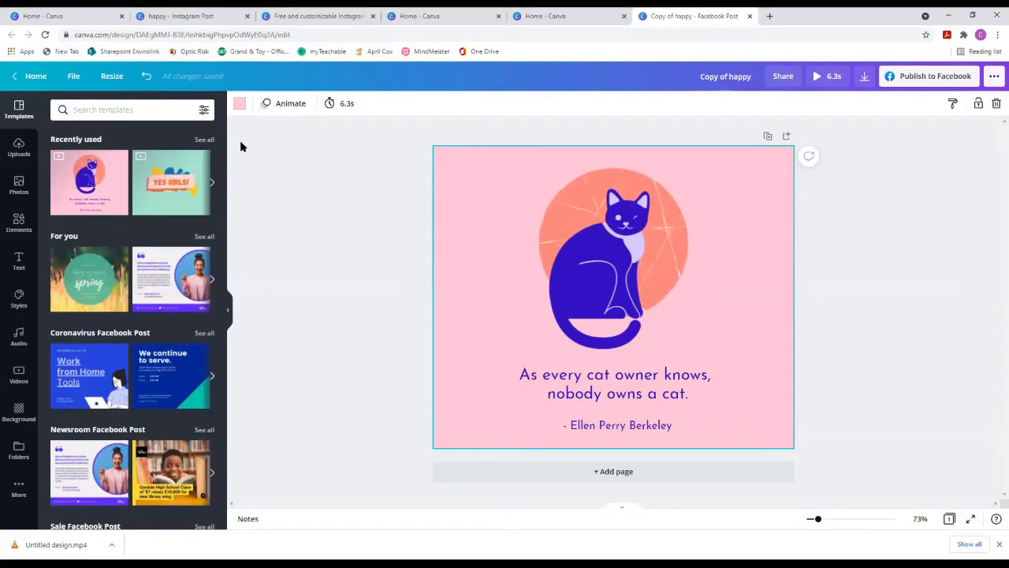
Return to the home page and search all templates for "worksheet".
{"action": "left_click", "coordinate": [30, 76]}
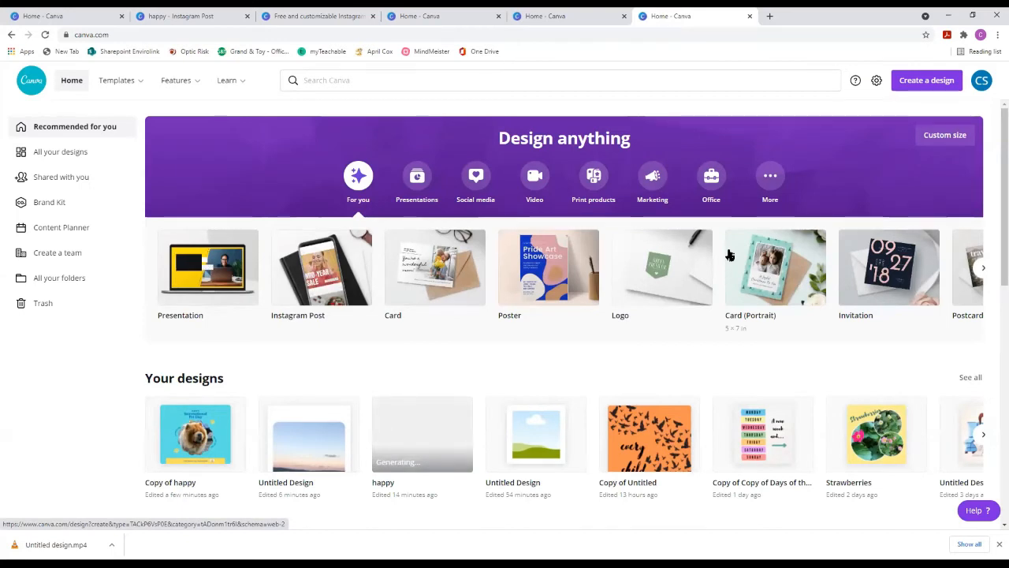
{"action": "type", "text": "work"}
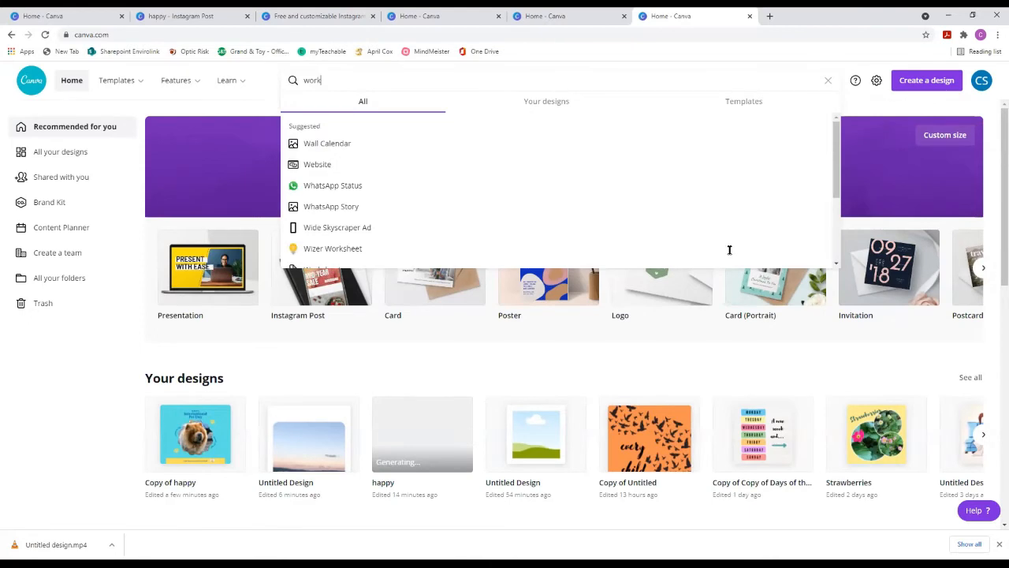
{"action": "type", "text": "sheet"}
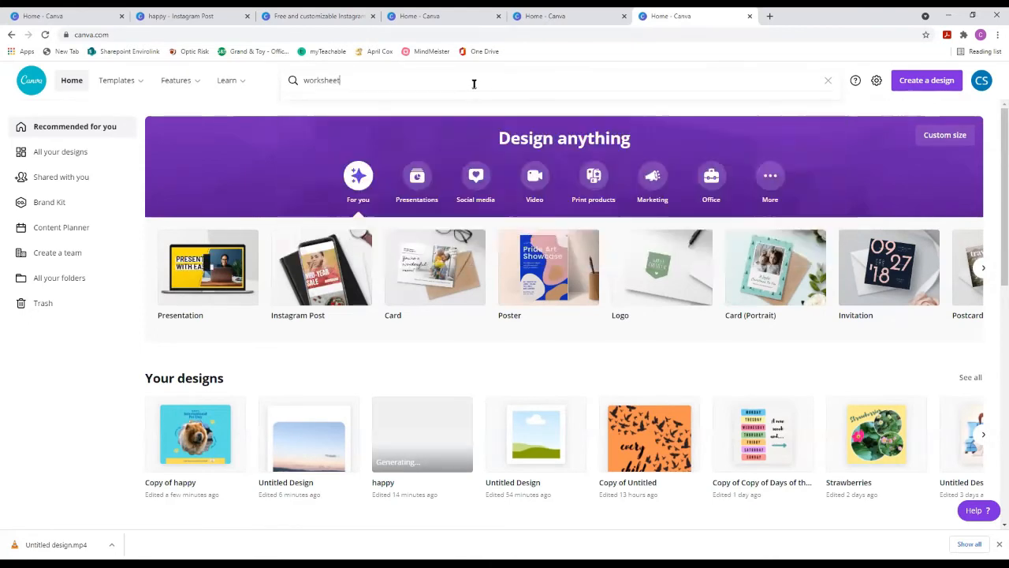
{"action": "key", "text": "Return"}
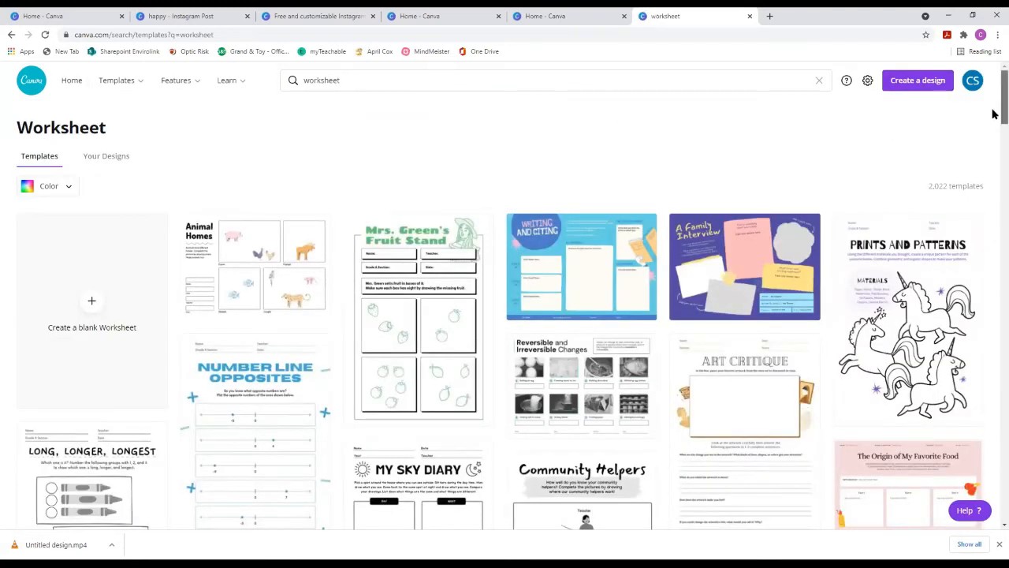
Browse the worksheet template results to examine the available classroom and activity designs.
{"action": "scroll", "coordinate": [993, 114], "scroll_direction": "down", "scroll_amount": 4}
{"action": "scroll", "coordinate": [507, 315], "scroll_direction": "down", "scroll_amount": 3}
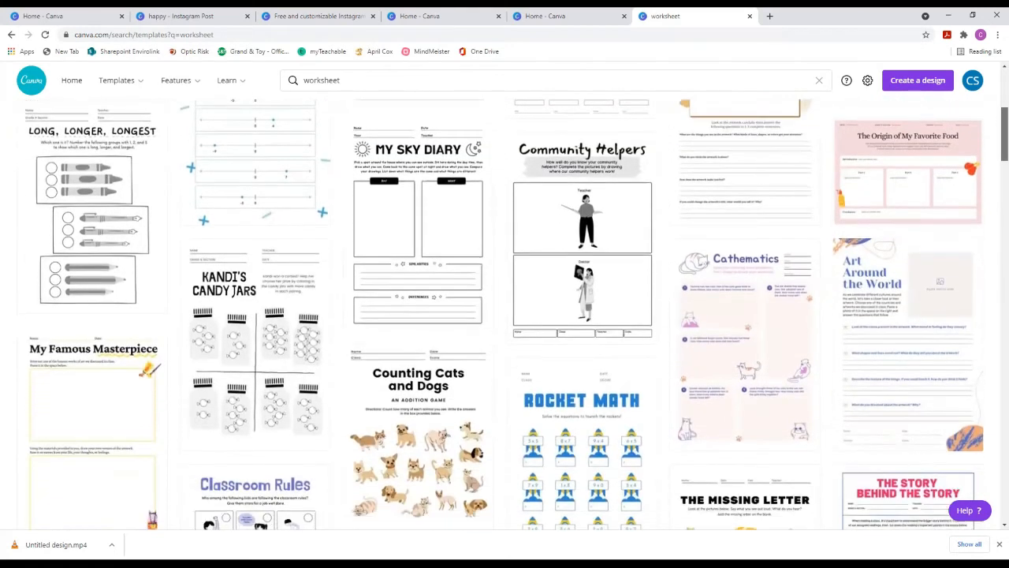
{"action": "scroll", "coordinate": [504, 315], "scroll_direction": "down", "scroll_amount": 2}
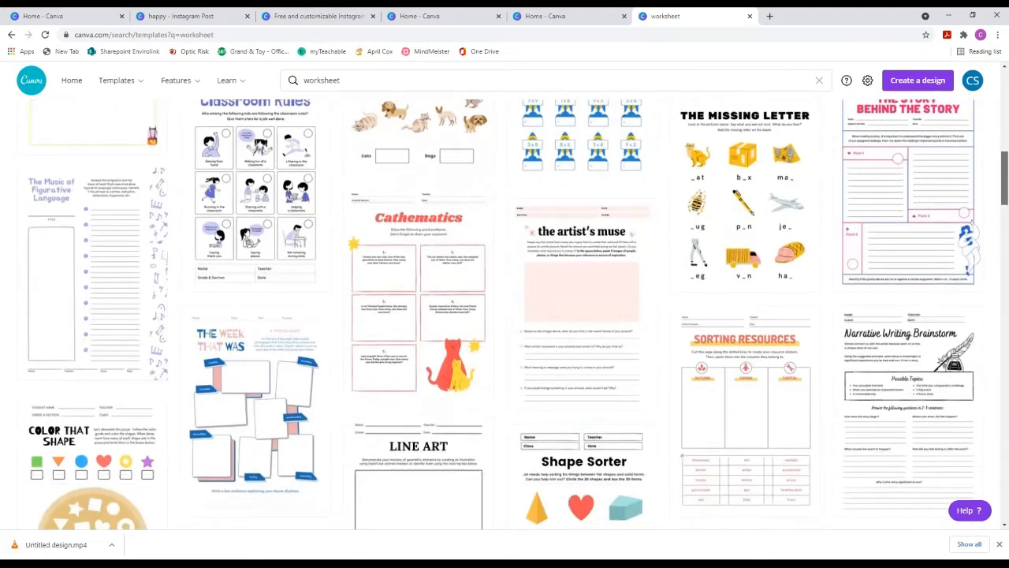
{"action": "scroll", "coordinate": [504, 316], "scroll_direction": "down", "scroll_amount": 3}
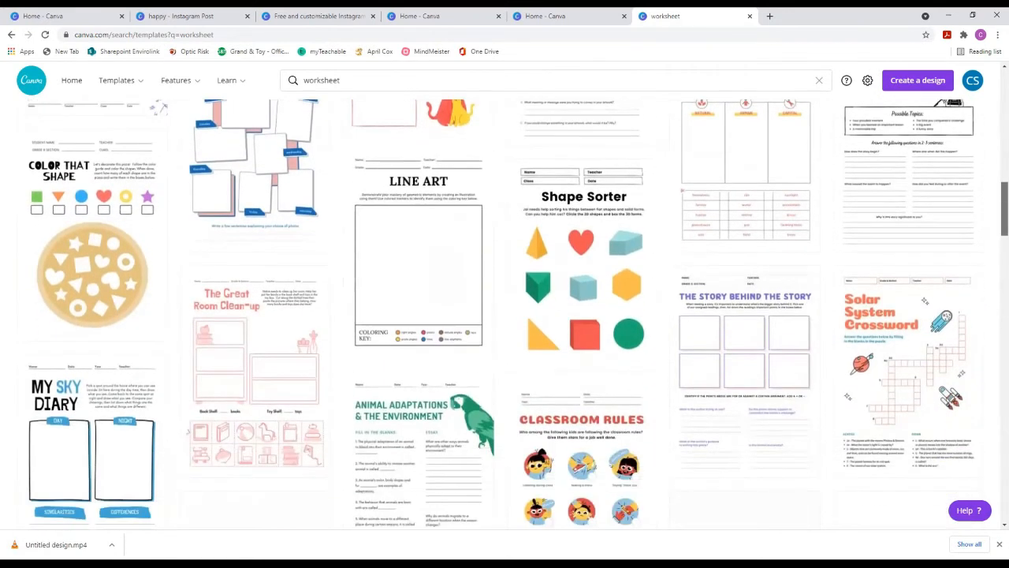
{"action": "scroll", "coordinate": [505, 315], "scroll_direction": "down", "scroll_amount": 1}
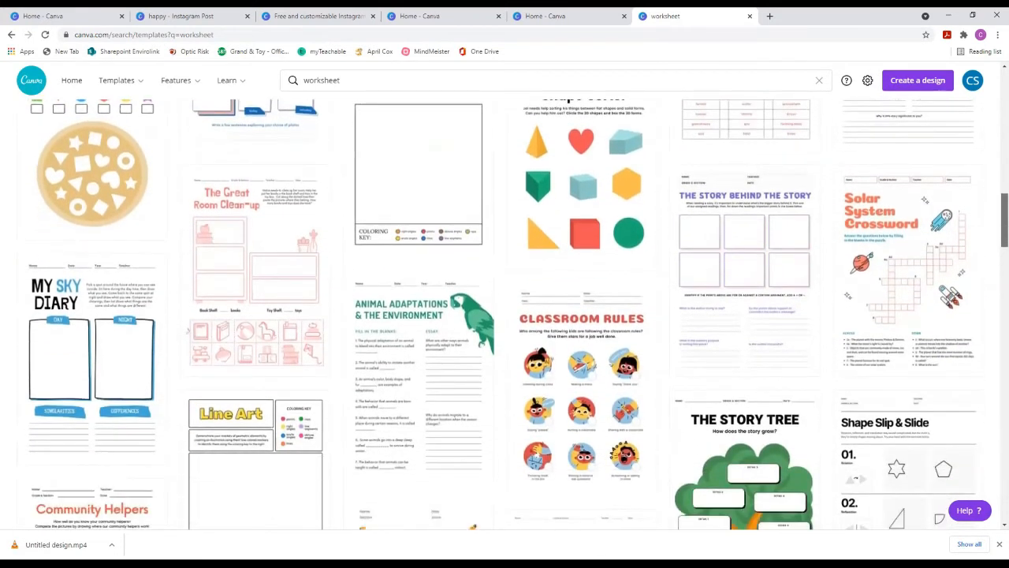
{"action": "scroll", "coordinate": [505, 315], "scroll_direction": "down", "scroll_amount": 1}
{"action": "scroll", "coordinate": [504, 315], "scroll_direction": "down", "scroll_amount": 1}
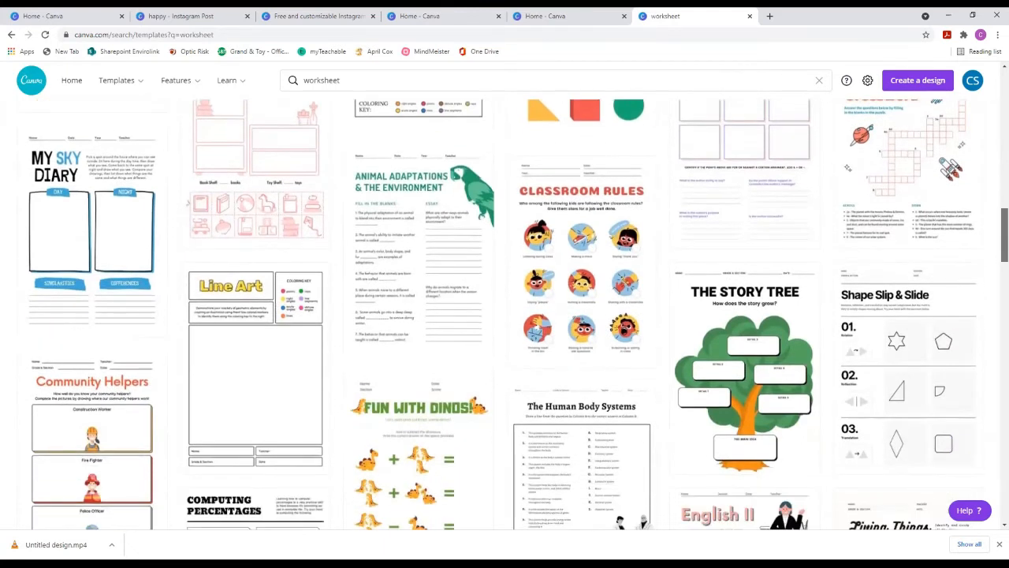
{"action": "scroll", "coordinate": [505, 316], "scroll_direction": "down", "scroll_amount": 1}
{"action": "scroll", "coordinate": [505, 316], "scroll_direction": "up", "scroll_amount": 1}
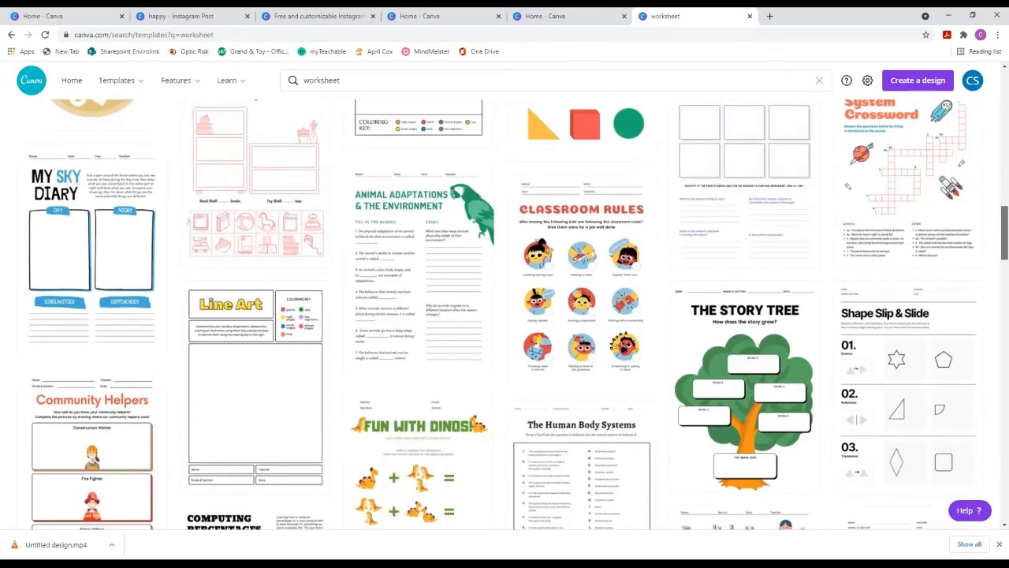
{"action": "scroll", "coordinate": [504, 315], "scroll_direction": "down", "scroll_amount": 1}
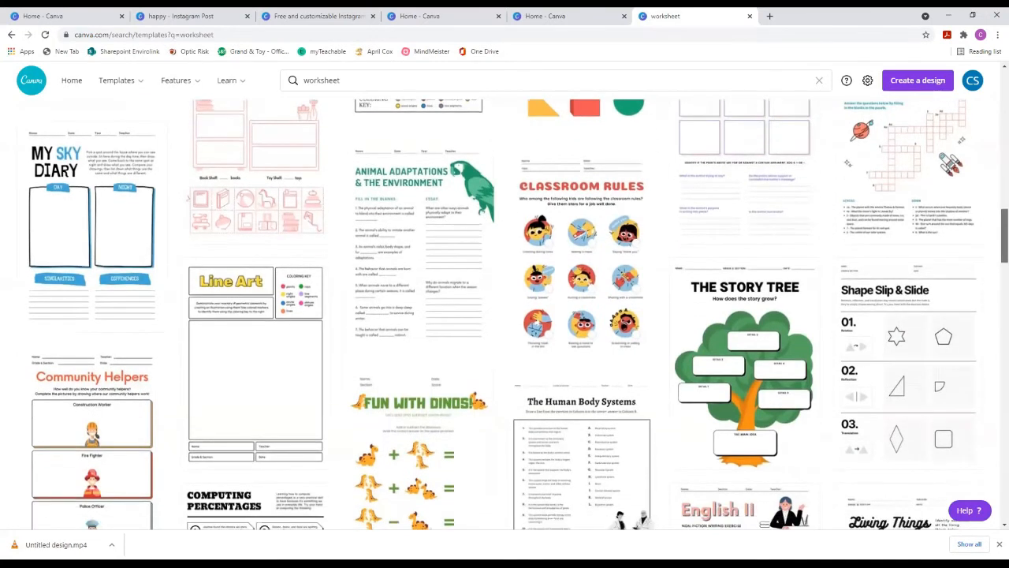
{"action": "scroll", "coordinate": [504, 316], "scroll_direction": "down", "scroll_amount": 3}
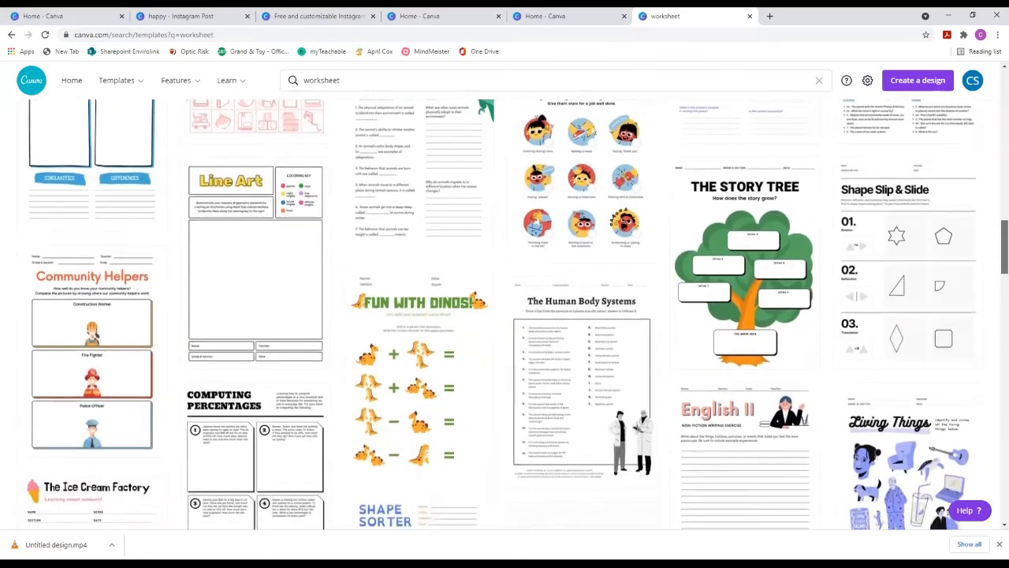
{"action": "scroll", "coordinate": [504, 316], "scroll_direction": "down", "scroll_amount": 1}
{"action": "scroll", "coordinate": [504, 315], "scroll_direction": "up", "scroll_amount": 1}
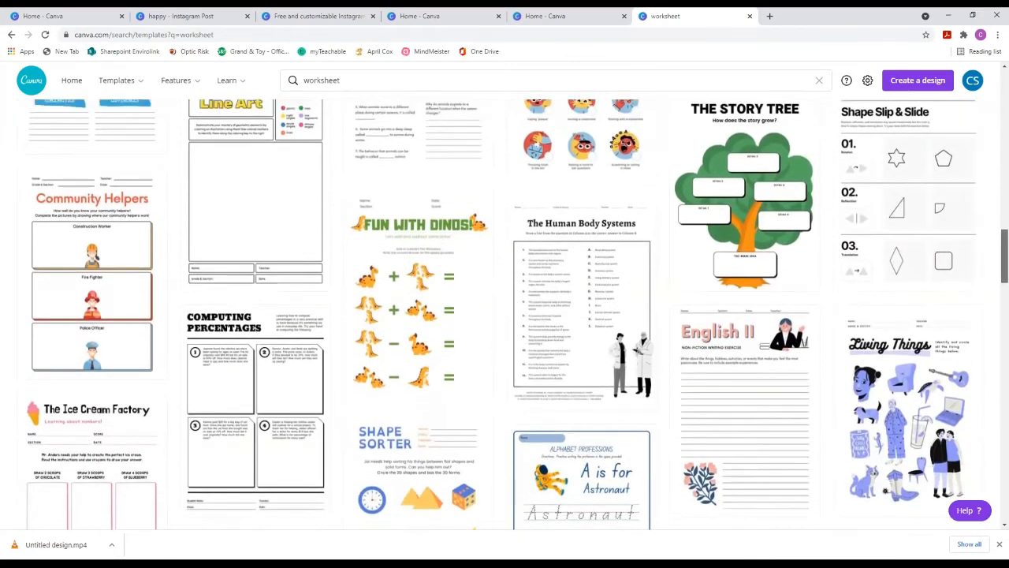
{"action": "scroll", "coordinate": [505, 316], "scroll_direction": "up", "scroll_amount": 1}
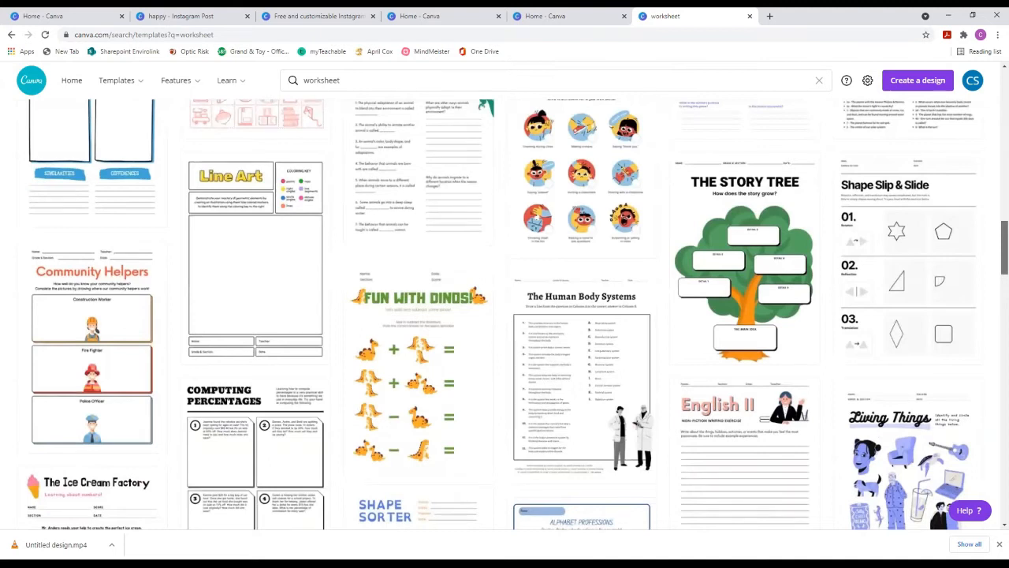
Examine further worksheet templates such as The Story Tree, Fun with Dinos and Art Around the World in the search results.
{"action": "scroll", "coordinate": [504, 316], "scroll_direction": "down", "scroll_amount": 1}
{"action": "scroll", "coordinate": [505, 316], "scroll_direction": "up", "scroll_amount": 1}
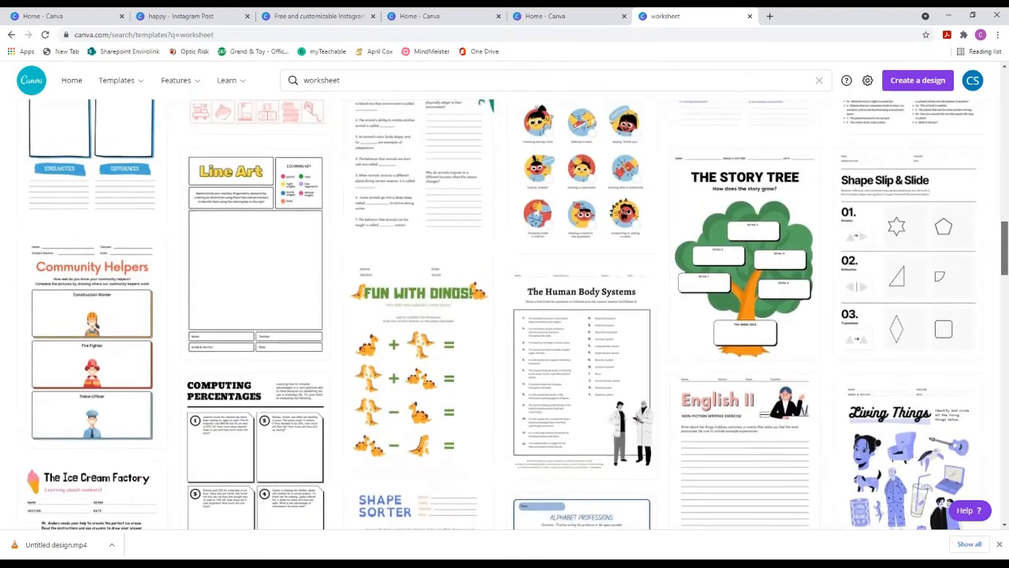
{"action": "scroll", "coordinate": [504, 315], "scroll_direction": "down", "scroll_amount": 1}
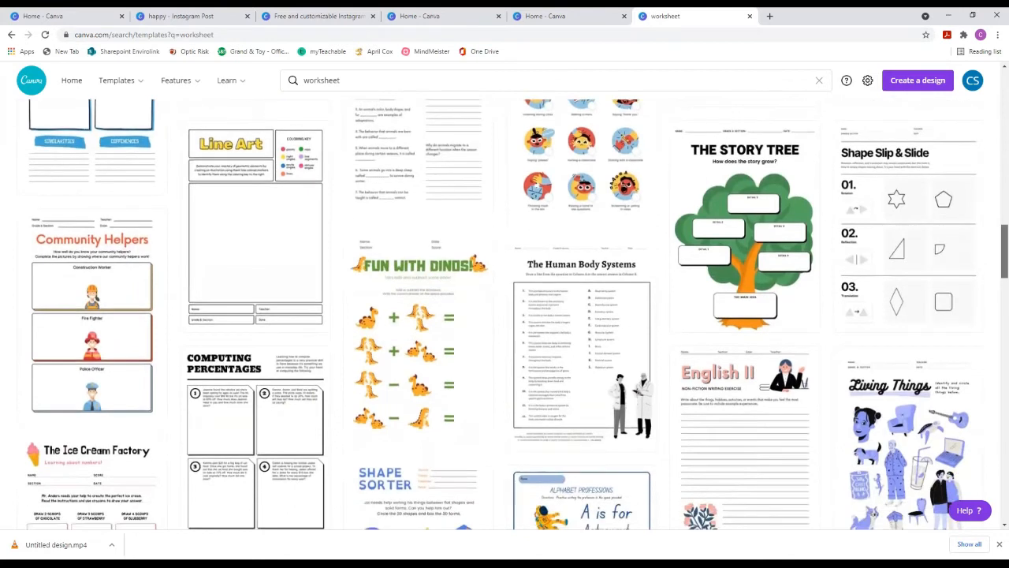
{"action": "scroll", "coordinate": [504, 315], "scroll_direction": "down", "scroll_amount": 1}
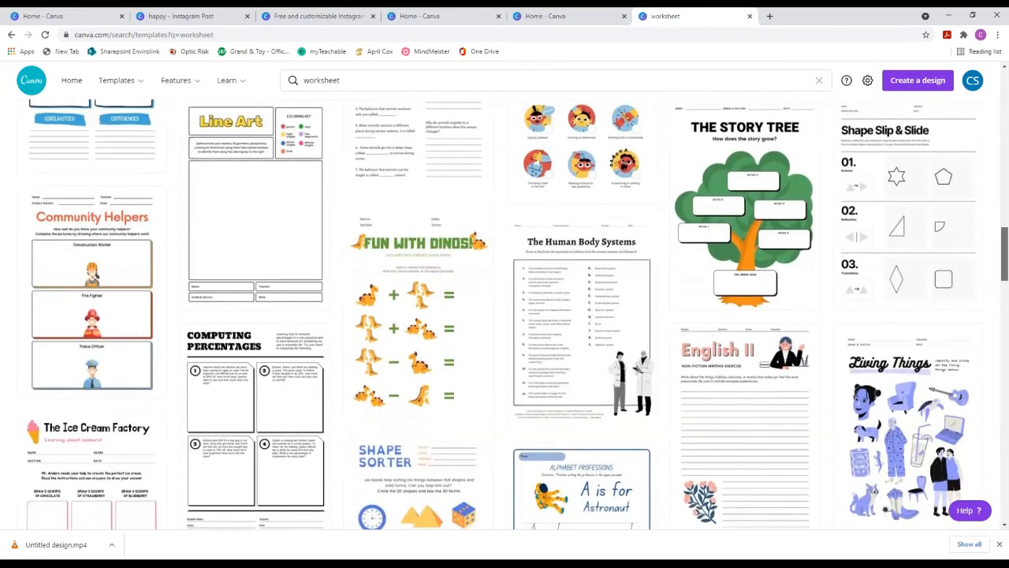
{"action": "scroll", "coordinate": [504, 316], "scroll_direction": "up", "scroll_amount": 3}
{"action": "scroll", "coordinate": [658, 122], "scroll_direction": "up", "scroll_amount": 10}
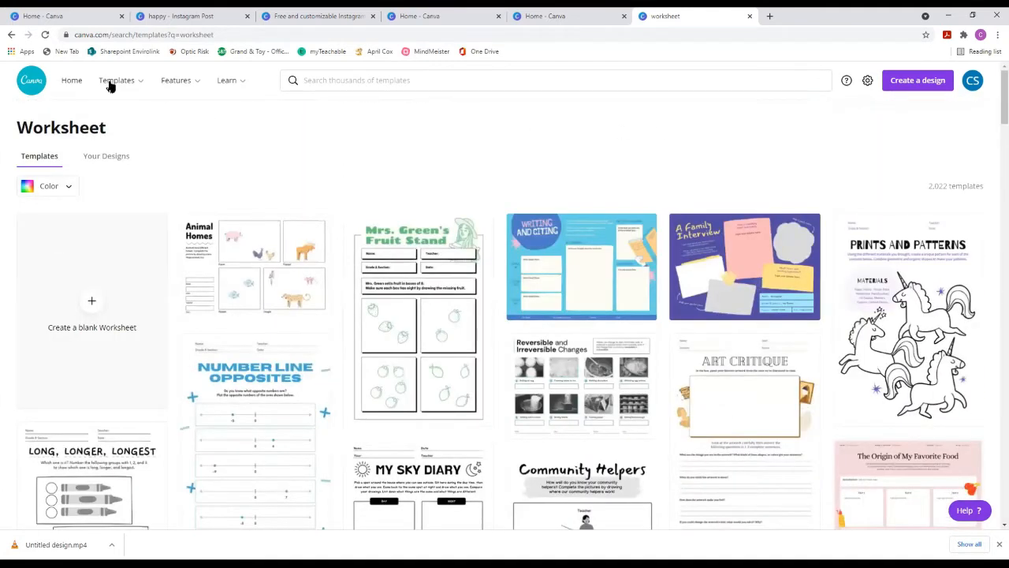
{"action": "mouse_move", "coordinate": [100, 87]}
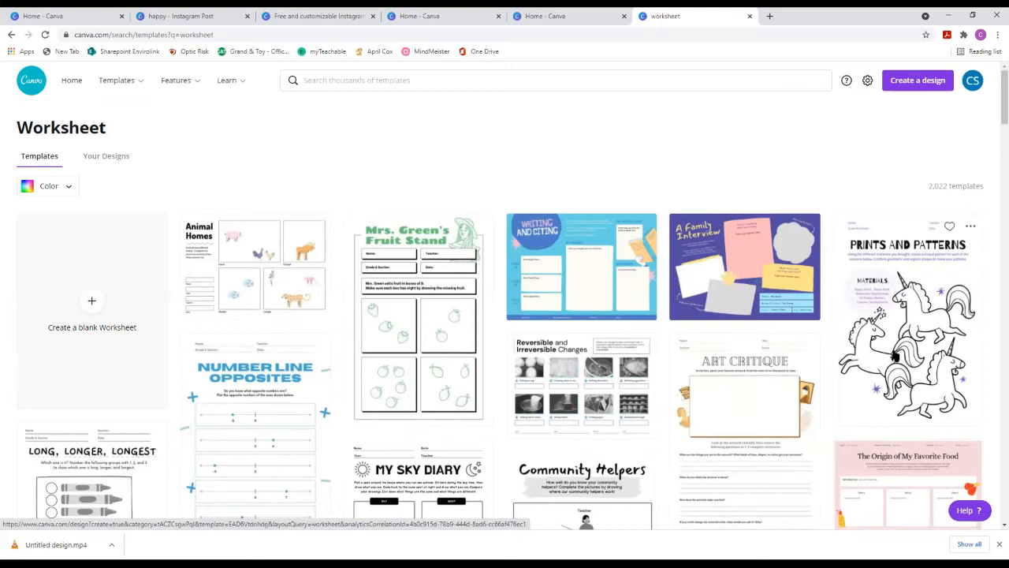
{"action": "scroll", "coordinate": [883, 356], "scroll_direction": "down", "scroll_amount": 3}
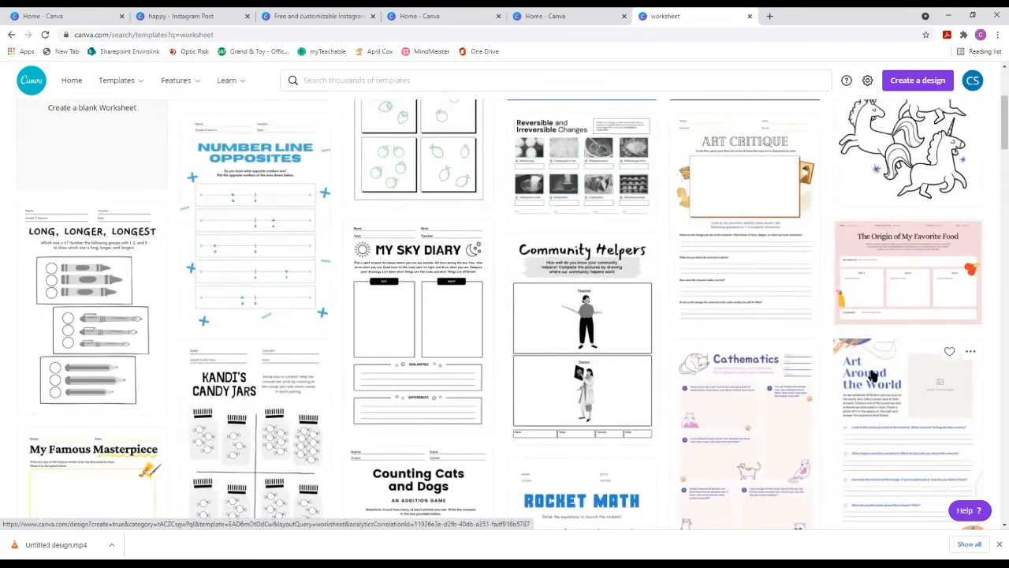
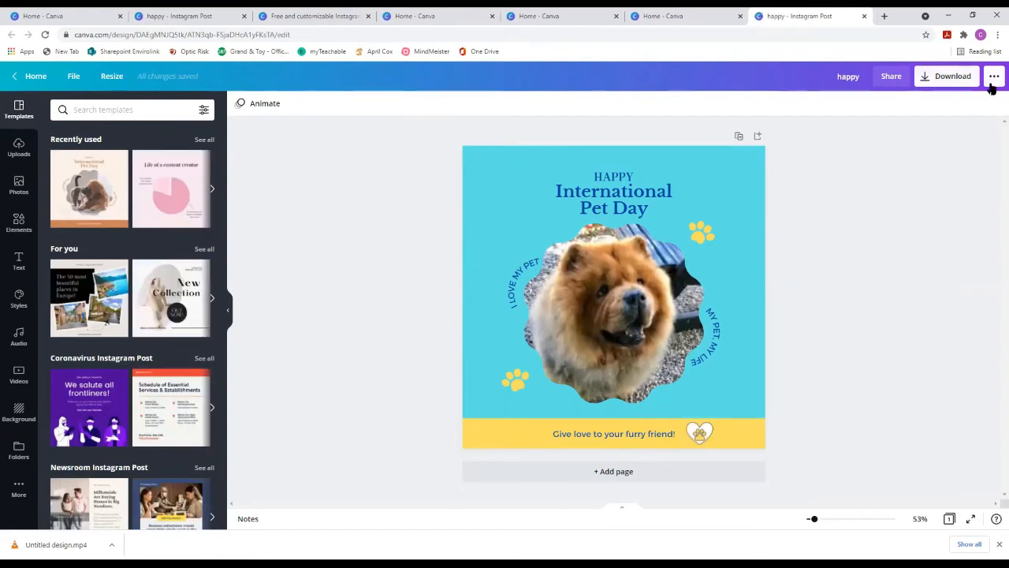
Set up publishing the International Pet Day post to the Instagram Business account and pick June 2, 2021 as its scheduling date.
{"action": "left_click", "coordinate": [994, 77]}
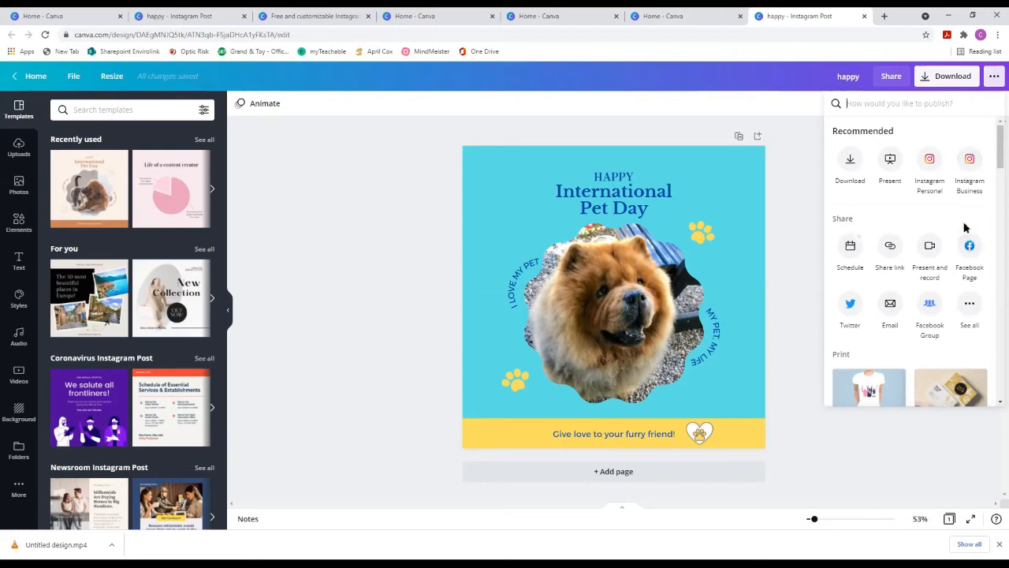
{"action": "left_click", "coordinate": [970, 158]}
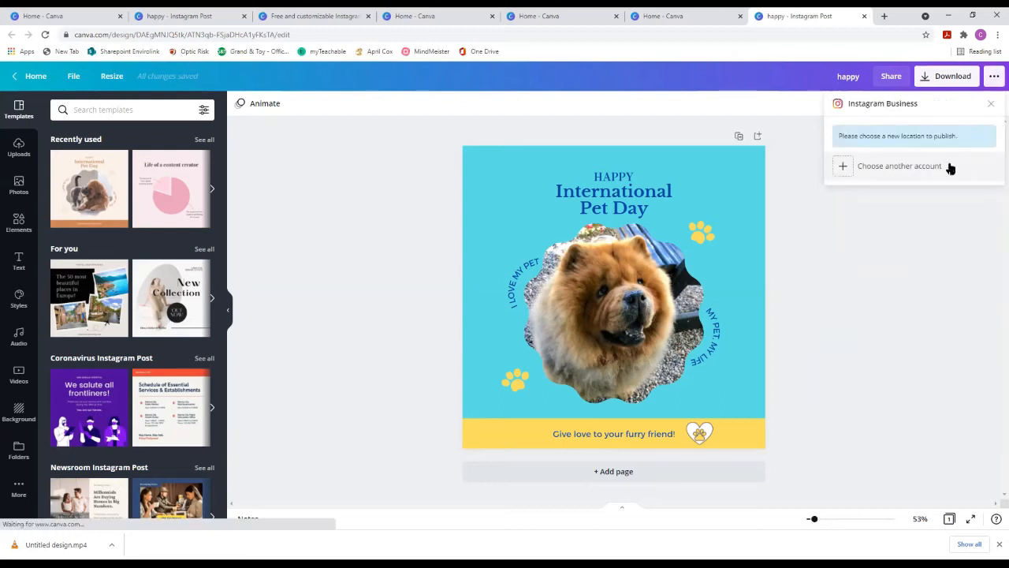
{"action": "left_click", "coordinate": [842, 169]}
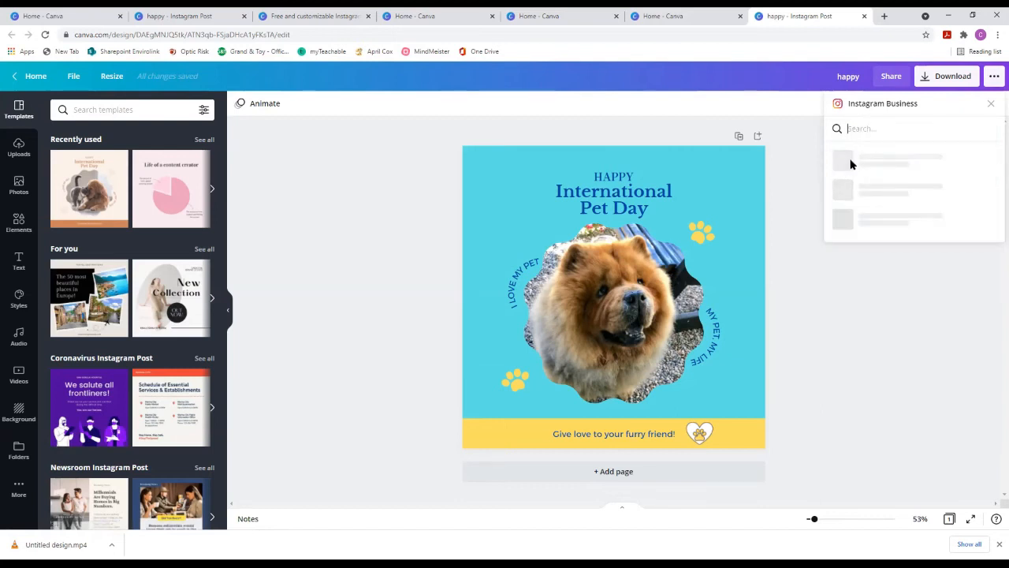
{"action": "left_click", "coordinate": [872, 162]}
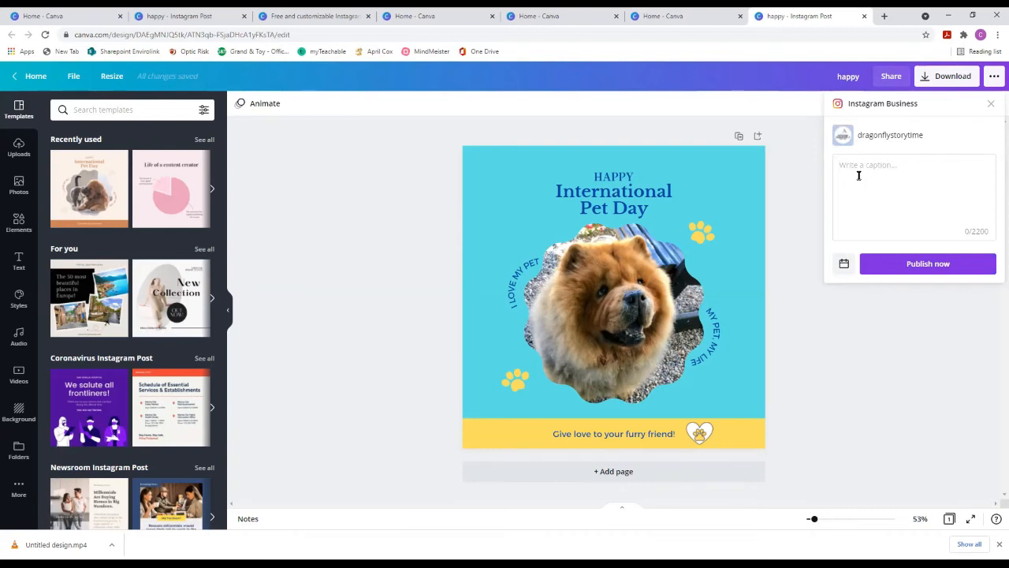
{"action": "left_click", "coordinate": [843, 265]}
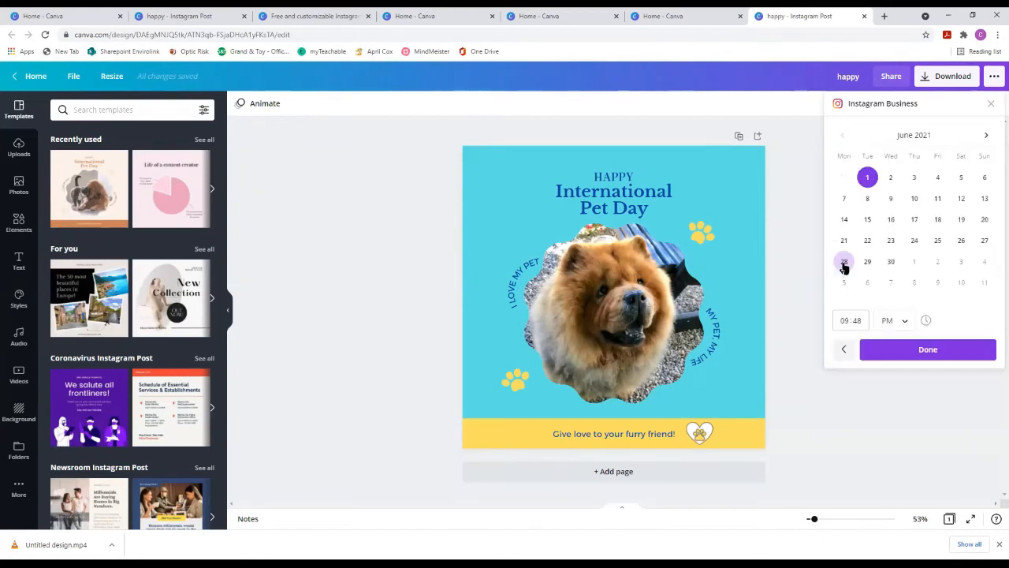
{"action": "left_click", "coordinate": [891, 178]}
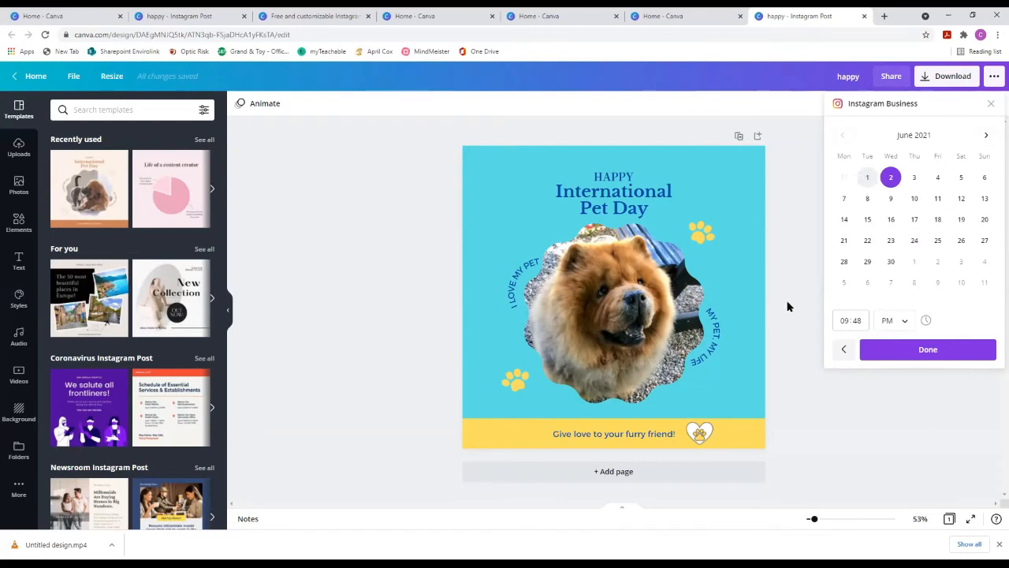
Bring up the Instagram Business publishing form again for the same account, and open the page notes.
{"action": "left_click", "coordinate": [994, 76]}
{"action": "left_click", "coordinate": [994, 76]}
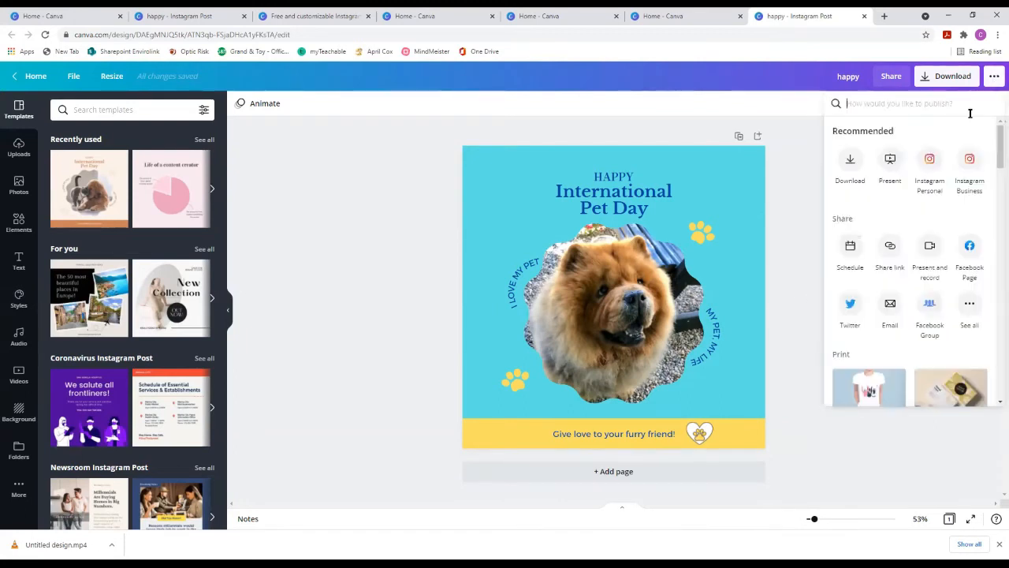
{"action": "left_click", "coordinate": [971, 161]}
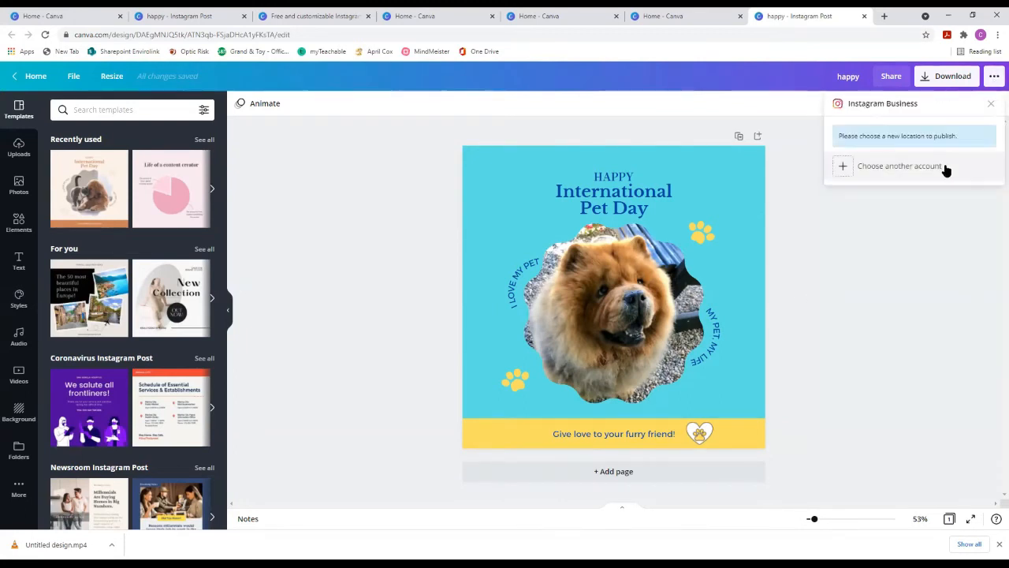
{"action": "left_click", "coordinate": [847, 172]}
{"action": "left_click", "coordinate": [860, 161]}
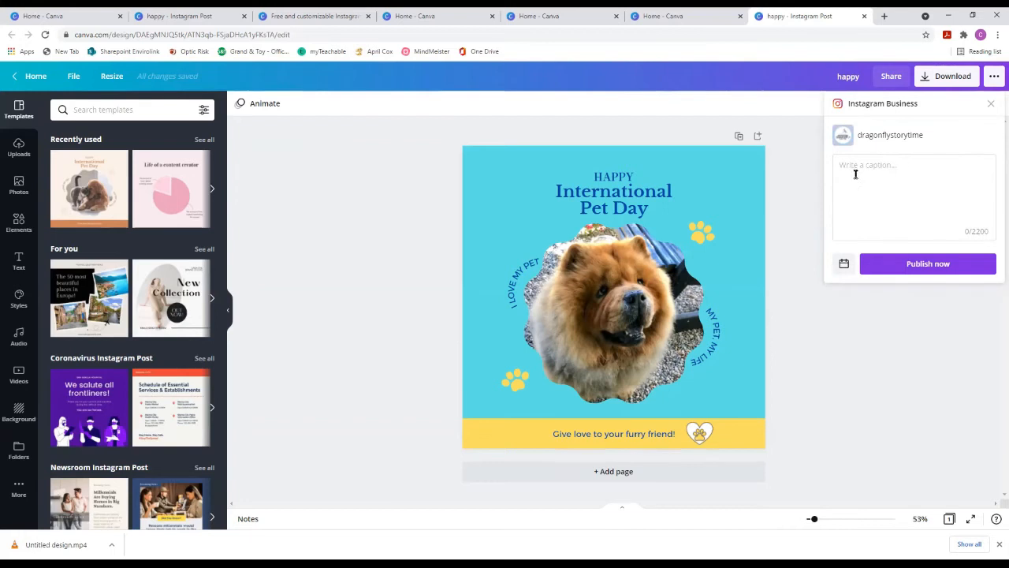
{"action": "left_click", "coordinate": [249, 519]}
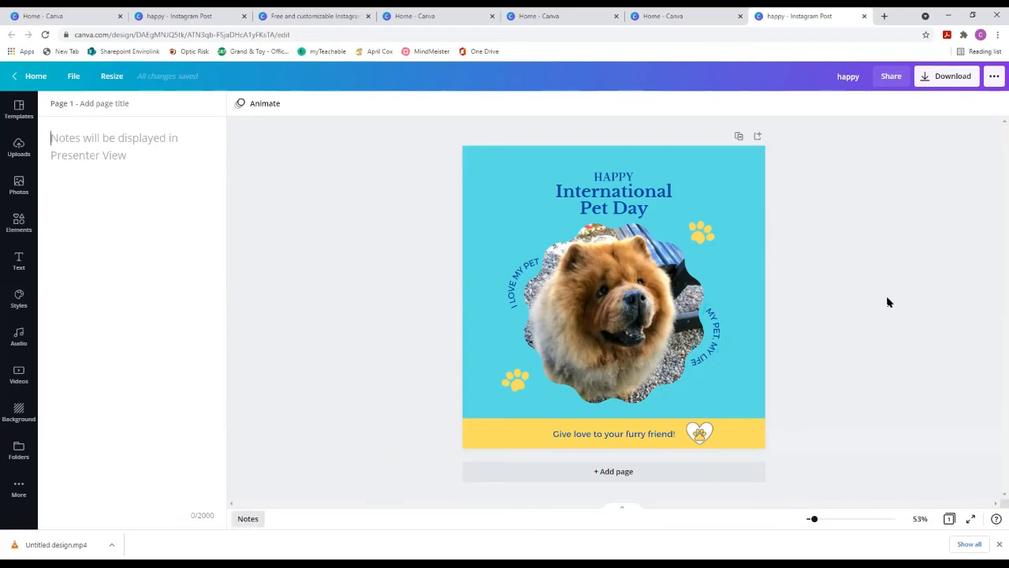
Return to the home page and look over the recent designs and the available design types.
{"action": "left_click", "coordinate": [14, 78]}
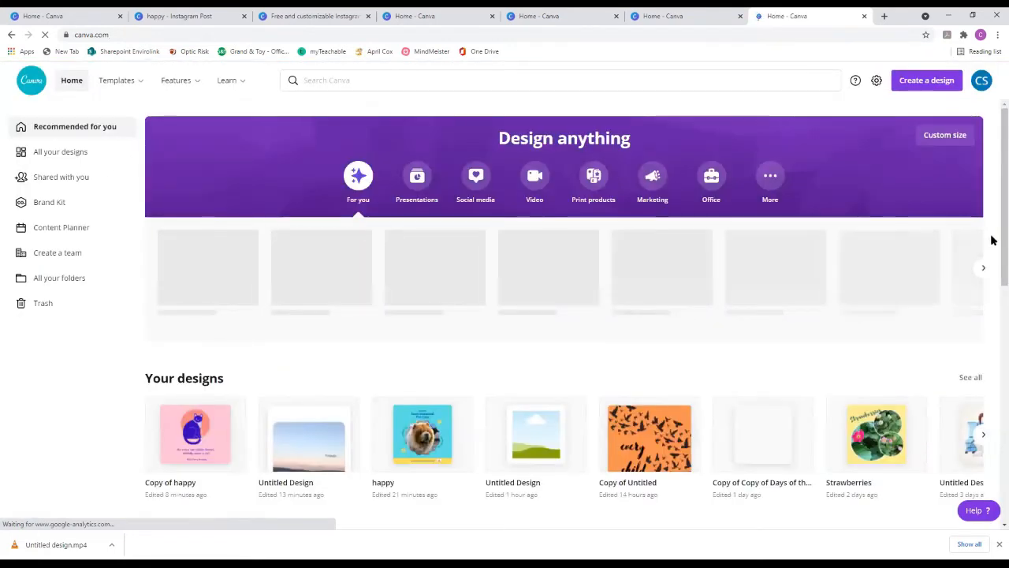
{"action": "scroll", "coordinate": [992, 284], "scroll_direction": "down", "scroll_amount": 2}
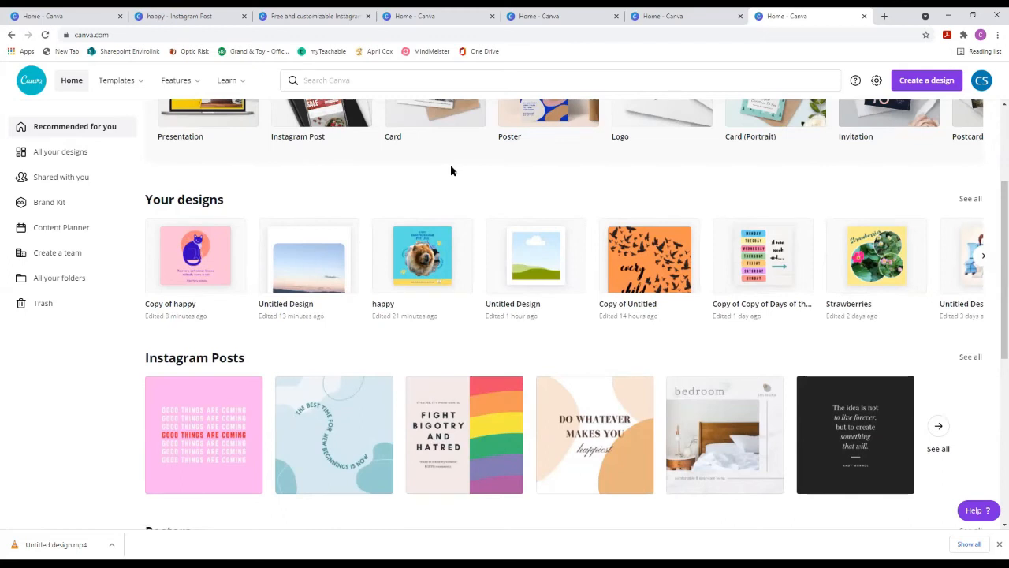
{"action": "scroll", "coordinate": [451, 170], "scroll_direction": "up", "scroll_amount": 2}
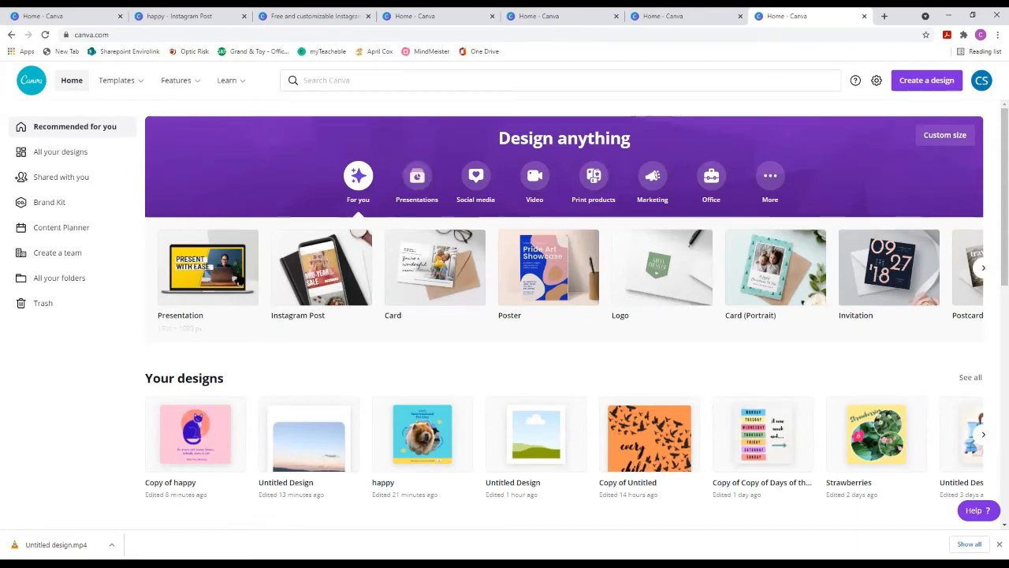
{"action": "left_click", "coordinate": [223, 286]}
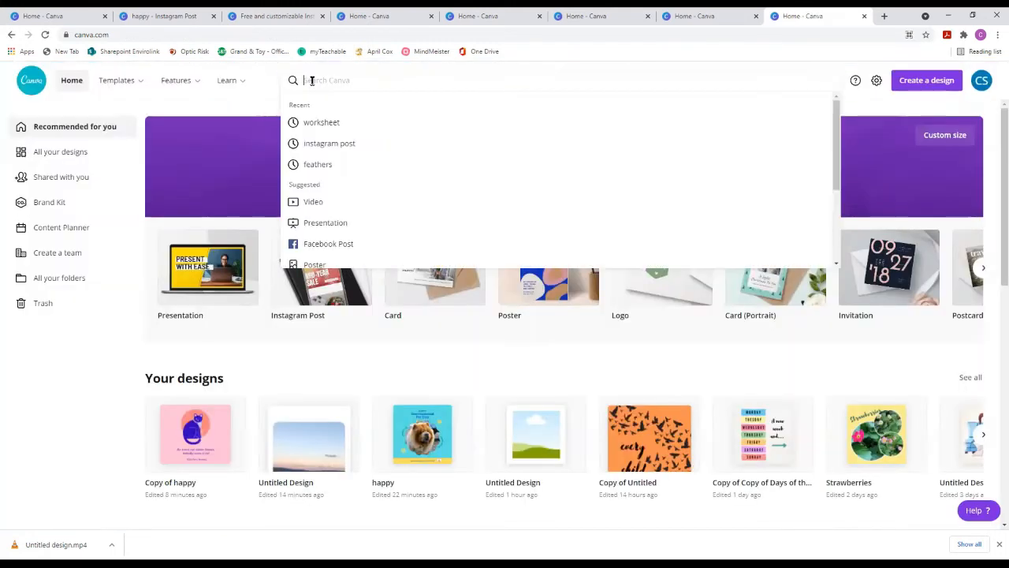
Search Canva for "book mock".
{"action": "type", "text": "book"}
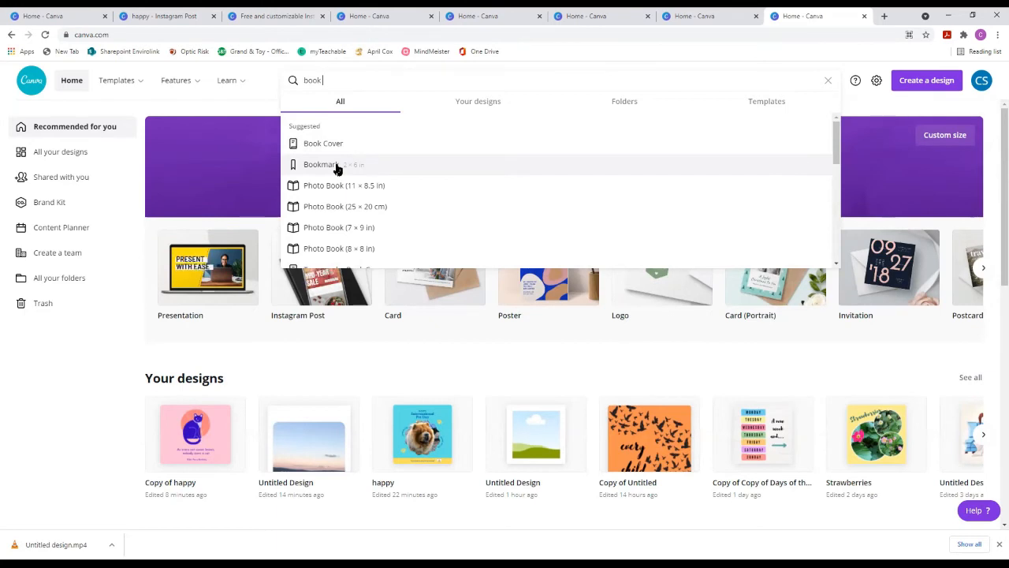
{"action": "type", "text": "moc"}
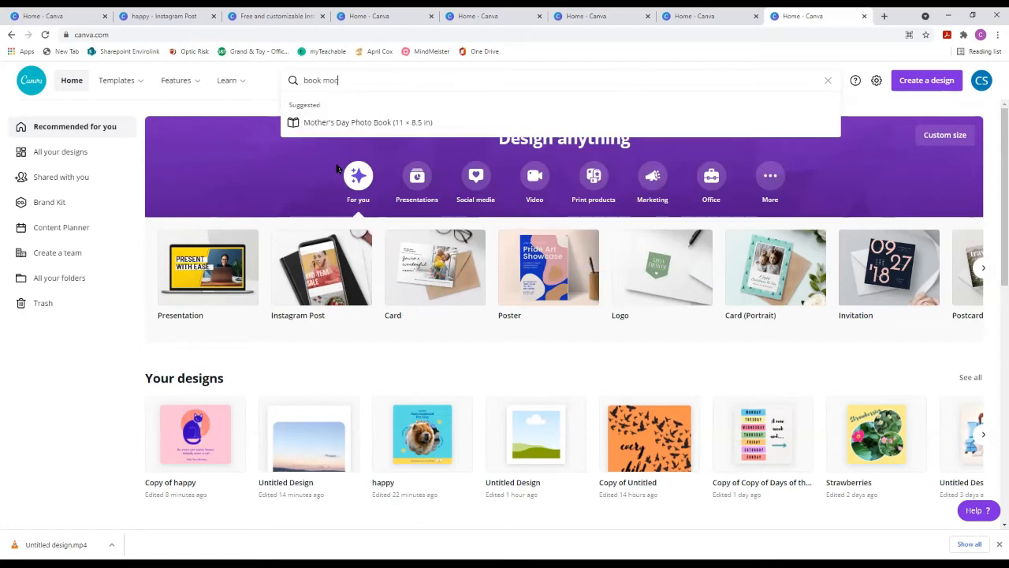
{"action": "type", "text": "k"}
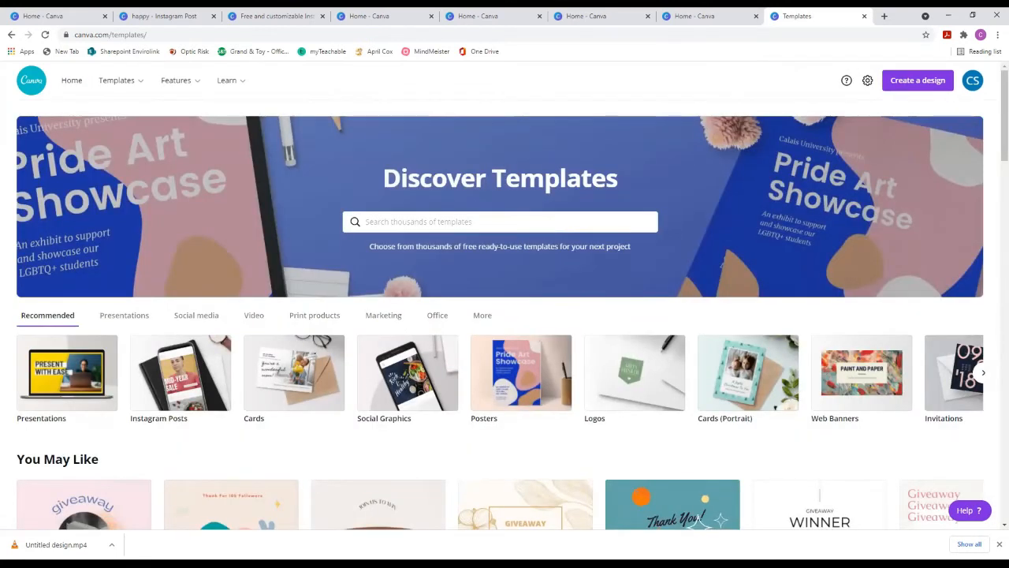
Look through the general template collection, open the Instagram post templates and create a blank Instagram post.
{"action": "scroll", "coordinate": [995, 155], "scroll_direction": "down", "scroll_amount": 3}
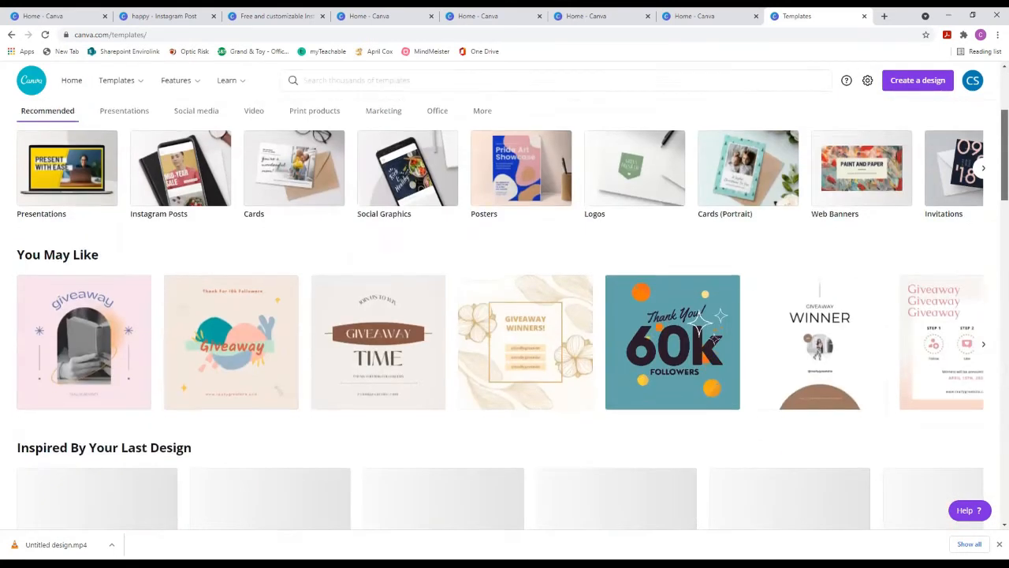
{"action": "scroll", "coordinate": [500, 314], "scroll_direction": "down", "scroll_amount": 3}
{"action": "scroll", "coordinate": [501, 314], "scroll_direction": "up", "scroll_amount": 1}
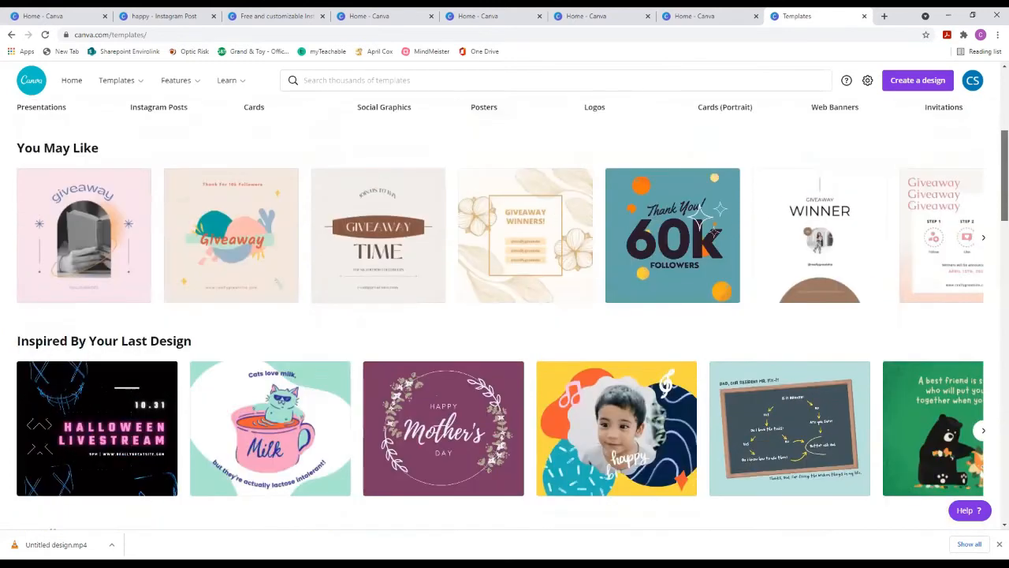
{"action": "scroll", "coordinate": [713, 231], "scroll_direction": "up", "scroll_amount": 4}
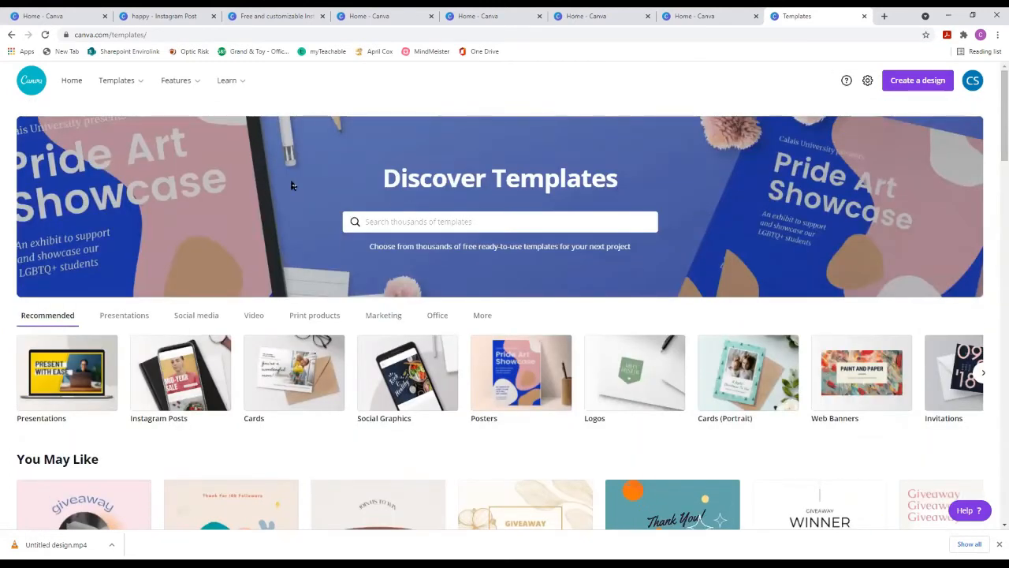
{"action": "mouse_move", "coordinate": [115, 82]}
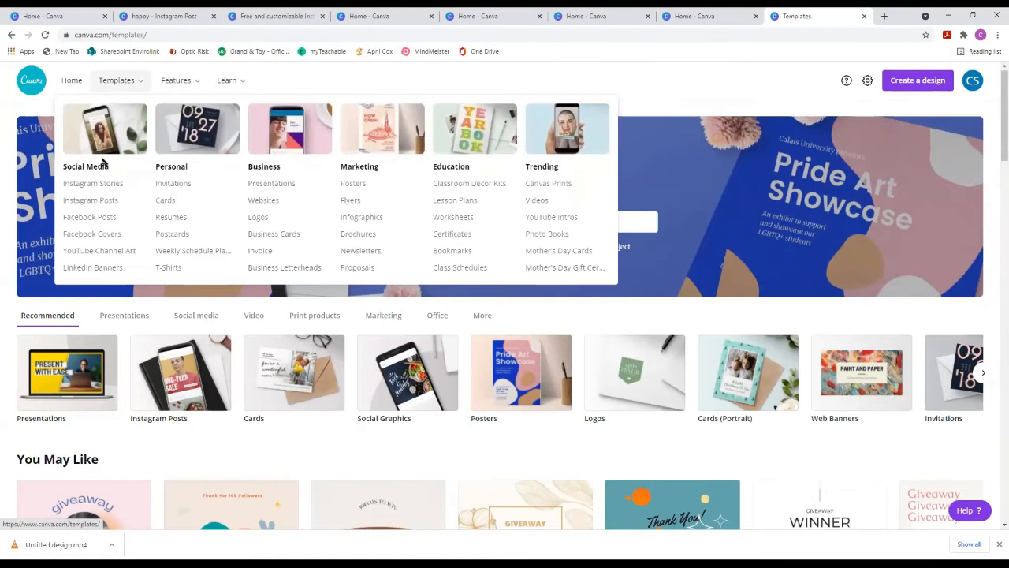
{"action": "left_click", "coordinate": [94, 207]}
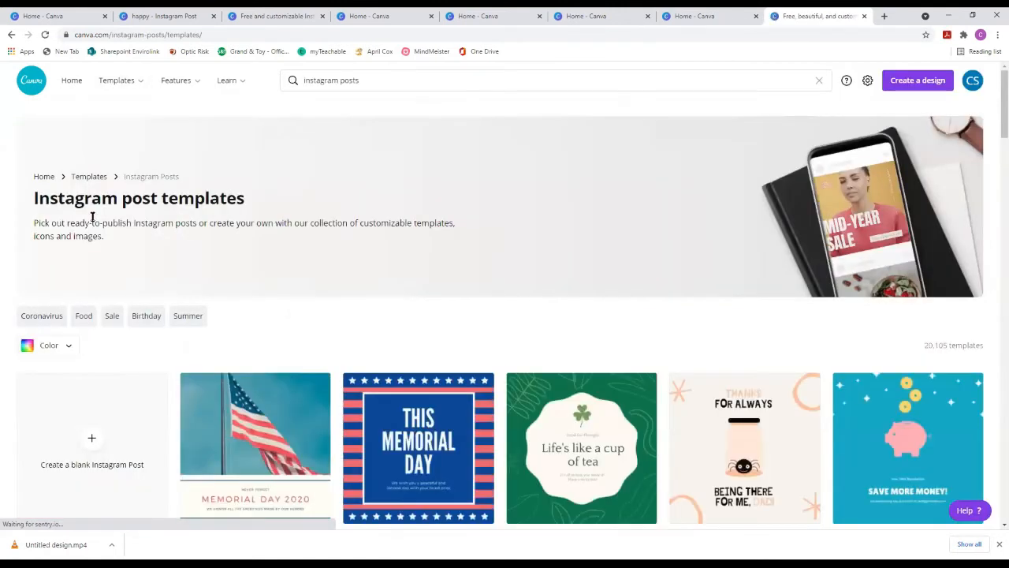
{"action": "left_click", "coordinate": [95, 438]}
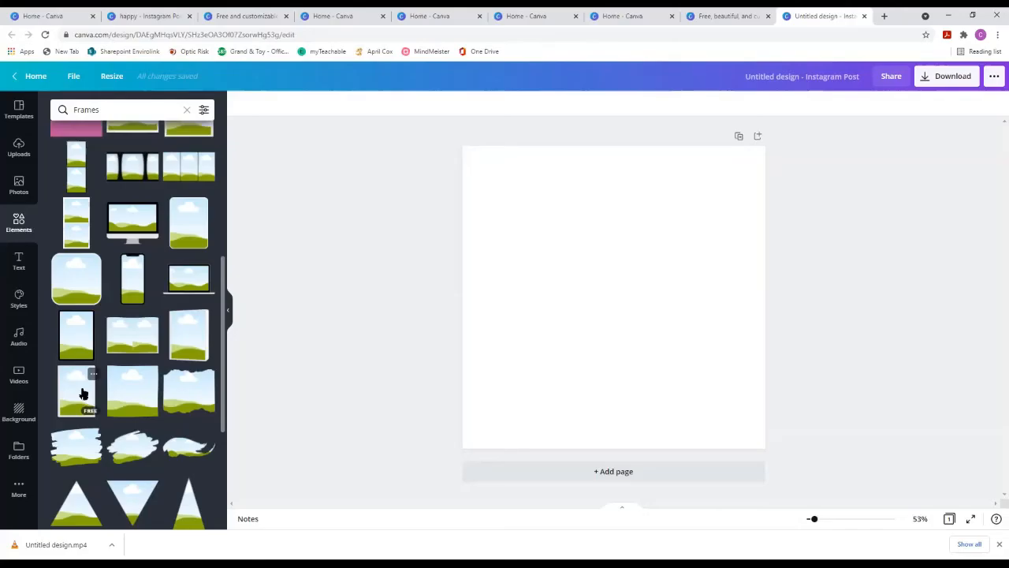
Add a portrait rectangular photo frame to the blank post and place the uploaded "Ally Loves Pajamas" cover image over it.
{"action": "left_click", "coordinate": [81, 390]}
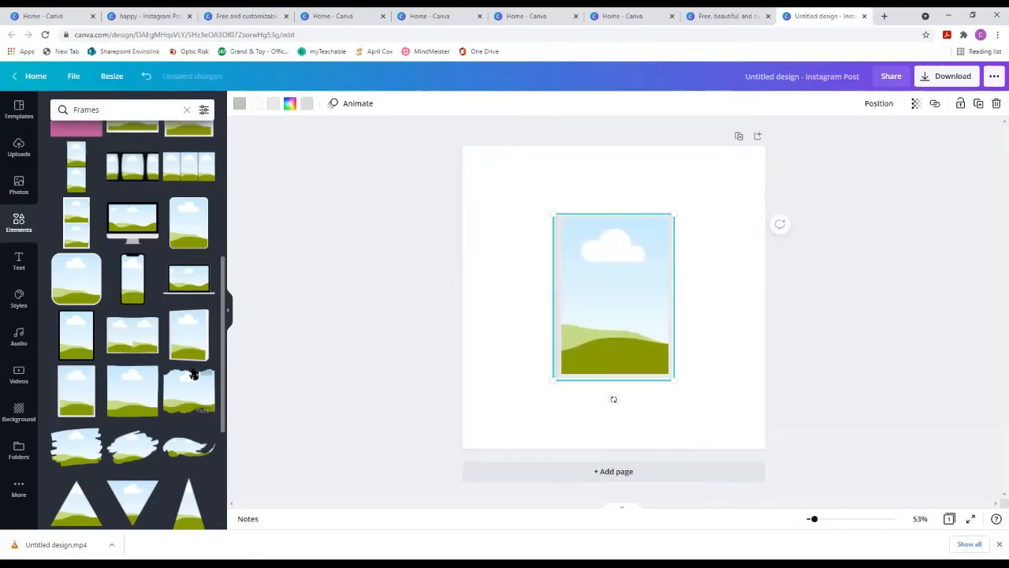
{"action": "left_click", "coordinate": [523, 291]}
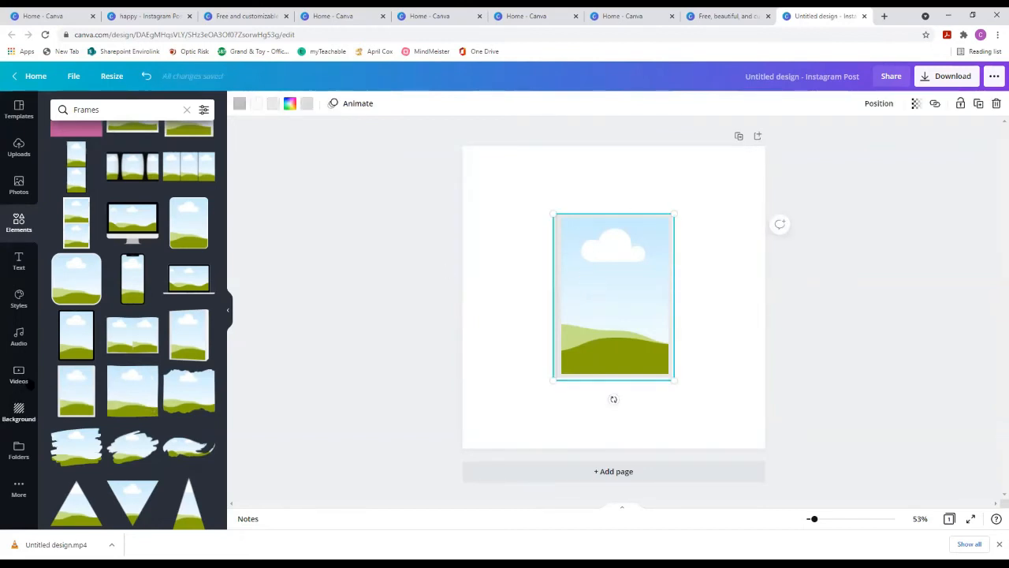
{"action": "left_click", "coordinate": [19, 148]}
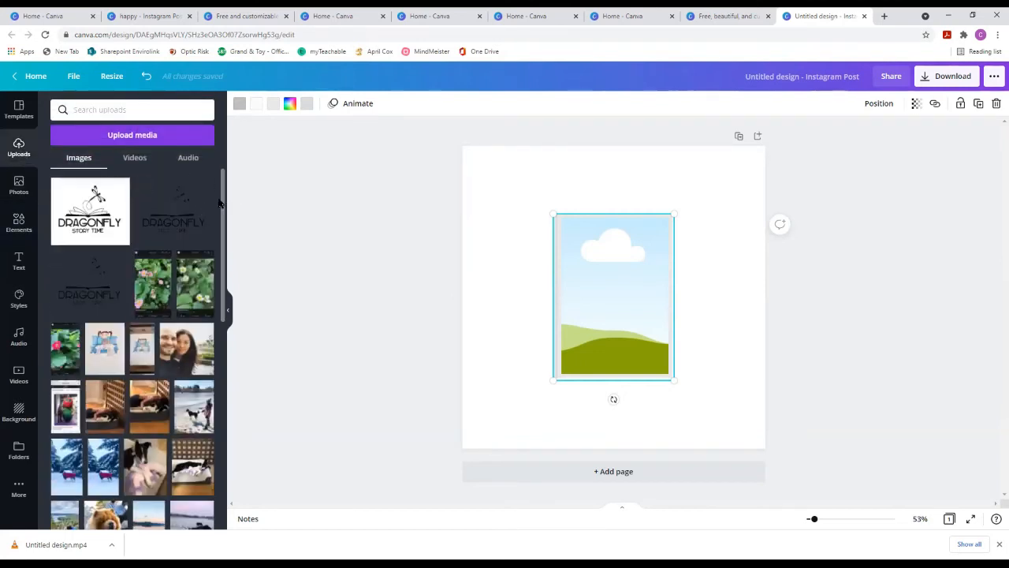
{"action": "scroll", "coordinate": [198, 392], "scroll_direction": "down", "scroll_amount": 3}
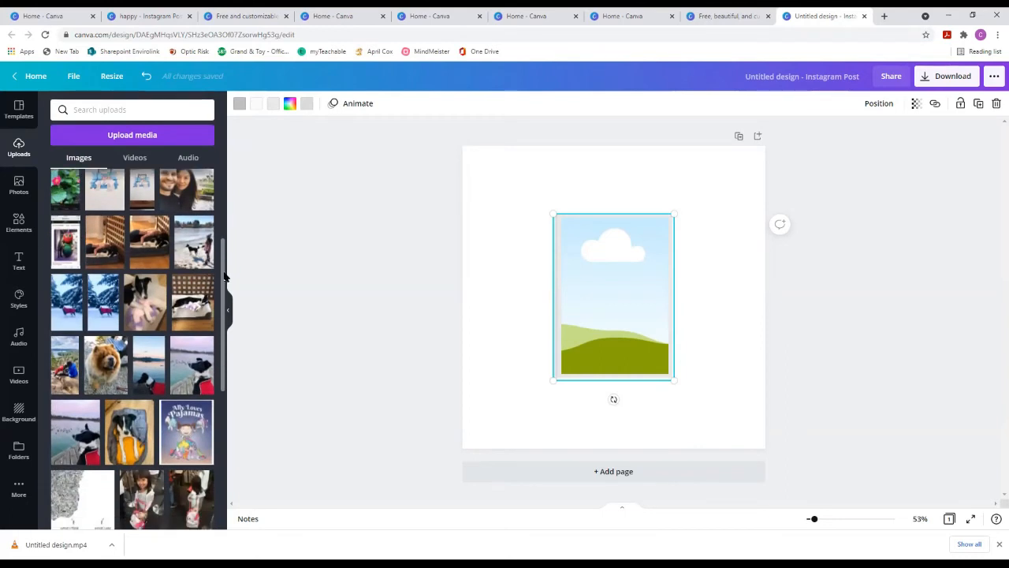
{"action": "left_click_drag", "start_coordinate": [197, 392], "coordinate": [569, 309]}
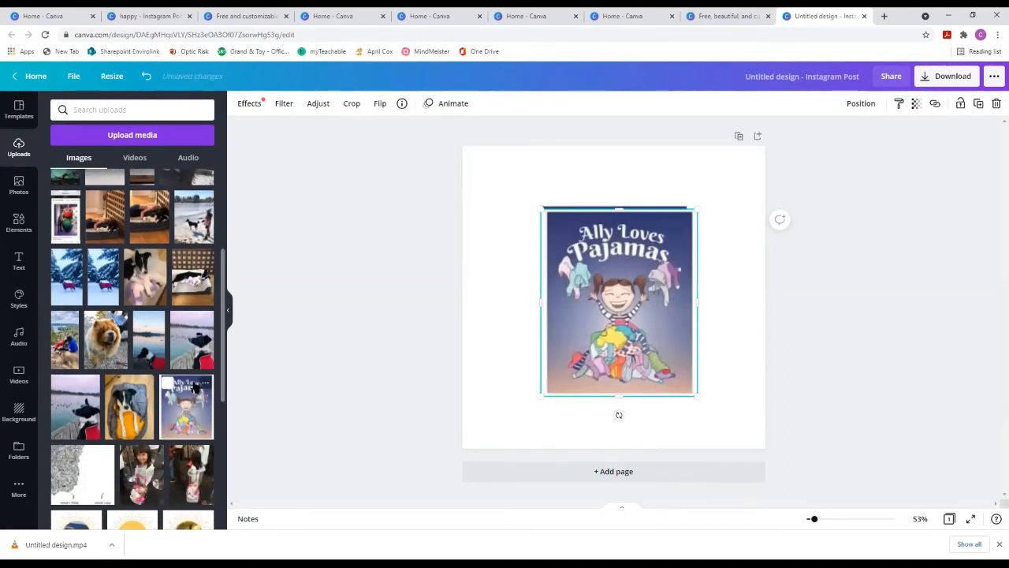
Start a custom colour for the post's yellow background and lighten it to pale warm yellow #F8E8AF.
{"action": "left_click", "coordinate": [731, 249]}
{"action": "left_click", "coordinate": [661, 250]}
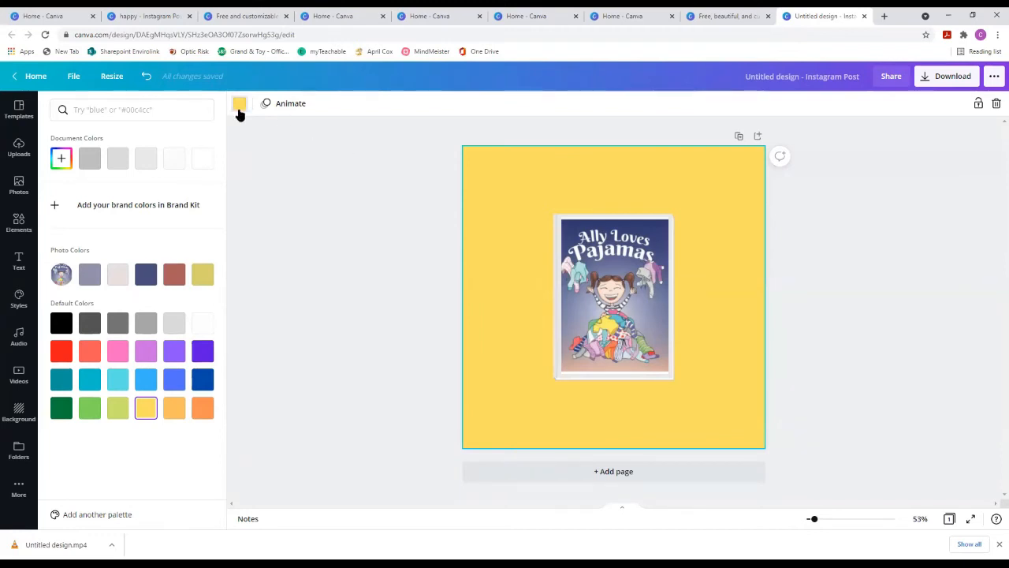
{"action": "left_click", "coordinate": [61, 160]}
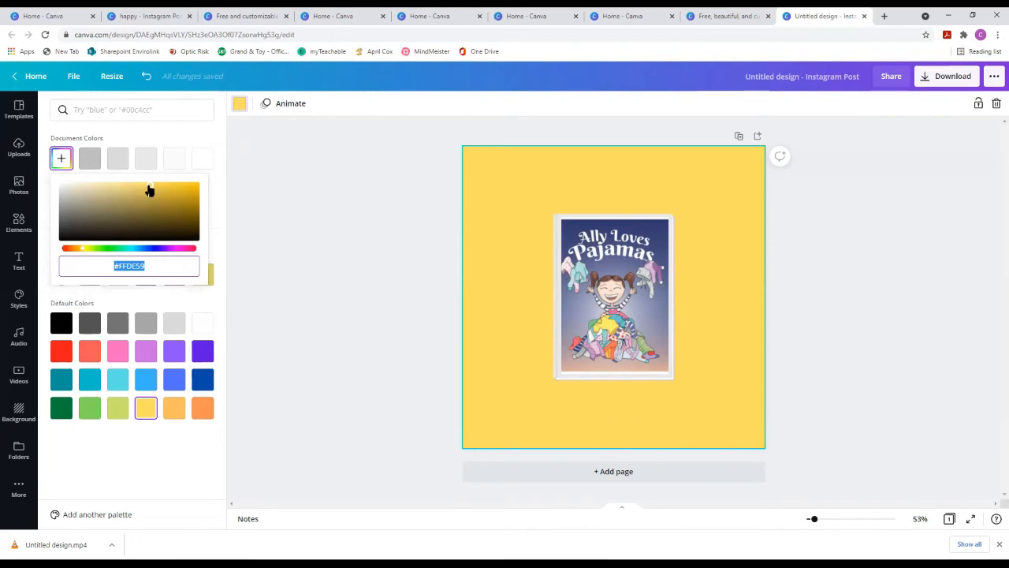
{"action": "left_click_drag", "start_coordinate": [150, 191], "coordinate": [117, 188]}
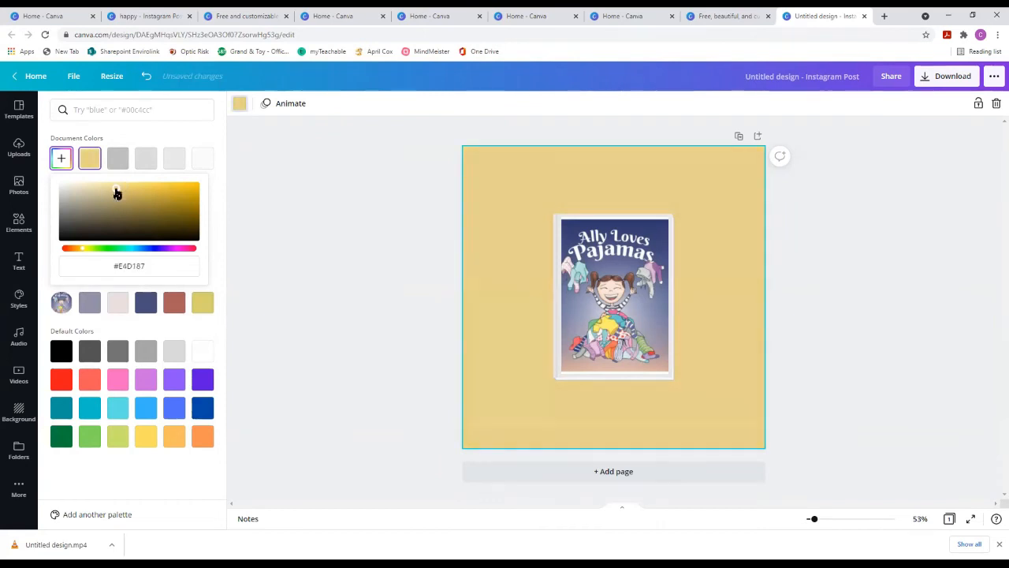
{"action": "mouse_move", "coordinate": [82, 252]}
{"action": "left_mouse_down"}
{"action": "mouse_move", "coordinate": [121, 251]}
{"action": "mouse_move", "coordinate": [81, 250]}
{"action": "left_mouse_up"}
{"action": "left_click", "coordinate": [101, 189]}
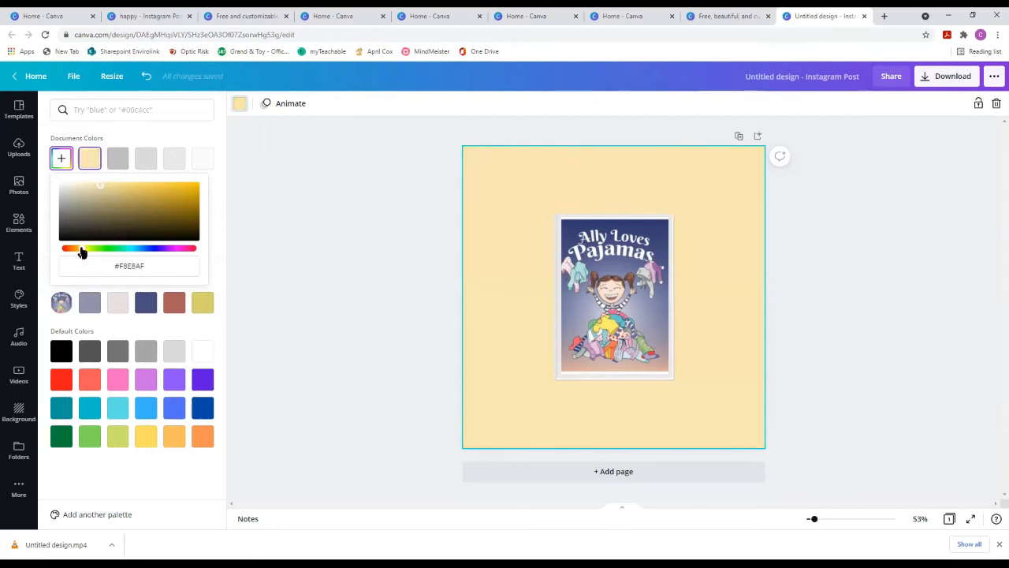
Shift the background's custom colour to a lemon hue and try pale and bright shades, ending on a soft yellow.
{"action": "left_click_drag", "start_coordinate": [83, 252], "coordinate": [88, 253]}
{"action": "left_click", "coordinate": [93, 190]}
{"action": "left_click", "coordinate": [88, 186]}
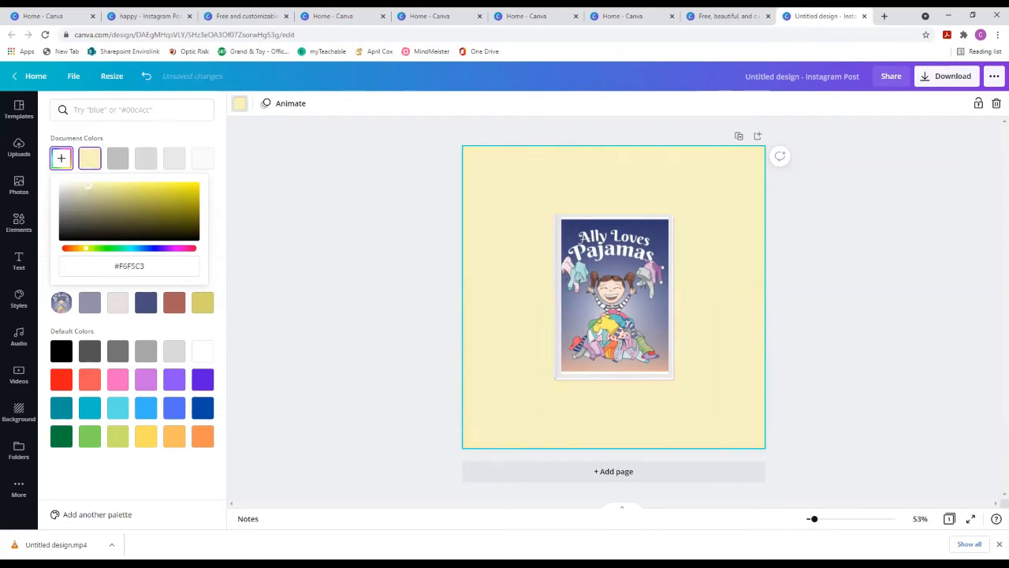
{"action": "left_click", "coordinate": [180, 185]}
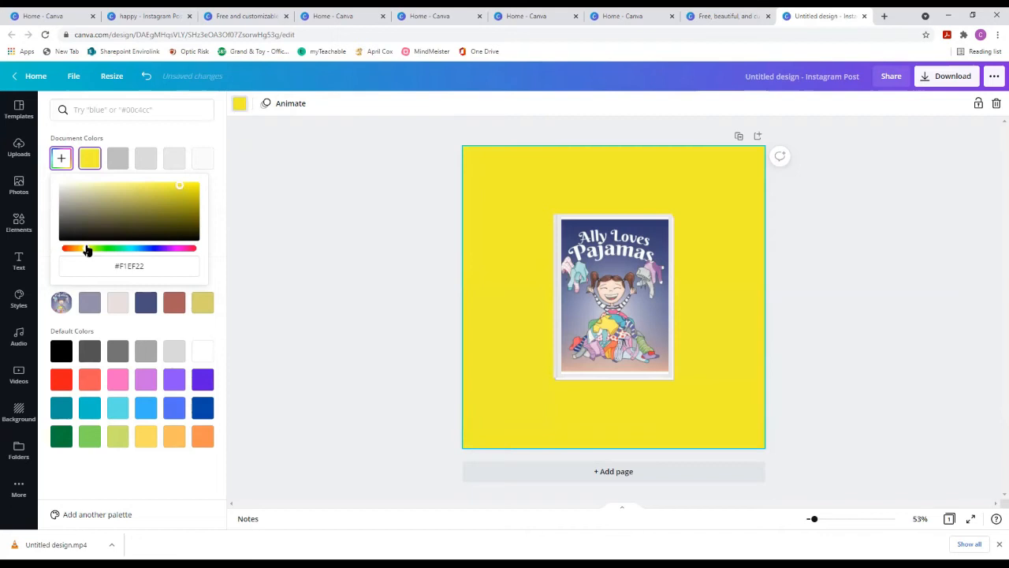
{"action": "left_click", "coordinate": [151, 188]}
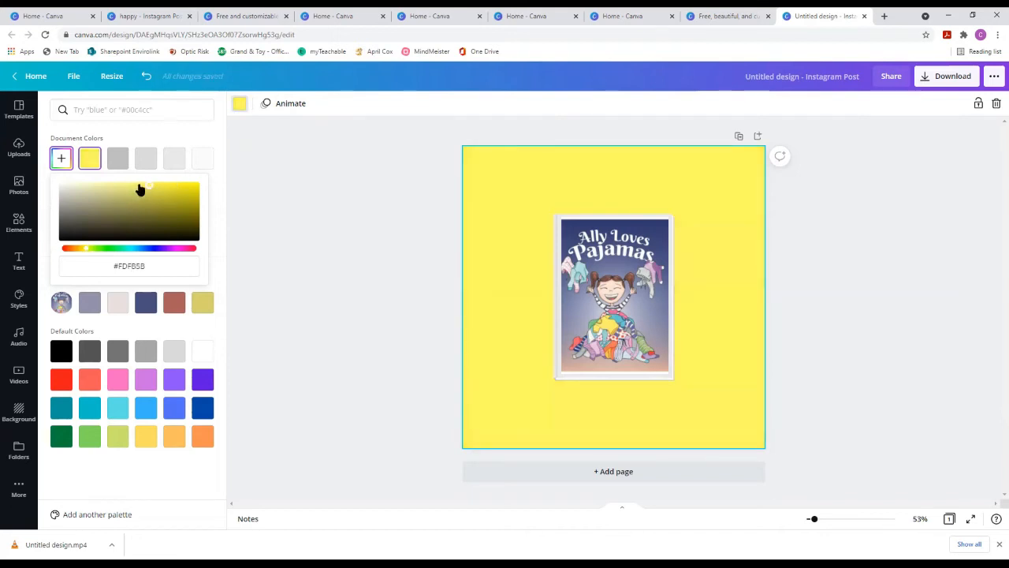
{"action": "left_click", "coordinate": [132, 186]}
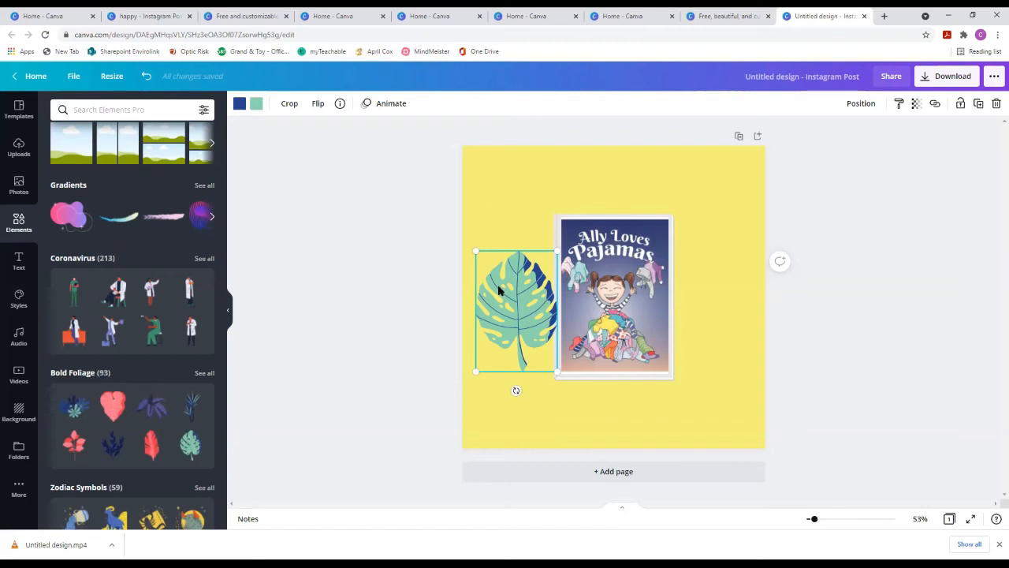
Try mint green, bright green, dark blue and dark teal as the leaf graphic's accent colour.
{"action": "left_click", "coordinate": [240, 106]}
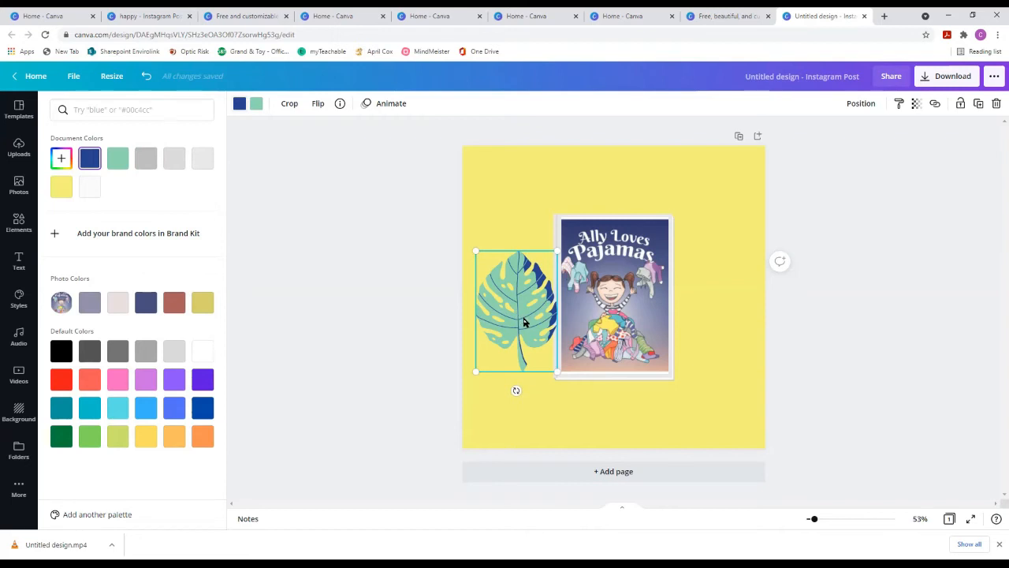
{"action": "left_click", "coordinate": [118, 162]}
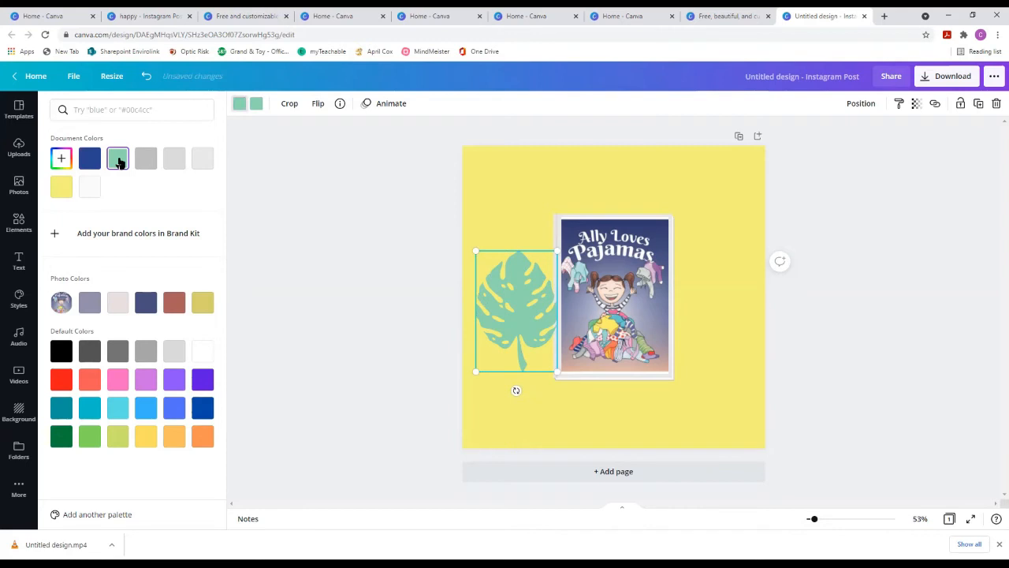
{"action": "left_click", "coordinate": [61, 157]}
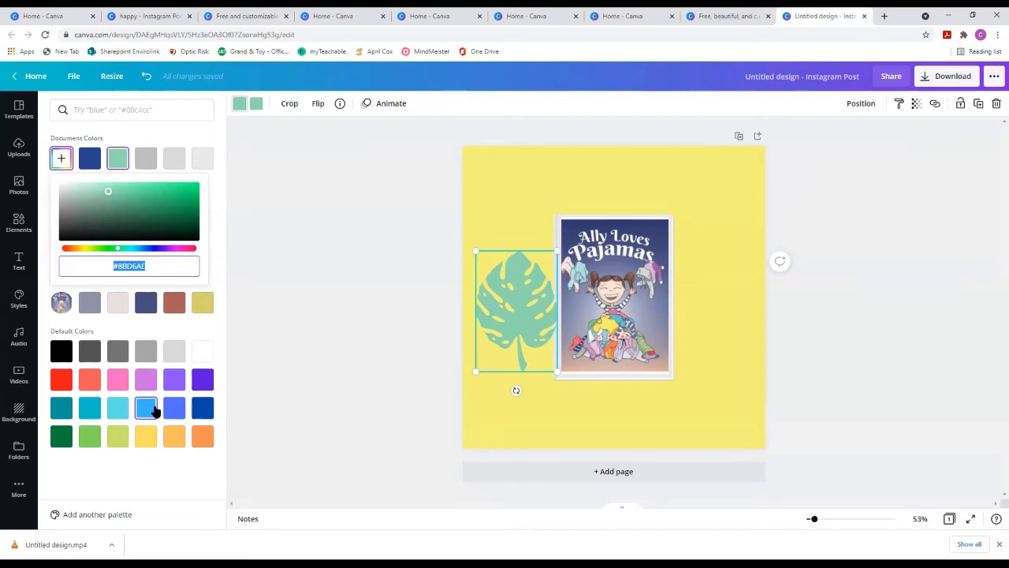
{"action": "left_click", "coordinate": [88, 444]}
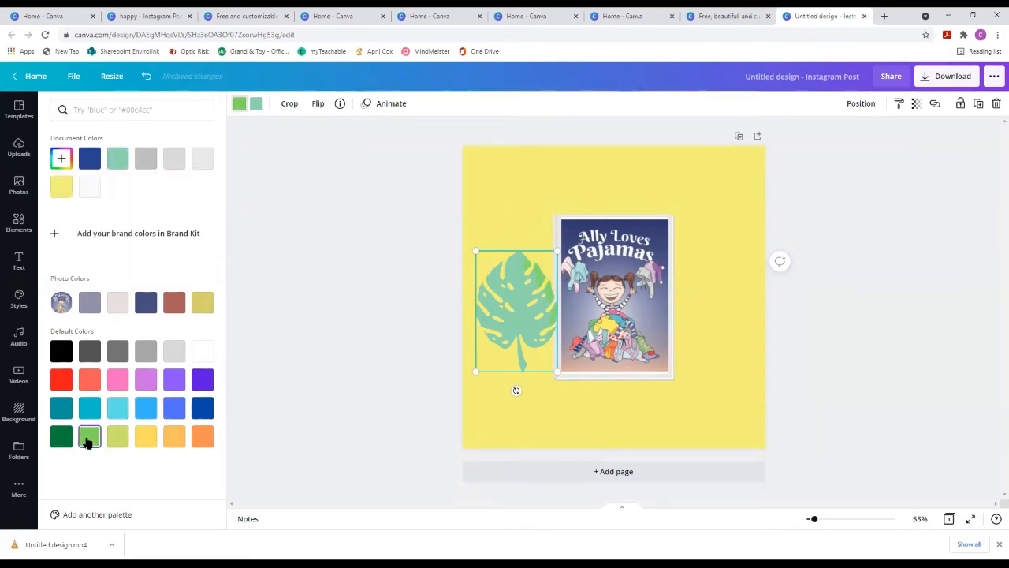
{"action": "left_click", "coordinate": [93, 160]}
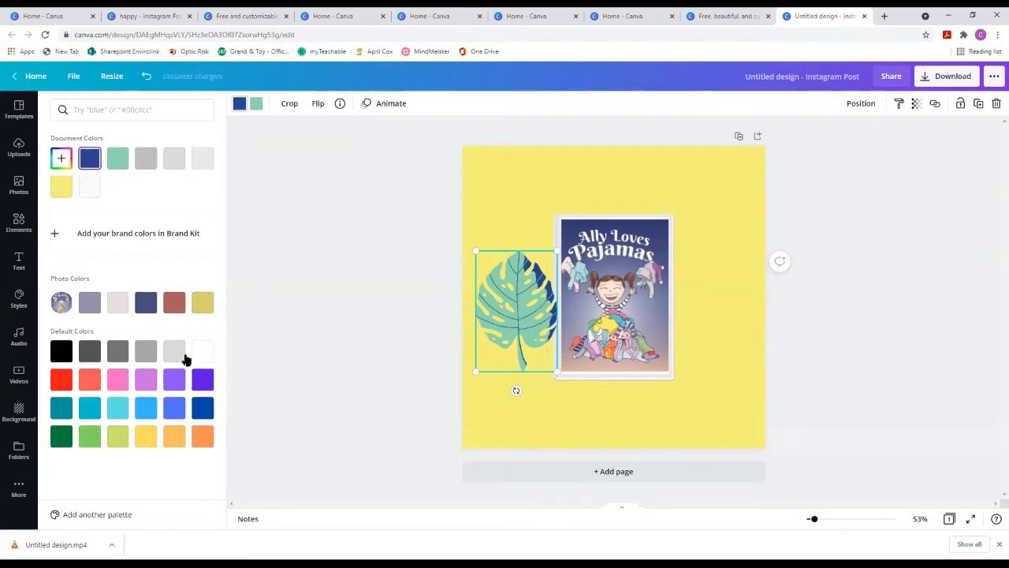
{"action": "left_click", "coordinate": [61, 407]}
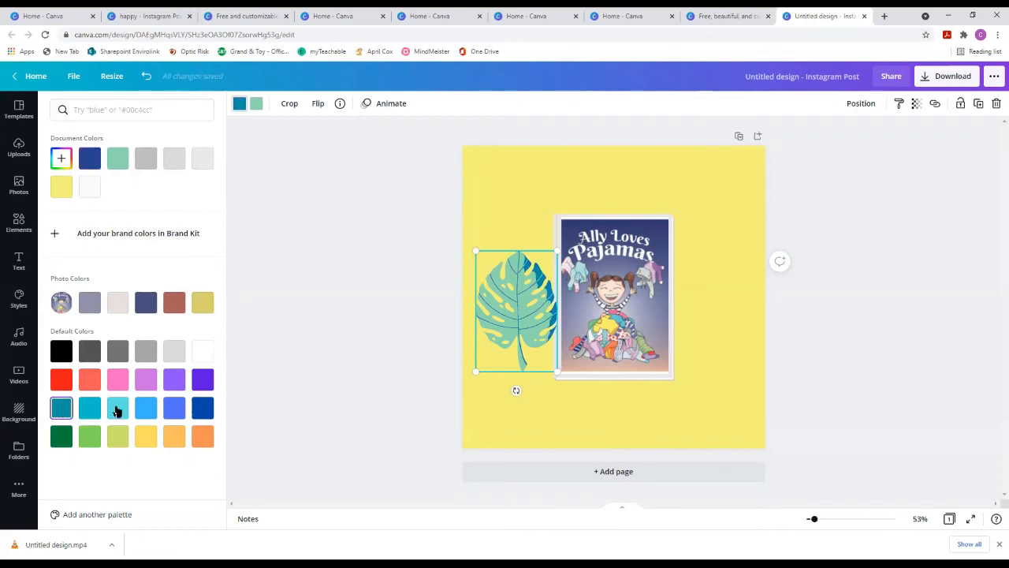
{"action": "left_click", "coordinate": [302, 289]}
{"action": "left_click", "coordinate": [542, 191]}
{"action": "left_click", "coordinate": [521, 271]}
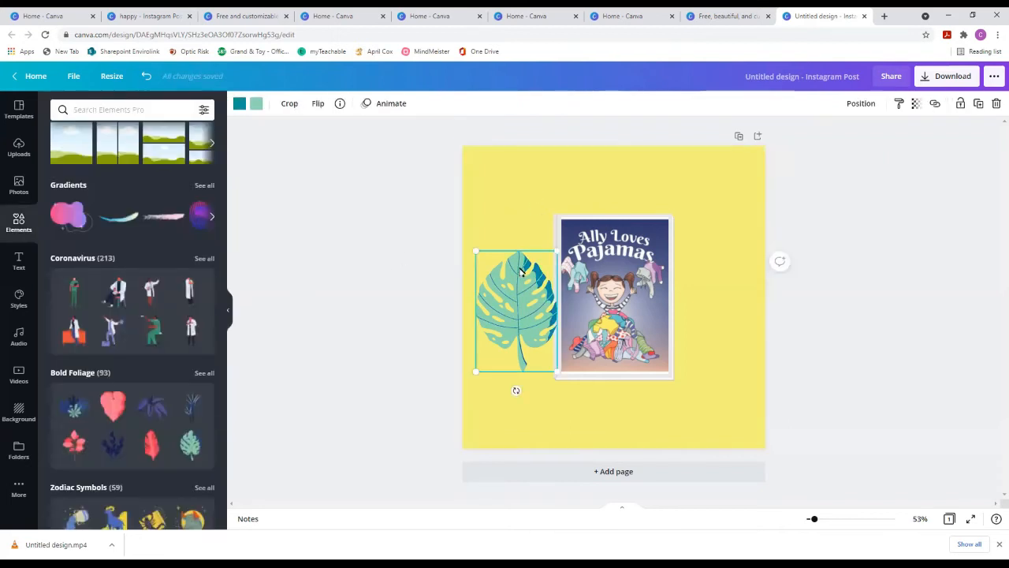
Open the Brand Kit and add the near-black colour #070707 to the untitled palette.
{"action": "left_click", "coordinate": [239, 105]}
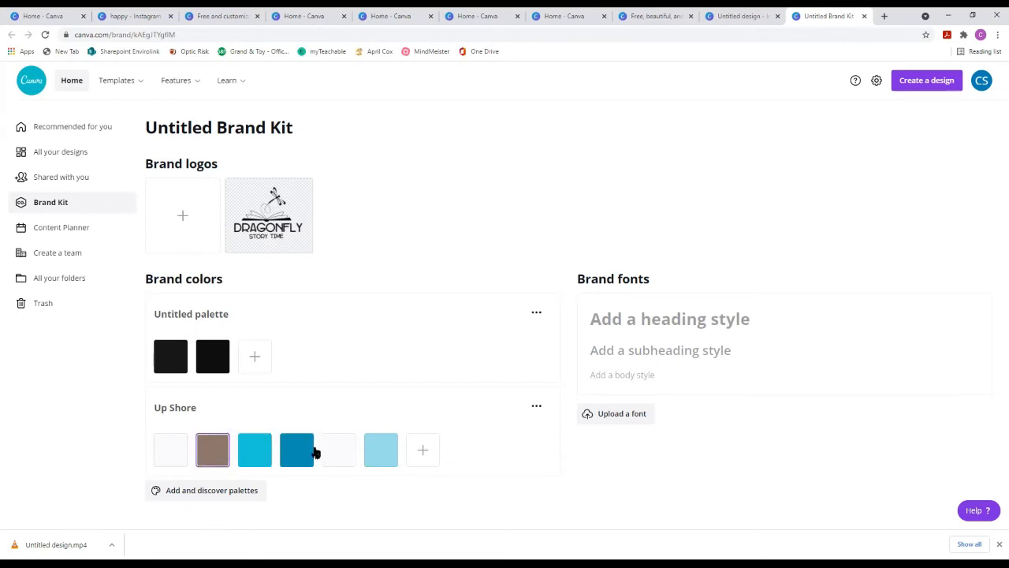
{"action": "left_click", "coordinate": [263, 363]}
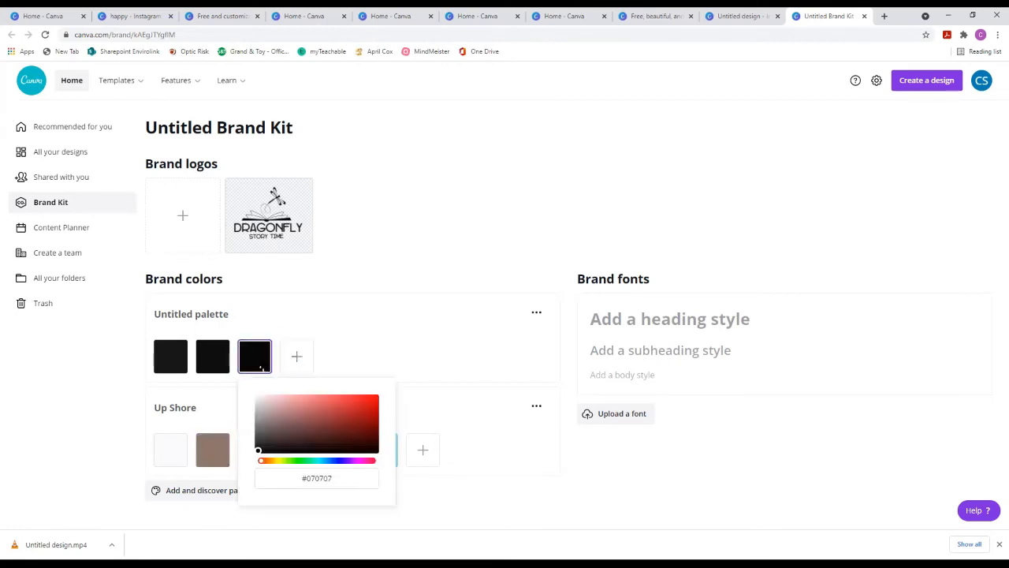
{"action": "left_click", "coordinate": [362, 332]}
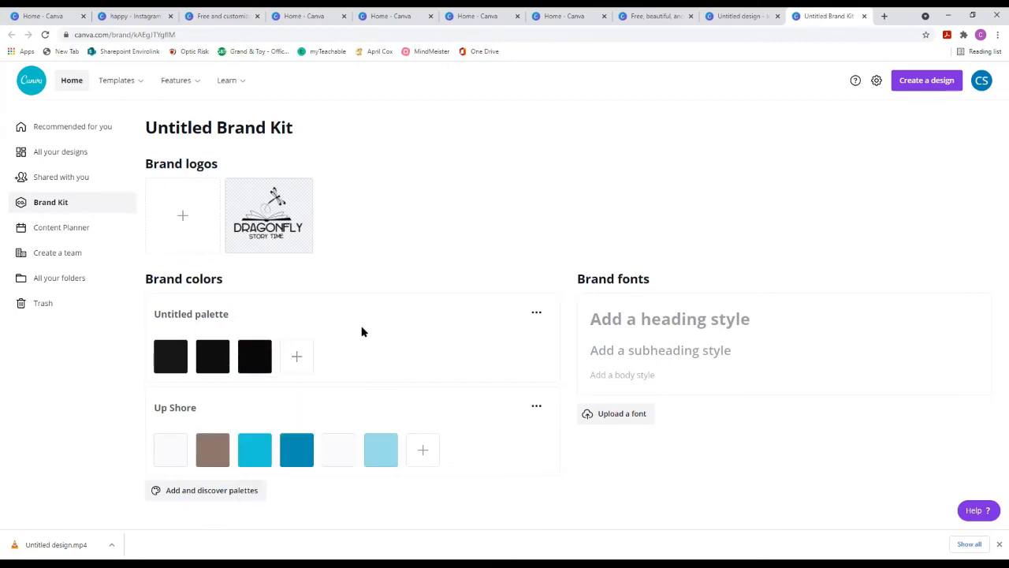
Add the "In the Blue" palette to the brand colors and extend it with black #000000.
{"action": "left_click", "coordinate": [191, 493]}
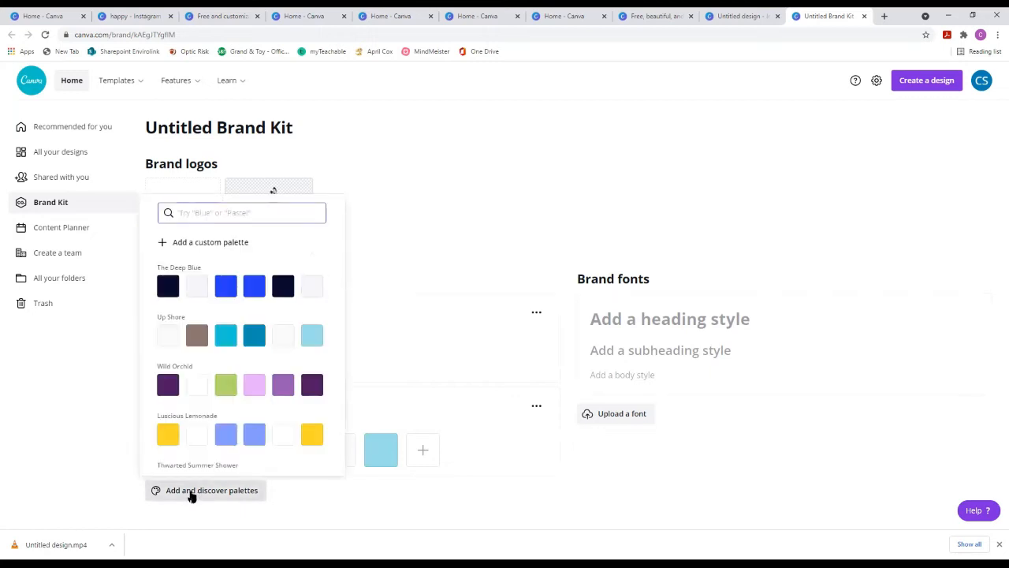
{"action": "left_click_drag", "start_coordinate": [330, 340], "coordinate": [336, 502]}
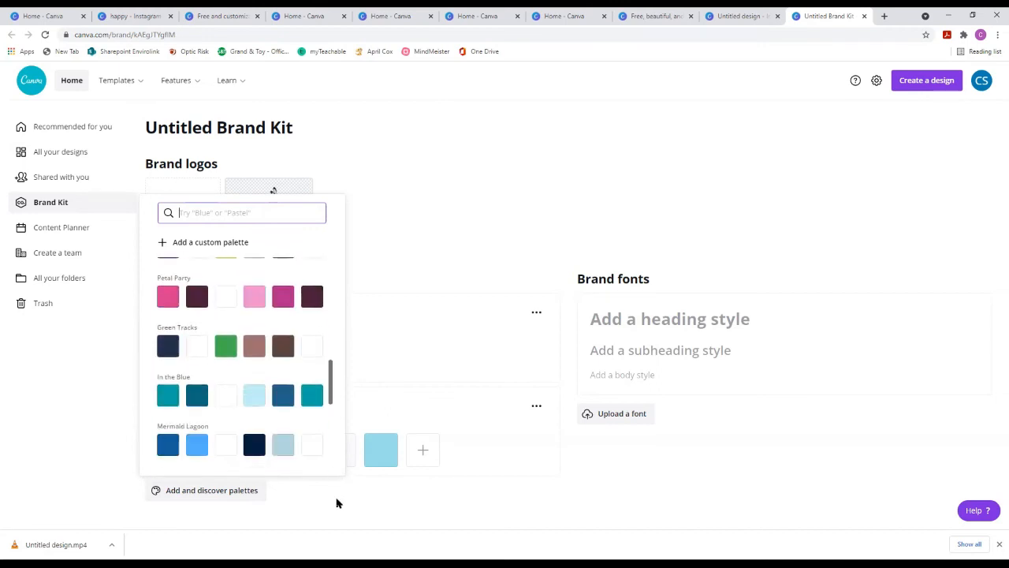
{"action": "left_click", "coordinate": [256, 404]}
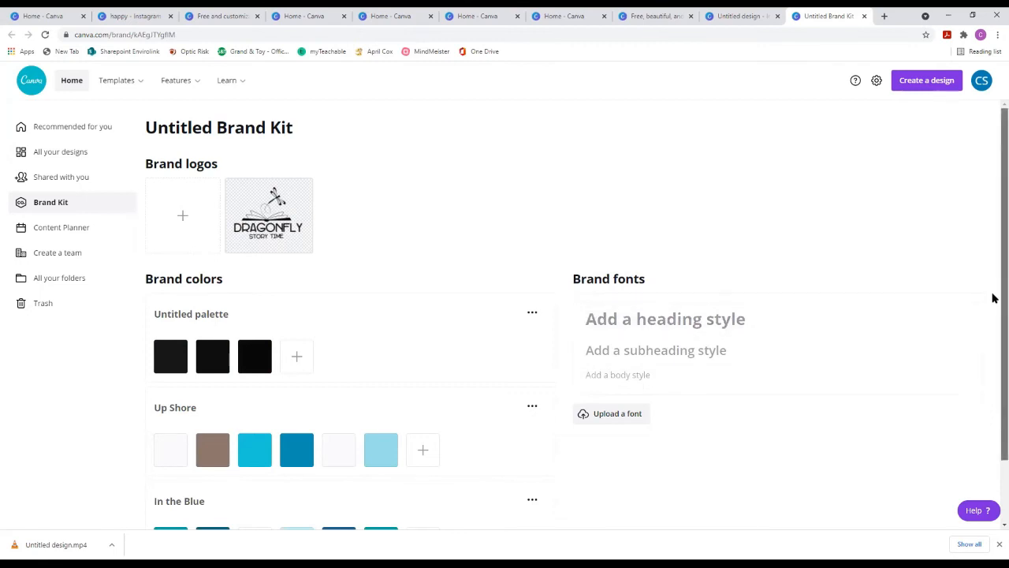
{"action": "scroll", "coordinate": [993, 296], "scroll_direction": "down", "scroll_amount": 1}
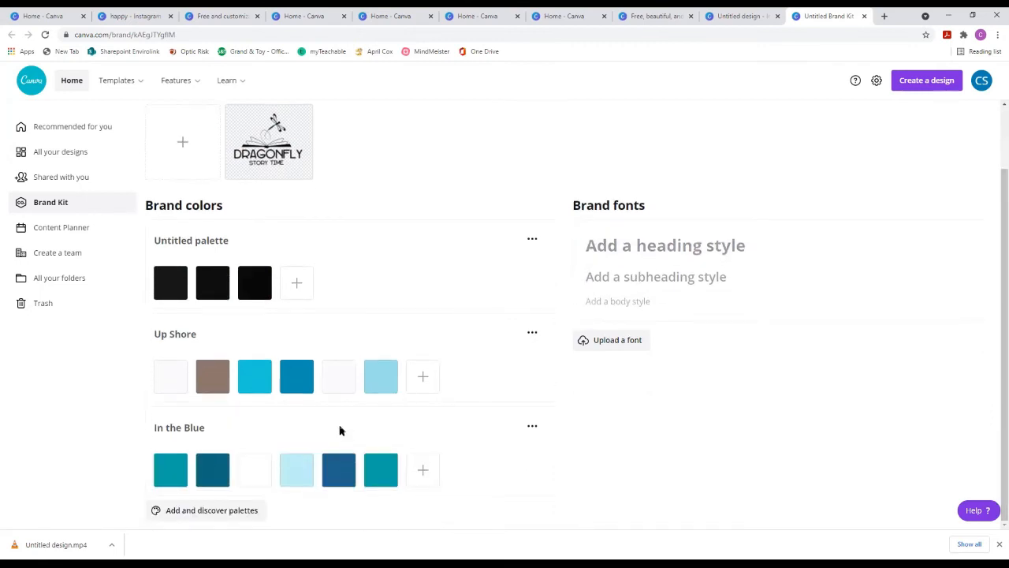
{"action": "left_click", "coordinate": [423, 470]}
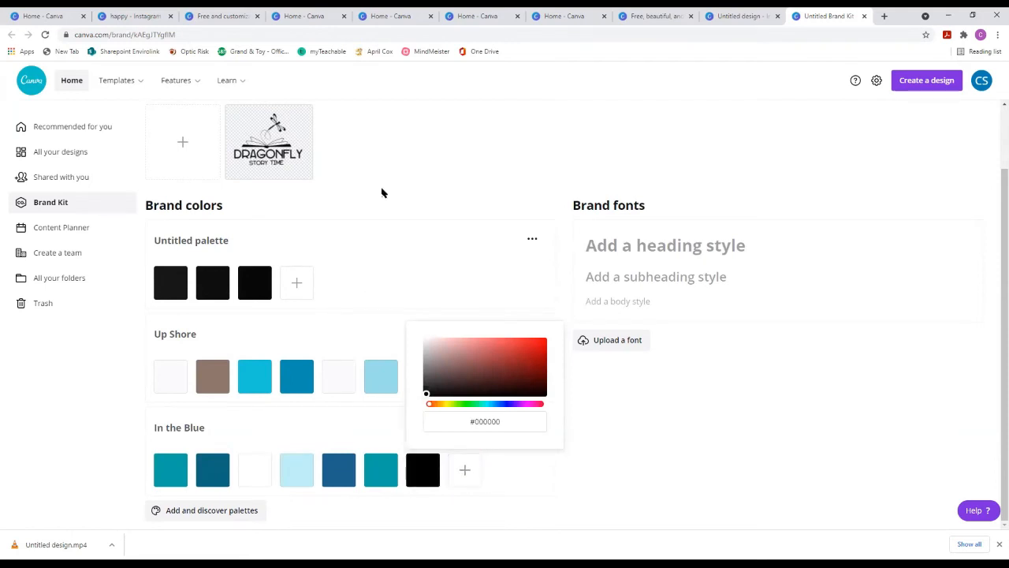
{"action": "left_click", "coordinate": [389, 139]}
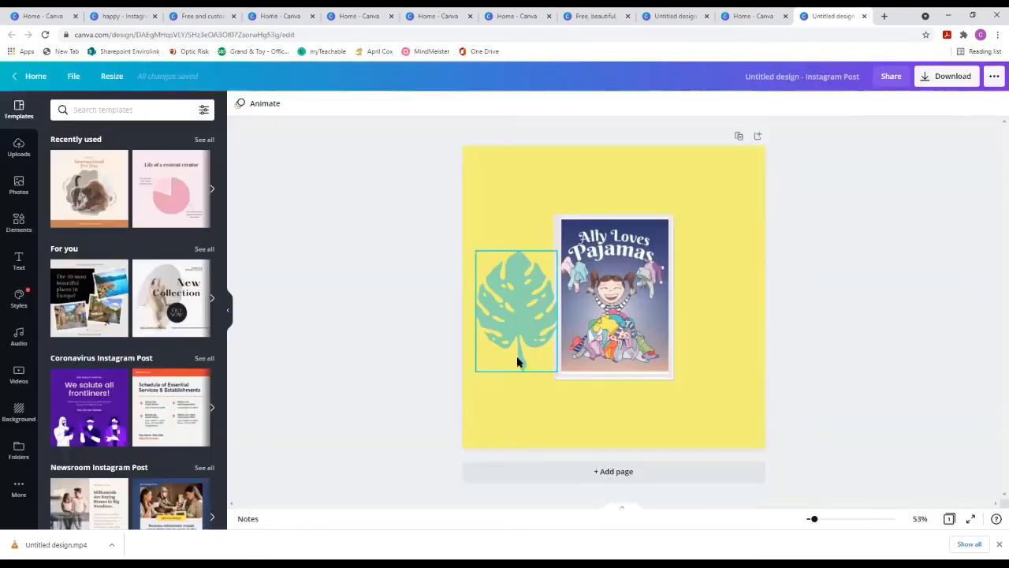
Show the brand palettes for the leaf graphic's second colour in the Instagram post and delete the leaf.
{"action": "left_click", "coordinate": [516, 355]}
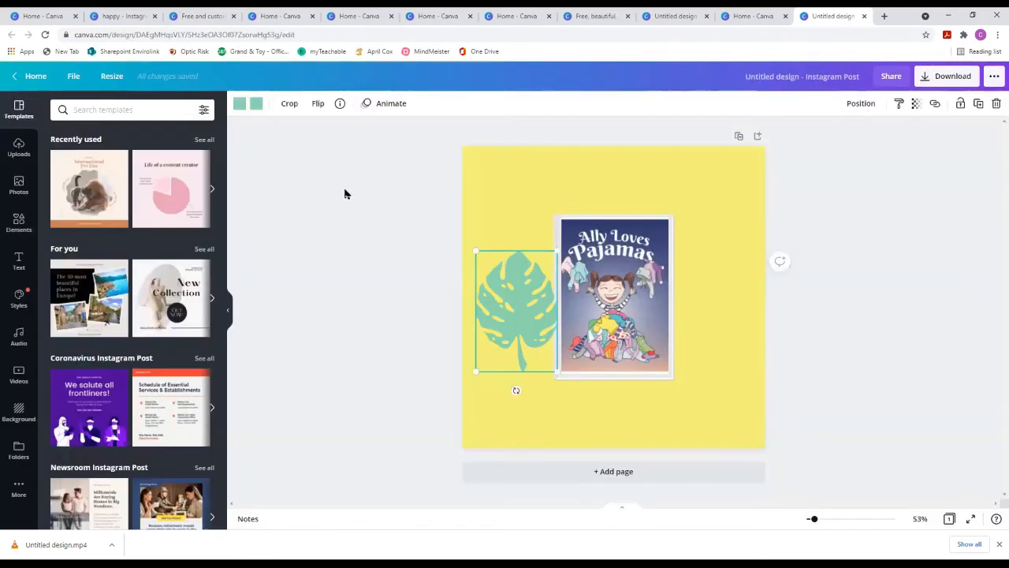
{"action": "left_click", "coordinate": [258, 109]}
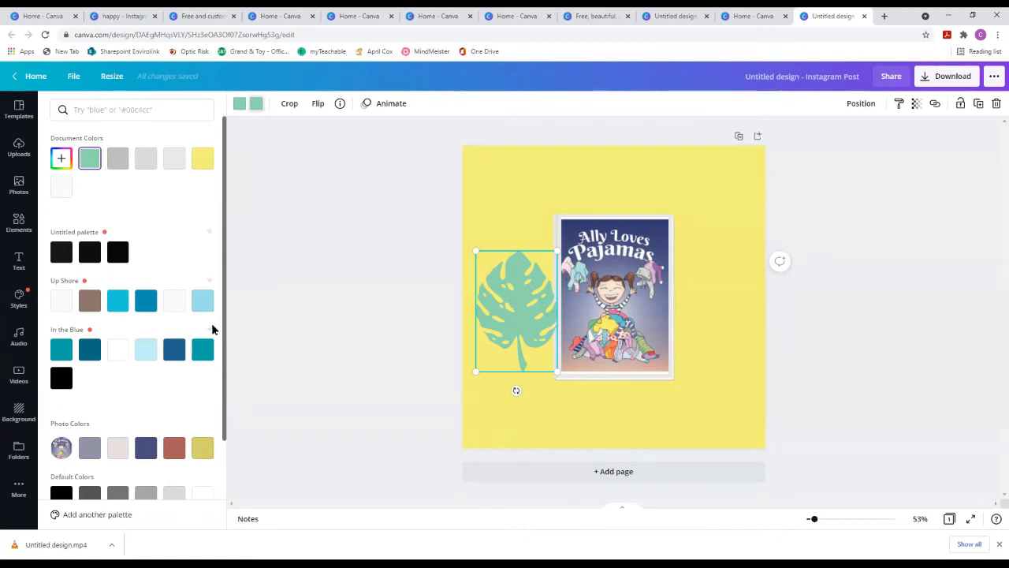
{"action": "key", "text": "Delete"}
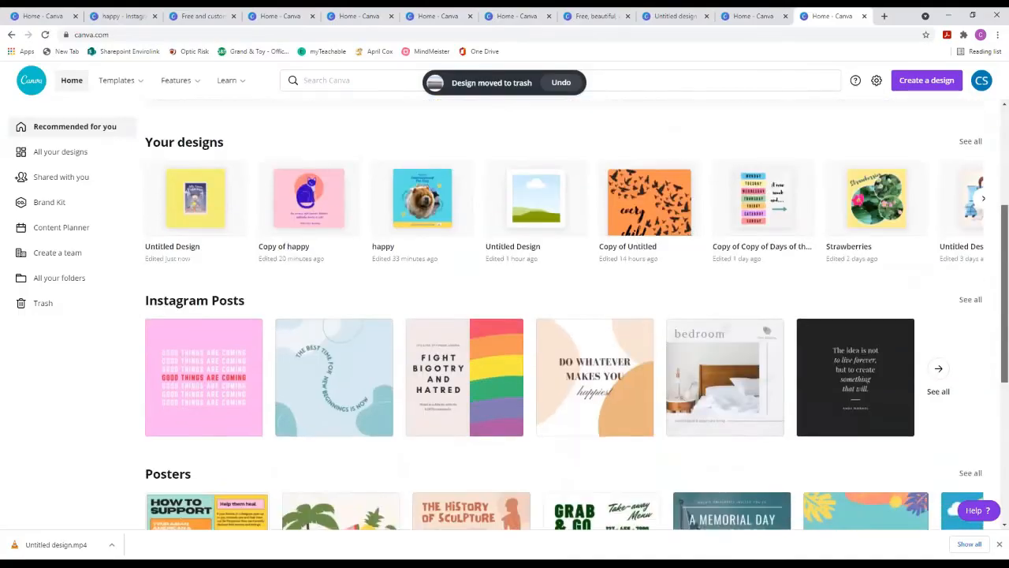
Reopen the yellow book cover post from the recent designs and delete the cover image and its frame.
{"action": "scroll", "coordinate": [648, 218], "scroll_direction": "up", "scroll_amount": 3}
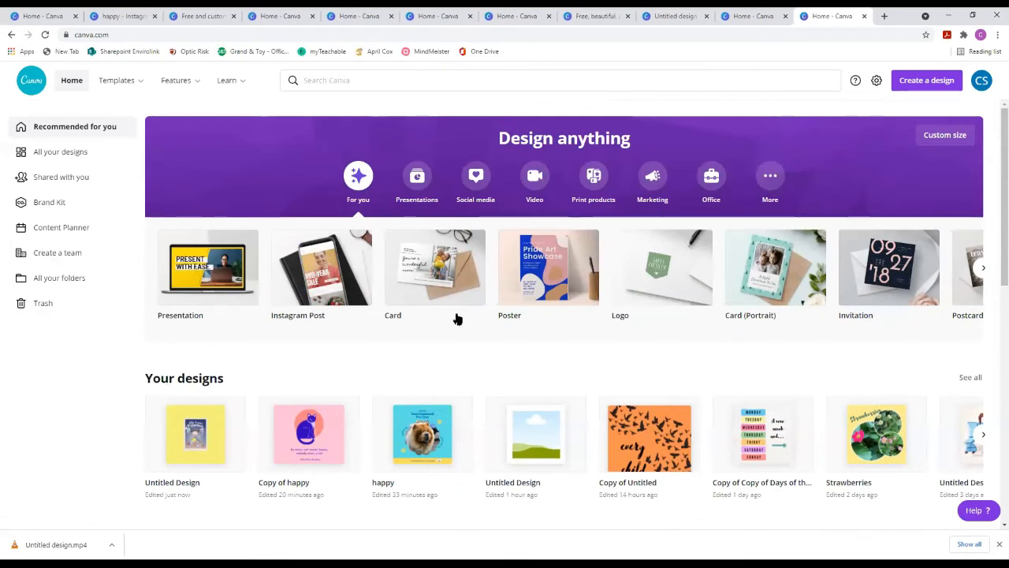
{"action": "left_click", "coordinate": [217, 444]}
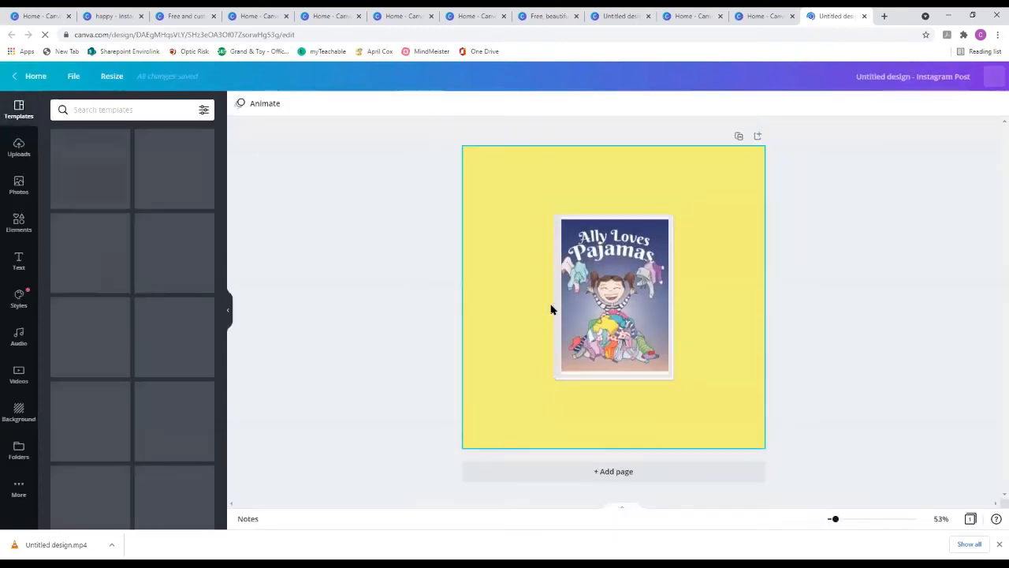
{"action": "left_click", "coordinate": [630, 330]}
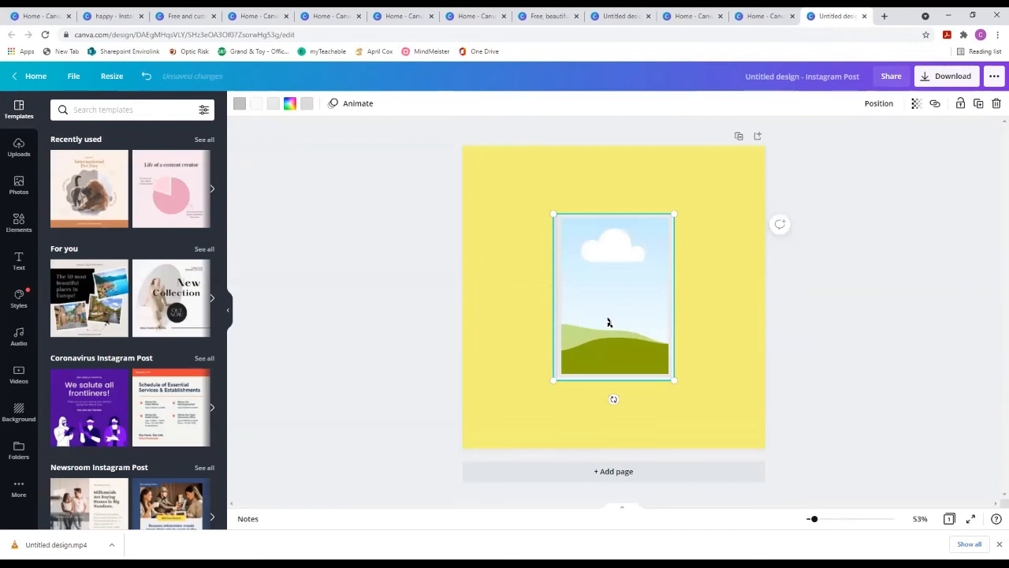
{"action": "key", "text": "Delete"}
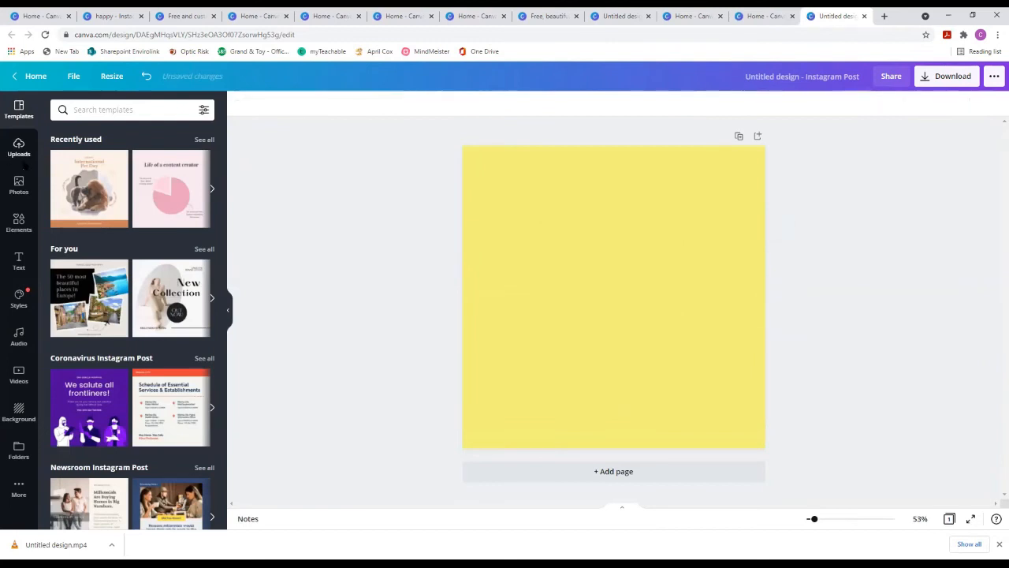
Add a centred heading in the upper part of the yellow page, with a subheading and body text beneath it.
{"action": "left_click", "coordinate": [20, 264]}
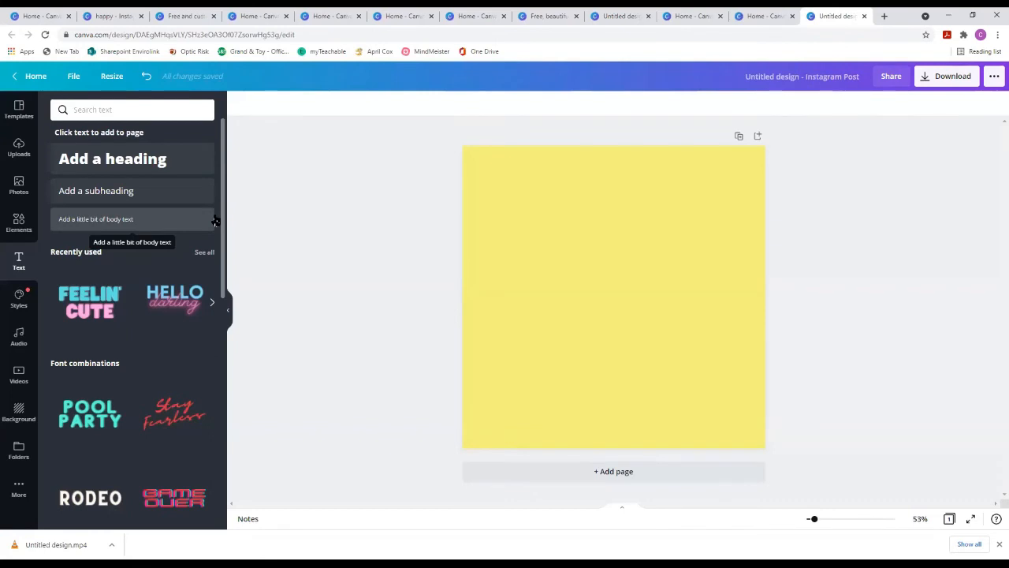
{"action": "left_click", "coordinate": [158, 161]}
{"action": "left_click_drag", "start_coordinate": [611, 313], "coordinate": [615, 227]}
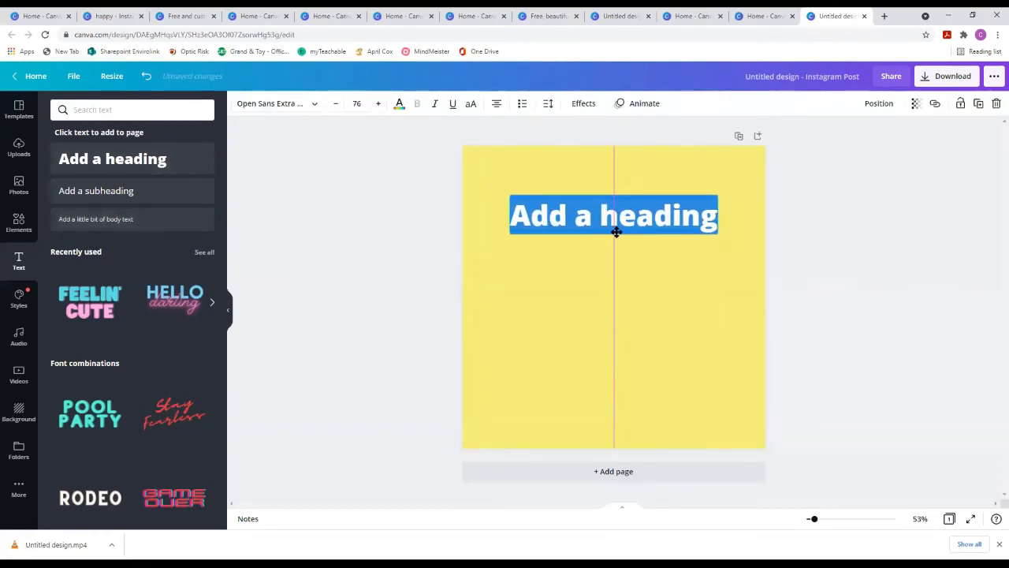
{"action": "left_click", "coordinate": [134, 194]}
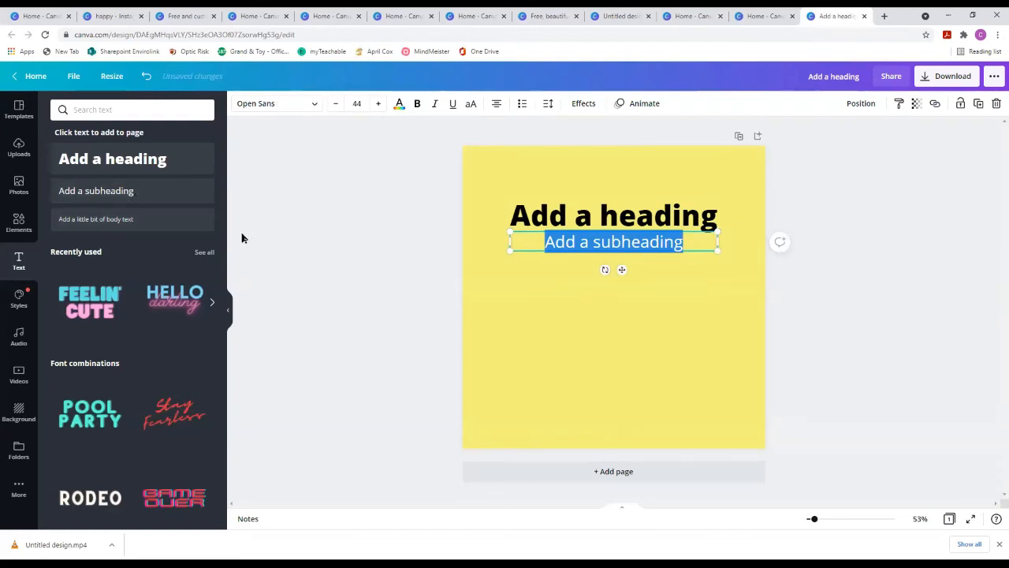
{"action": "left_click", "coordinate": [130, 219]}
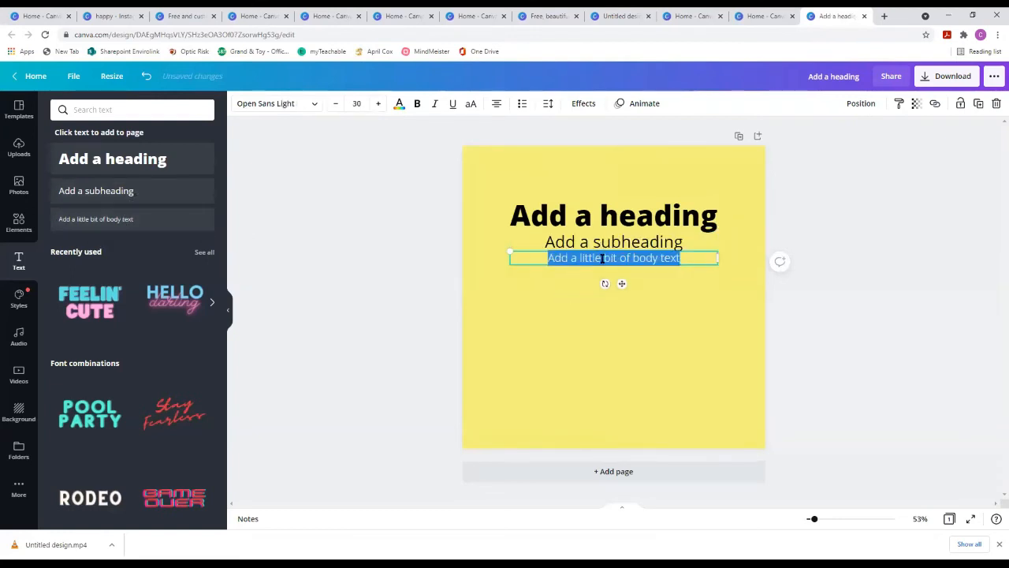
Move the body text to the lower part of the yellow page and add the "Farm to Table" font combination.
{"action": "left_click", "coordinate": [697, 260]}
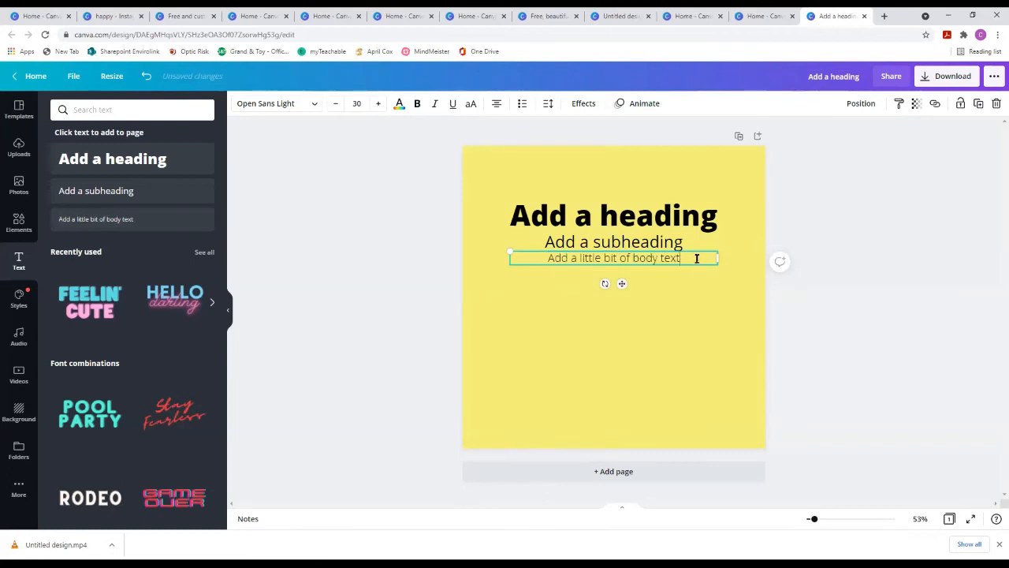
{"action": "left_click_drag", "start_coordinate": [672, 266], "coordinate": [668, 375]}
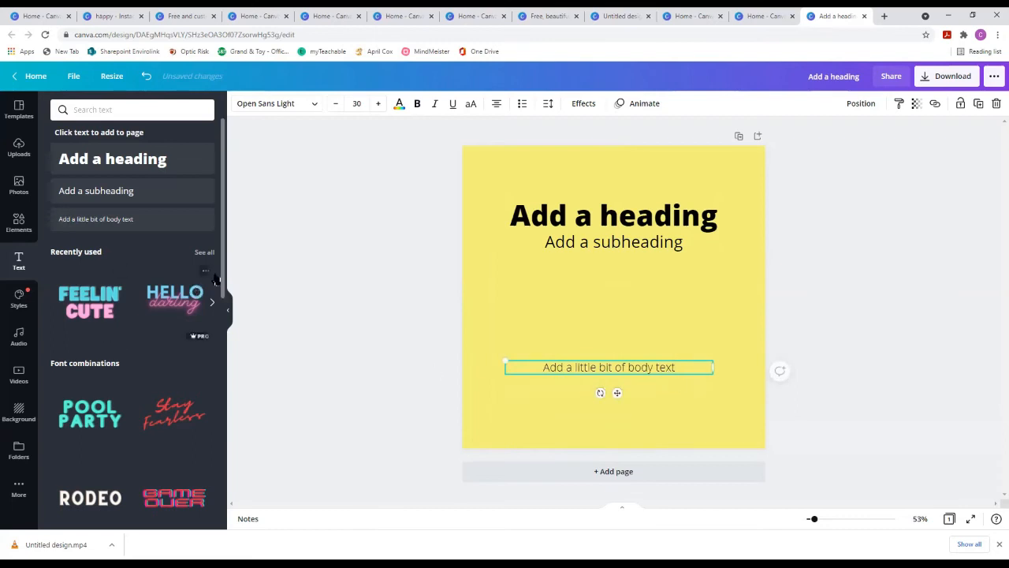
{"action": "left_click_drag", "start_coordinate": [222, 278], "coordinate": [220, 467]}
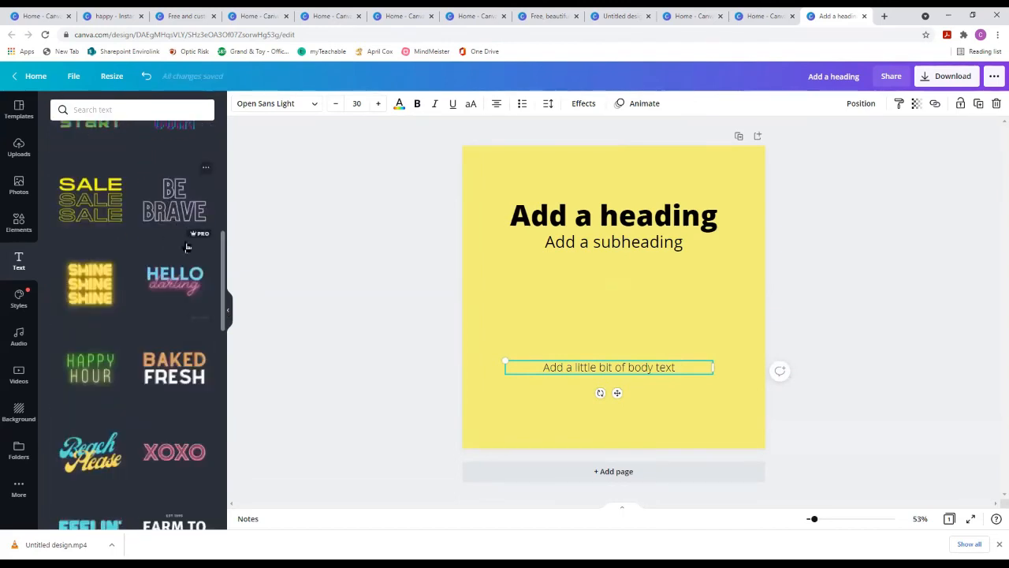
{"action": "left_click_drag", "start_coordinate": [223, 302], "coordinate": [230, 394]}
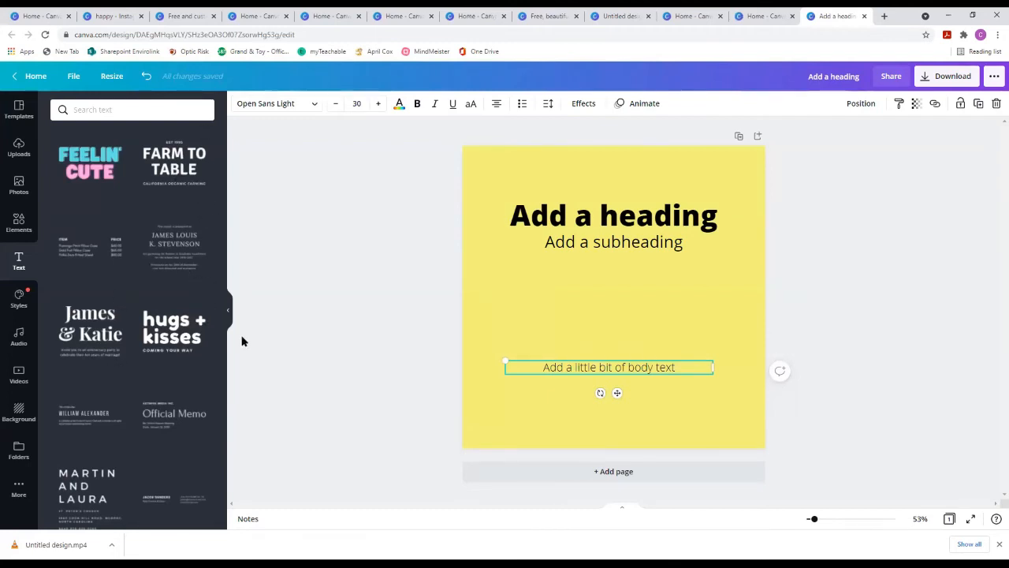
{"action": "left_click", "coordinate": [170, 160]}
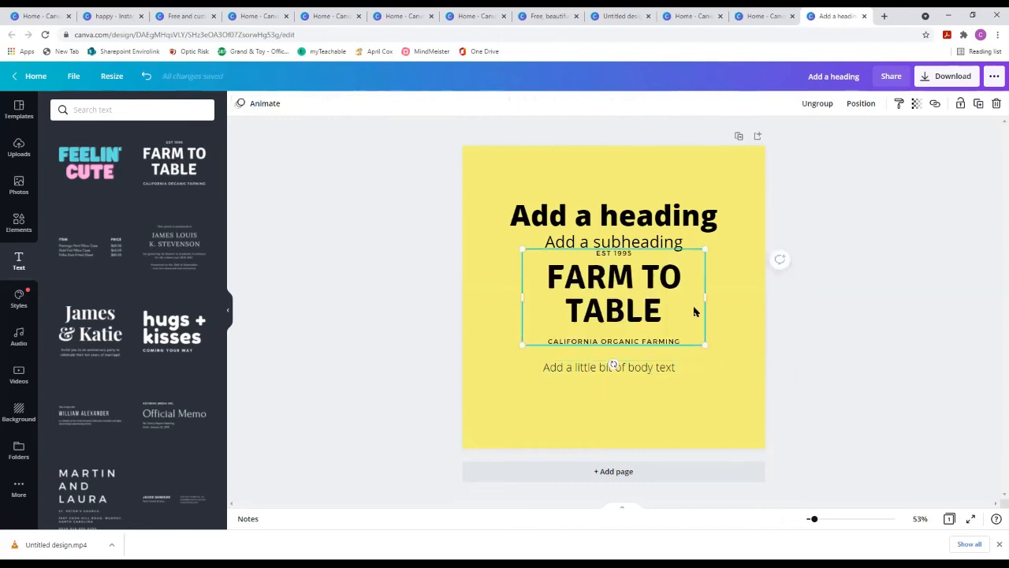
Move the Farm to Table text group toward the left edge of the yellow page.
{"action": "left_click", "coordinate": [724, 308]}
{"action": "left_click", "coordinate": [662, 288]}
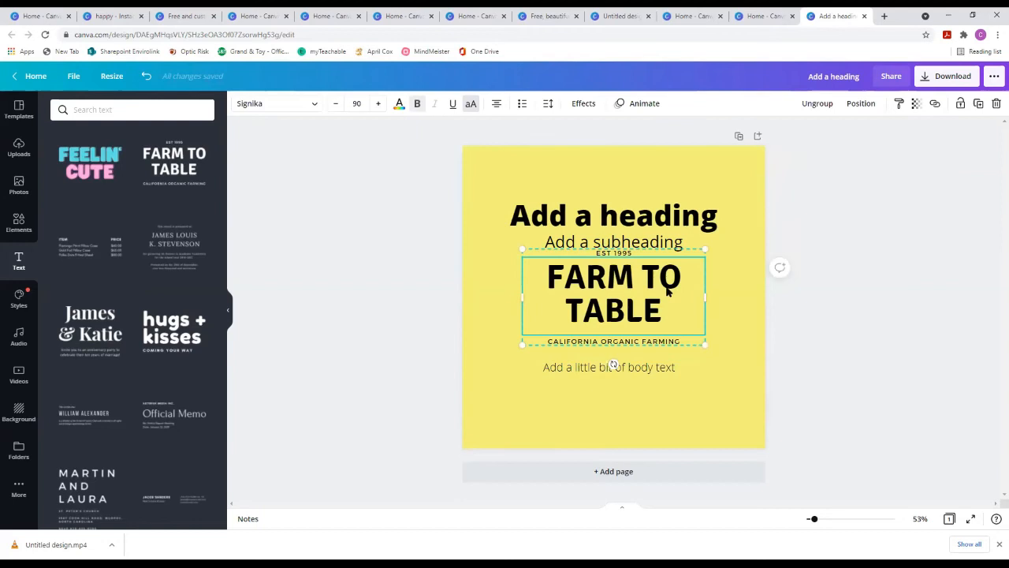
{"action": "left_click_drag", "start_coordinate": [667, 290], "coordinate": [616, 294]}
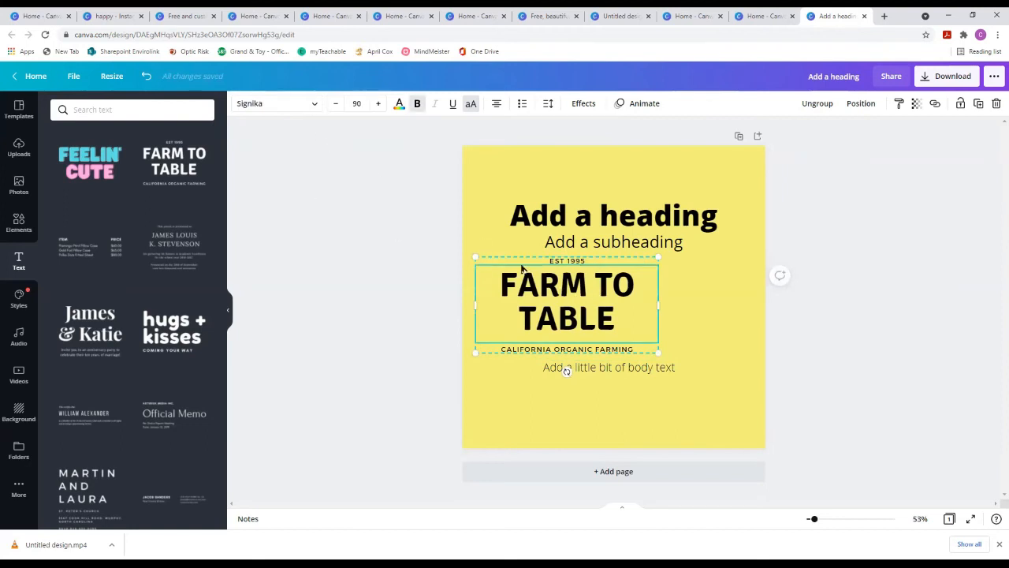
Try clearing the large title inside the Farm to Table group and undo the deletion.
{"action": "double_click", "coordinate": [653, 330]}
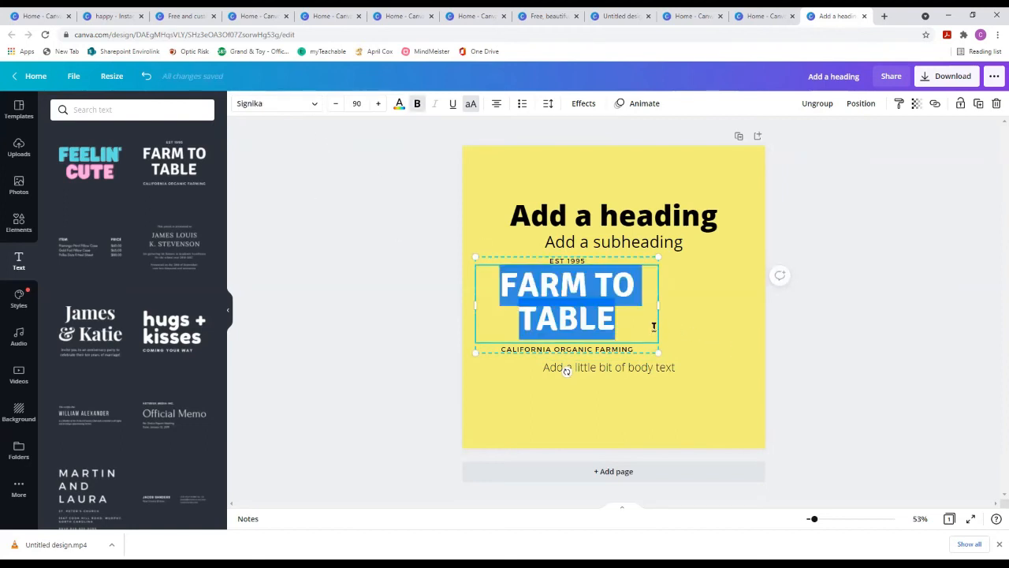
{"action": "key", "text": "BackSpace"}
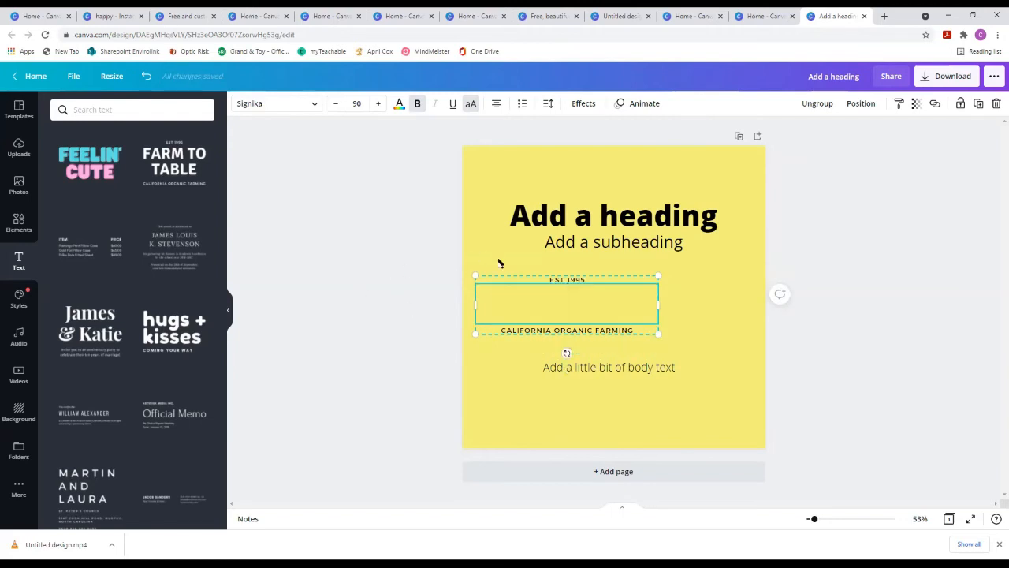
{"action": "left_click", "coordinate": [640, 279]}
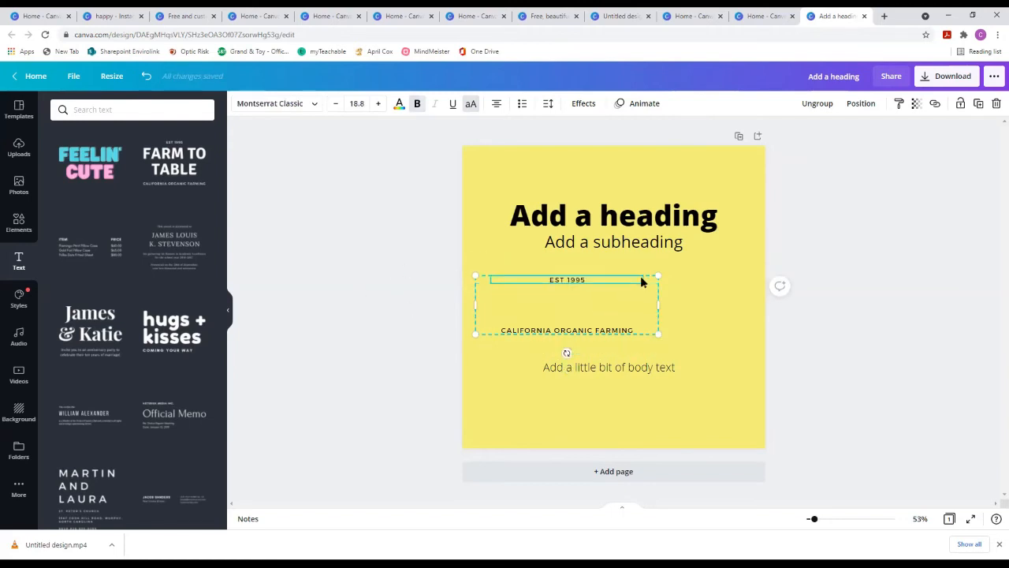
{"action": "left_click", "coordinate": [996, 105]}
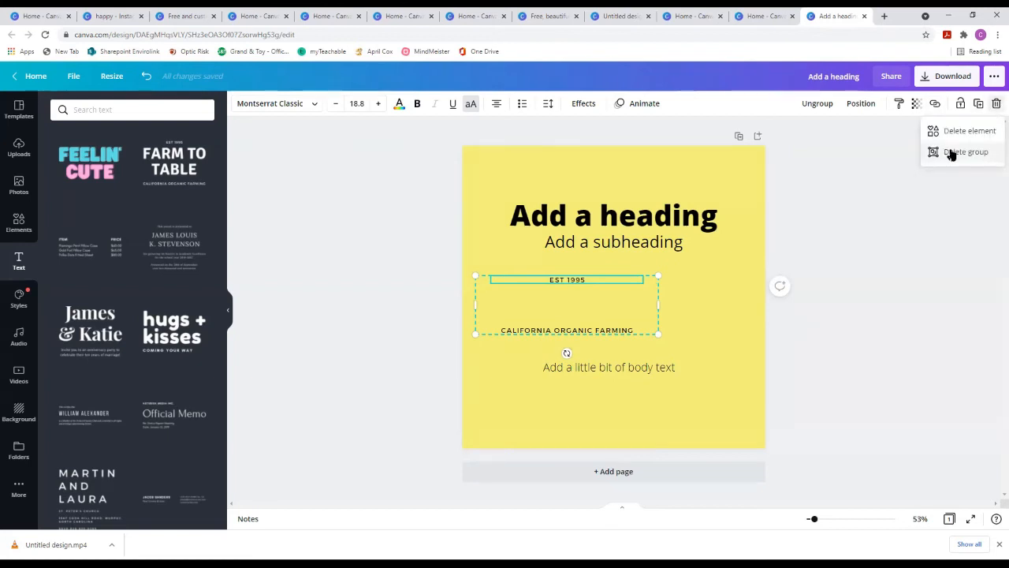
{"action": "key", "text": "ctrl+z"}
Delete the body text line and reposition the Farm to Table group in the lower half of the page, clear of the subheading.
{"action": "left_click", "coordinate": [687, 315]}
{"action": "left_click", "coordinate": [637, 303]}
{"action": "left_click_drag", "start_coordinate": [637, 302], "coordinate": [672, 310]}
{"action": "left_click", "coordinate": [640, 374]}
{"action": "key", "text": "Delete"}
{"action": "left_click", "coordinate": [666, 307]}
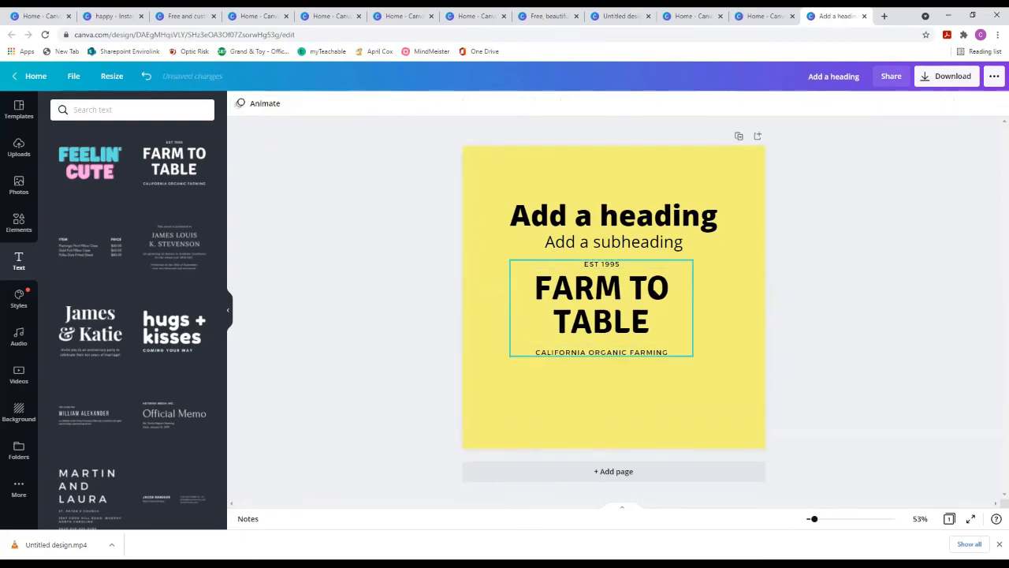
{"action": "left_click_drag", "start_coordinate": [660, 302], "coordinate": [661, 332]}
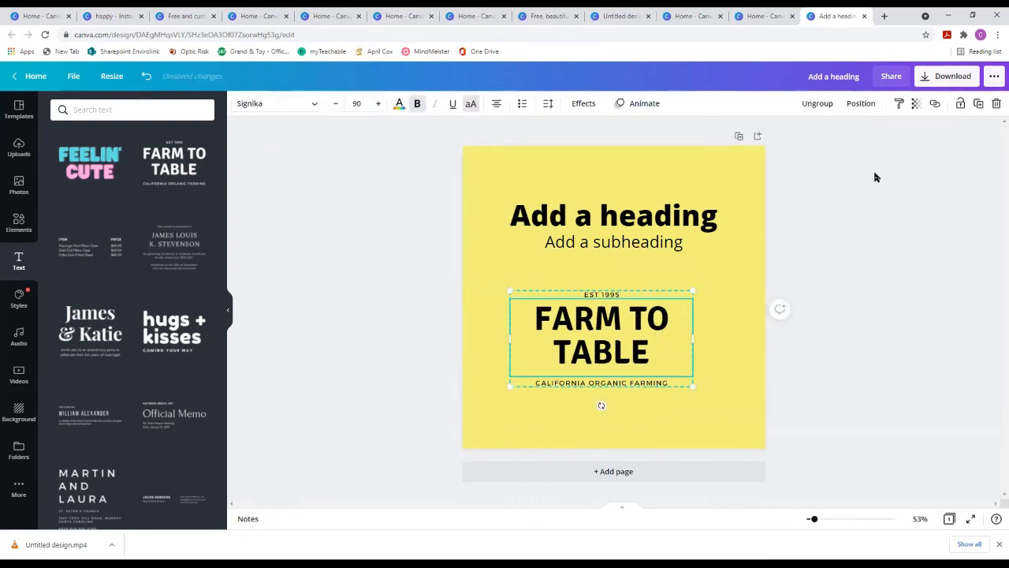
Ungroup the Farm to Table combination into separate text boxes.
{"action": "left_click", "coordinate": [823, 103]}
{"action": "left_click", "coordinate": [722, 315]}
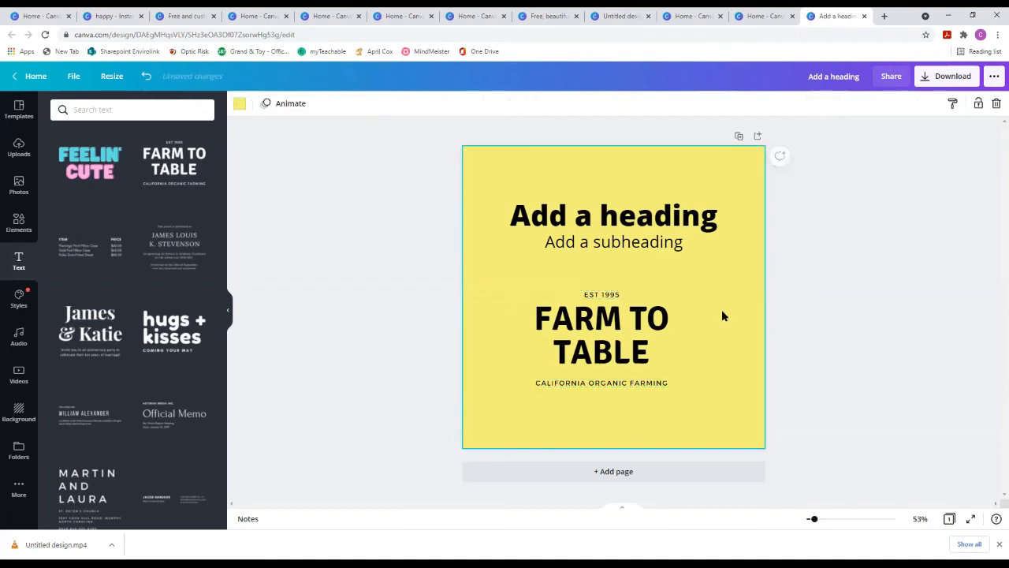
{"action": "left_click", "coordinate": [663, 319]}
{"action": "mouse_move", "coordinate": [627, 294]}
{"action": "left_mouse_down"}
{"action": "mouse_move", "coordinate": [626, 273]}
{"action": "mouse_move", "coordinate": [628, 294]}
{"action": "left_mouse_up"}
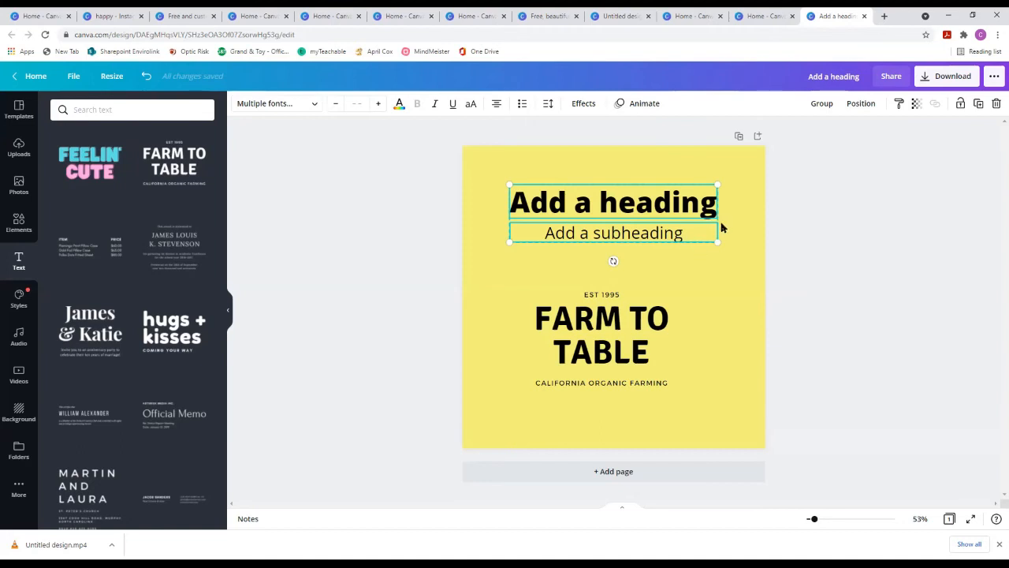
Group the heading and subheading, shift the pair slightly left, and ungroup them again.
{"action": "left_click", "coordinate": [821, 105]}
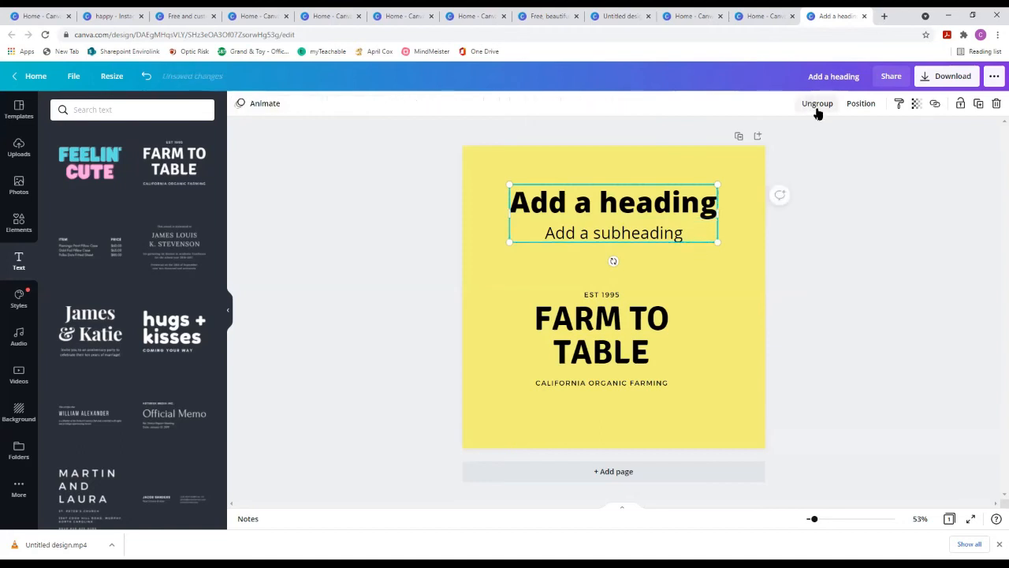
{"action": "left_click", "coordinate": [711, 262]}
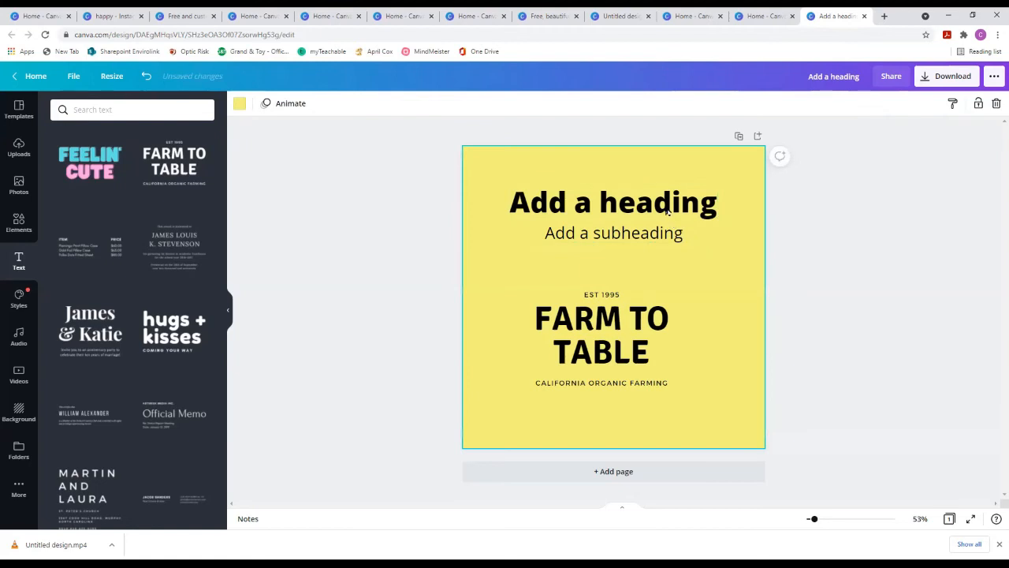
{"action": "left_click", "coordinate": [666, 211]}
{"action": "mouse_move", "coordinate": [675, 238]}
{"action": "left_mouse_down"}
{"action": "mouse_move", "coordinate": [682, 260]}
{"action": "mouse_move", "coordinate": [668, 238]}
{"action": "left_mouse_up"}
{"action": "key", "text": "ctrl+shift+g"}
{"action": "left_click", "coordinate": [724, 204]}
Move the subheading slightly lower beneath the heading and reduce its line spacing.
{"action": "left_click", "coordinate": [692, 203]}
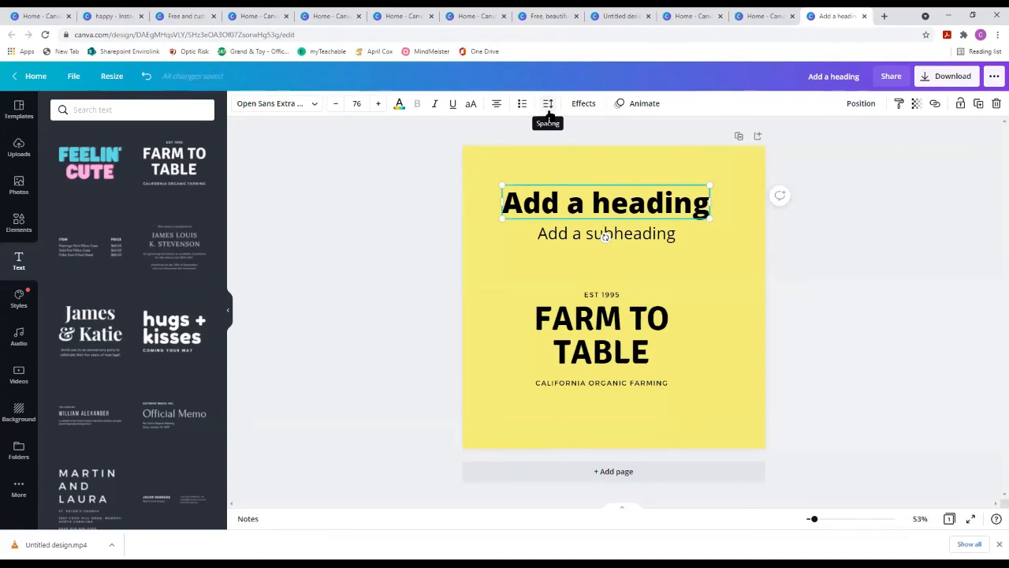
{"action": "left_click", "coordinate": [632, 236]}
{"action": "left_click_drag", "start_coordinate": [631, 240], "coordinate": [631, 256]}
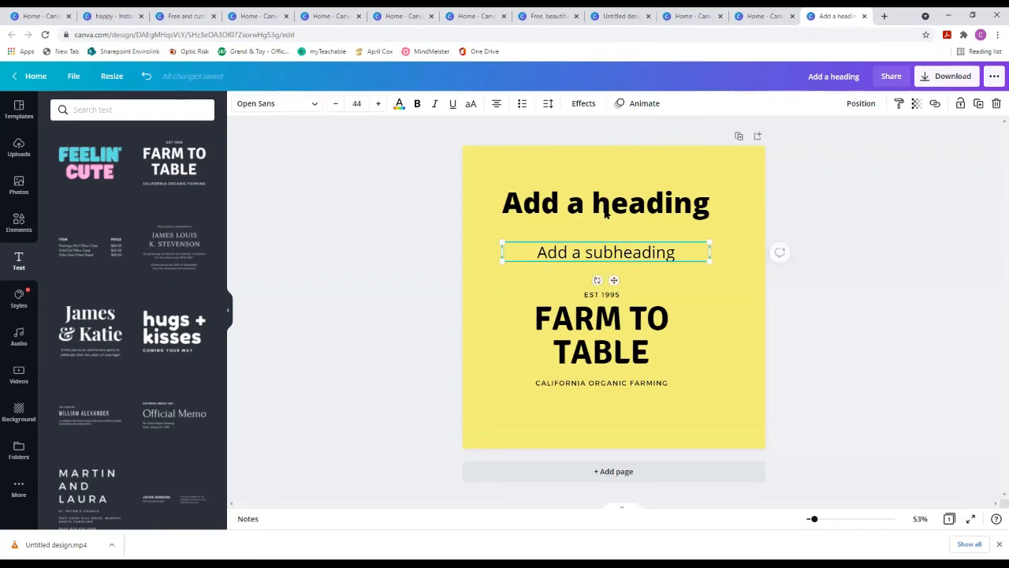
{"action": "left_click", "coordinate": [548, 106]}
{"action": "left_click_drag", "start_coordinate": [645, 164], "coordinate": [637, 162]}
{"action": "left_click", "coordinate": [736, 244]}
{"action": "mouse_move", "coordinate": [676, 245]}
{"action": "left_mouse_down"}
{"action": "mouse_move", "coordinate": [670, 218]}
{"action": "mouse_move", "coordinate": [675, 238]}
{"action": "left_mouse_up"}
Extend the heading text to read "Add a heading to this section".
{"action": "left_click", "coordinate": [708, 204]}
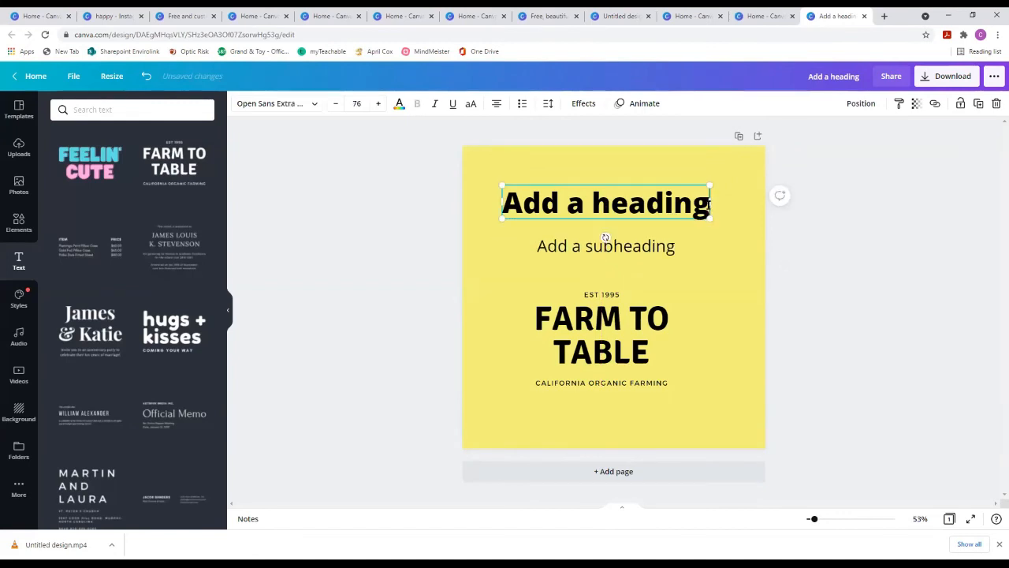
{"action": "type", "text": "to this"}
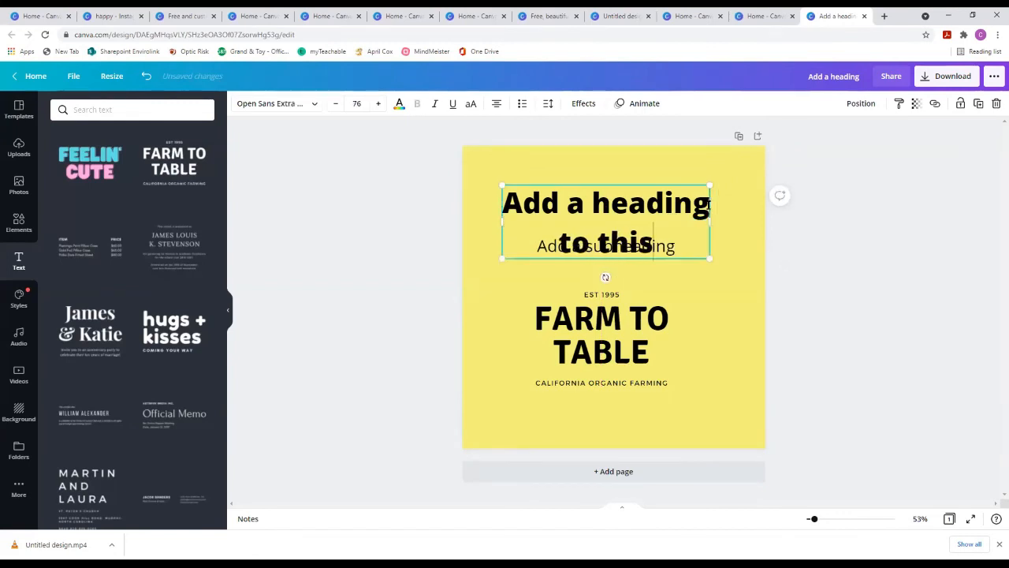
{"action": "type", "text": " section"}
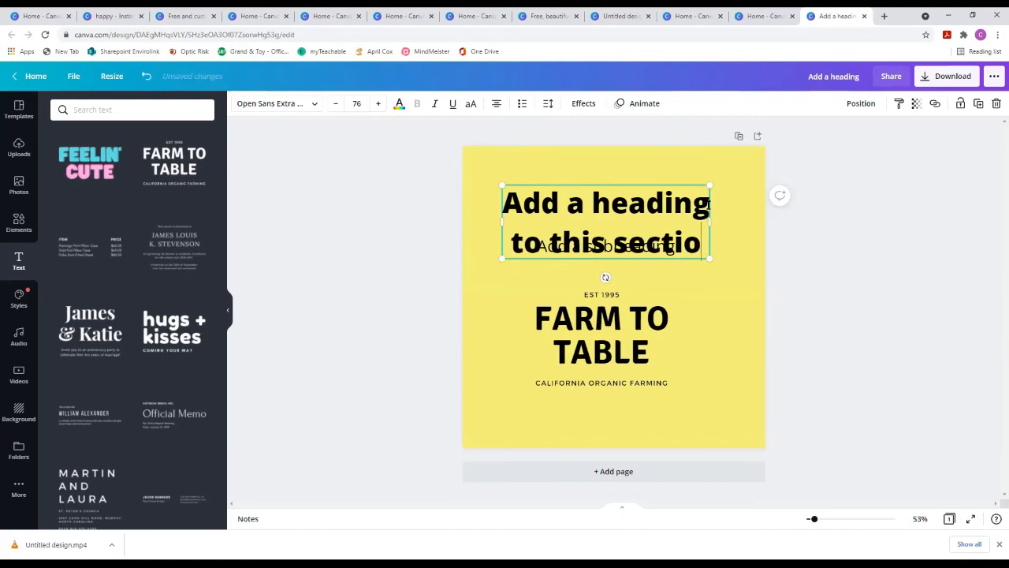
{"action": "left_click", "coordinate": [712, 264]}
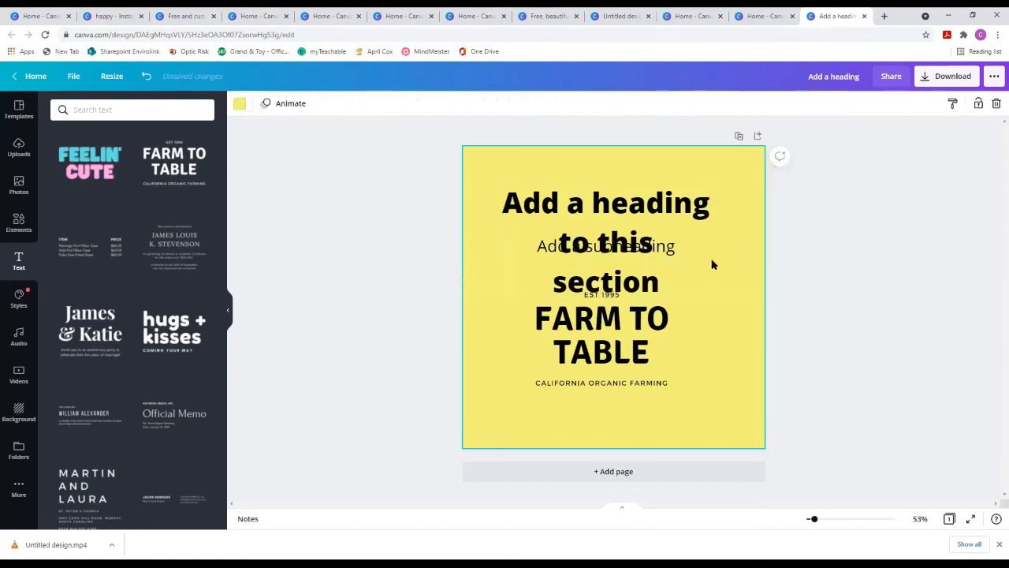
Delete the subheading, the "Farm to Table" title and the "EST 1995" line from the page.
{"action": "left_click", "coordinate": [672, 248]}
{"action": "key", "text": "Delete"}
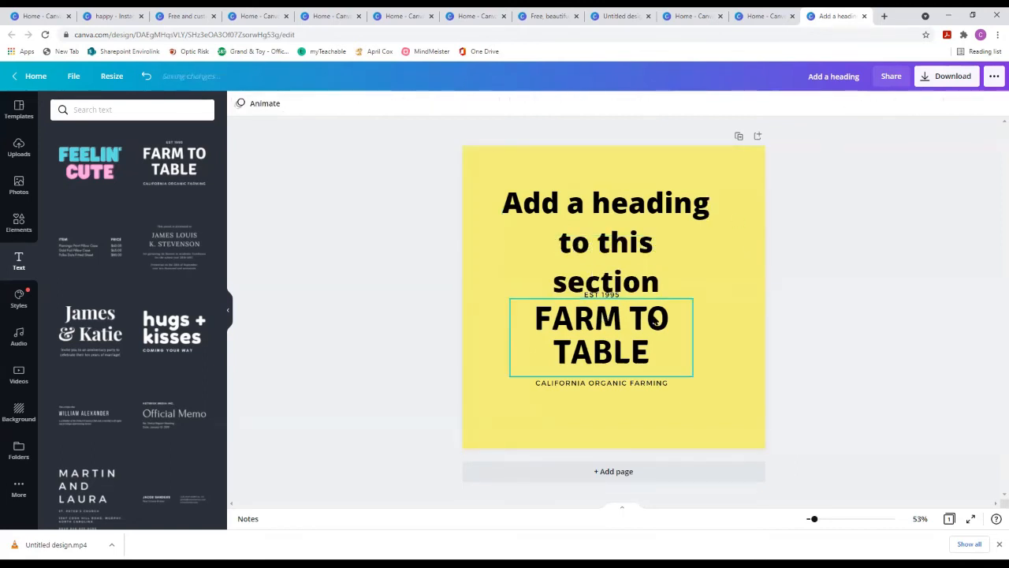
{"action": "left_click", "coordinate": [654, 319]}
{"action": "key", "text": "Delete"}
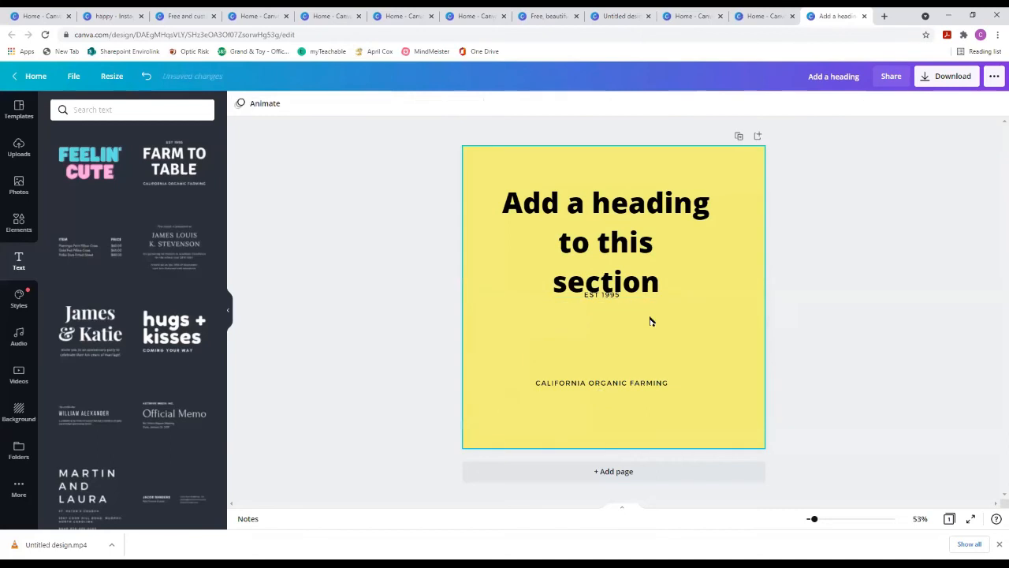
{"action": "left_click", "coordinate": [602, 296]}
{"action": "key", "text": "Delete"}
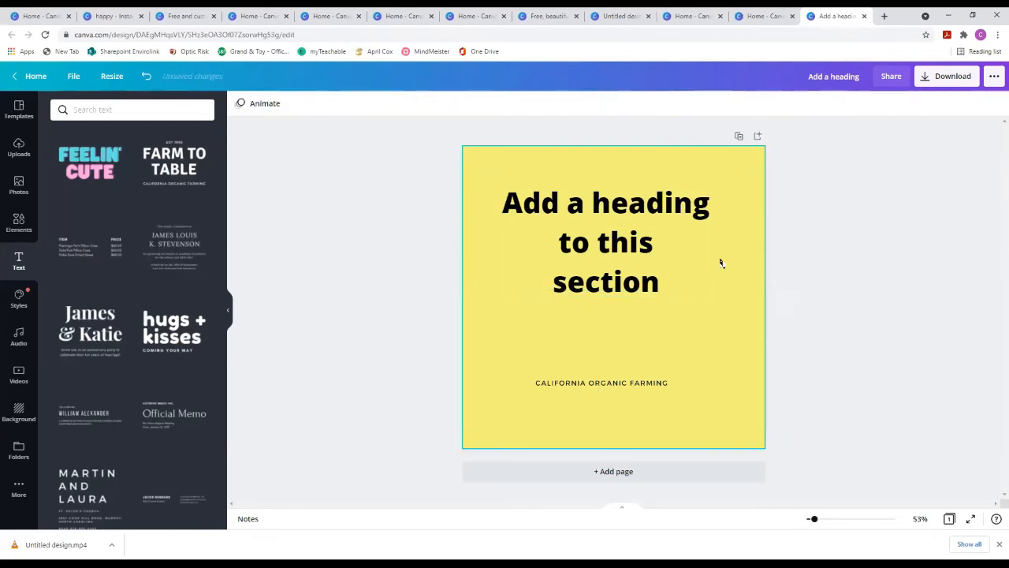
Set the three-line heading's line spacing to 1.14.
{"action": "left_click", "coordinate": [678, 264]}
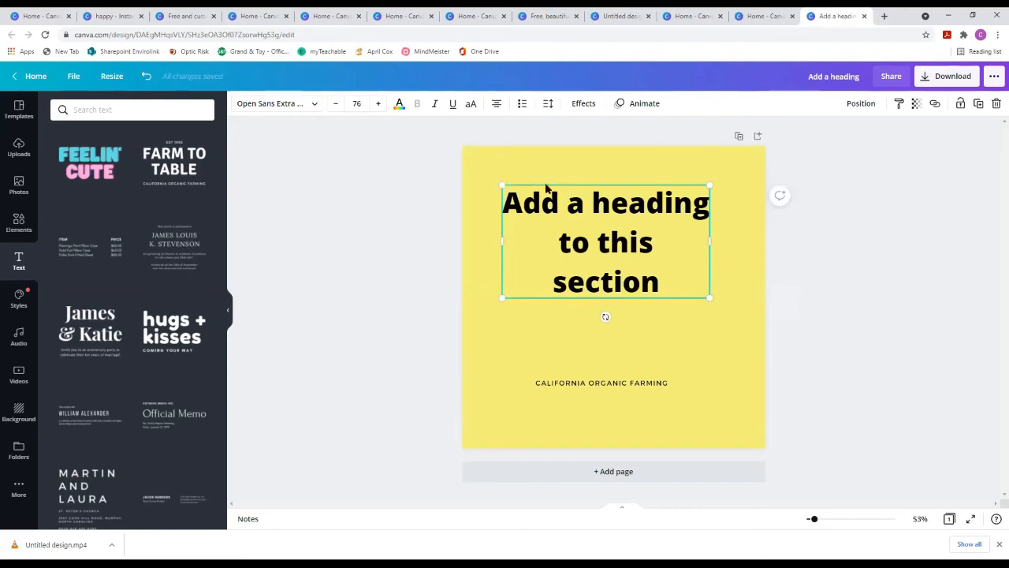
{"action": "left_click", "coordinate": [548, 107]}
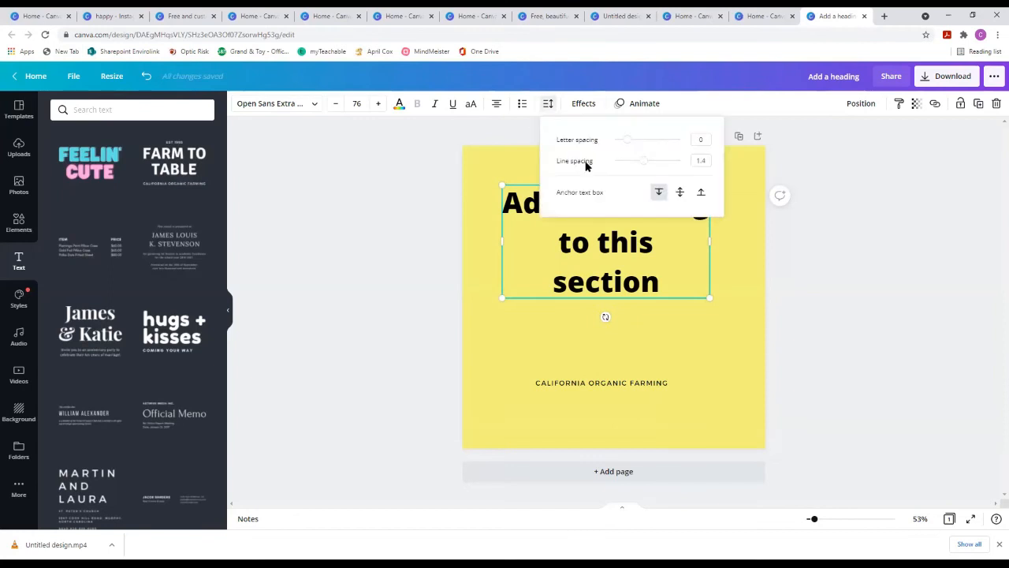
{"action": "left_click_drag", "start_coordinate": [642, 161], "coordinate": [635, 162]}
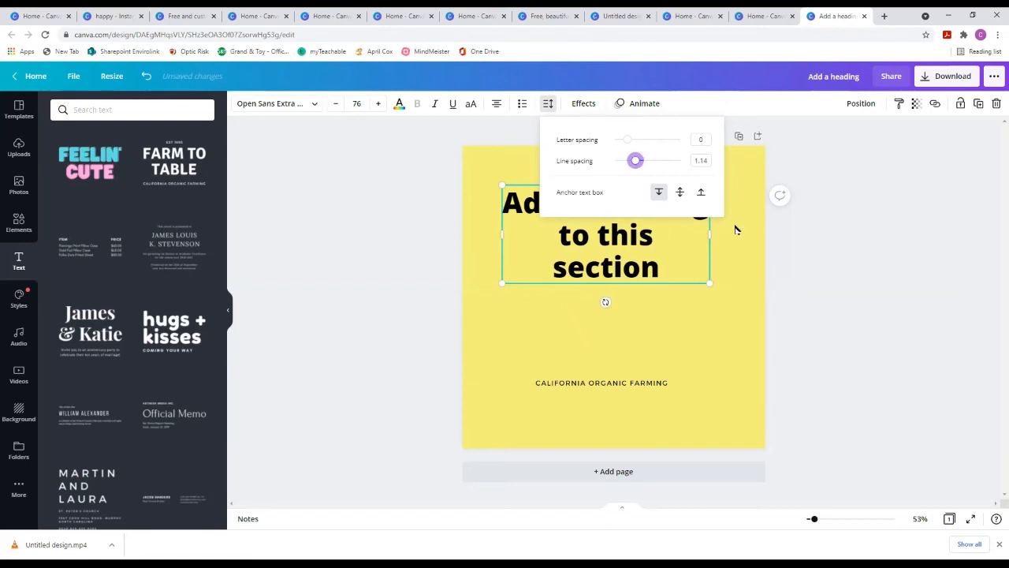
{"action": "left_click", "coordinate": [747, 272]}
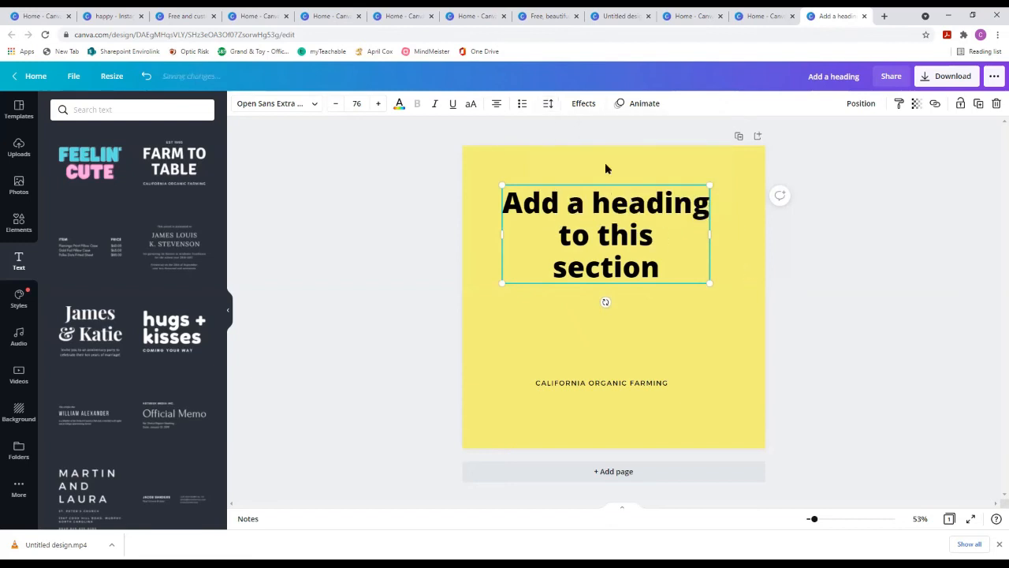
Try bullet list formatting on the heading and undo it.
{"action": "left_click", "coordinate": [523, 105]}
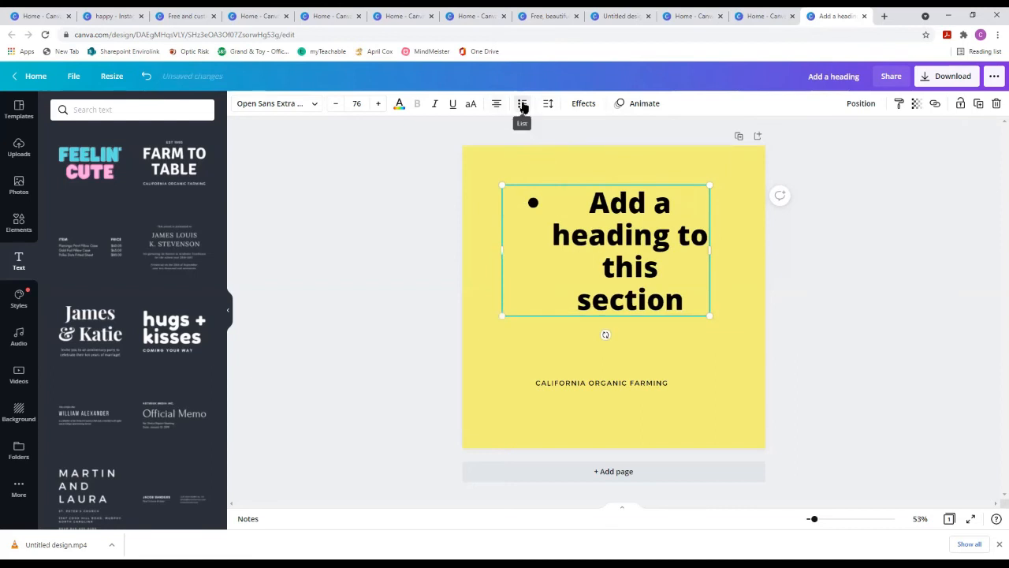
{"action": "left_click", "coordinate": [146, 76]}
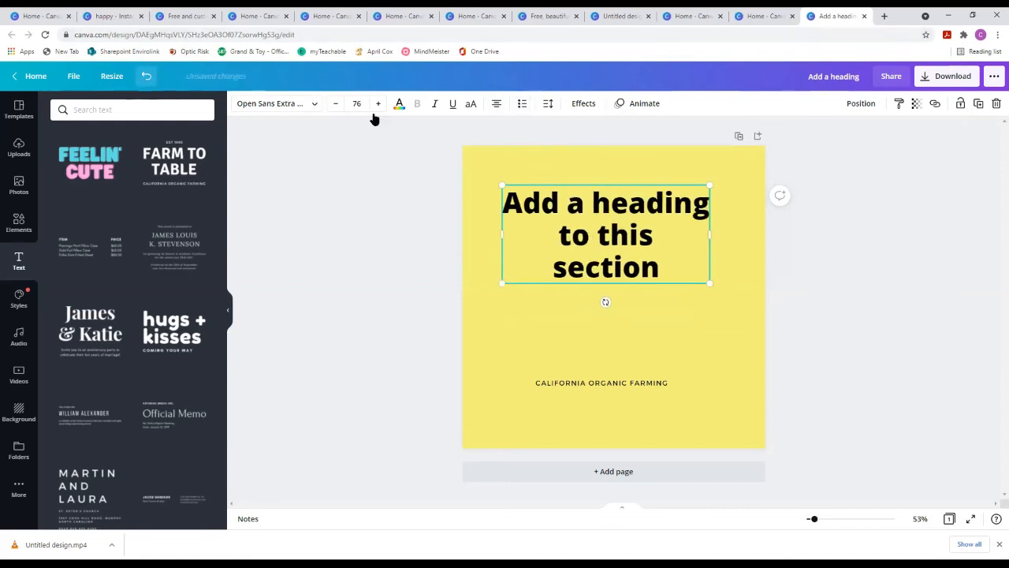
Tighten the heading's letter spacing to -68.
{"action": "left_click", "coordinate": [548, 104]}
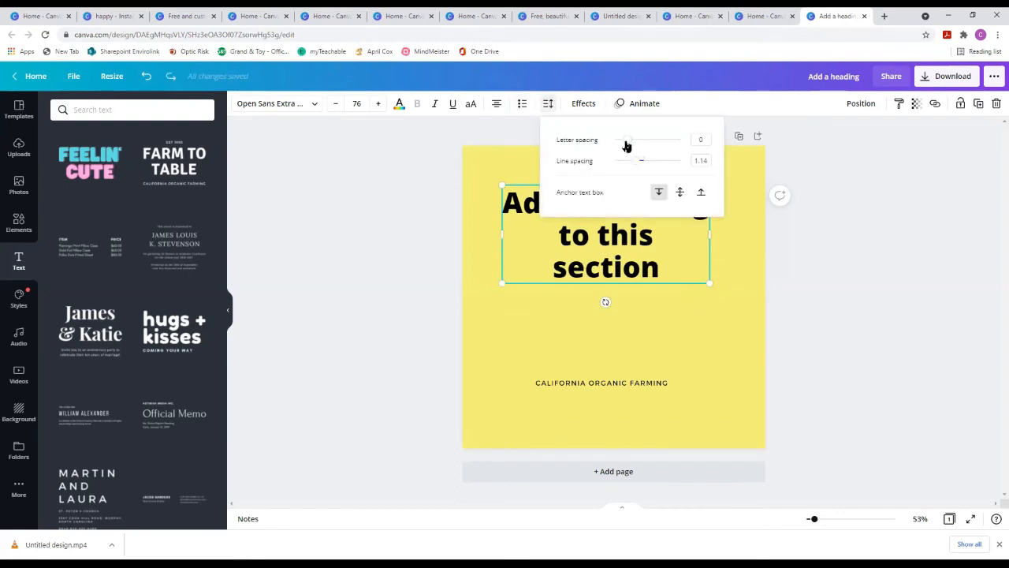
{"action": "left_click_drag", "start_coordinate": [626, 141], "coordinate": [624, 147]}
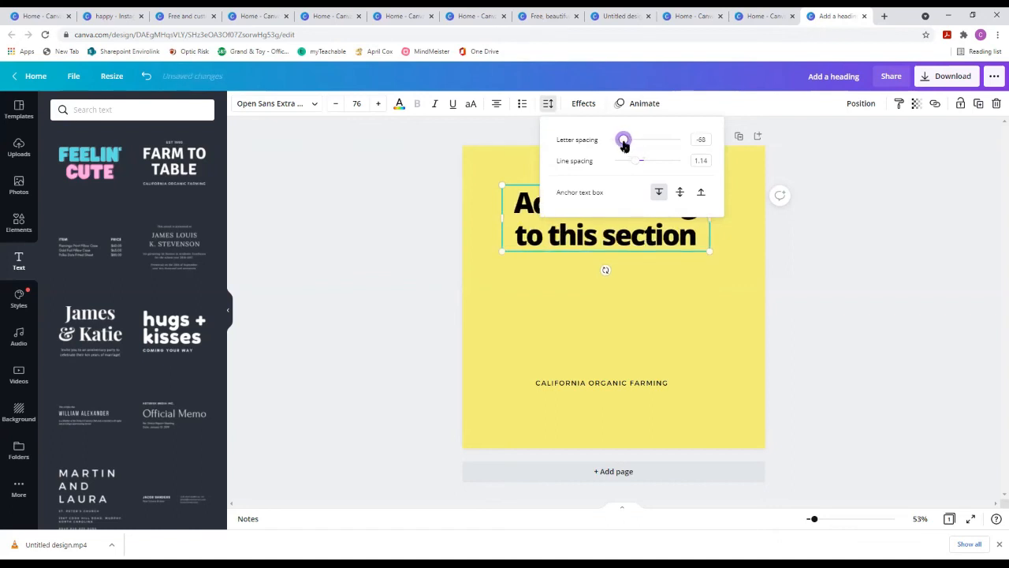
{"action": "left_click", "coordinate": [735, 219]}
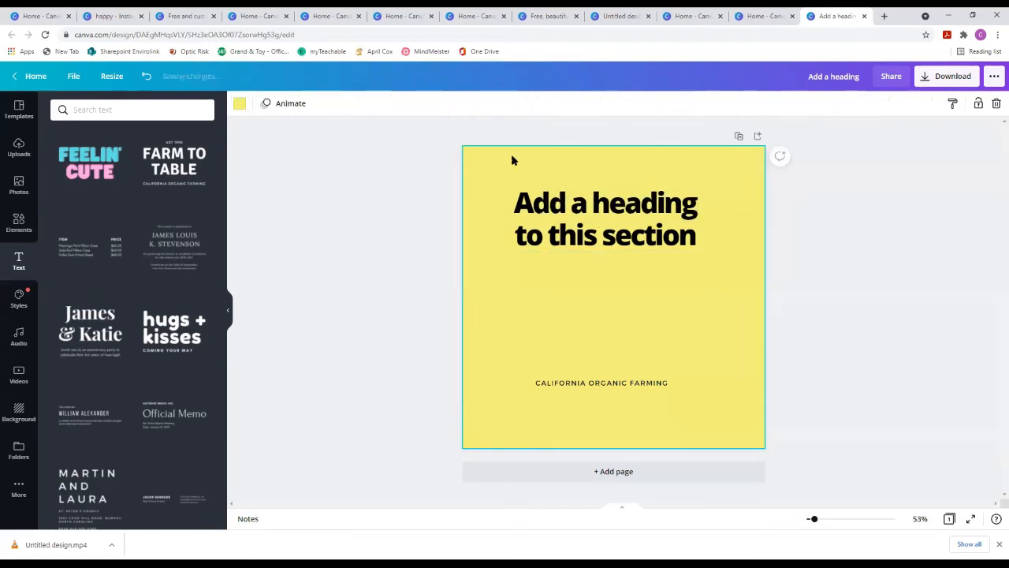
Format the "Add a heading to this section" text as italic, underlined and uppercase.
{"action": "left_click", "coordinate": [566, 233]}
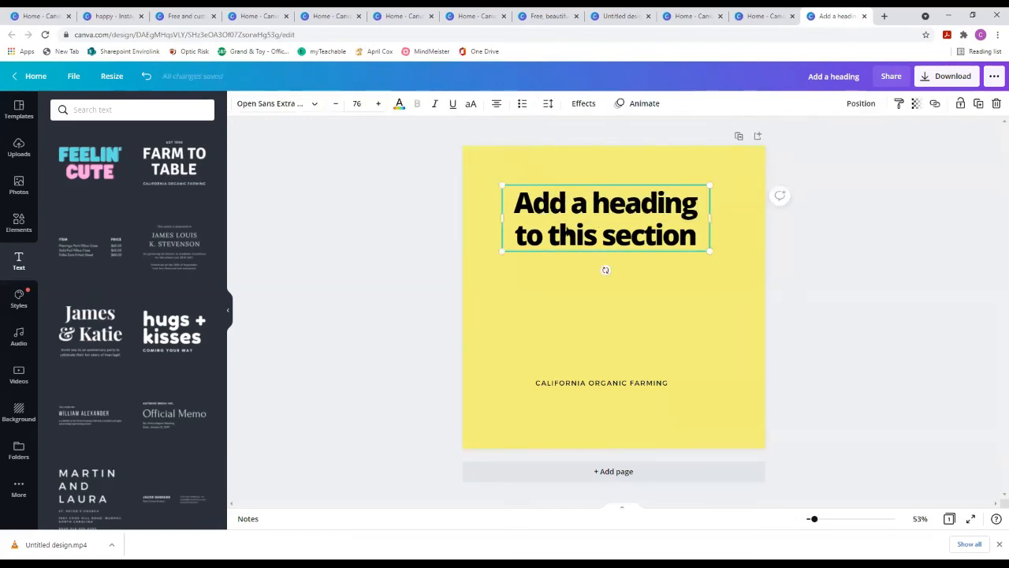
{"action": "left_click", "coordinate": [435, 108]}
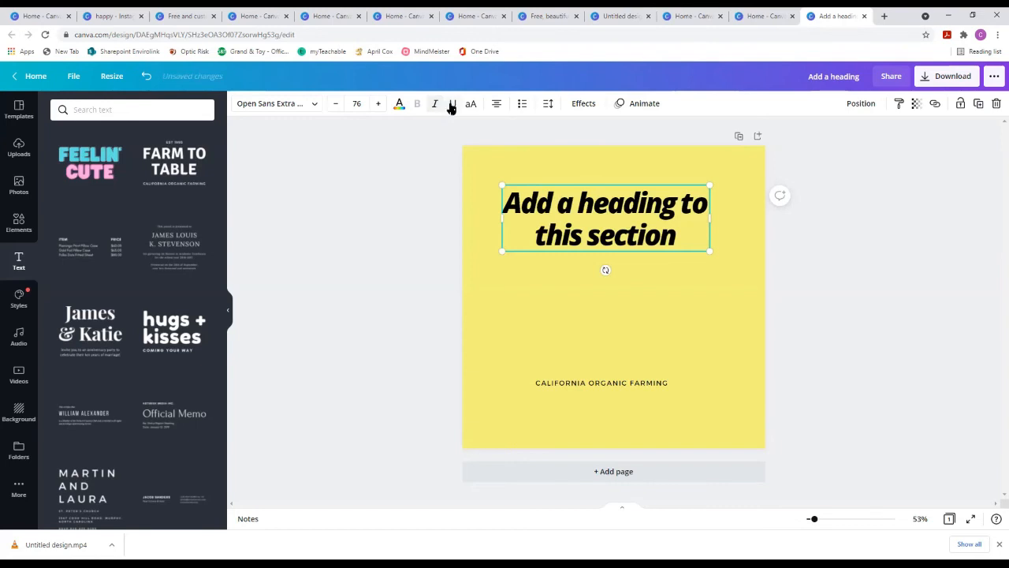
{"action": "left_click", "coordinate": [452, 105]}
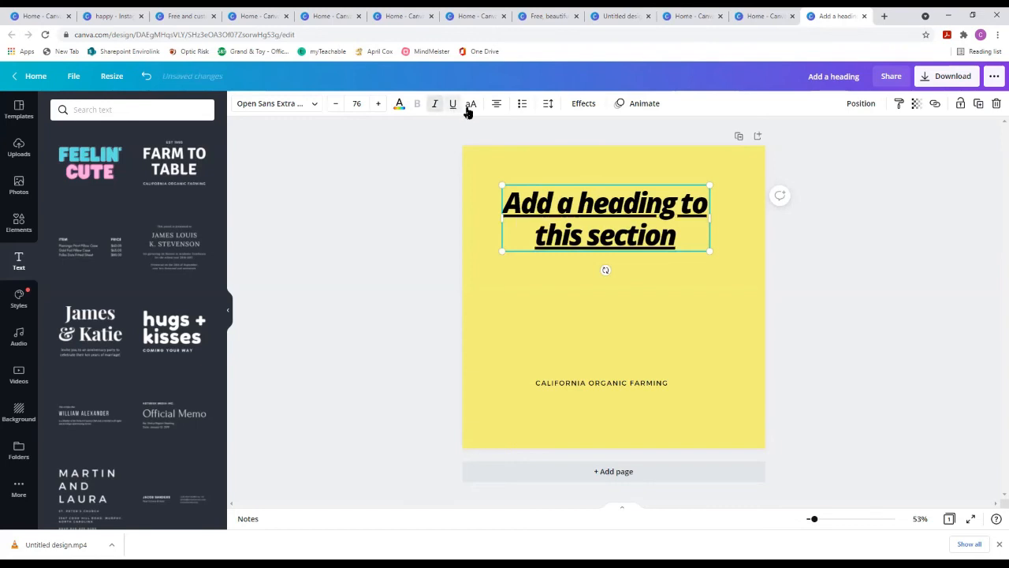
{"action": "left_click", "coordinate": [471, 106]}
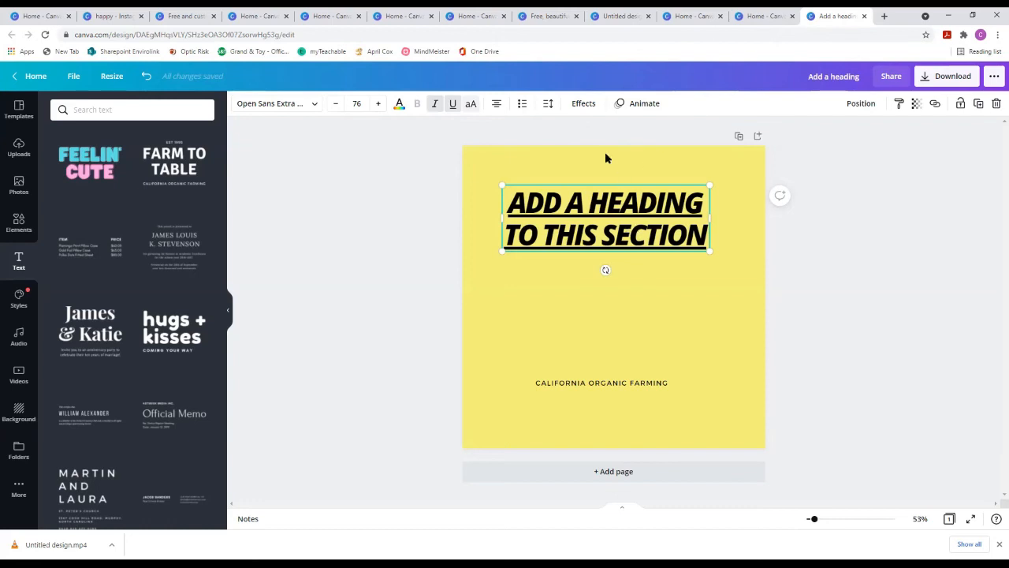
Try the Splice, Echo and Hollow effects on the heading and apply the Glitch effect.
{"action": "left_click", "coordinate": [584, 104]}
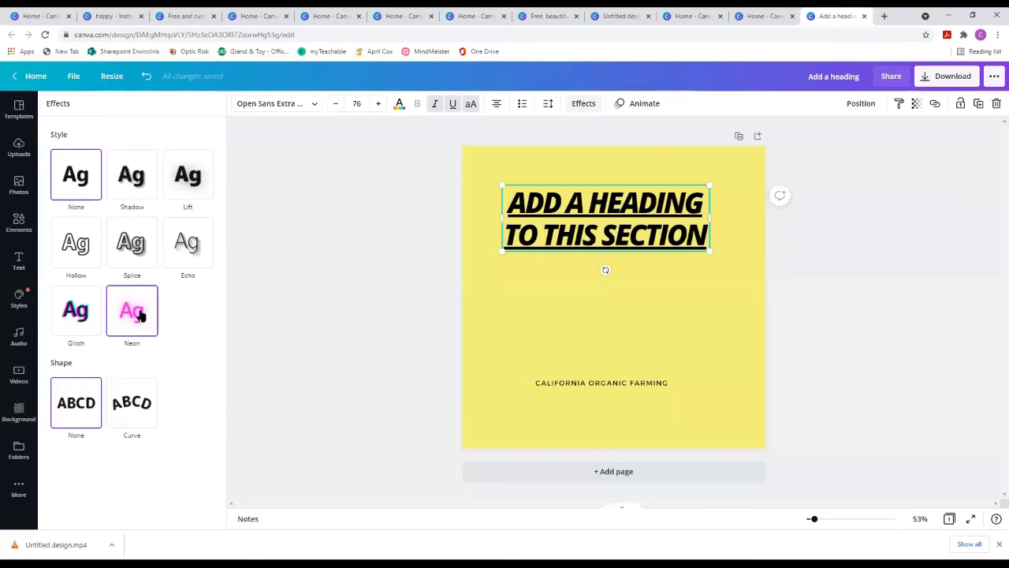
{"action": "left_click", "coordinate": [134, 252]}
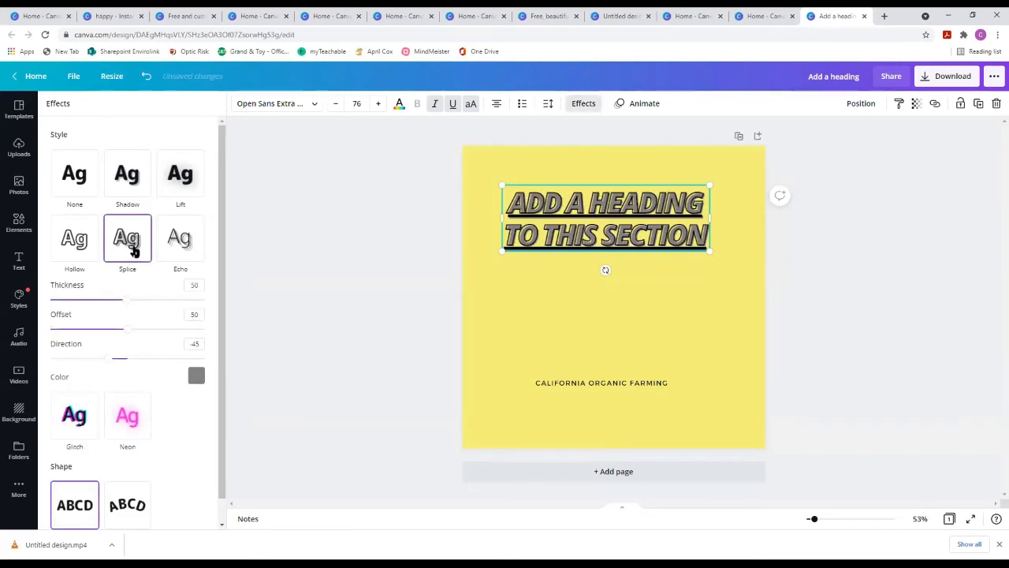
{"action": "left_click", "coordinate": [177, 241]}
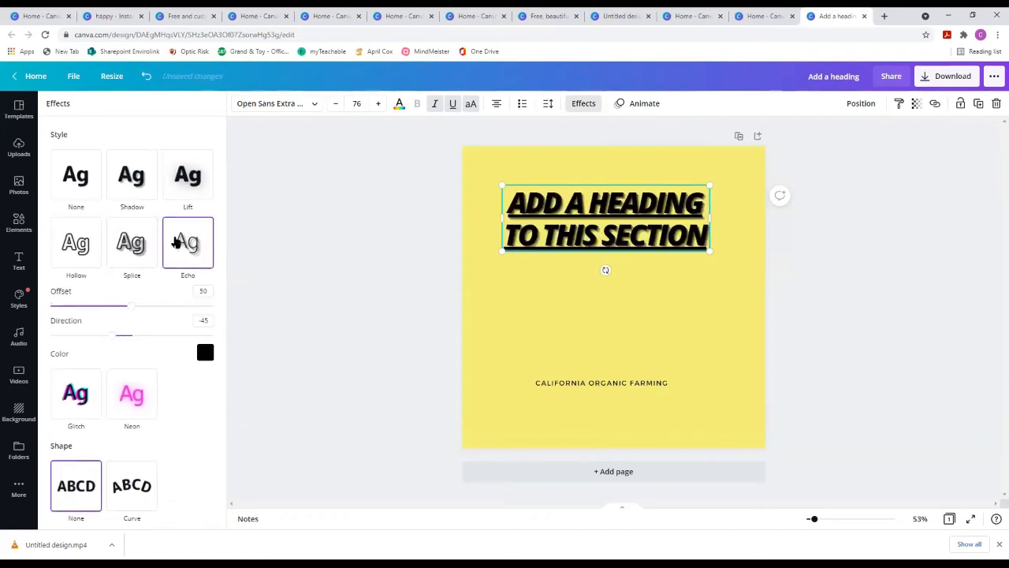
{"action": "left_click", "coordinate": [75, 251]}
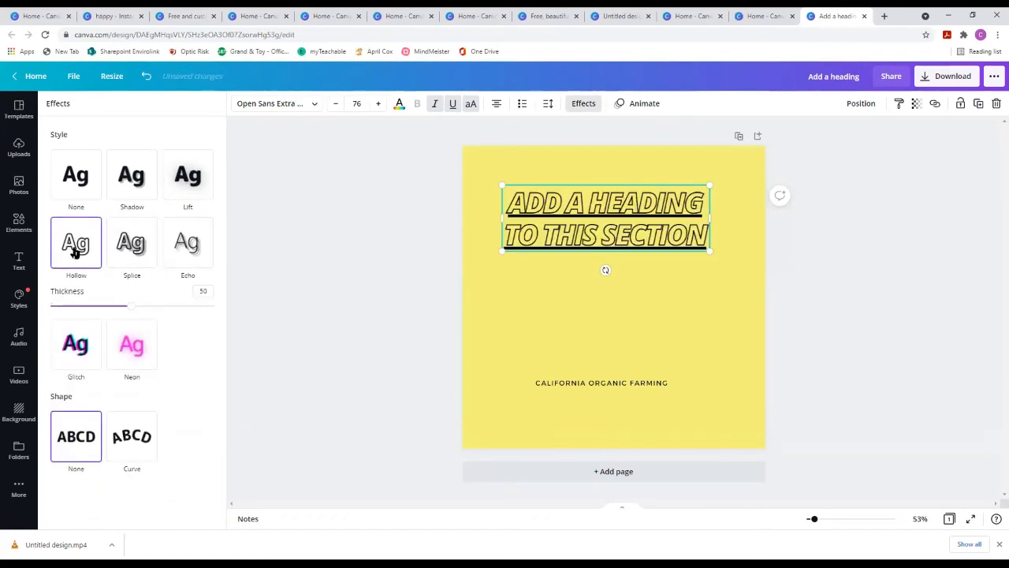
{"action": "left_click", "coordinate": [72, 345]}
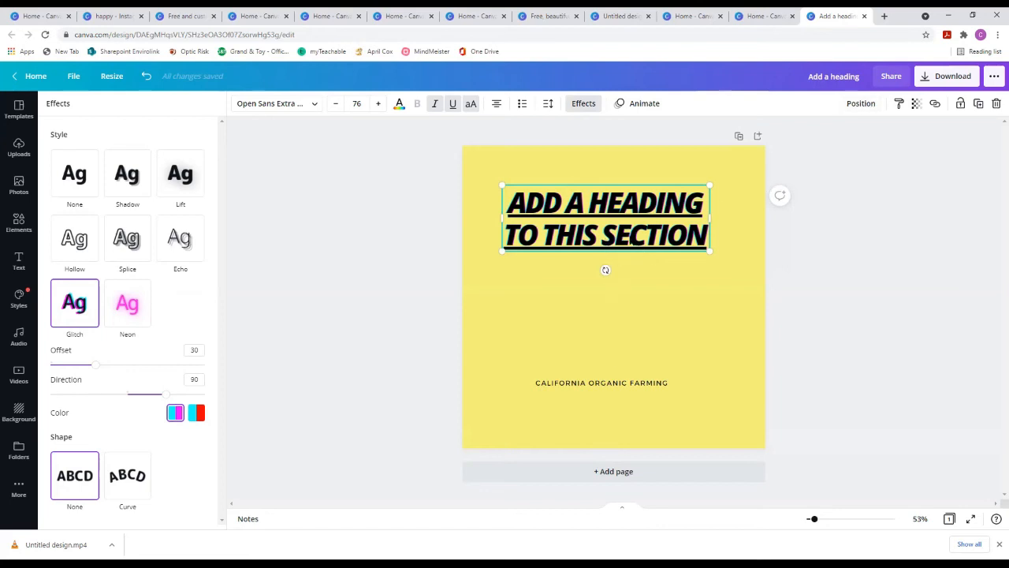
Move the heading down to just above the "CALIFORNIA ORGANIC FARMING" line and enlarge that line to size 19.2 centred beneath it.
{"action": "left_click_drag", "start_coordinate": [605, 269], "coordinate": [622, 359]}
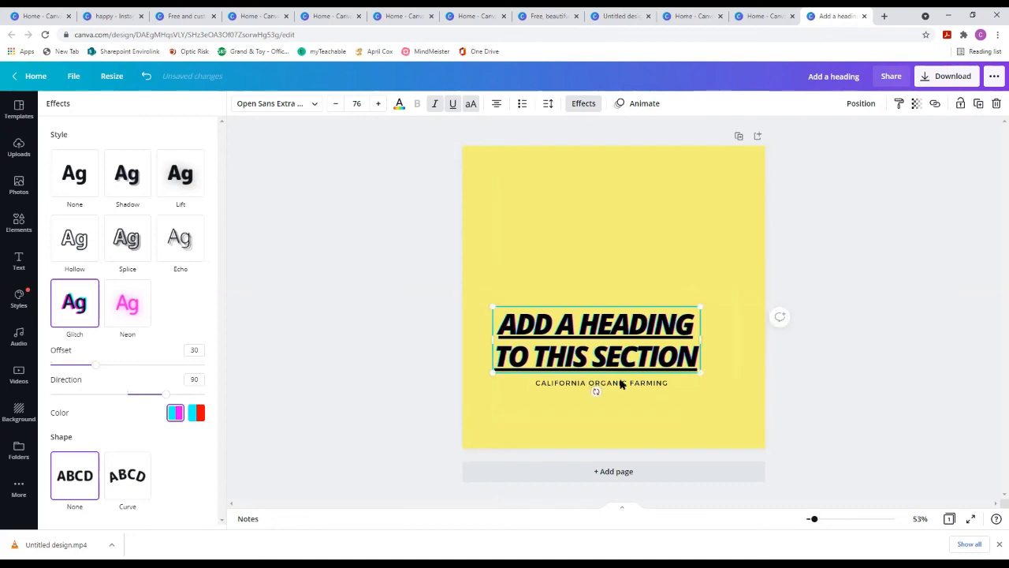
{"action": "left_click", "coordinate": [619, 382]}
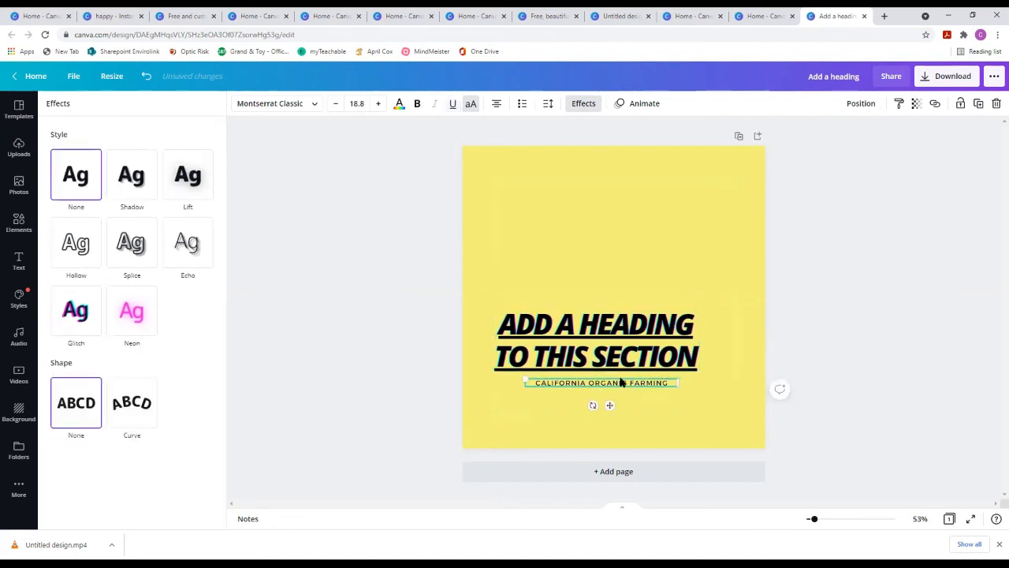
{"action": "left_click_drag", "start_coordinate": [621, 385], "coordinate": [614, 380]}
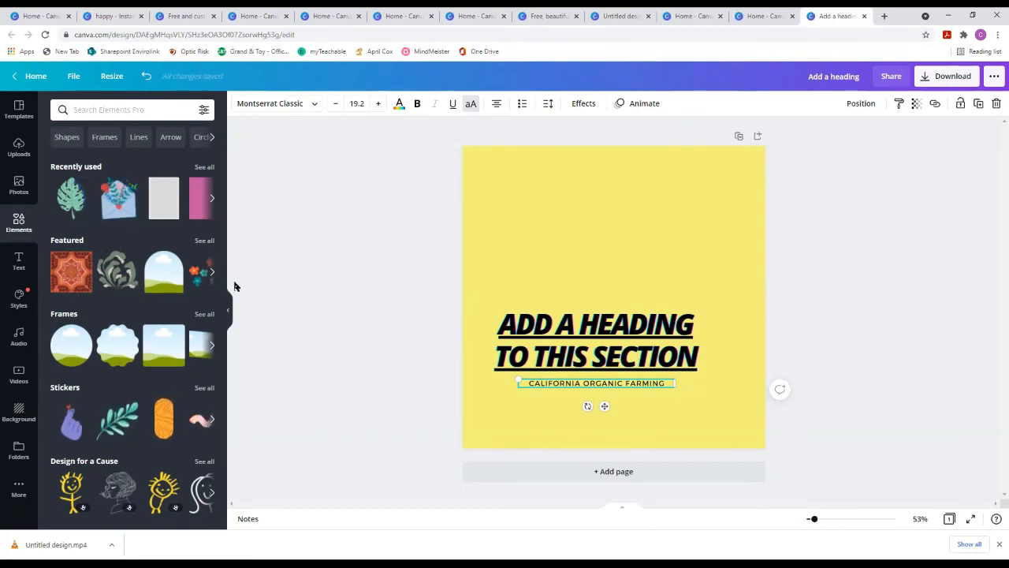
Add the featured colourful flowers graphic to the page and send it backward behind the heading.
{"action": "scroll", "coordinate": [205, 268], "scroll_direction": "down", "scroll_amount": 1}
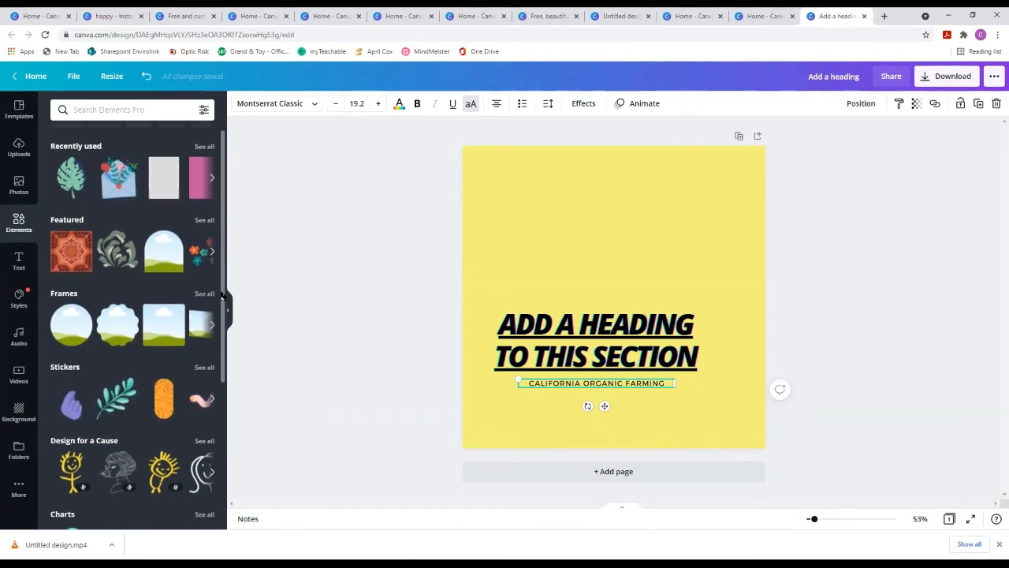
{"action": "left_click", "coordinate": [197, 262]}
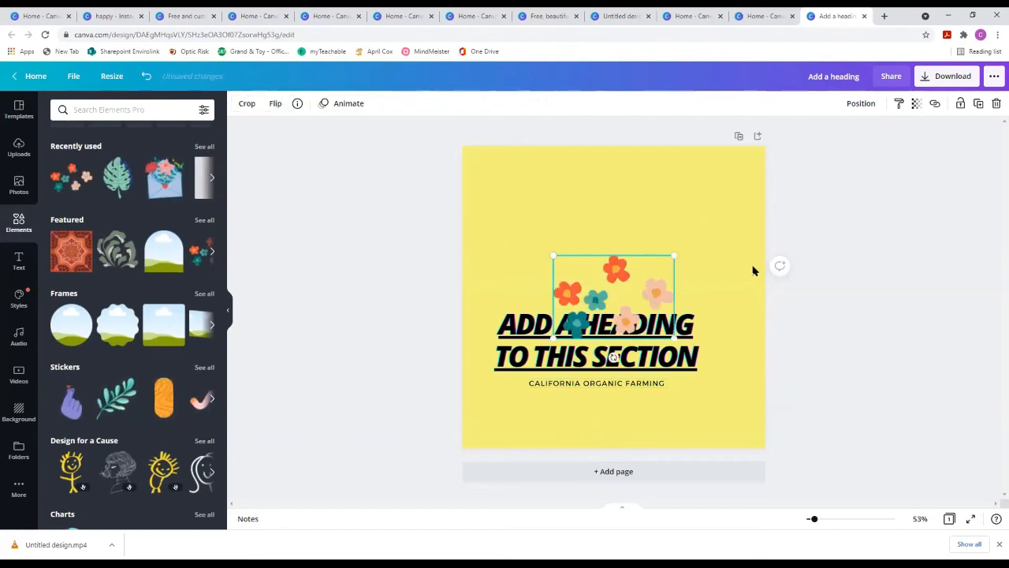
{"action": "left_click", "coordinate": [857, 350]}
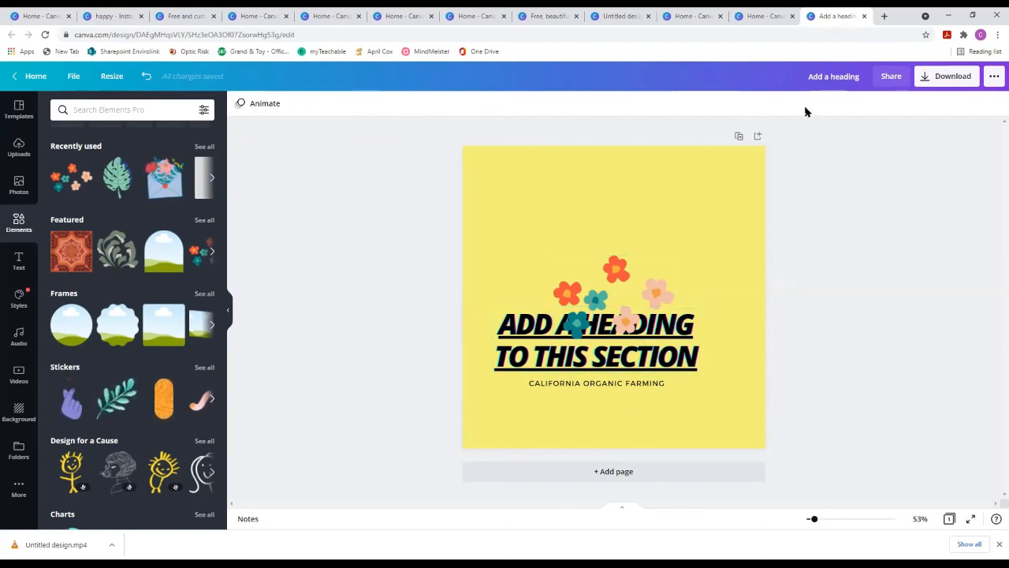
{"action": "left_click", "coordinate": [660, 276]}
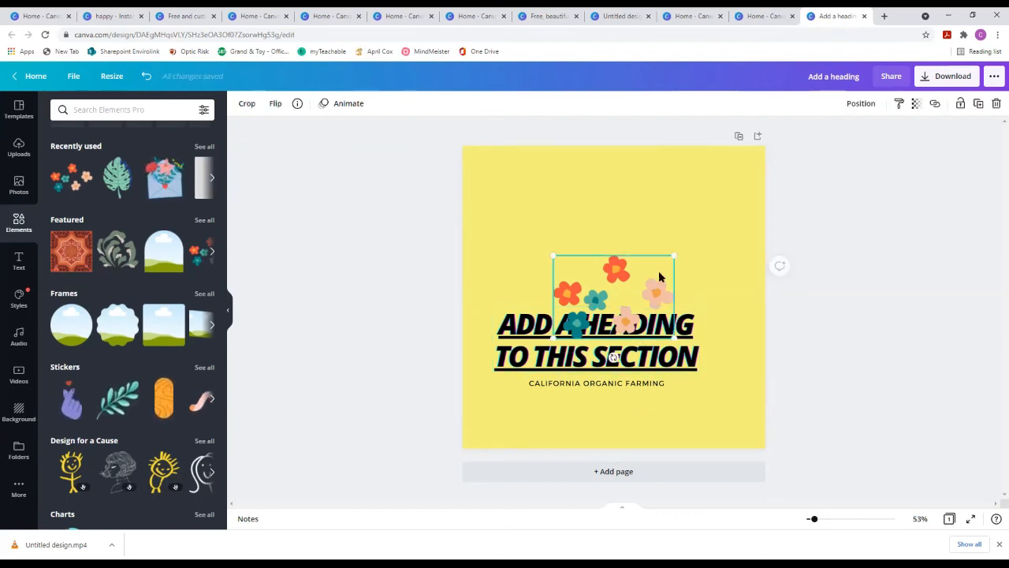
{"action": "left_click", "coordinate": [860, 104]}
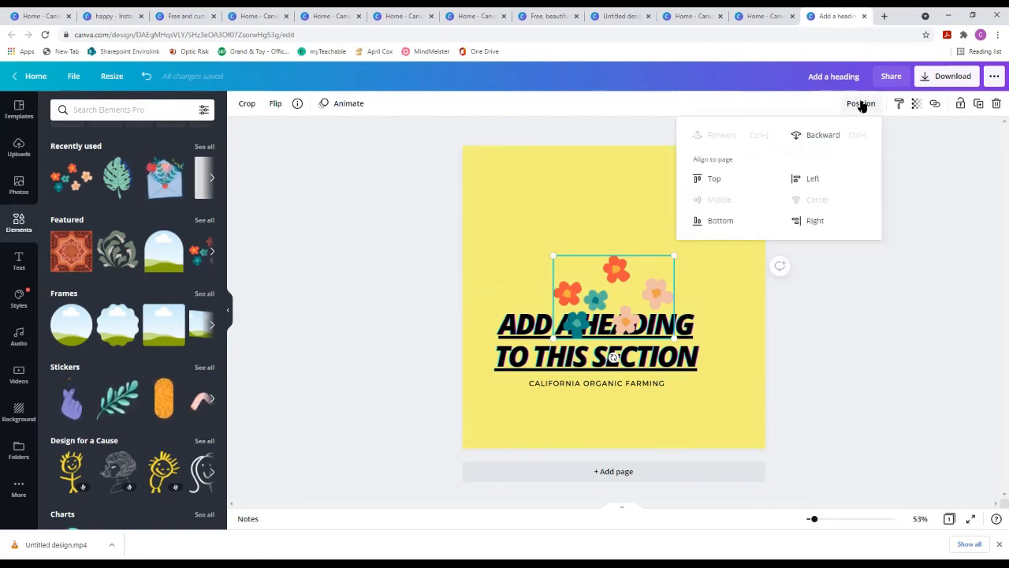
{"action": "left_click", "coordinate": [815, 134]}
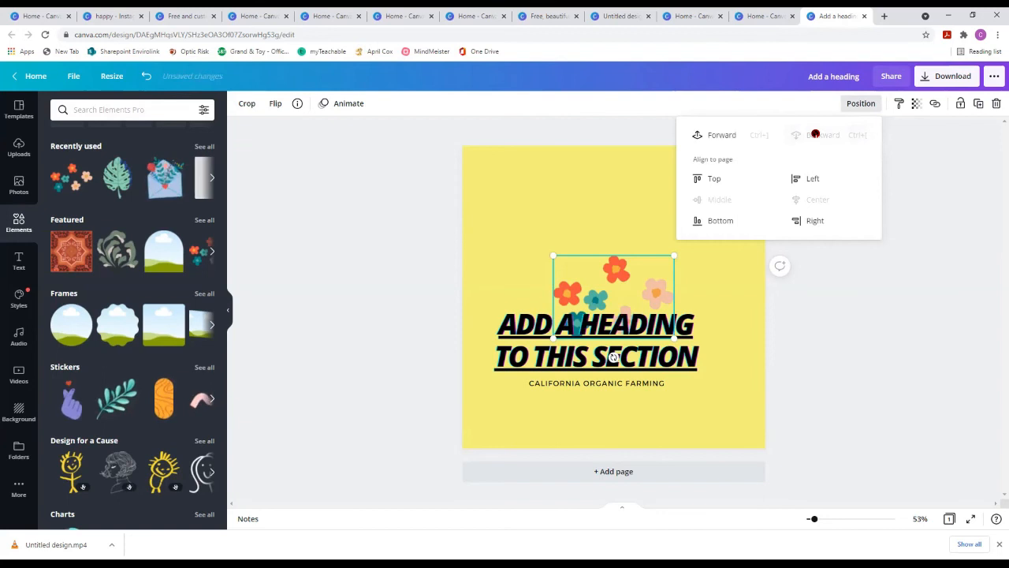
{"action": "left_click", "coordinate": [828, 333]}
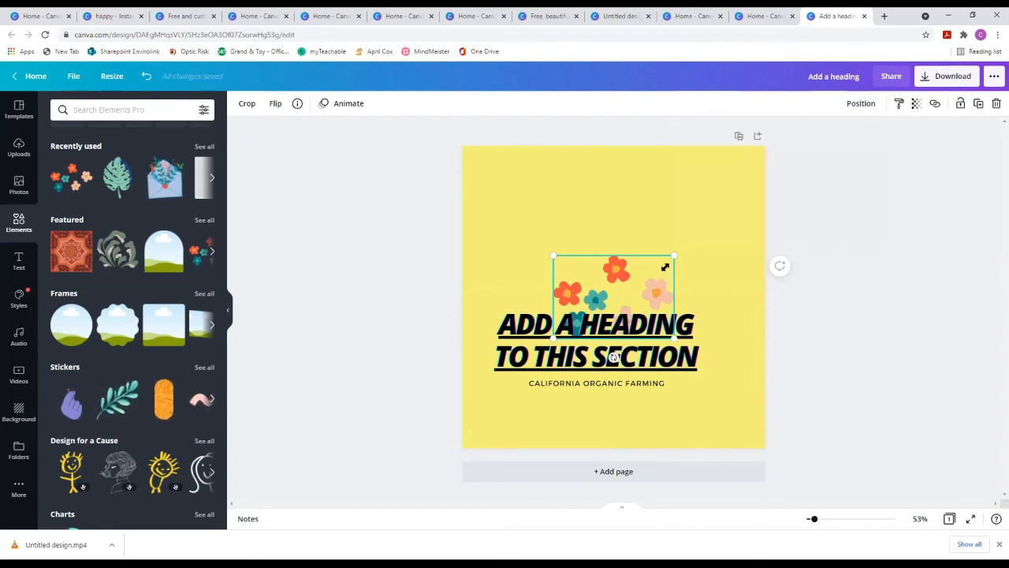
Enlarge the flowers graphic to spread behind both text lines and rotate it counter-clockwise.
{"action": "left_click_drag", "start_coordinate": [673, 255], "coordinate": [641, 317]}
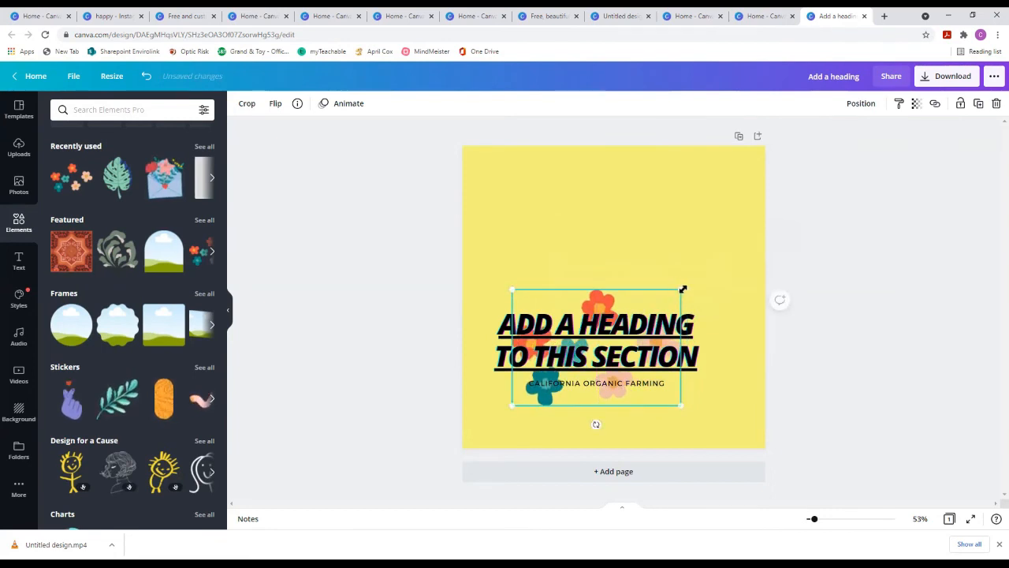
{"action": "left_click_drag", "start_coordinate": [707, 255], "coordinate": [746, 214]}
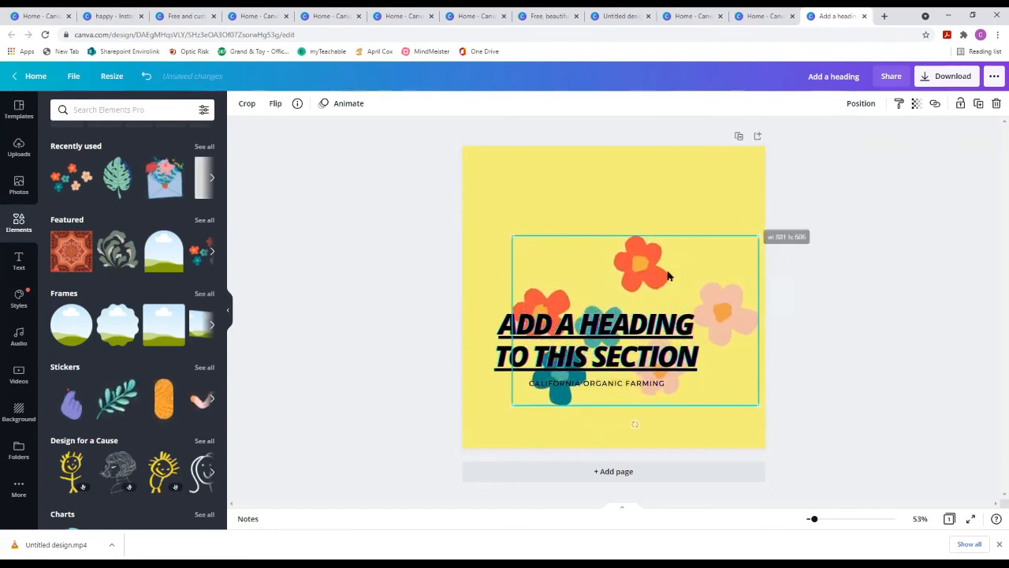
{"action": "left_click_drag", "start_coordinate": [512, 404], "coordinate": [482, 426]}
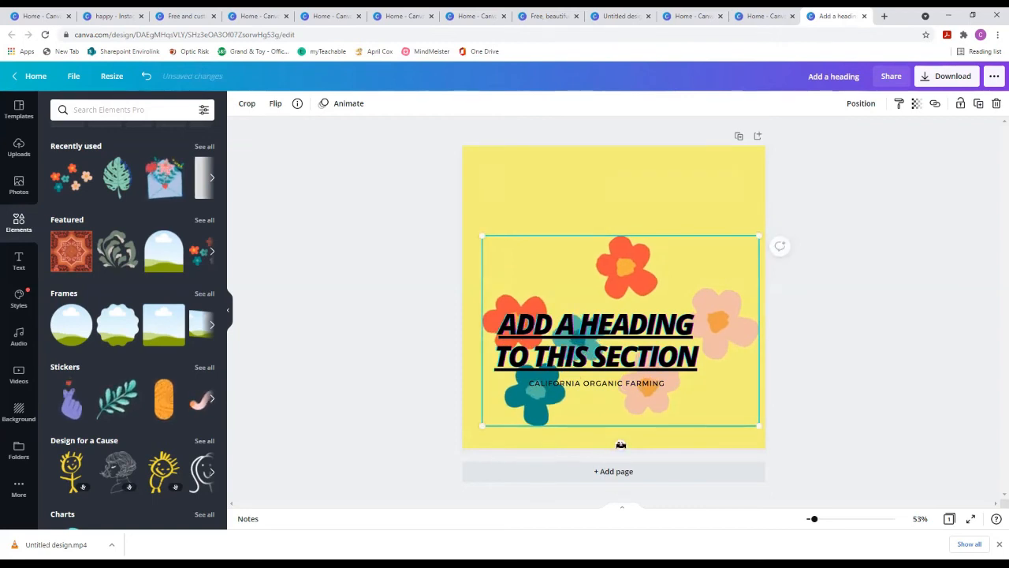
{"action": "left_click_drag", "start_coordinate": [622, 444], "coordinate": [699, 426]}
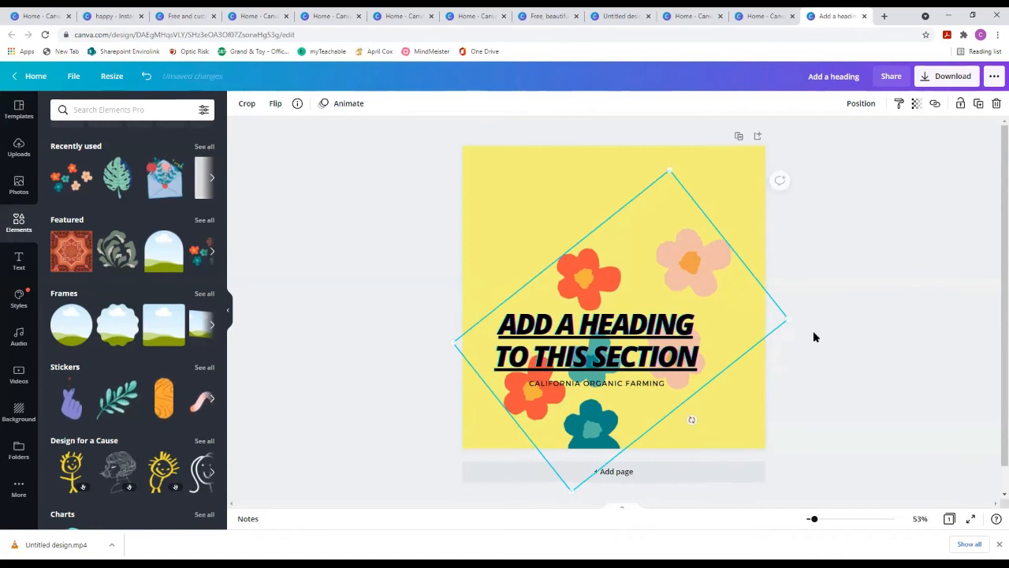
{"action": "left_click", "coordinate": [851, 332]}
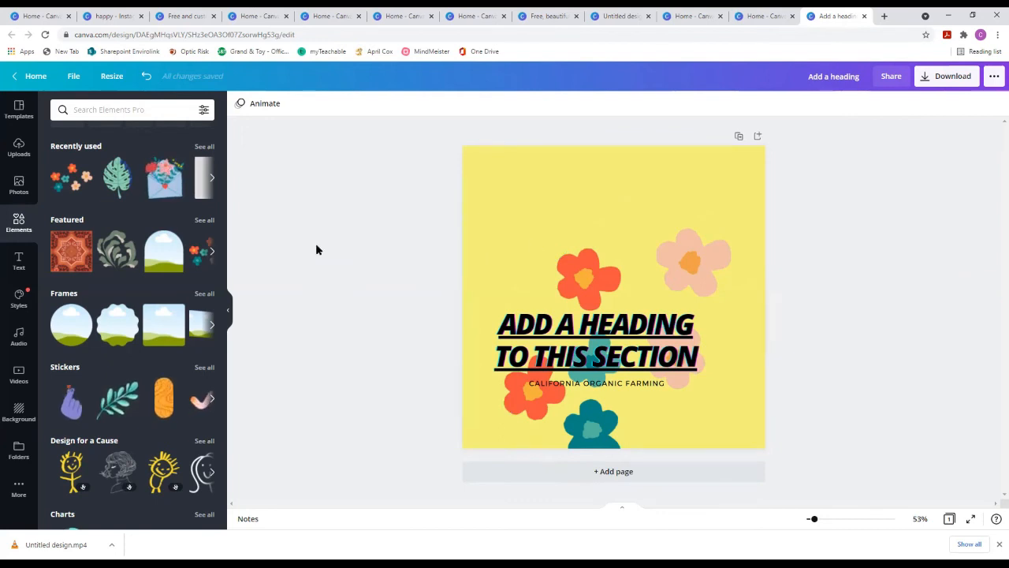
Add the grid with two side-by-side columns as the page's background.
{"action": "scroll", "coordinate": [217, 315], "scroll_direction": "down", "scroll_amount": 5}
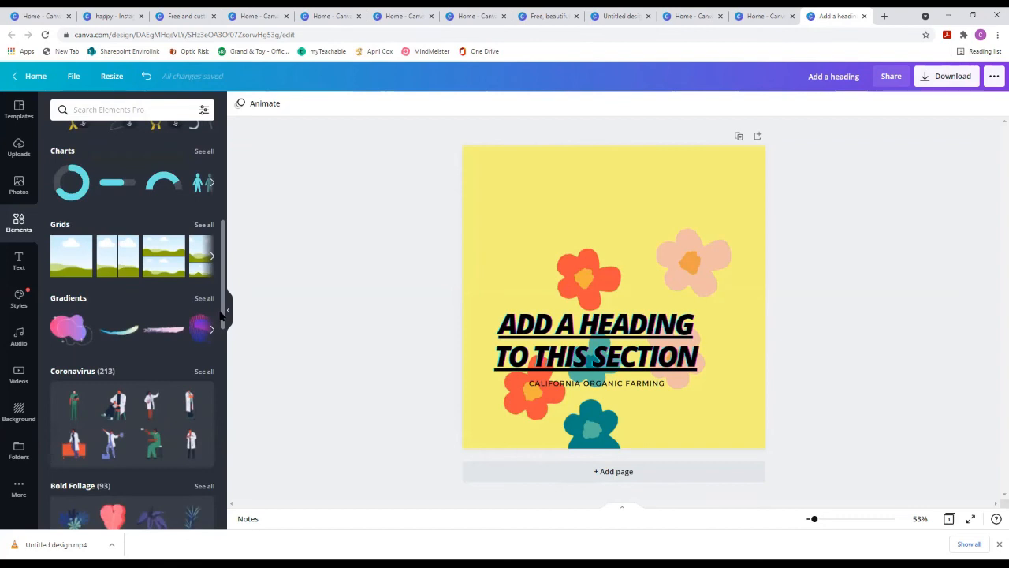
{"action": "left_click", "coordinate": [117, 263]}
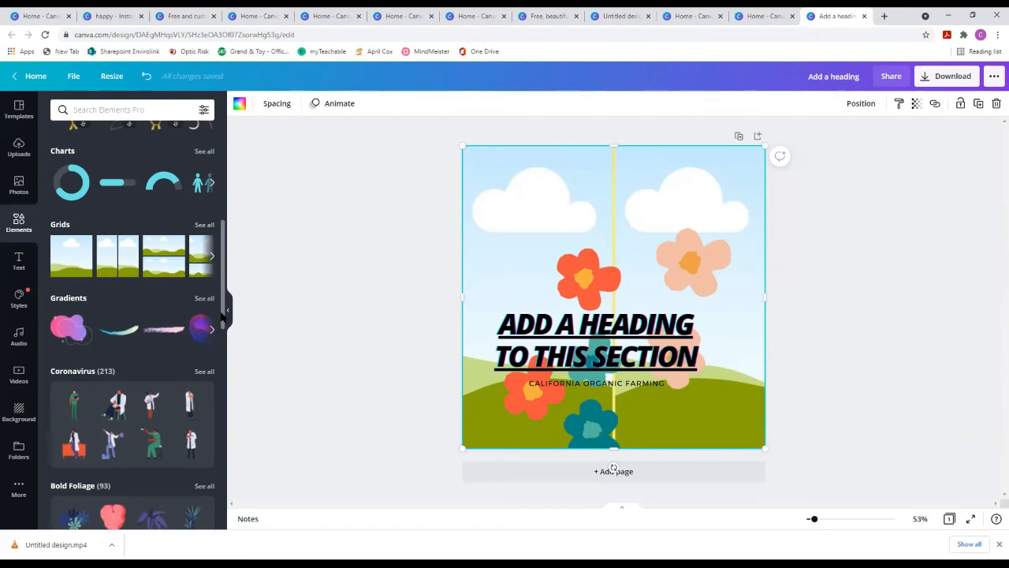
{"action": "mouse_move", "coordinate": [223, 316]}
{"action": "left_mouse_down"}
{"action": "mouse_move", "coordinate": [211, 530]}
{"action": "mouse_move", "coordinate": [343, 311]}
{"action": "left_mouse_up"}
Look through the element categories and the suggested audio tracks.
{"action": "scroll", "coordinate": [211, 485], "scroll_direction": "down", "scroll_amount": 5}
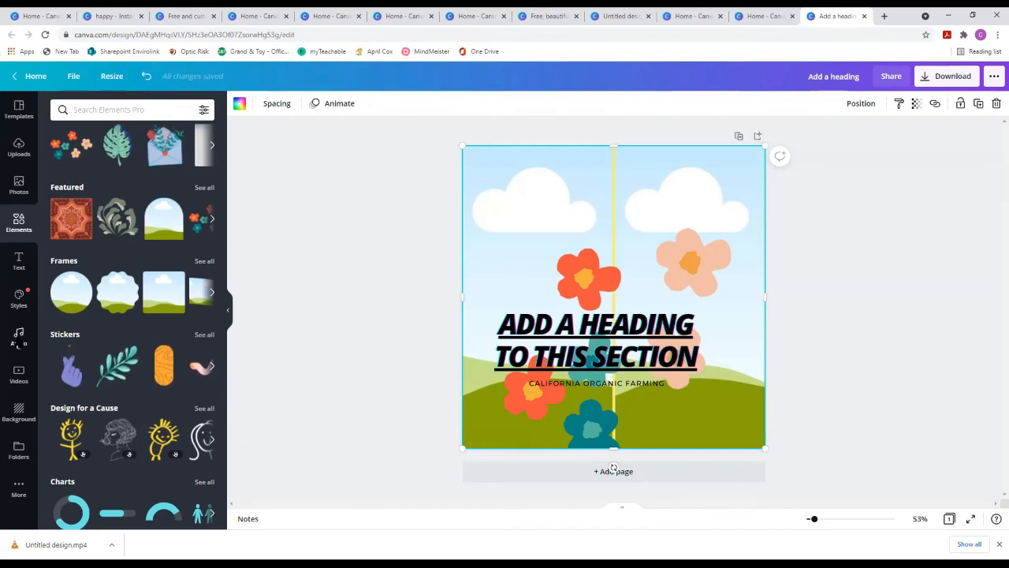
{"action": "left_click", "coordinate": [19, 335]}
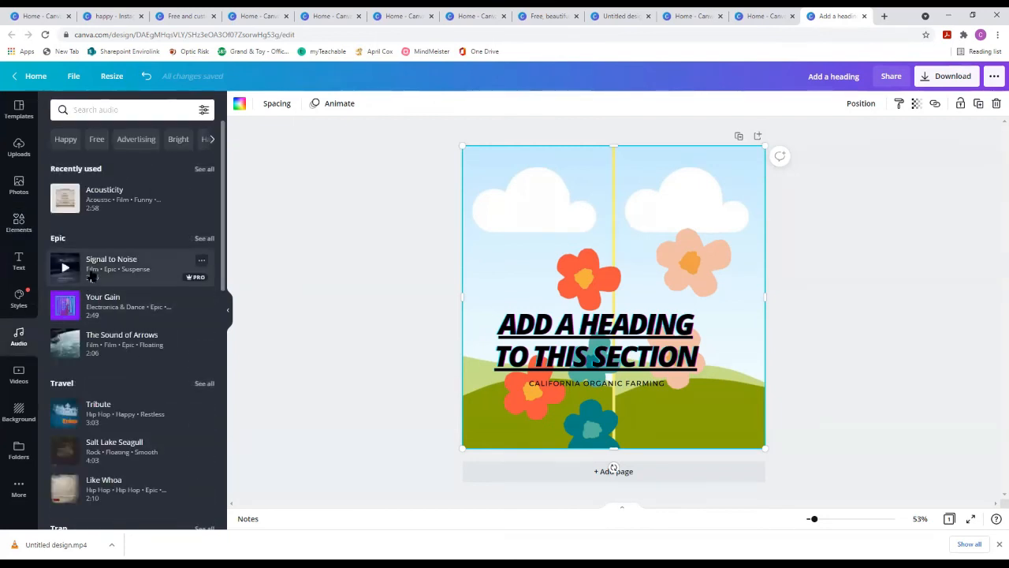
{"action": "left_click_drag", "start_coordinate": [225, 254], "coordinate": [231, 333]}
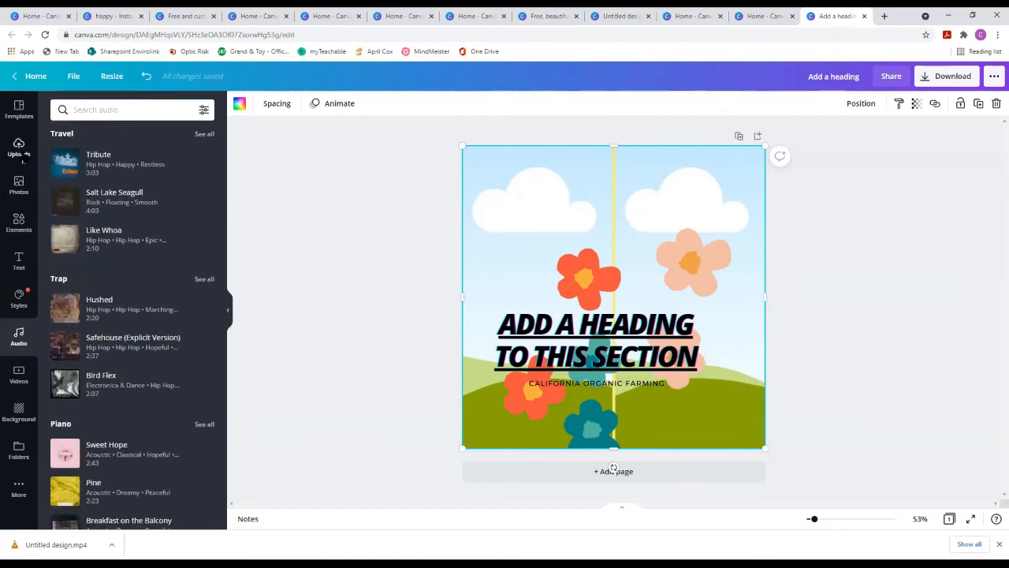
Return to the home page and open the "Copy of Untitled" design.
{"action": "left_click", "coordinate": [32, 75]}
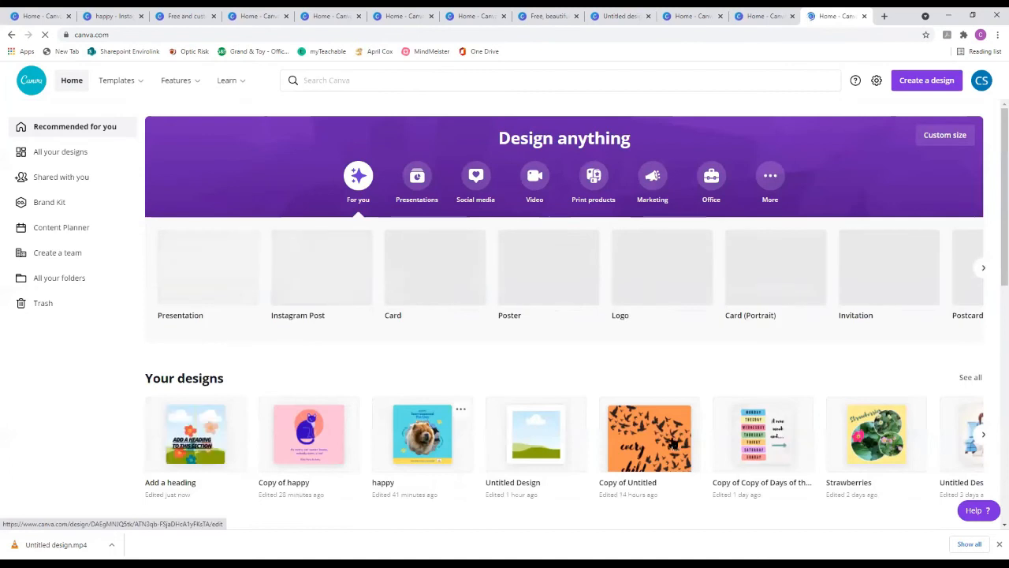
{"action": "left_click", "coordinate": [665, 440]}
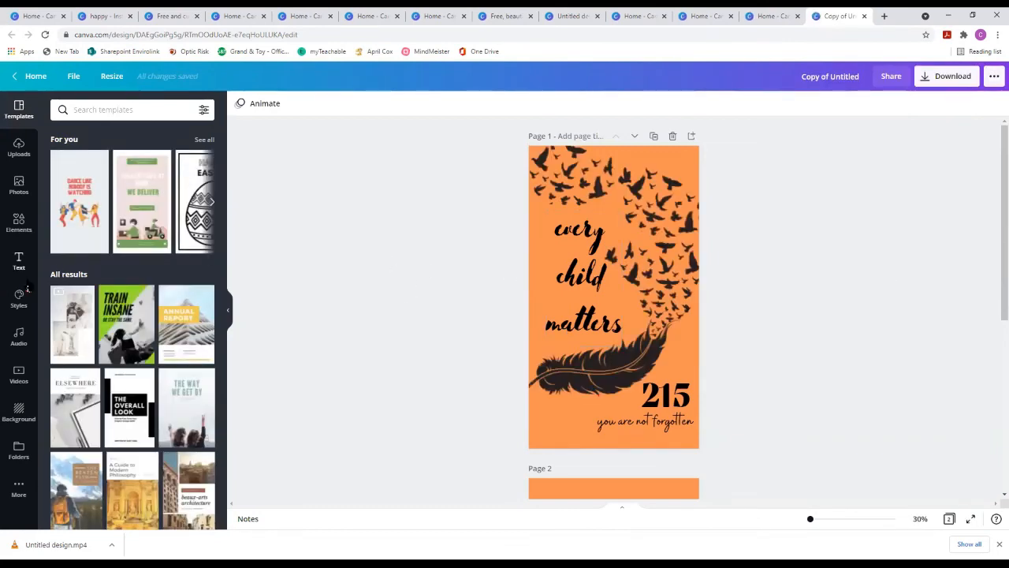
Search the audio library for "native" and "native healing".
{"action": "left_click", "coordinate": [15, 339]}
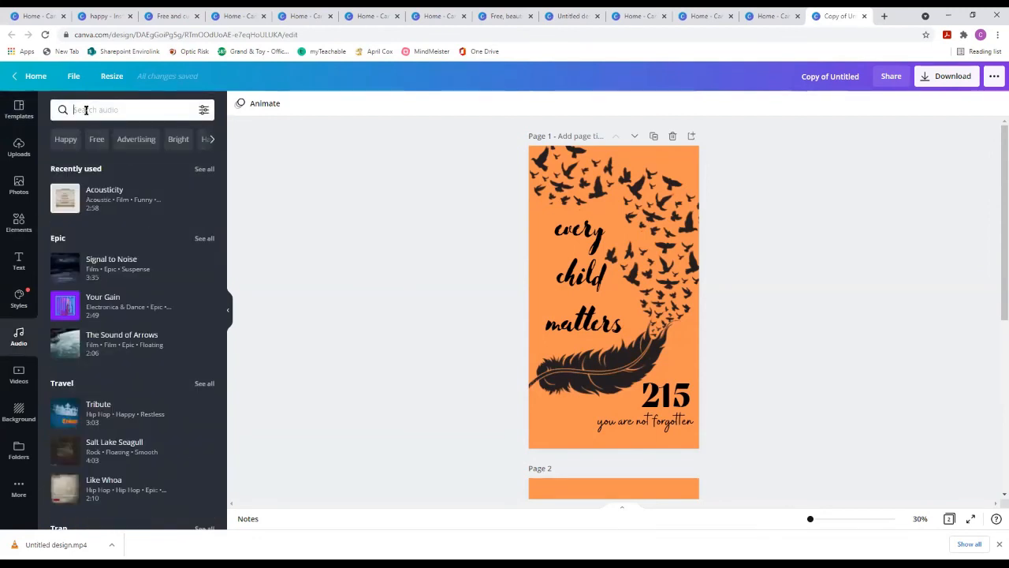
{"action": "type", "text": "native"}
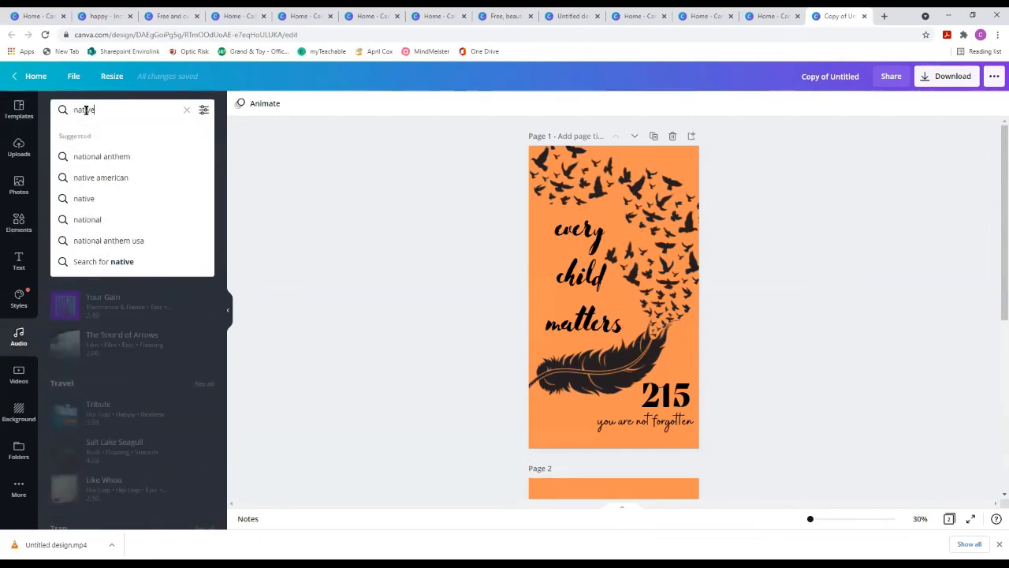
{"action": "left_click", "coordinate": [96, 197]}
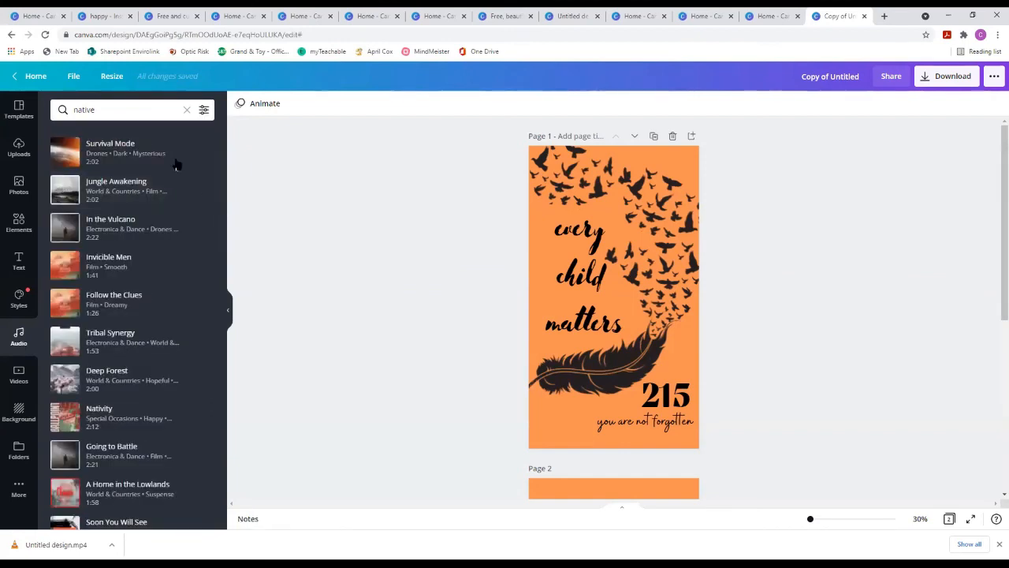
{"action": "left_click", "coordinate": [119, 110]}
{"action": "type", "text": "healing"}
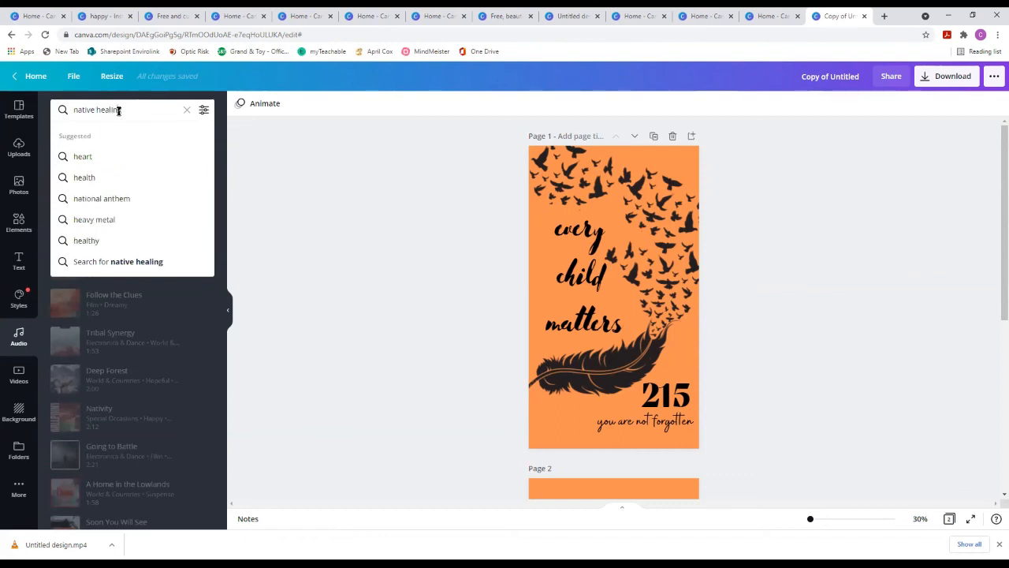
{"action": "key", "text": "Return"}
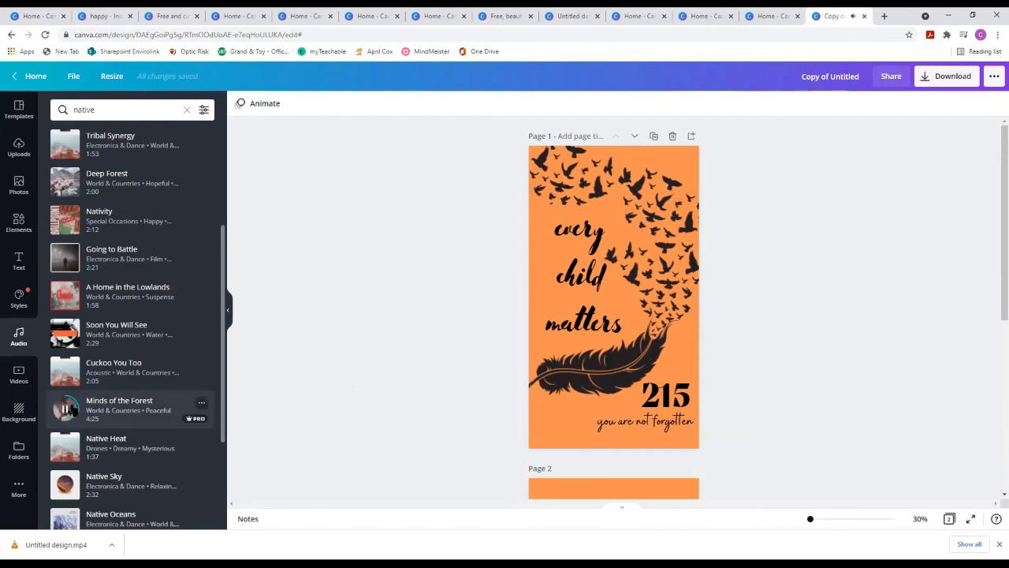
Add the "Minds of the Forest" track to the design and shift its clip selection to a section in the song's second half.
{"action": "left_click", "coordinate": [83, 410]}
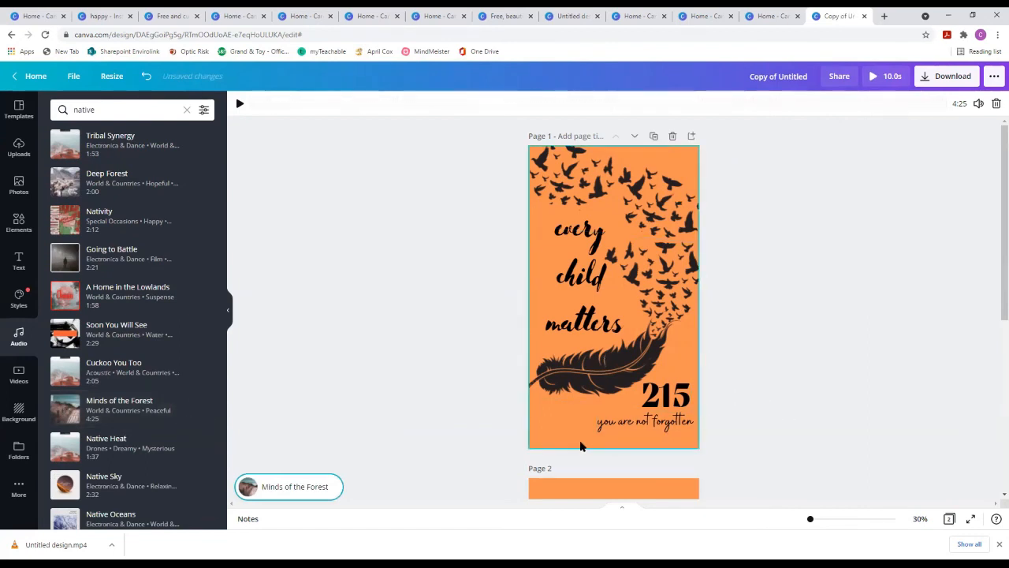
{"action": "left_click", "coordinate": [278, 493]}
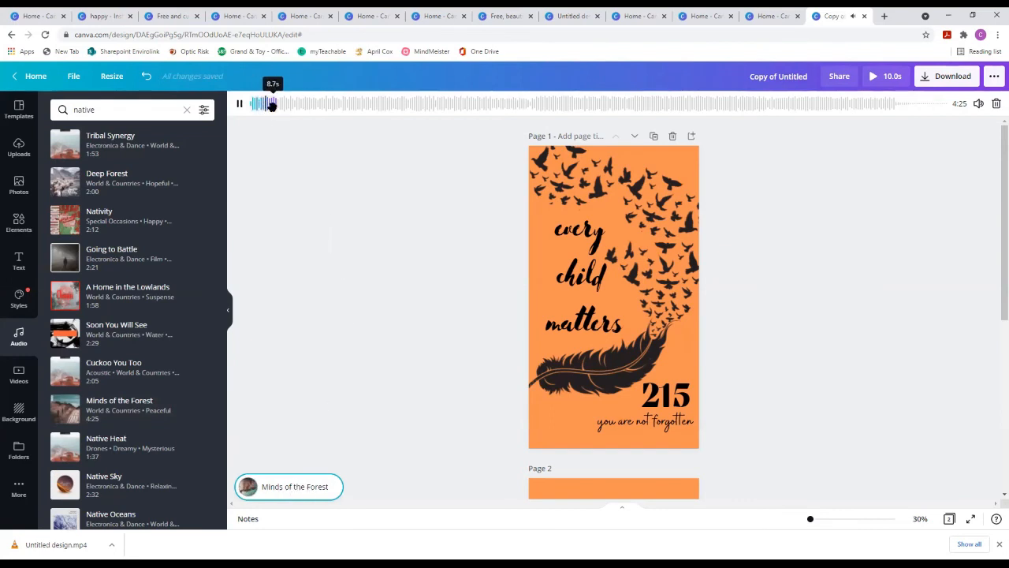
{"action": "left_click_drag", "start_coordinate": [280, 108], "coordinate": [678, 120]}
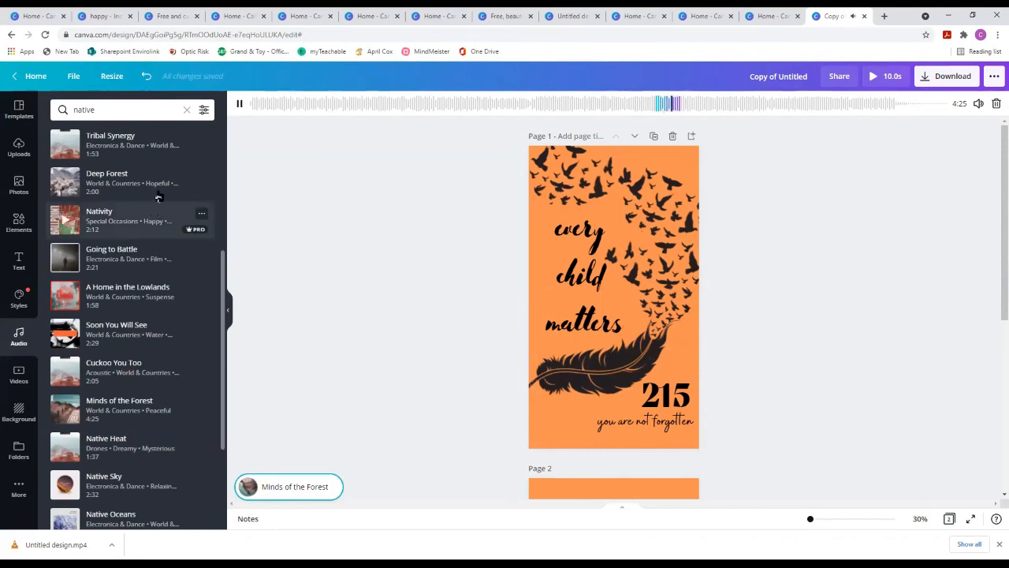
Return to the "Add a heading" design and delete its flowers, heading and small text line, leaving only the yellow background.
{"action": "left_click", "coordinate": [31, 76]}
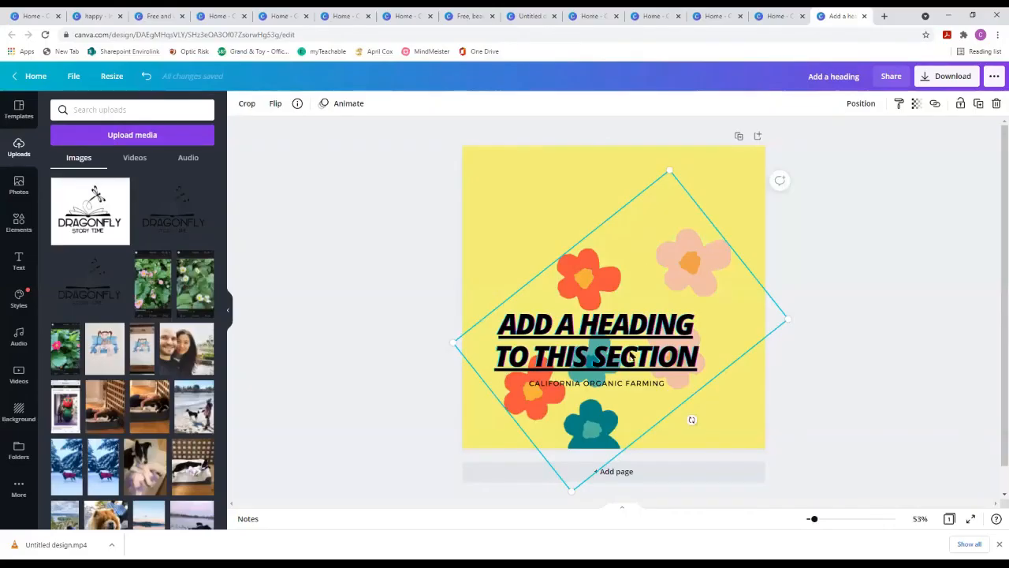
{"action": "key", "text": "Delete"}
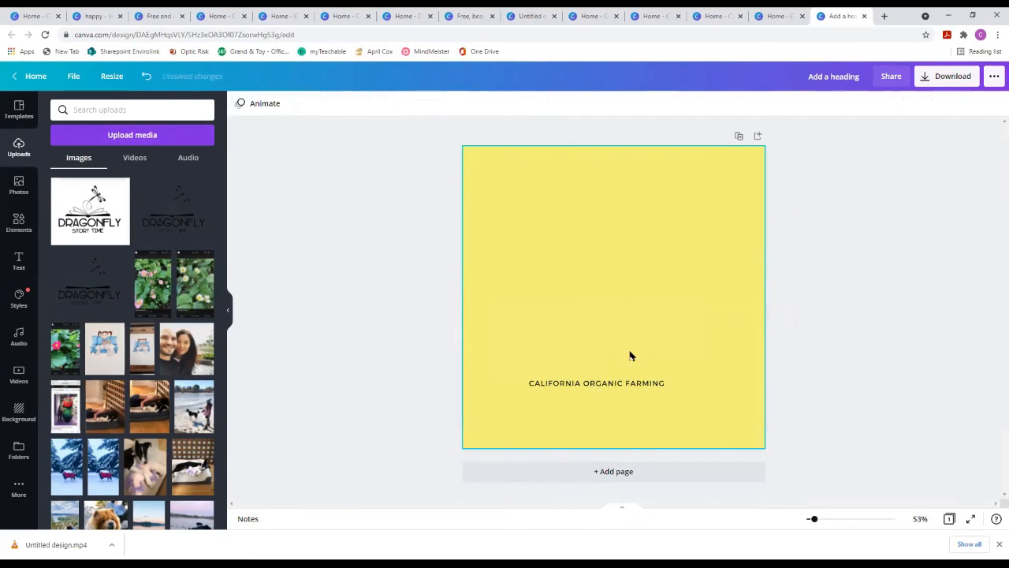
{"action": "left_click", "coordinate": [619, 385]}
{"action": "key", "text": "Delete"}
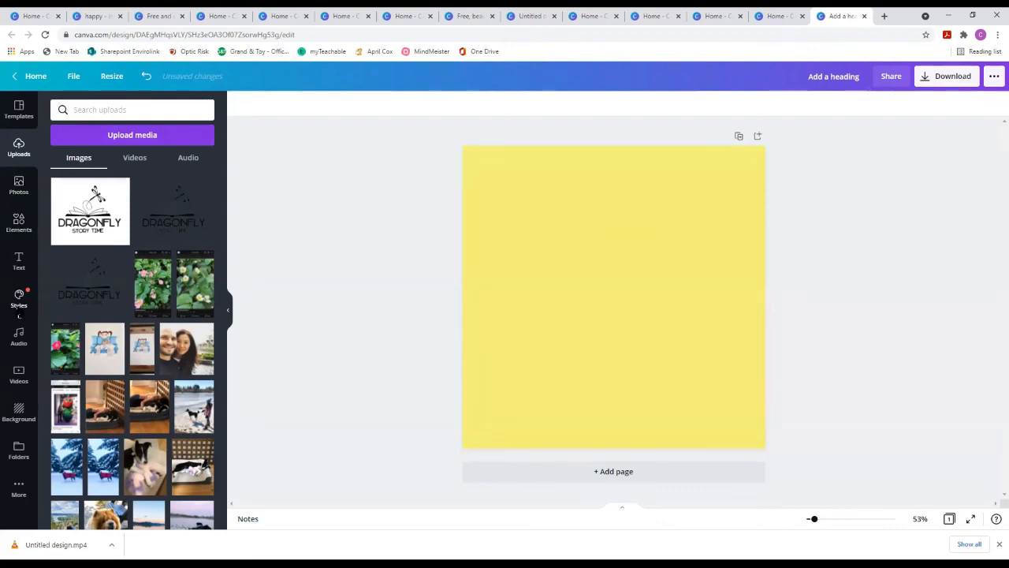
Add the square frame to the page, browse the USB disk for media, and place the uploaded chow chow photo over the frame.
{"action": "left_click", "coordinate": [19, 227]}
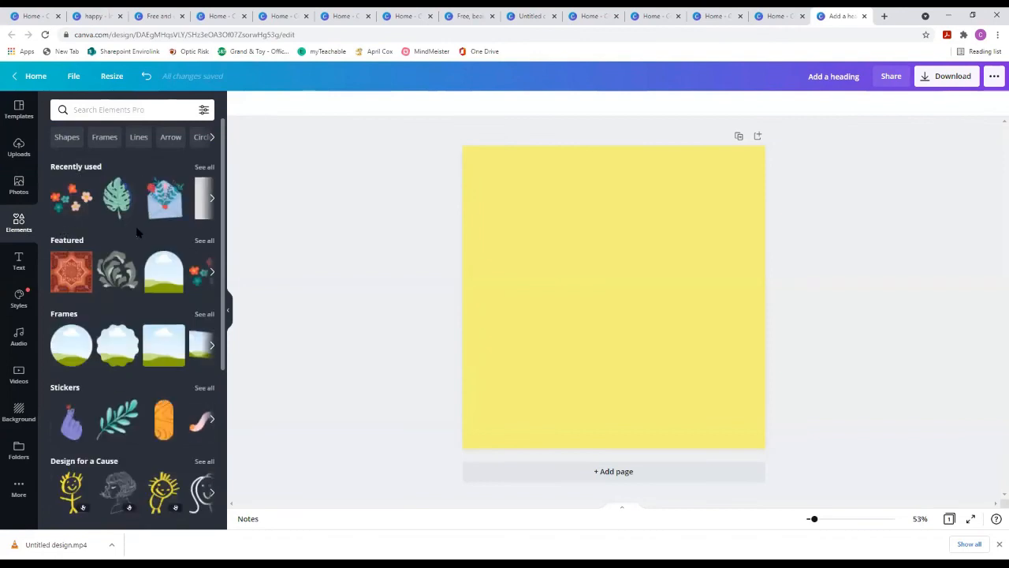
{"action": "left_click", "coordinate": [163, 345]}
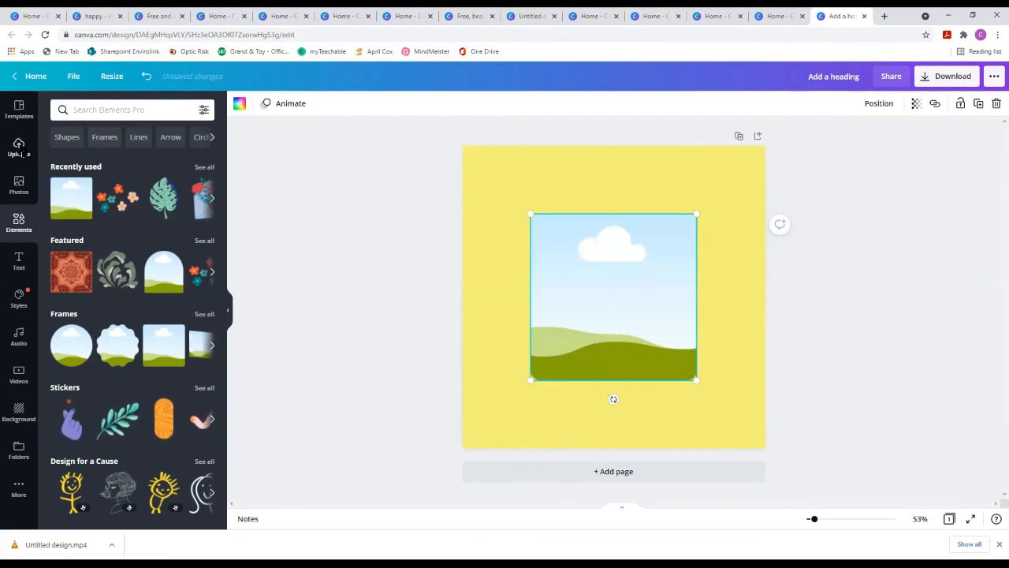
{"action": "left_click", "coordinate": [24, 151]}
{"action": "left_click", "coordinate": [121, 137]}
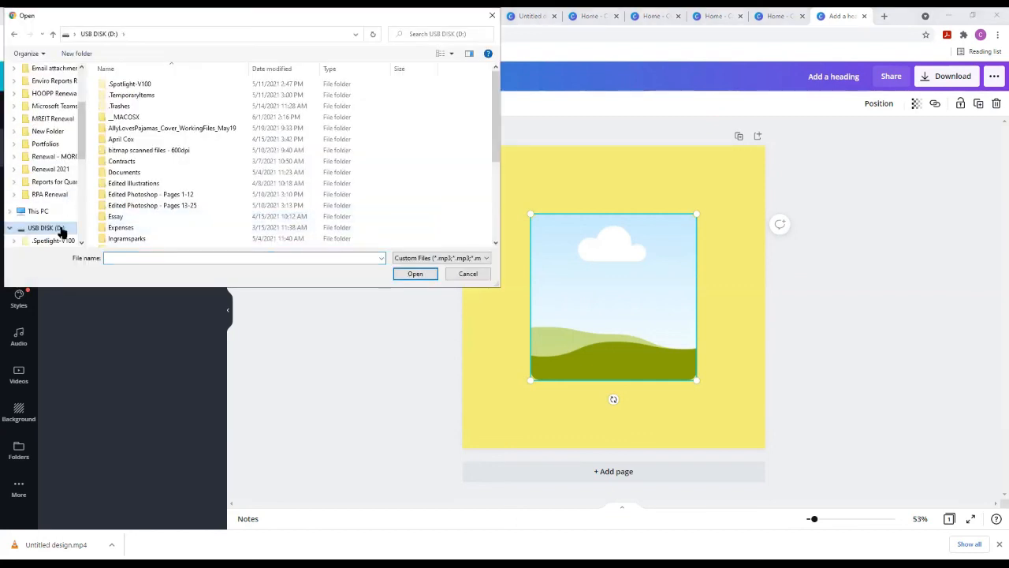
{"action": "left_click_drag", "start_coordinate": [498, 126], "coordinate": [498, 160]}
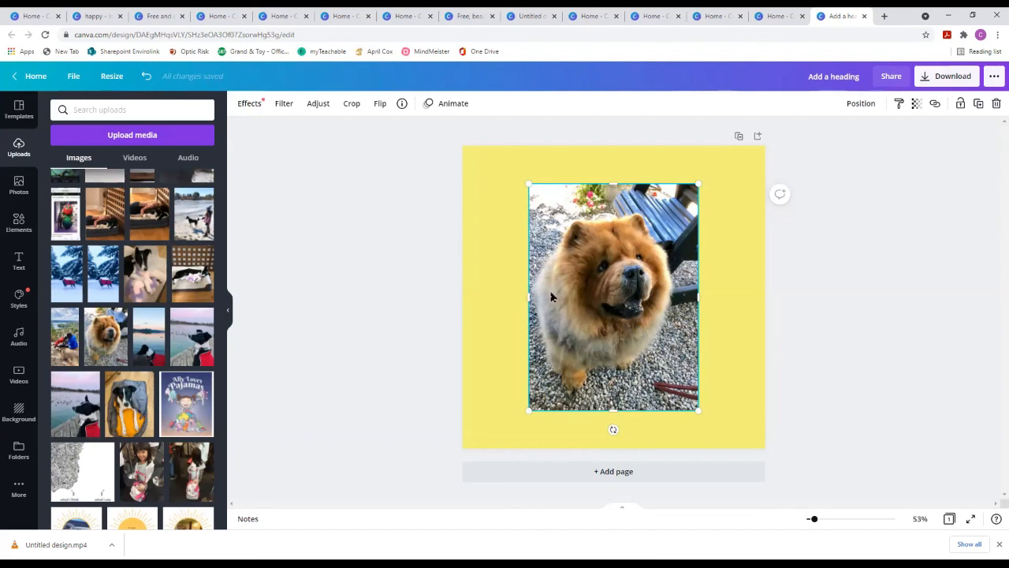
Remove the background of the chow chow photo with Background Remover and widen the photo slightly.
{"action": "left_click", "coordinate": [249, 106]}
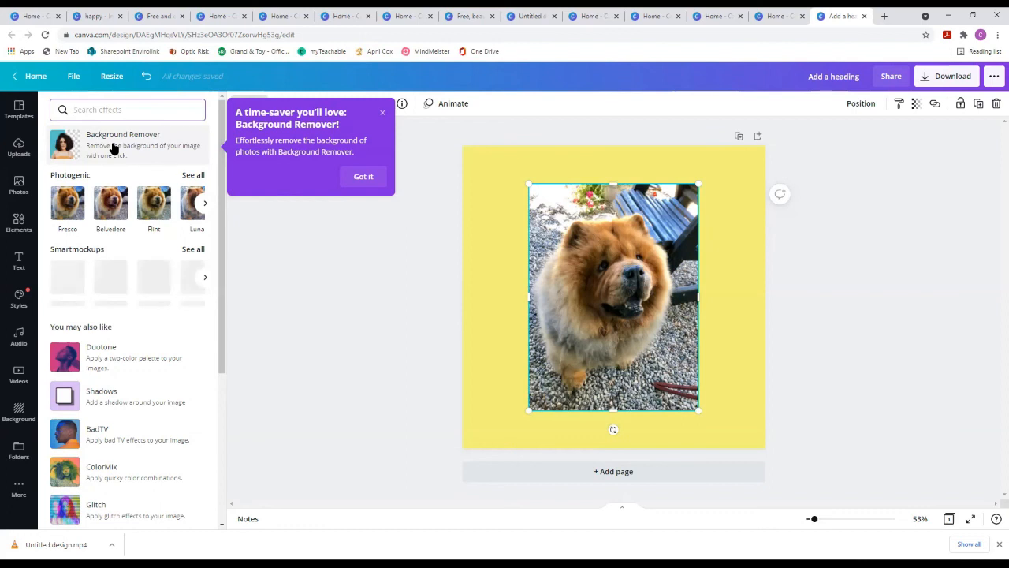
{"action": "left_click", "coordinate": [113, 148]}
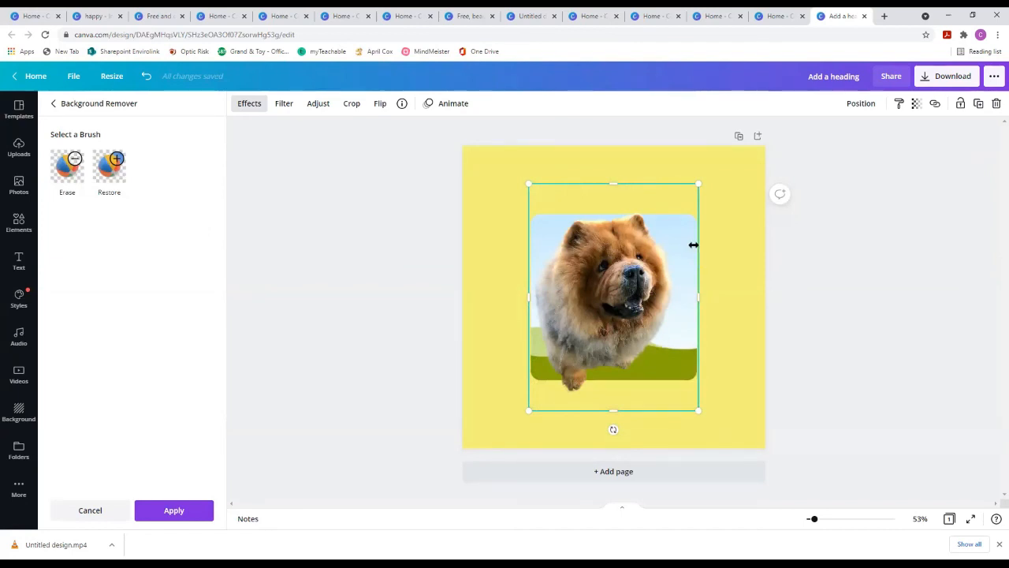
{"action": "left_click_drag", "start_coordinate": [693, 228], "coordinate": [696, 229]}
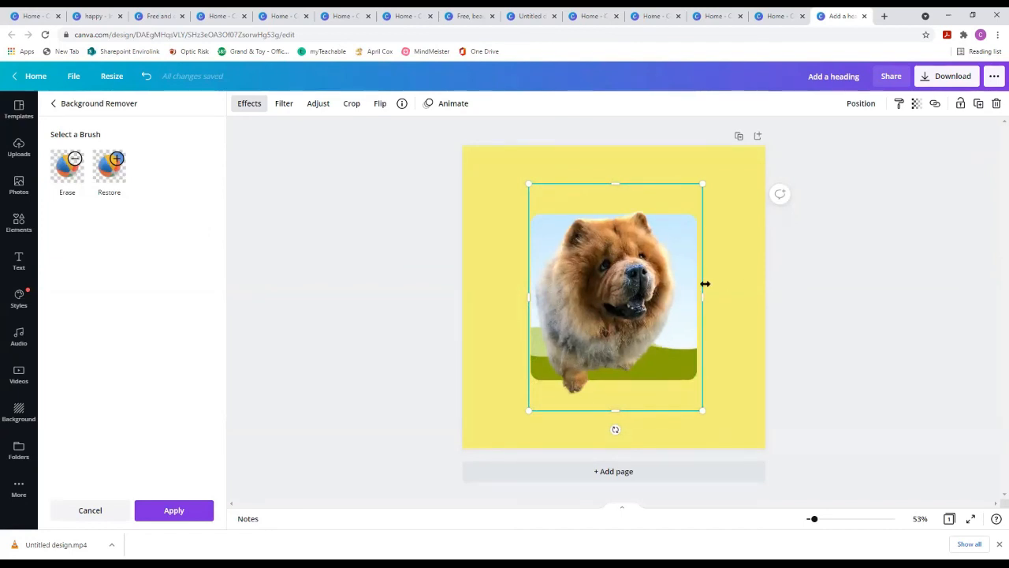
Delete the dog cutout and the square frame from the page.
{"action": "key", "text": "Delete"}
{"action": "left_click", "coordinate": [664, 305]}
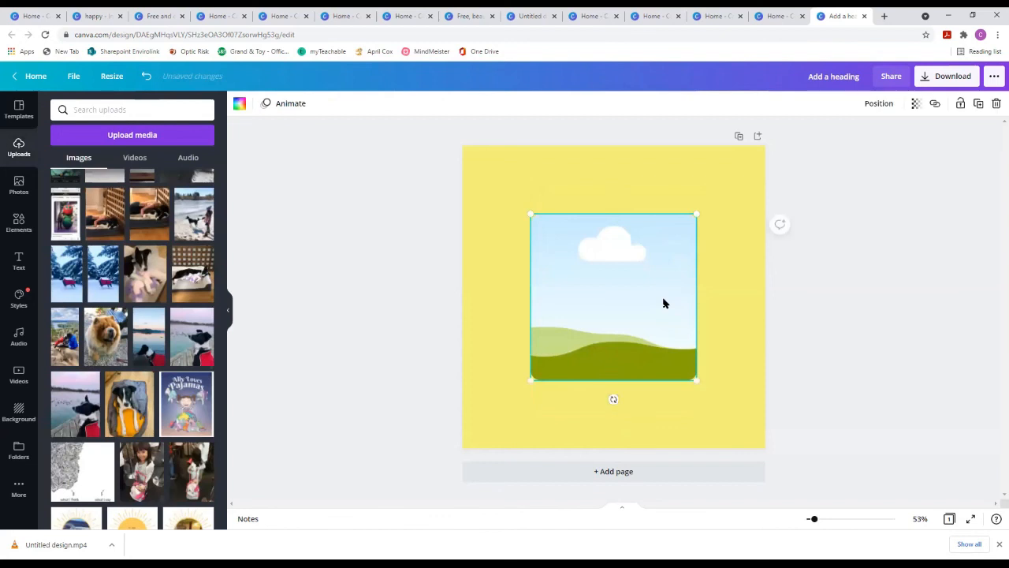
{"action": "key", "text": "Delete"}
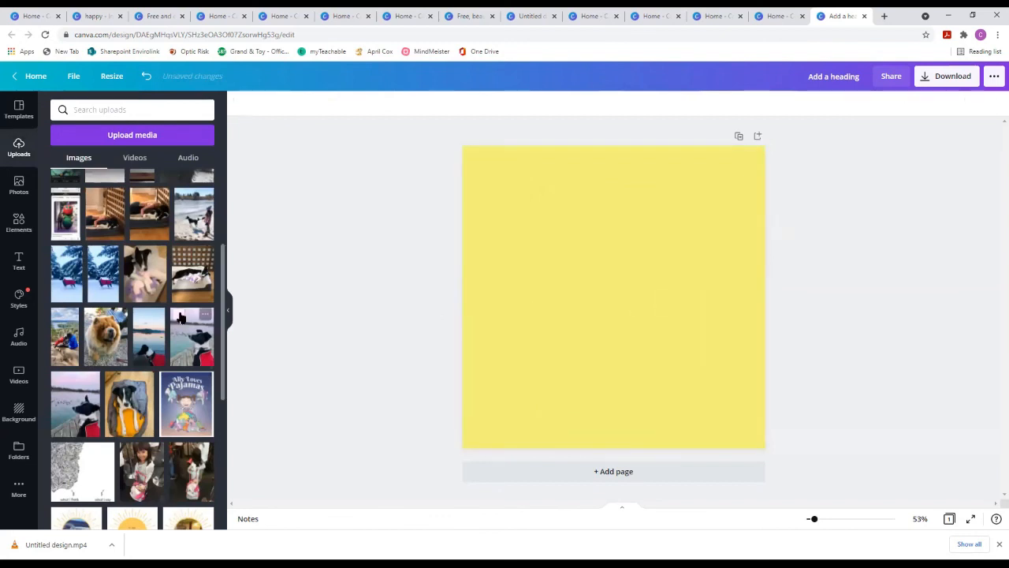
Upload stuffed toy images from the USB disk and place the uploaded chow chow photo on the page.
{"action": "left_click", "coordinate": [124, 136]}
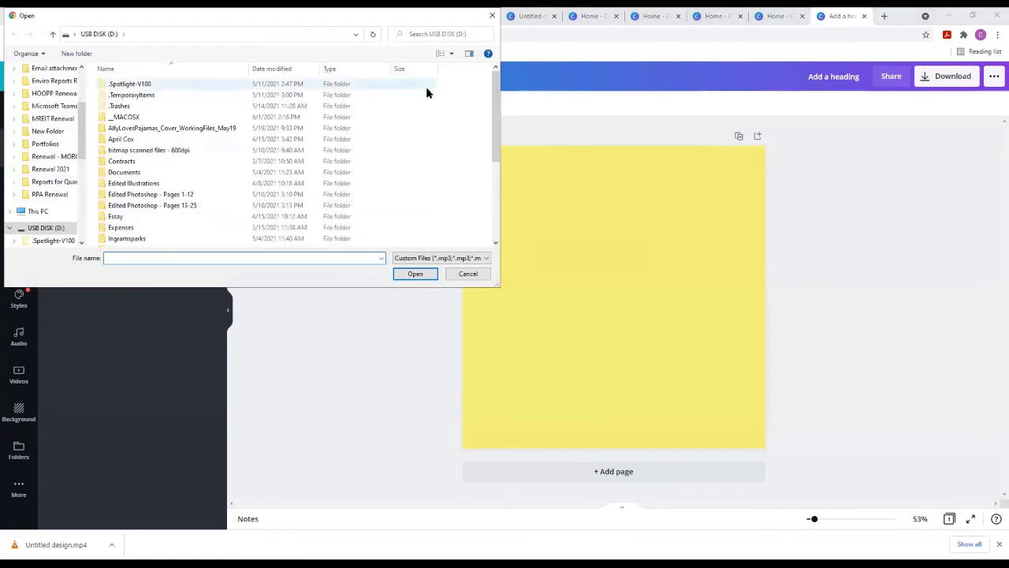
{"action": "left_click_drag", "start_coordinate": [496, 88], "coordinate": [488, 214]}
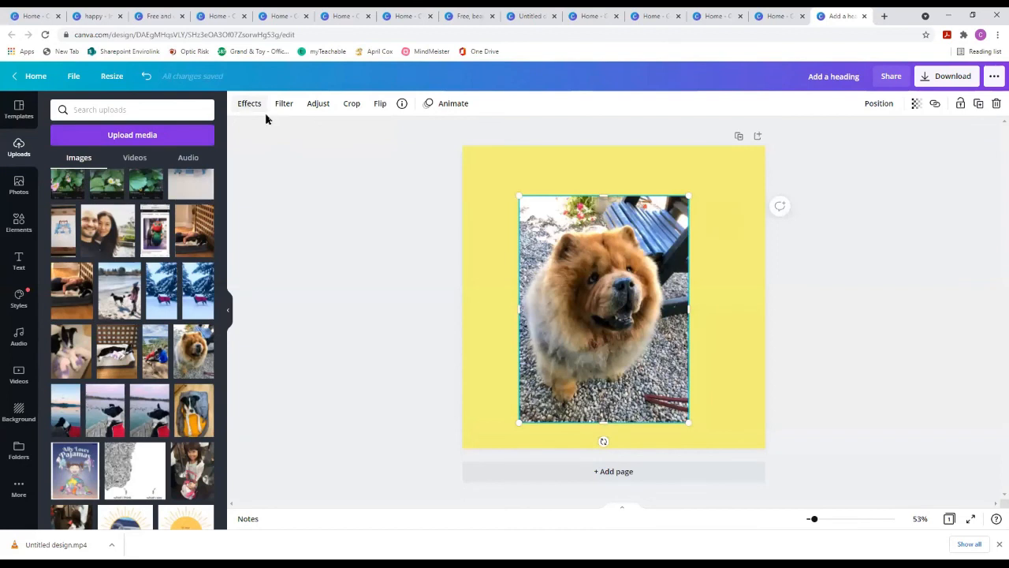
Change the page background to white from the "In the Blue" palette.
{"action": "left_click", "coordinate": [497, 178]}
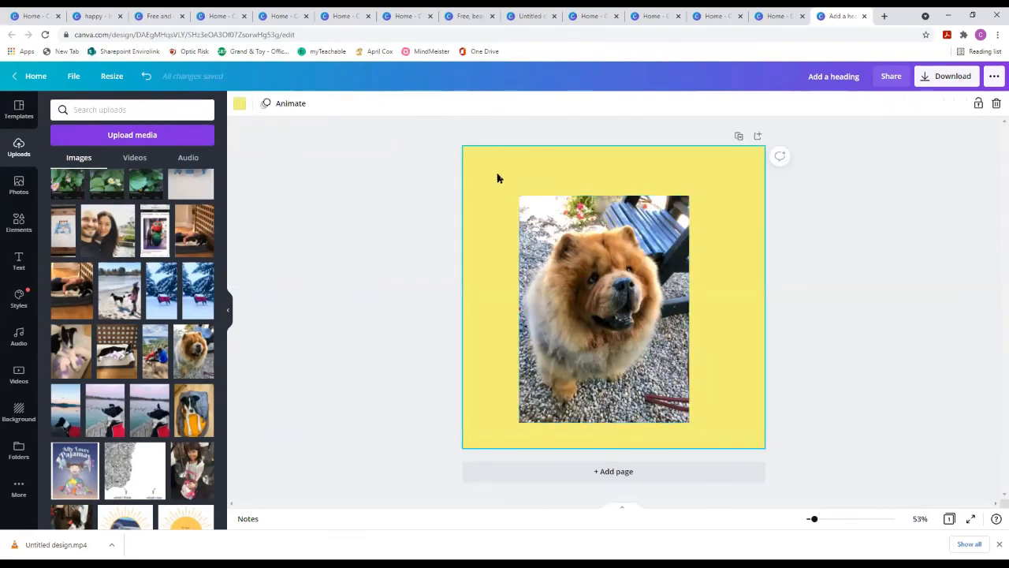
{"action": "left_click", "coordinate": [239, 105]}
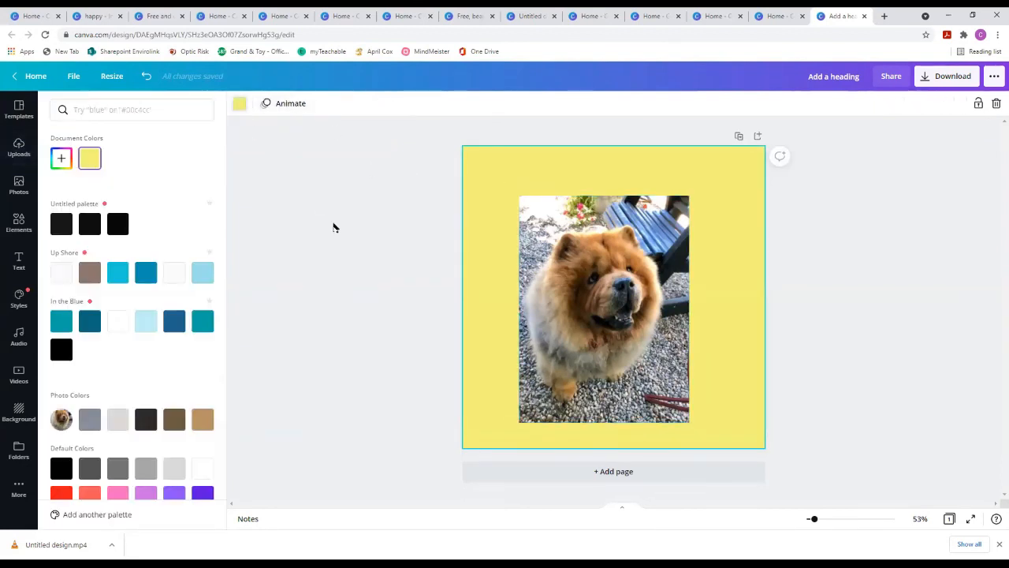
{"action": "left_click", "coordinate": [117, 323]}
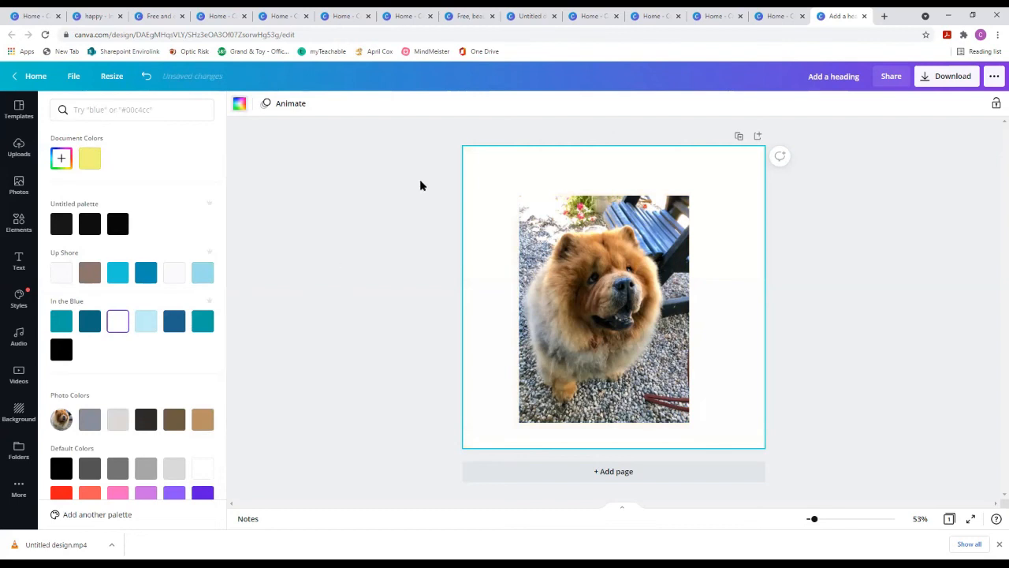
{"action": "left_click", "coordinate": [240, 108]}
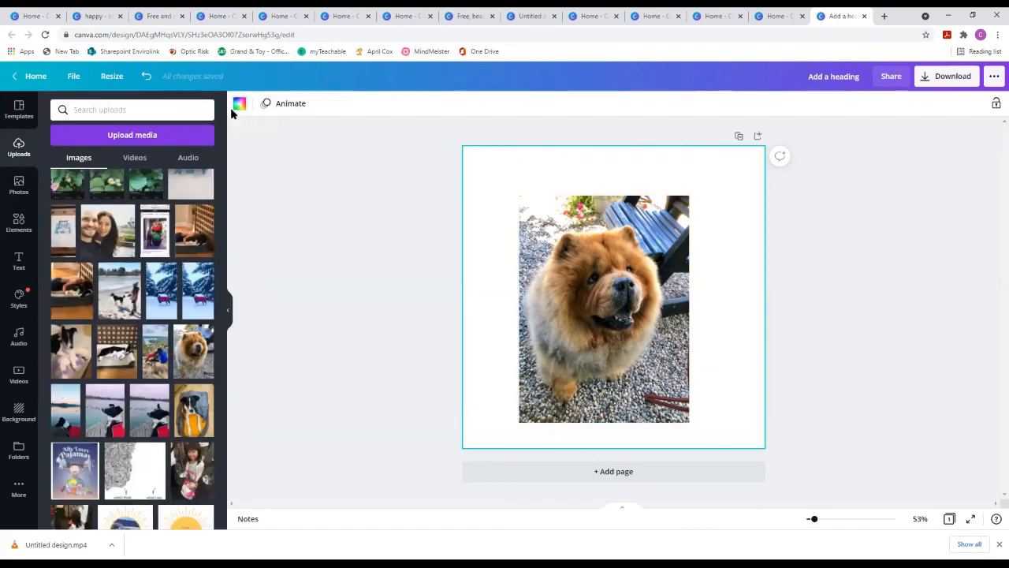
Remove the chow chow photo's background with the Background Remover effect.
{"action": "left_click", "coordinate": [641, 224]}
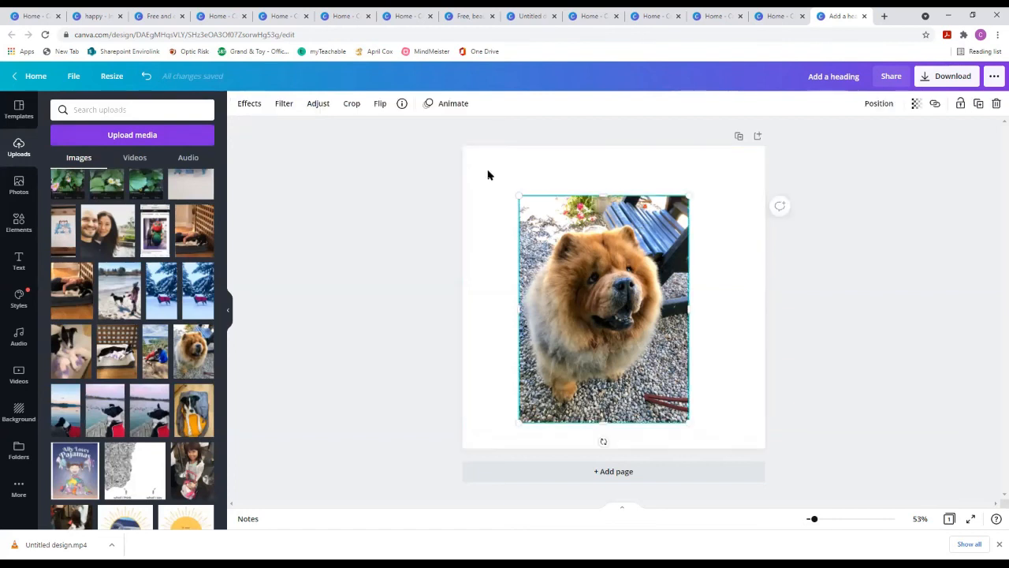
{"action": "left_click", "coordinate": [248, 105]}
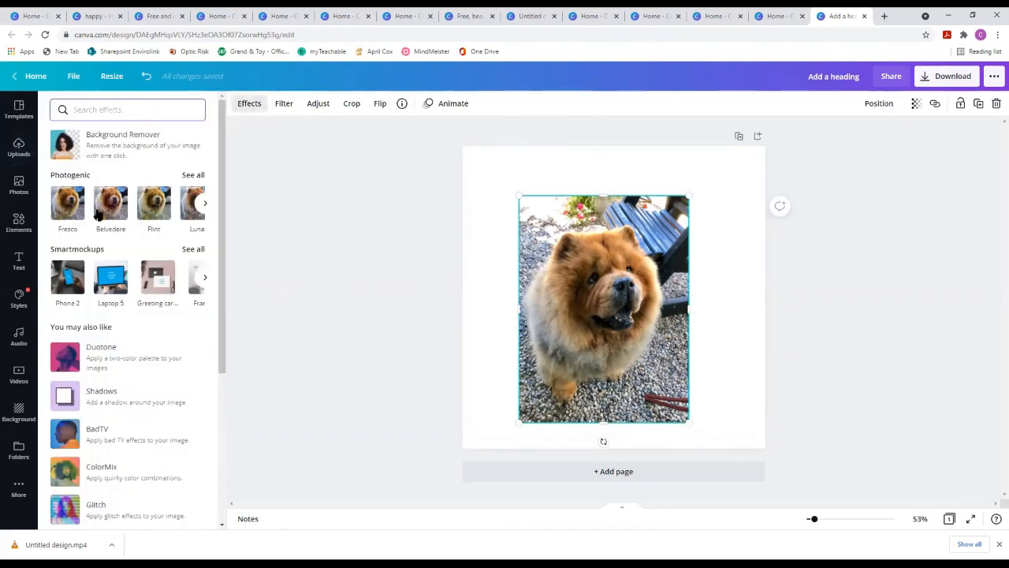
{"action": "left_click", "coordinate": [85, 142]}
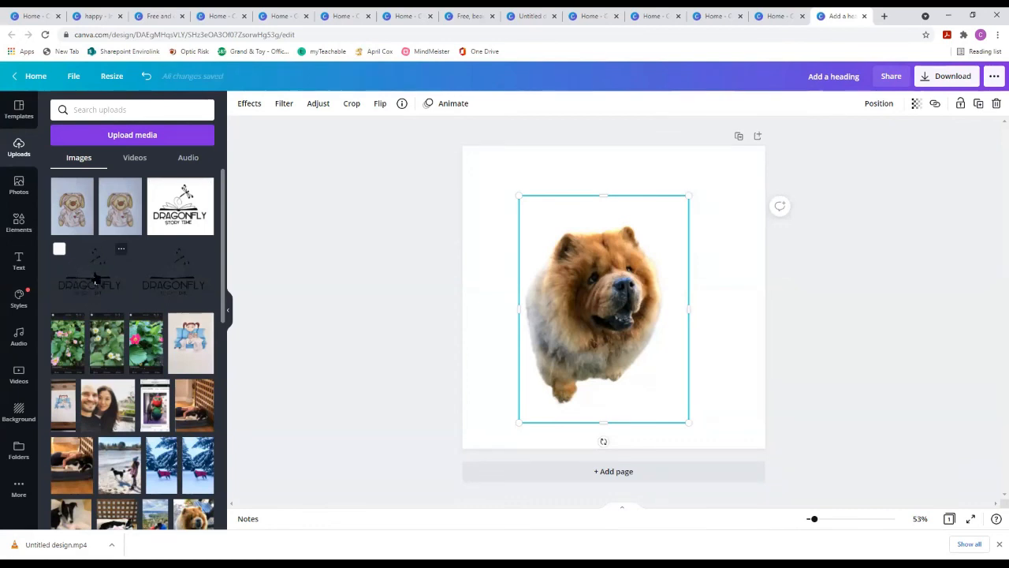
Add the transparent Dragonfly Story Time logo to the page's upper right and set the page background to light blue from the "Up Shore" palette.
{"action": "left_click", "coordinate": [94, 278]}
{"action": "left_click", "coordinate": [239, 106]}
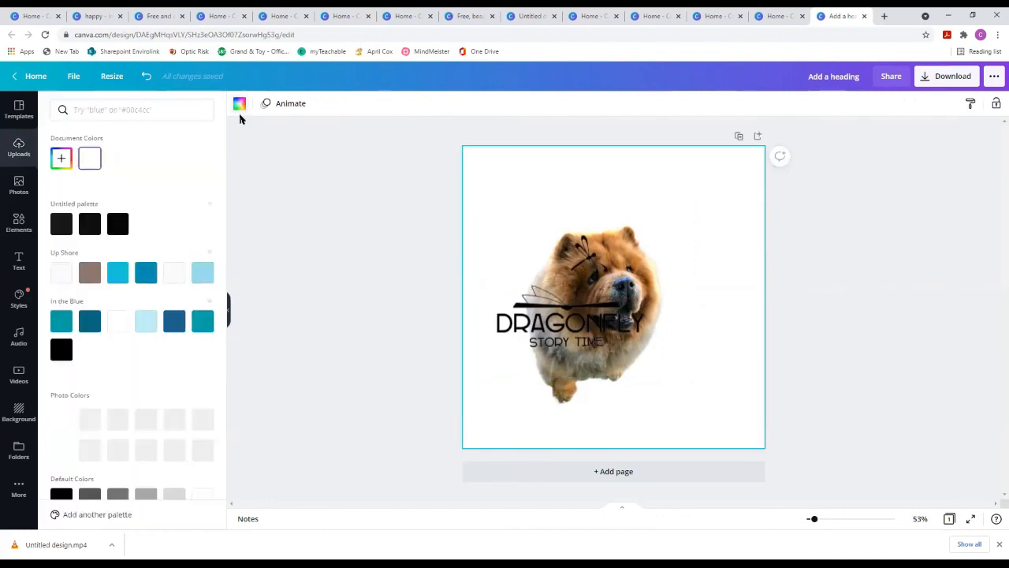
{"action": "left_click", "coordinate": [202, 274]}
{"action": "left_click_drag", "start_coordinate": [599, 319], "coordinate": [710, 259]}
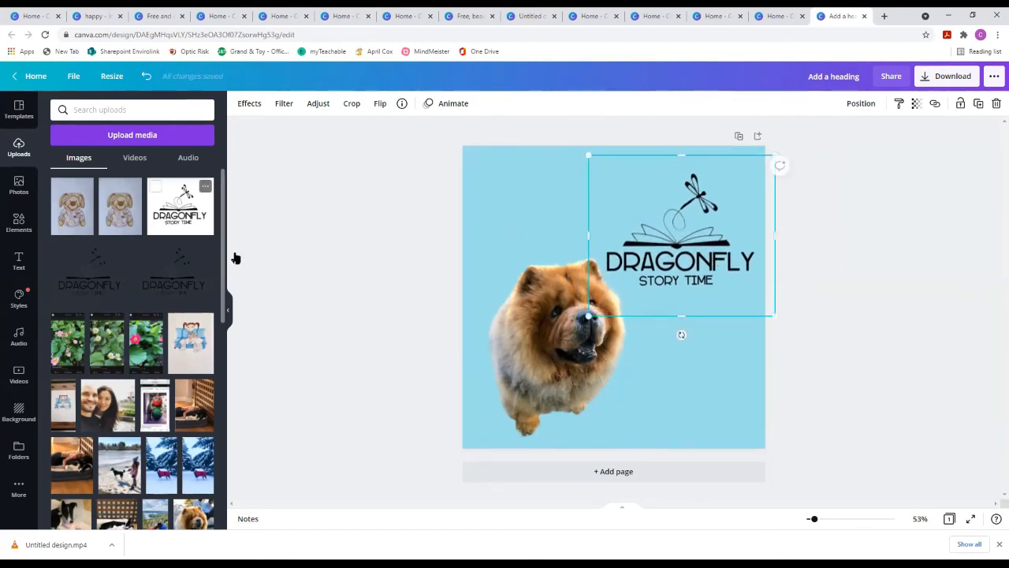
Try the white-background version of the logo on the page, and move the transparent logo to the page centre.
{"action": "left_click_drag", "start_coordinate": [235, 258], "coordinate": [602, 308]}
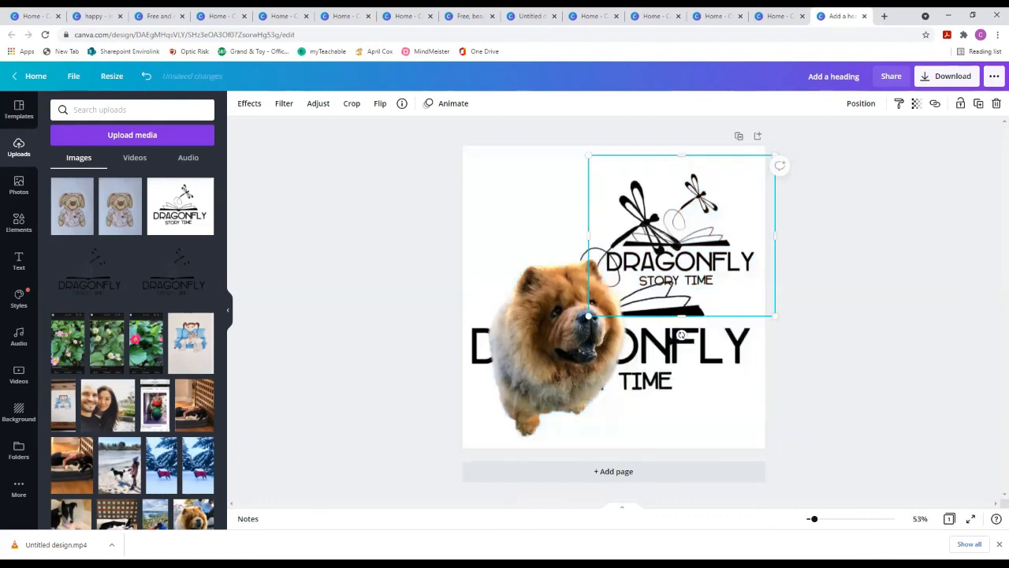
{"action": "left_click_drag", "start_coordinate": [703, 359], "coordinate": [608, 344]}
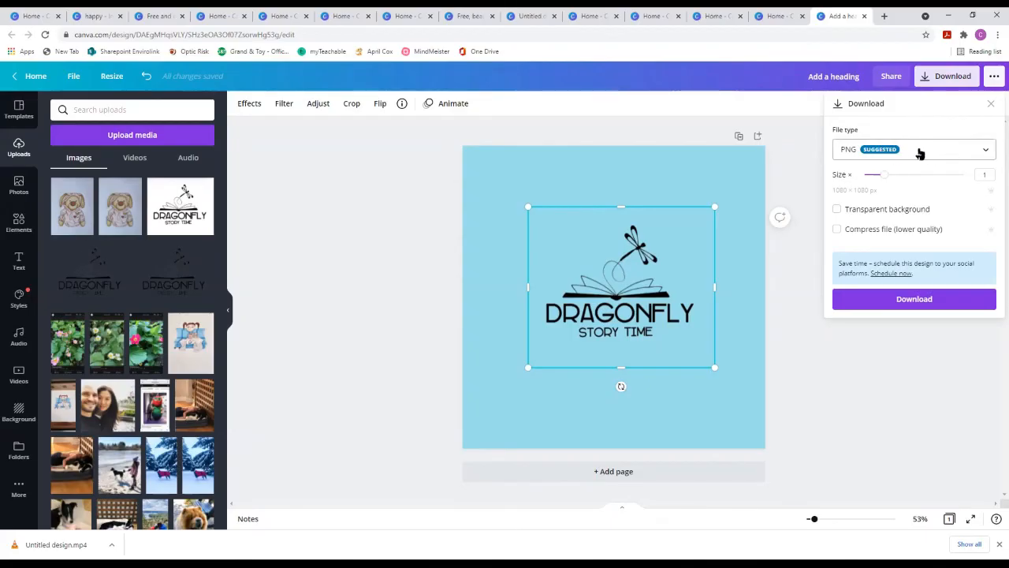
Turn the transparent background option on and off again in the PNG download settings.
{"action": "left_click", "coordinate": [837, 210]}
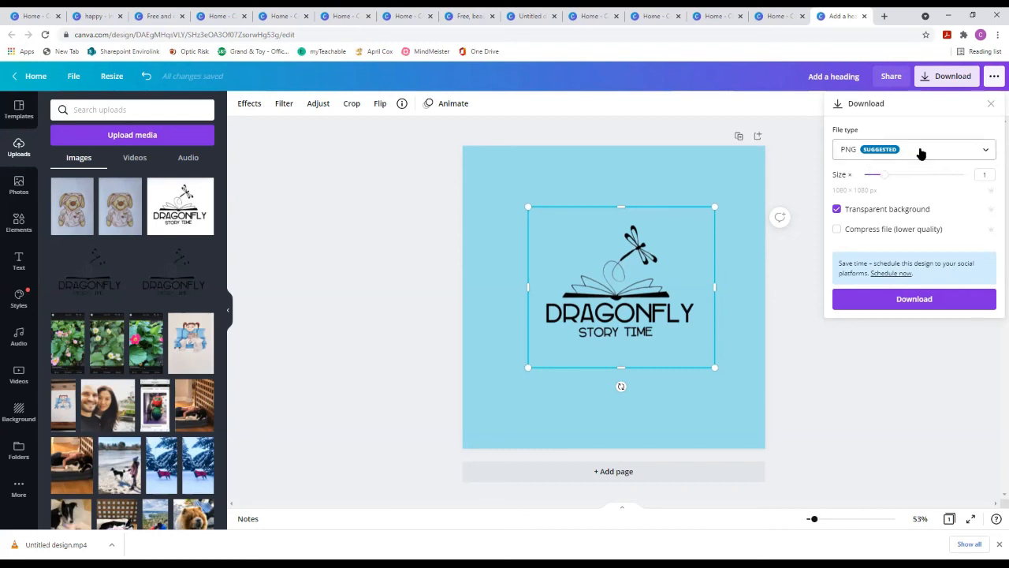
{"action": "left_click", "coordinate": [836, 210]}
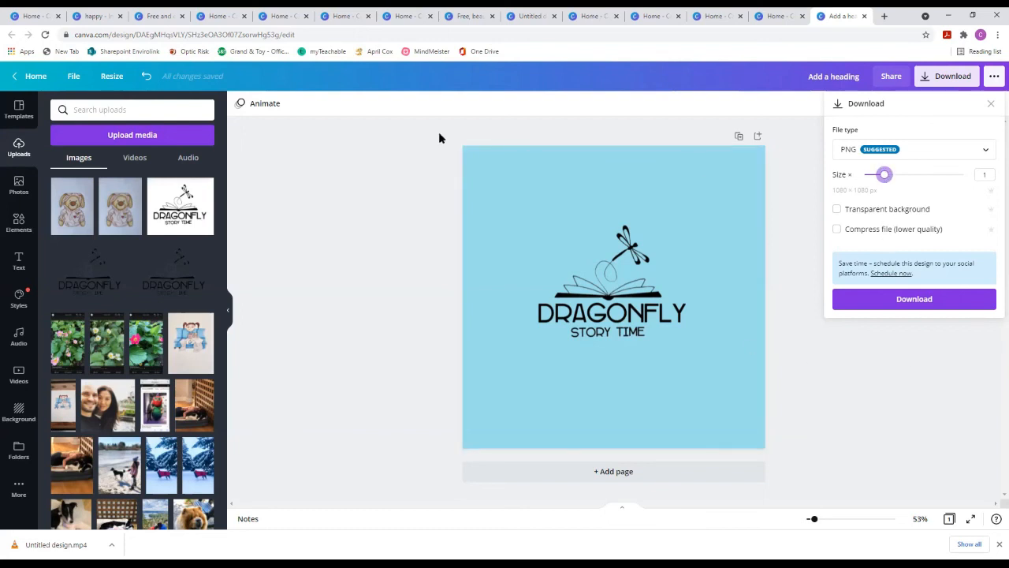
Search the resize formats for "t shirt", make a resized copy of the logo design as a Pop Culture T-Shirt, and dismiss the tee tips.
{"action": "left_click", "coordinate": [509, 184]}
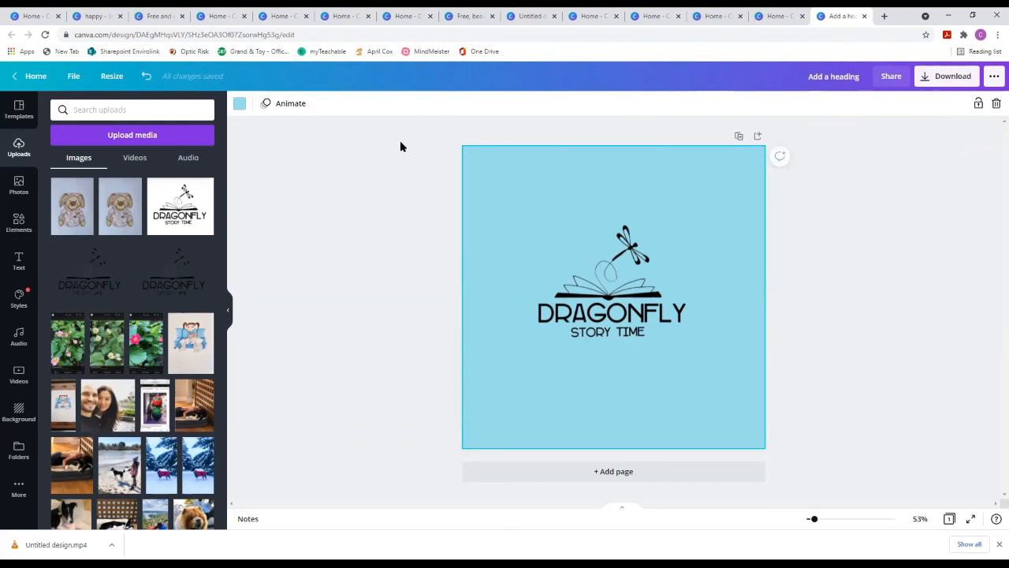
{"action": "left_click", "coordinate": [111, 76]}
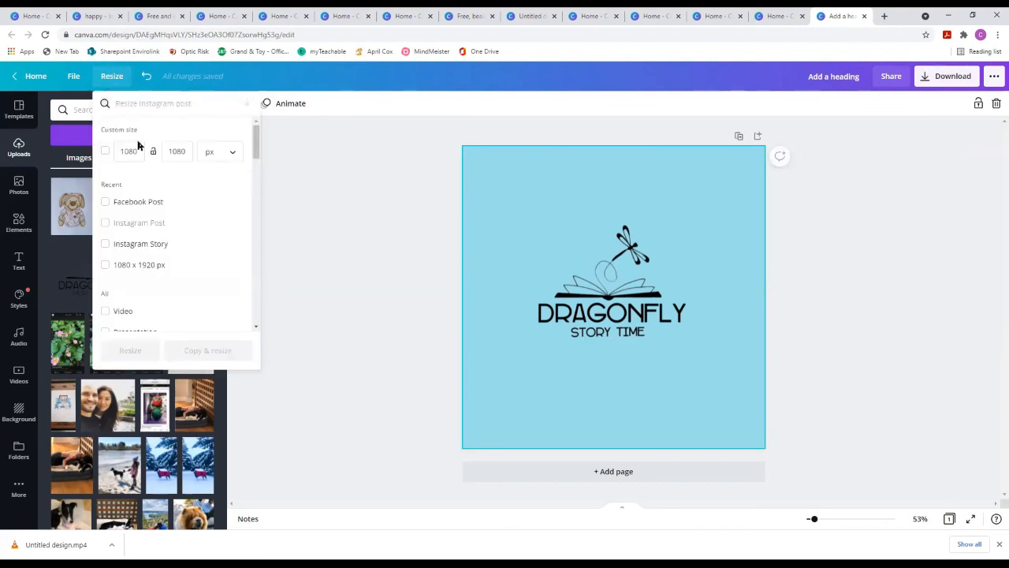
{"action": "left_click_drag", "start_coordinate": [257, 152], "coordinate": [262, 177]}
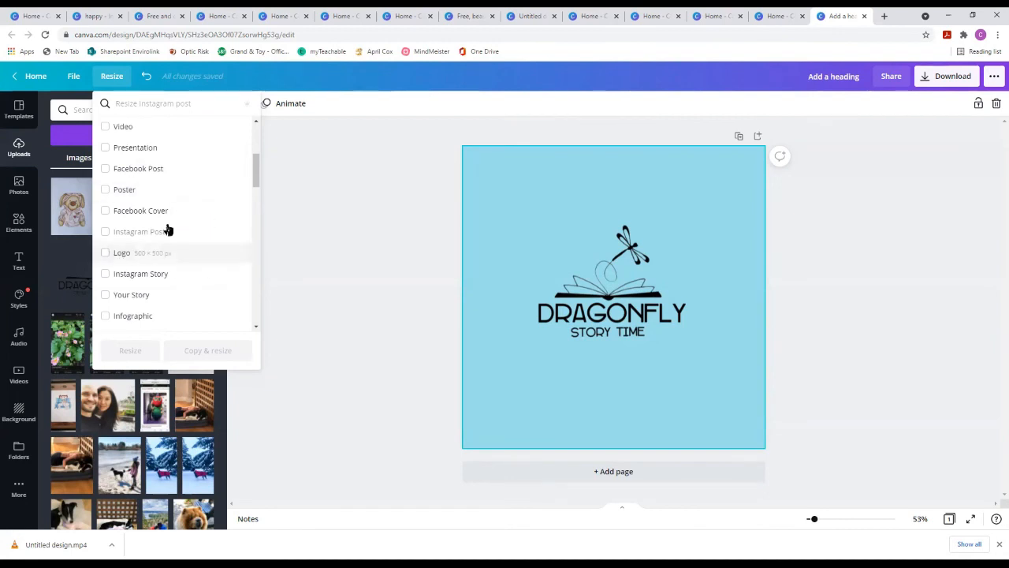
{"action": "mouse_move", "coordinate": [254, 172]}
{"action": "left_mouse_down"}
{"action": "mouse_move", "coordinate": [263, 241]}
{"action": "mouse_move", "coordinate": [250, 136]}
{"action": "mouse_move", "coordinate": [255, 192]}
{"action": "left_mouse_up"}
{"action": "type", "text": "t shirt"}
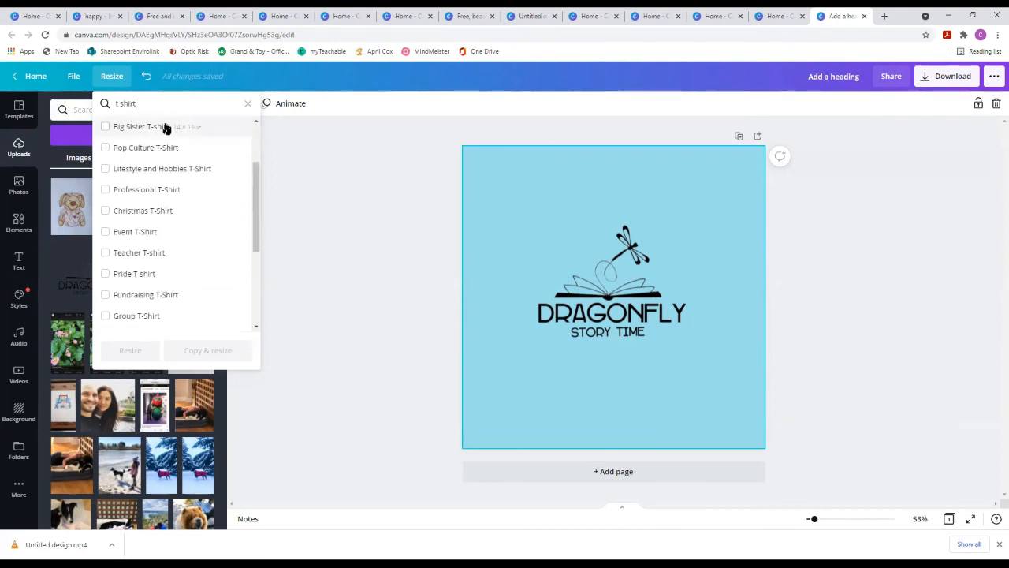
{"action": "left_click", "coordinate": [176, 149]}
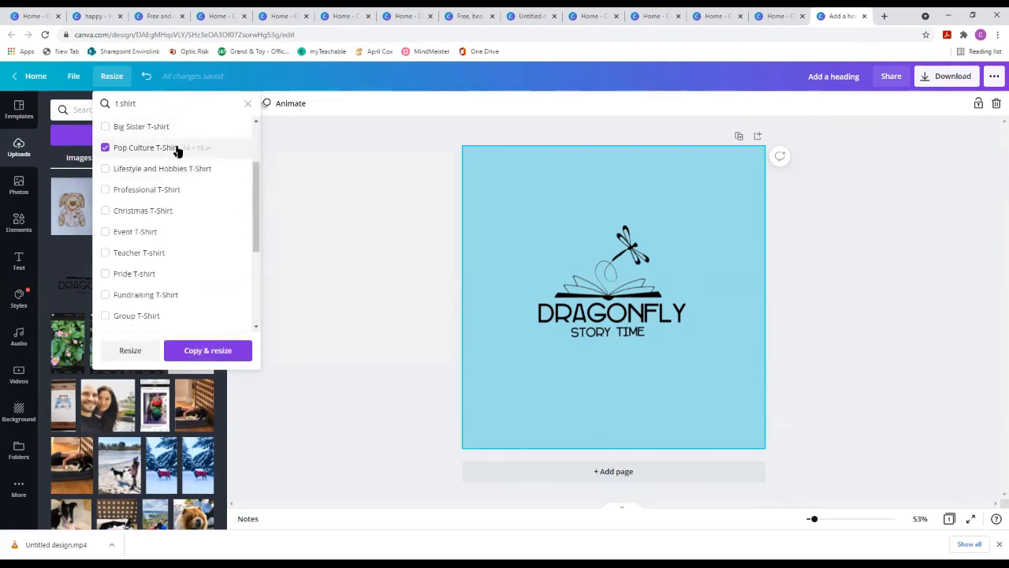
{"action": "left_click", "coordinate": [210, 350]}
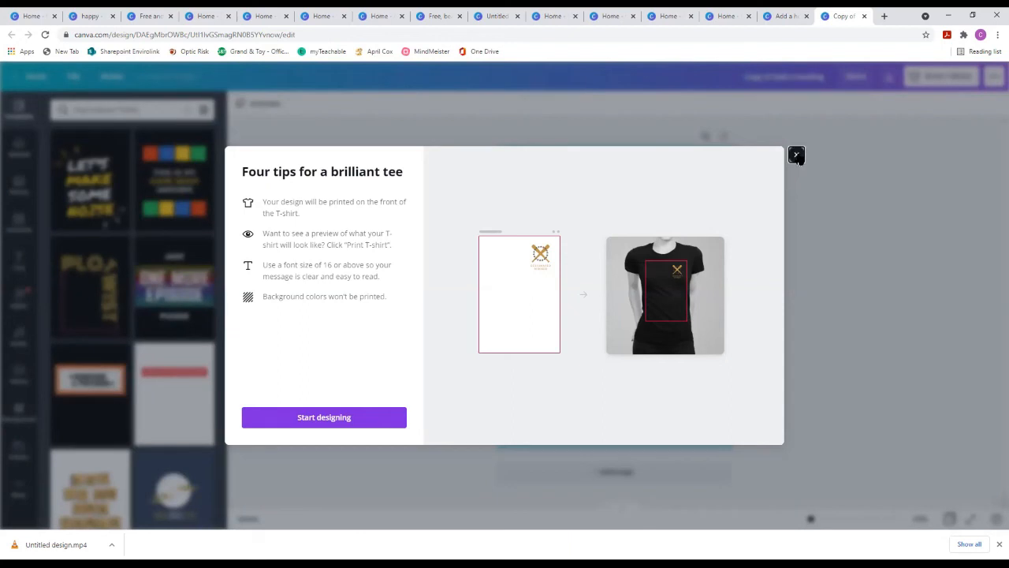
{"action": "left_click", "coordinate": [328, 420]}
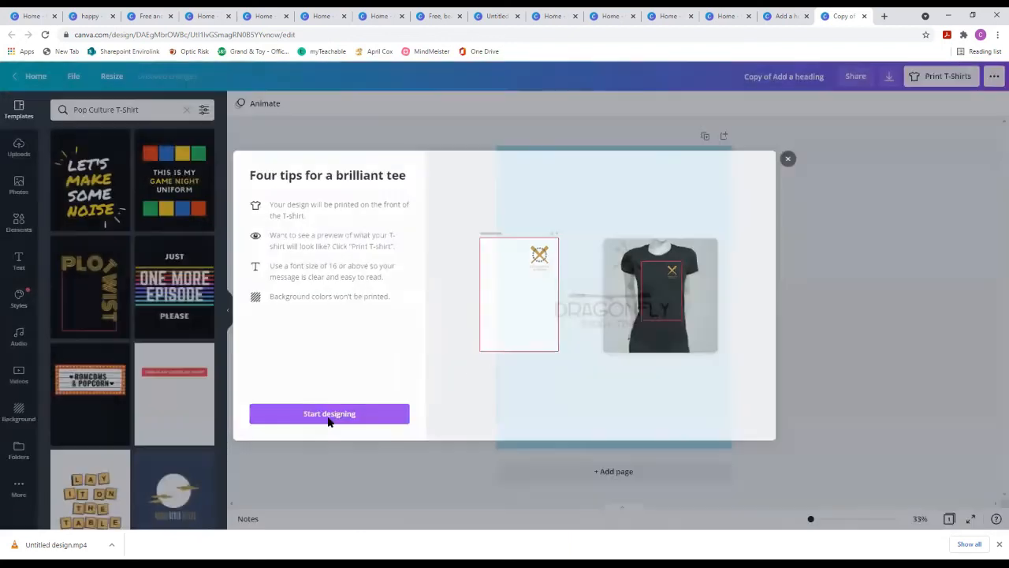